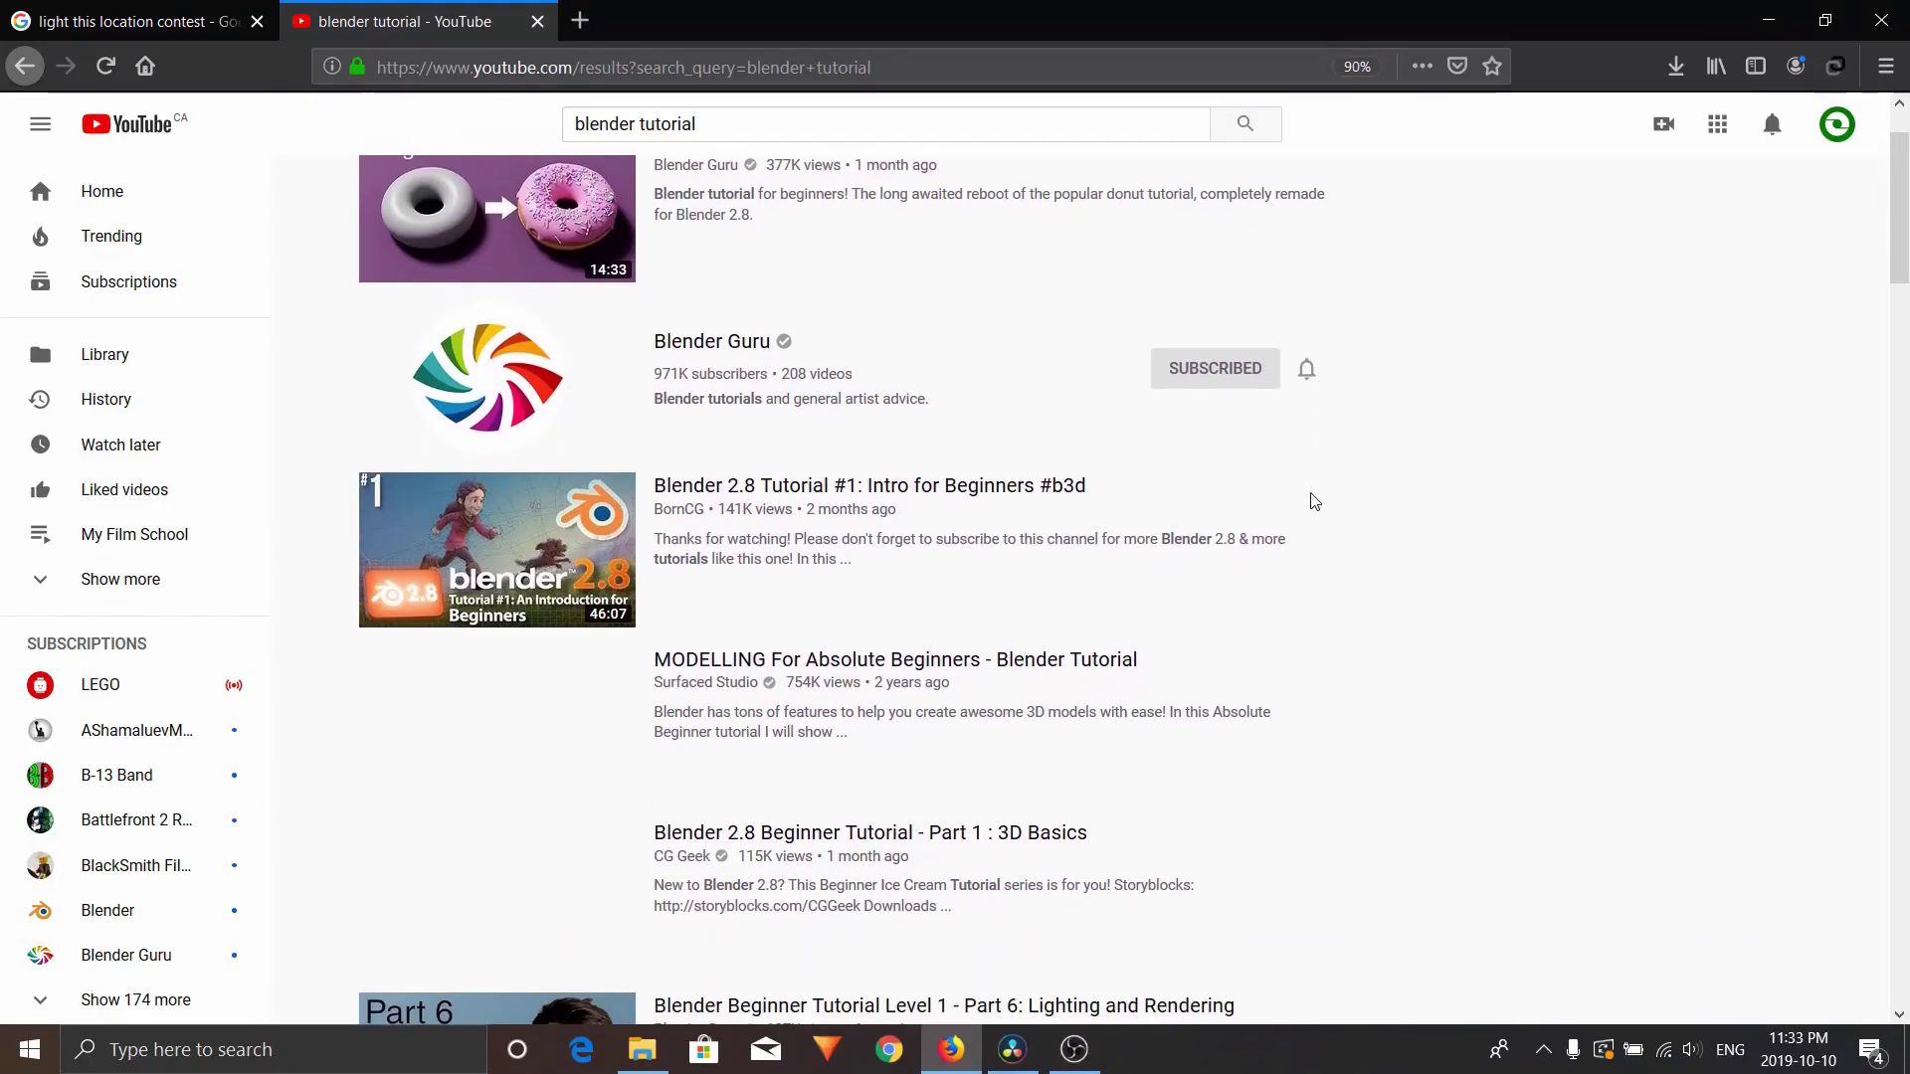
Look through the YouTube search results for "blender tutorial"
{"action": "scroll", "coordinate": [1308, 507], "scroll_direction": "down", "scroll_amount": 7}
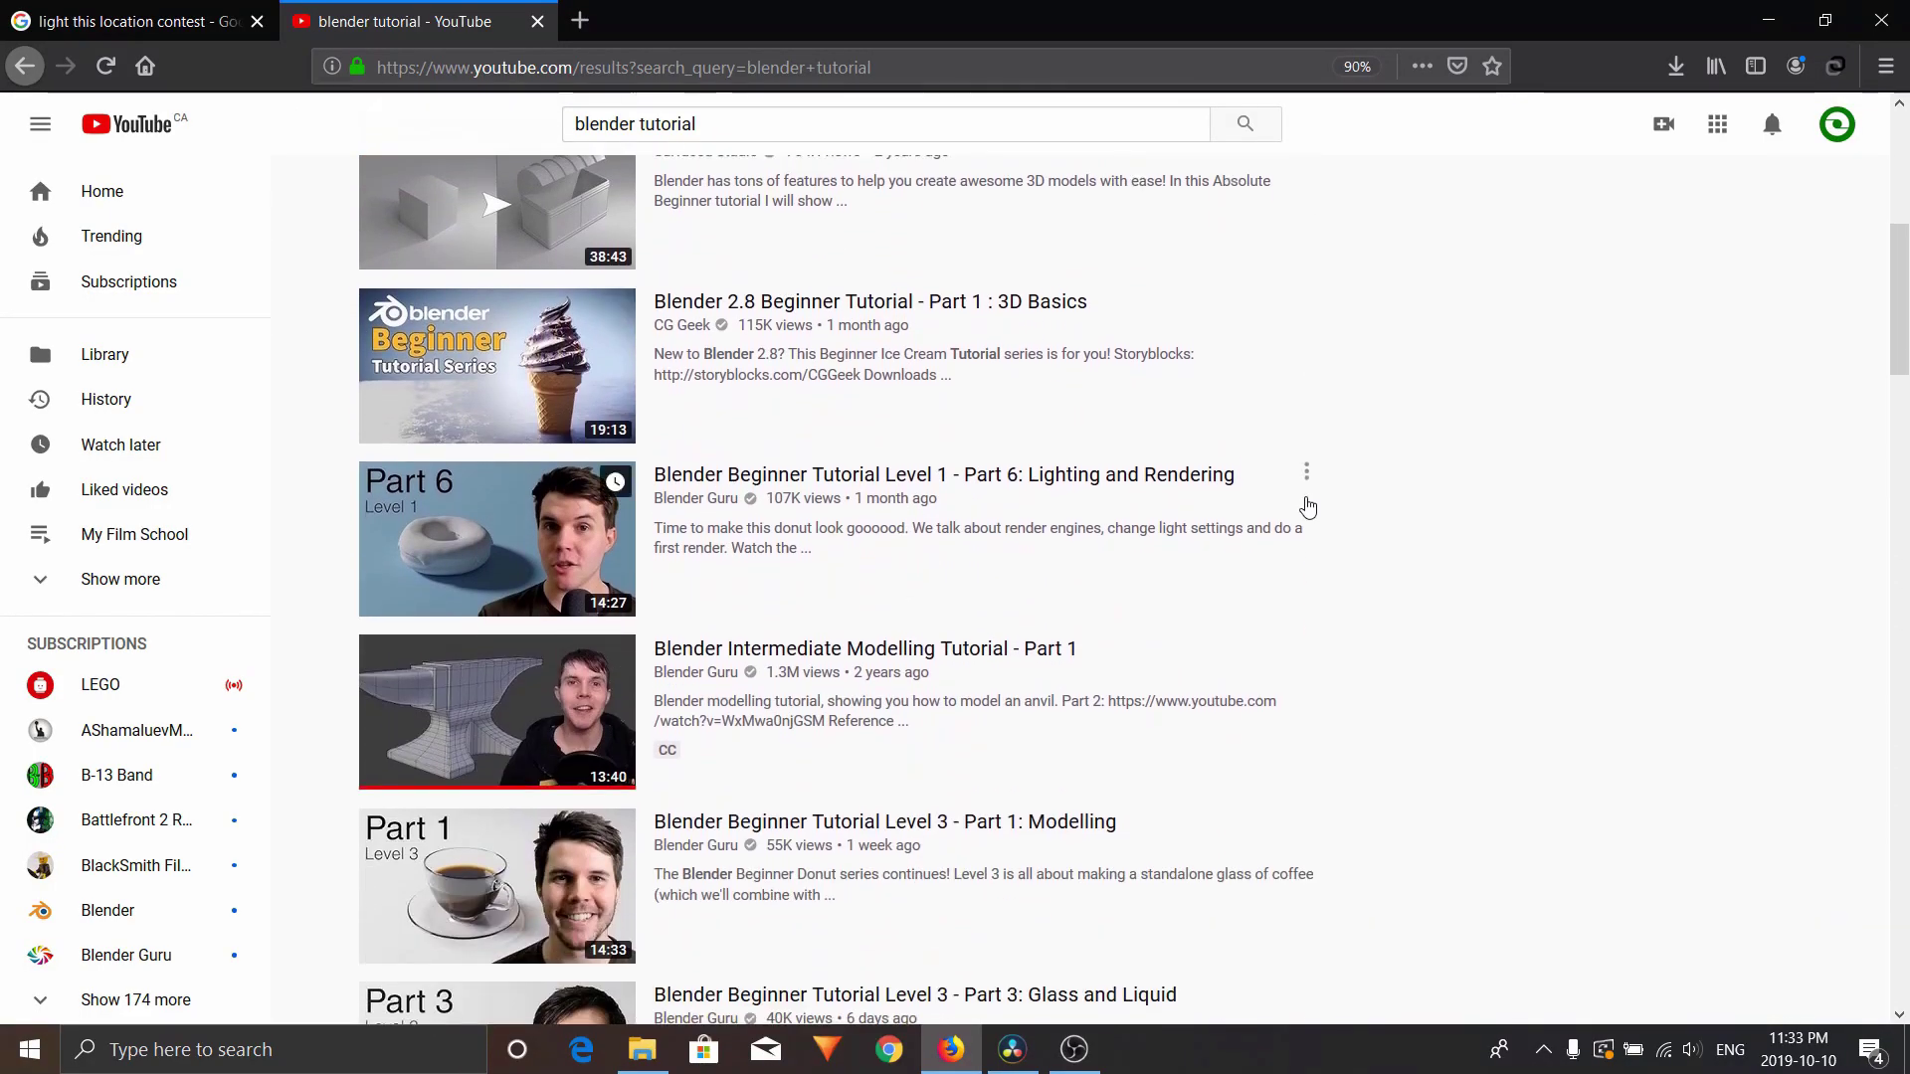
{"action": "scroll", "coordinate": [1307, 505], "scroll_direction": "down", "scroll_amount": 6}
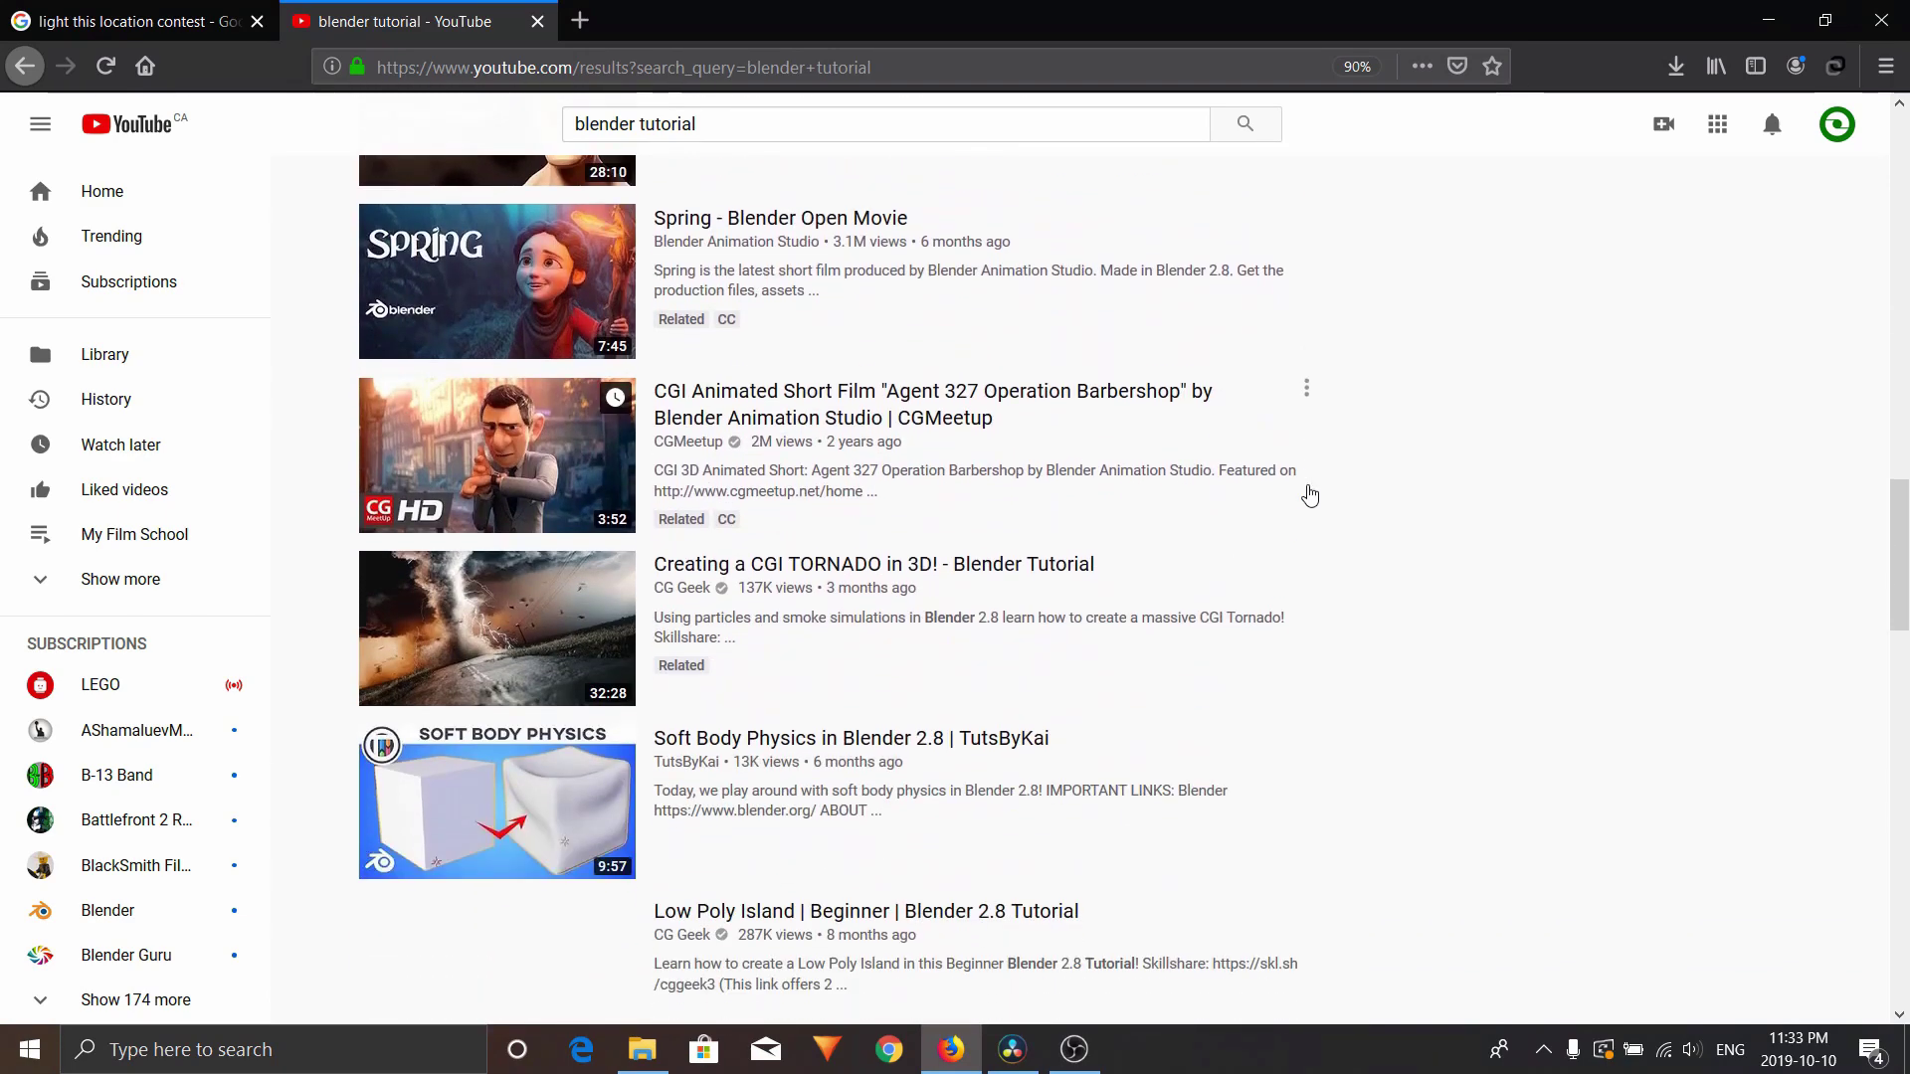
{"action": "scroll", "coordinate": [1309, 496], "scroll_direction": "down", "scroll_amount": 3}
{"action": "scroll", "coordinate": [1309, 495], "scroll_direction": "down", "scroll_amount": 6}
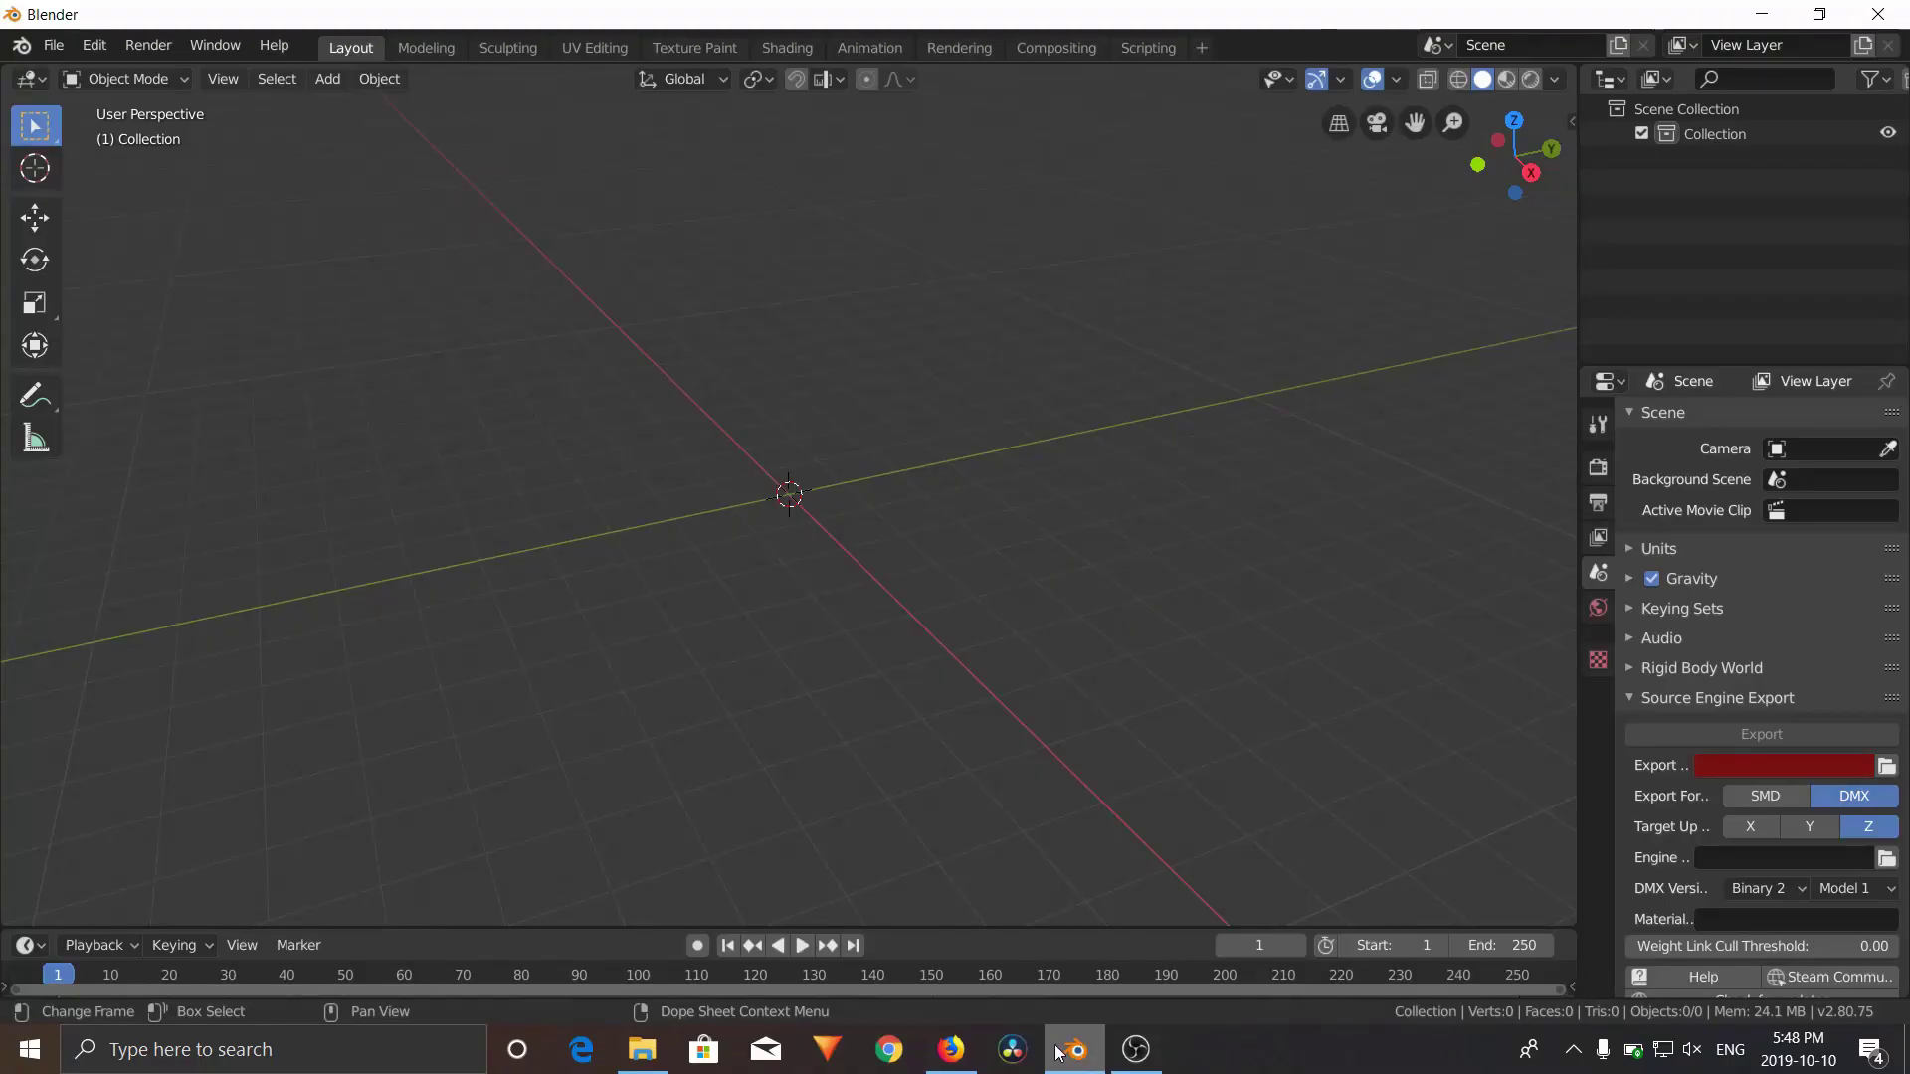
Switch to Firefox and look over the models and images featured on the Mecabricks homepage
{"action": "left_click", "coordinate": [950, 1049]}
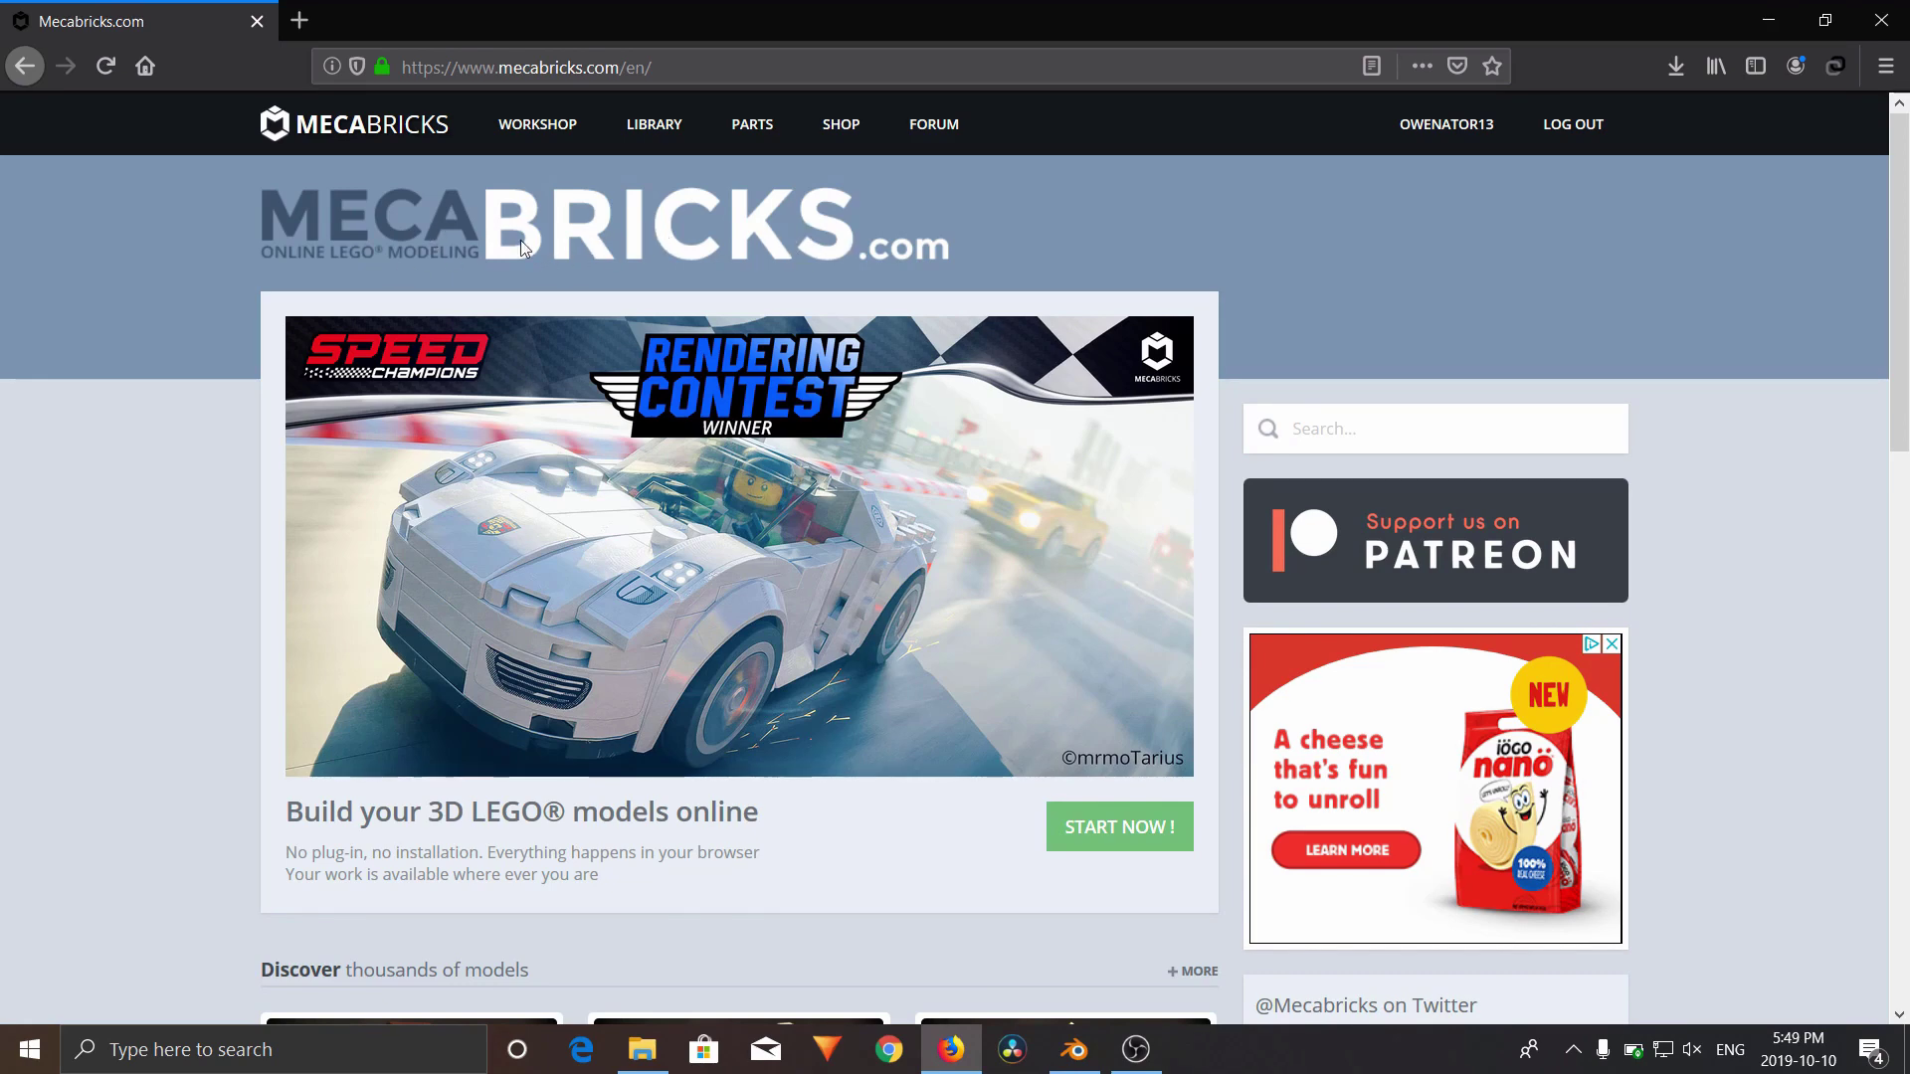
{"action": "scroll", "coordinate": [576, 563], "scroll_direction": "down", "scroll_amount": 5}
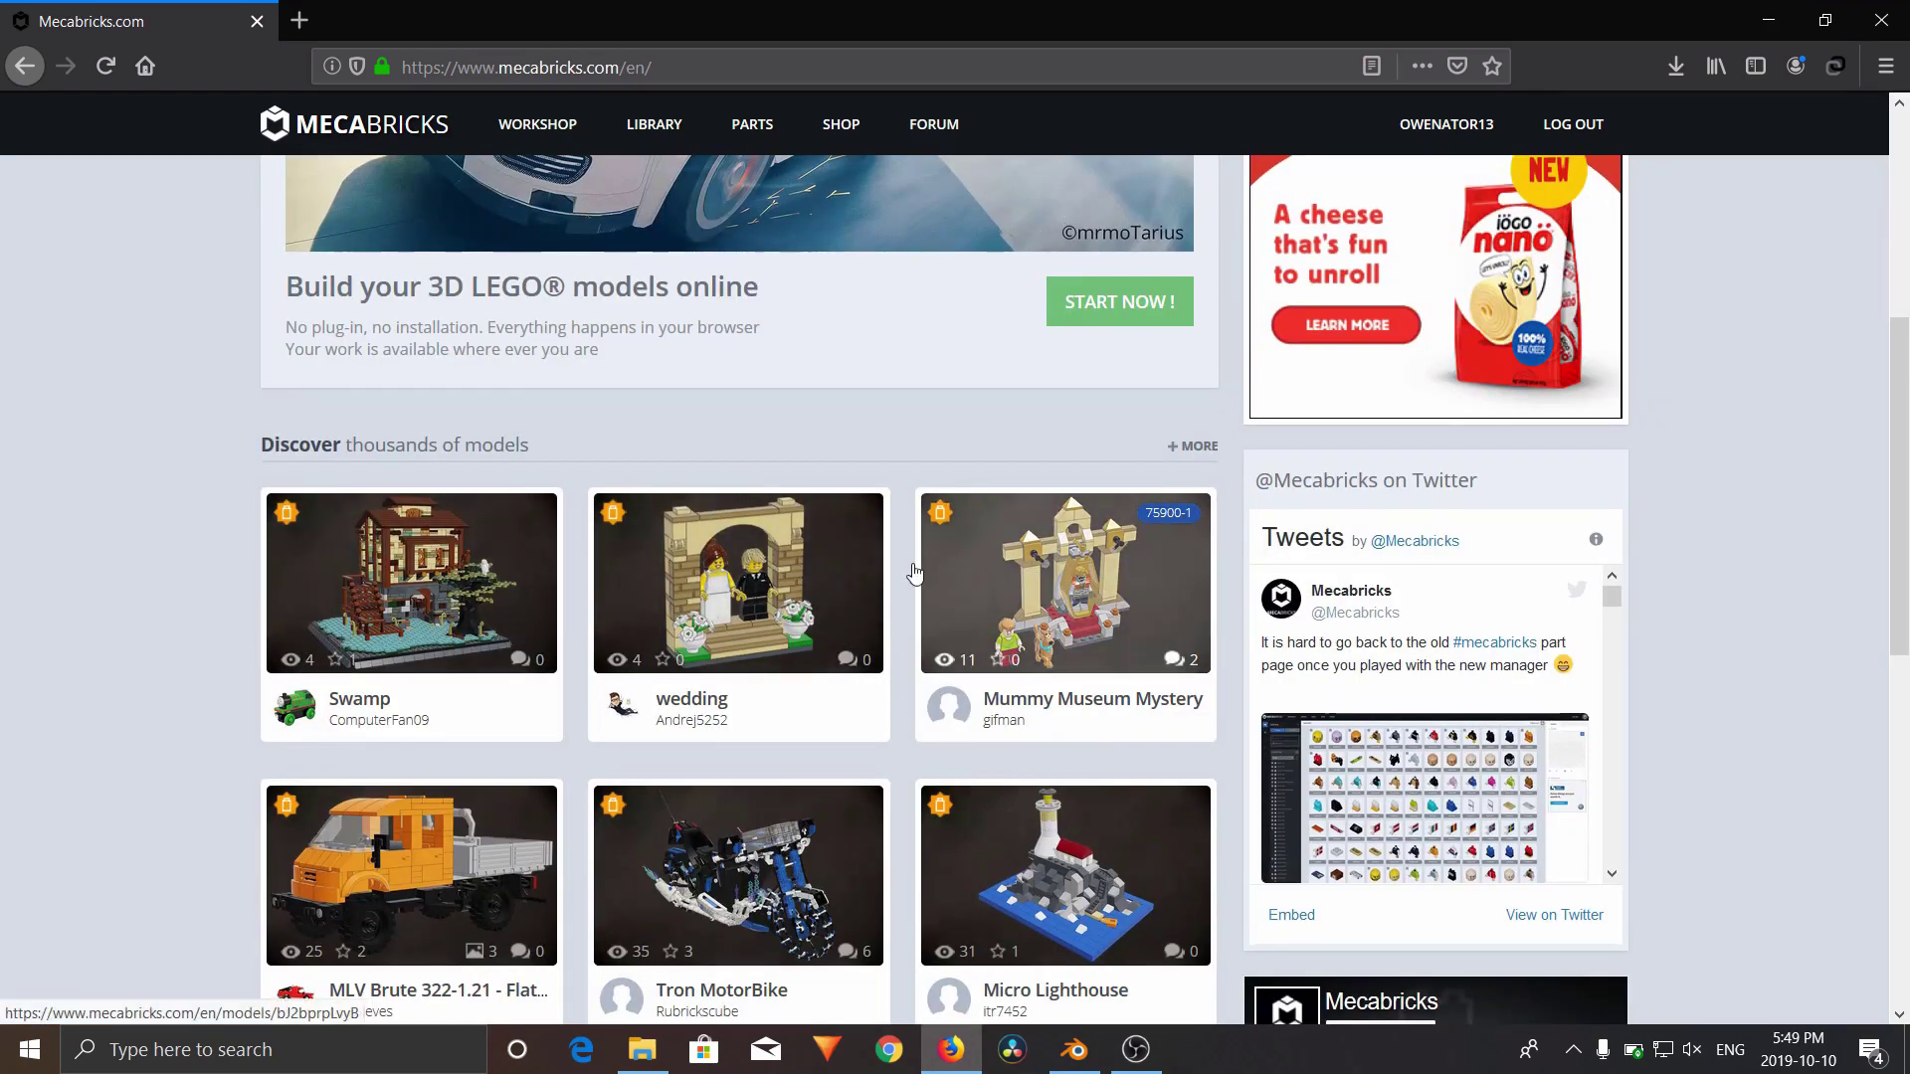
{"action": "scroll", "coordinate": [965, 569], "scroll_direction": "down", "scroll_amount": 2}
{"action": "scroll", "coordinate": [965, 569], "scroll_direction": "down", "scroll_amount": 2}
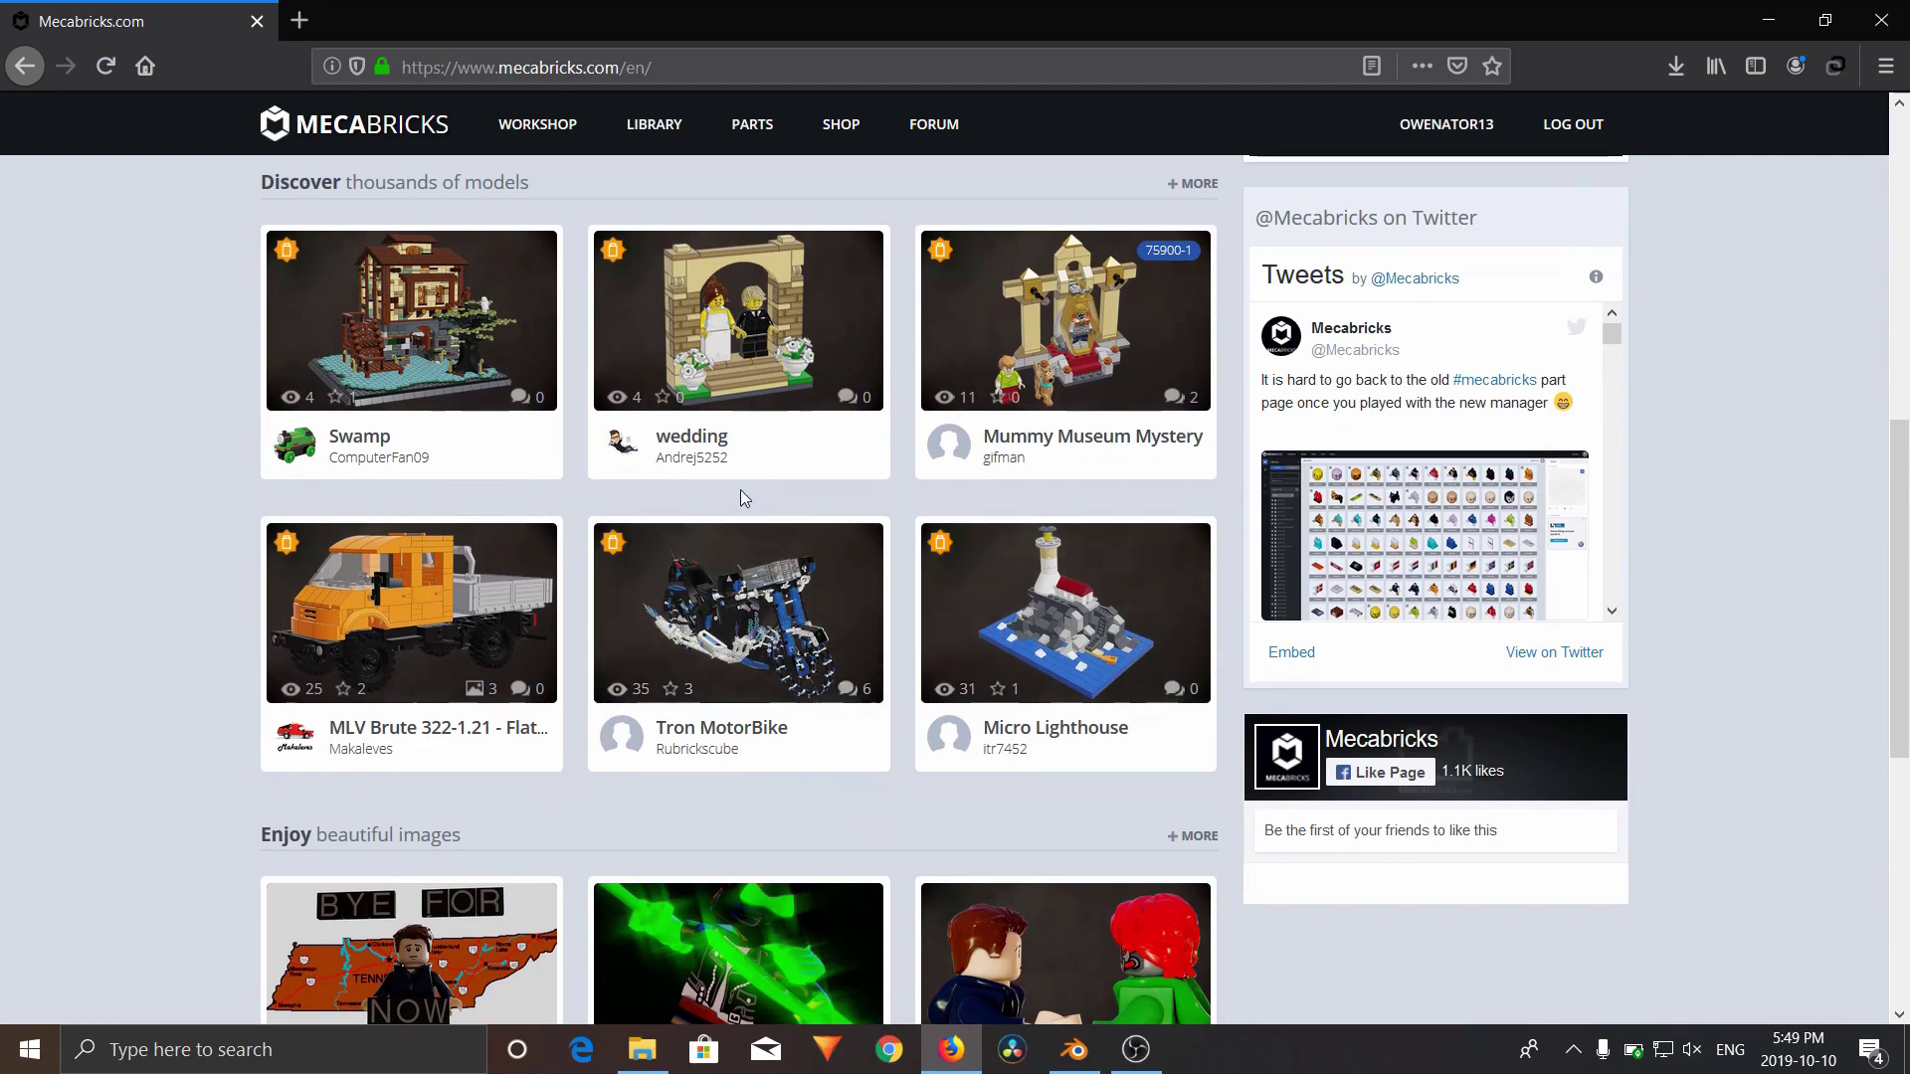
{"action": "scroll", "coordinate": [743, 483], "scroll_direction": "down", "scroll_amount": 3}
{"action": "scroll", "coordinate": [748, 483], "scroll_direction": "down", "scroll_amount": 2}
{"action": "scroll", "coordinate": [759, 405], "scroll_direction": "up", "scroll_amount": 4}
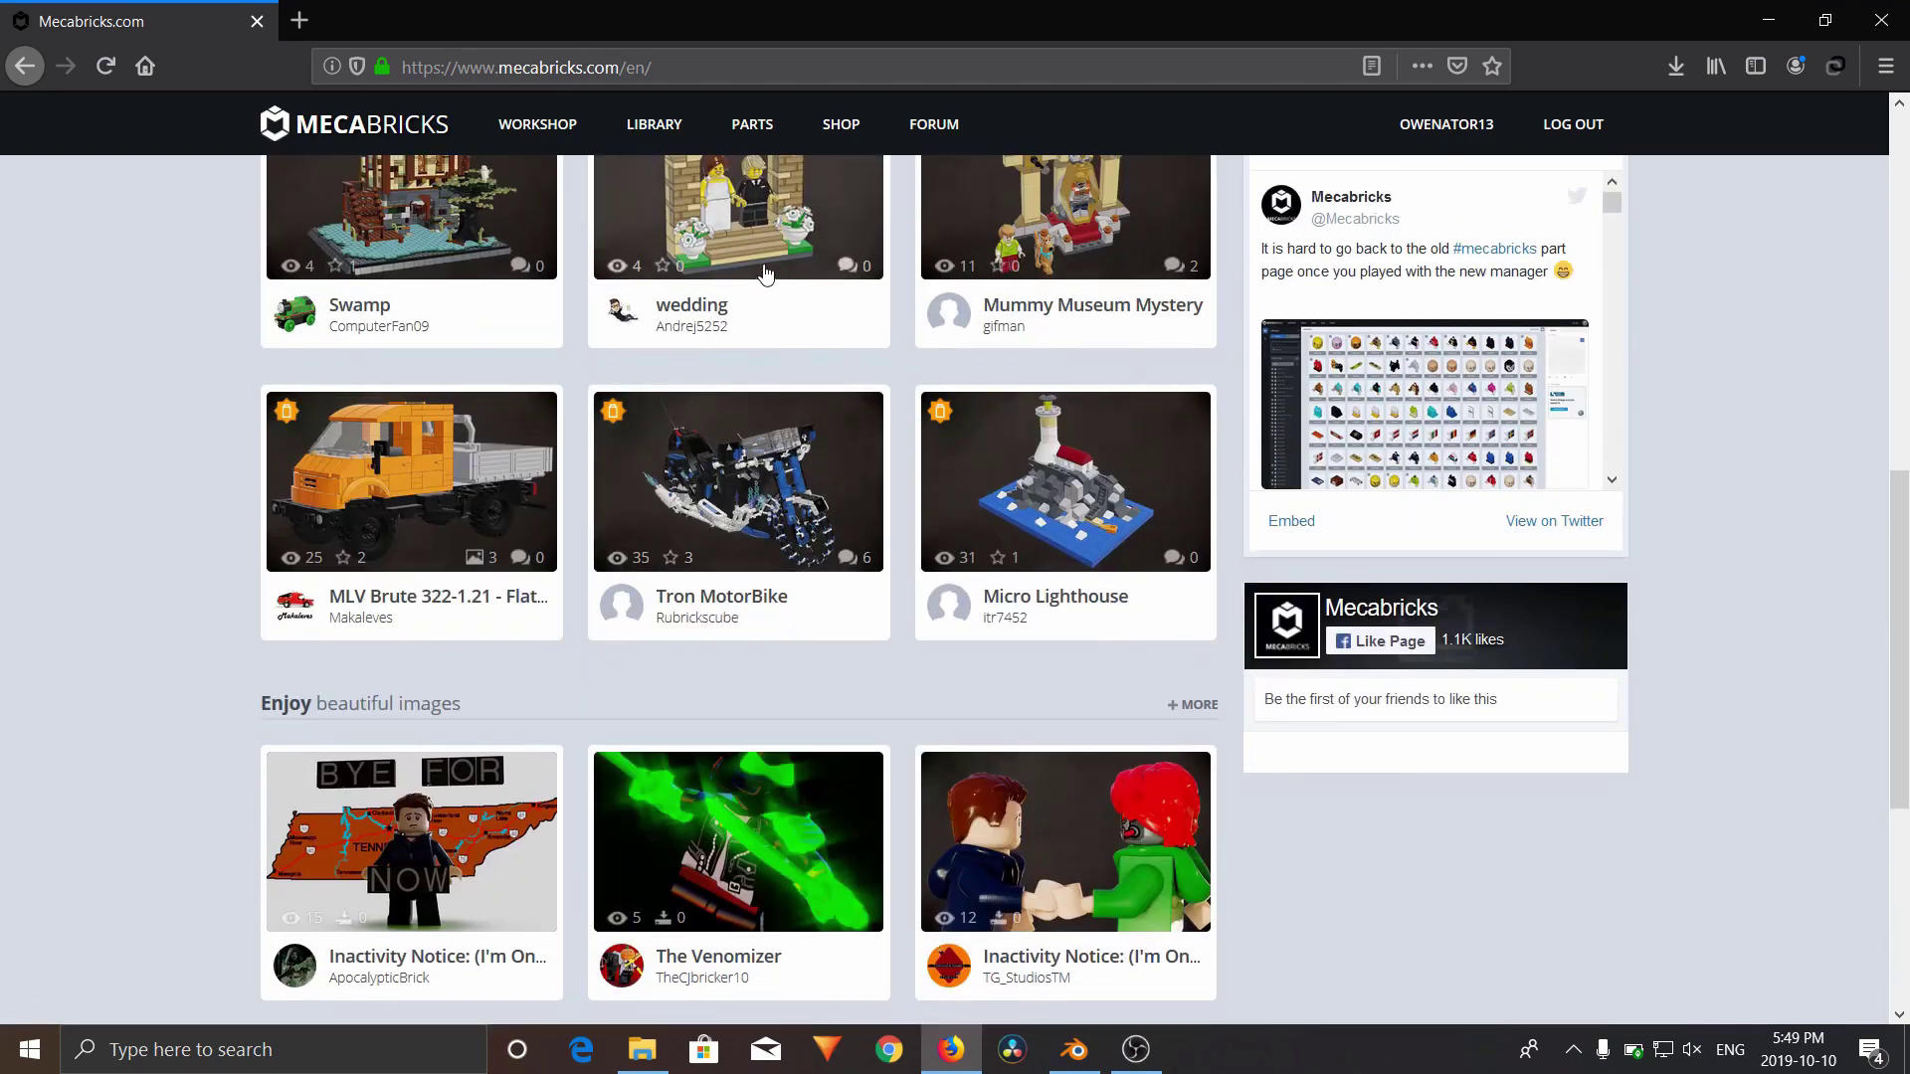
Open the Mecabricks Workshop and view the part categories in the expanded parts library
{"action": "left_click", "coordinate": [522, 115]}
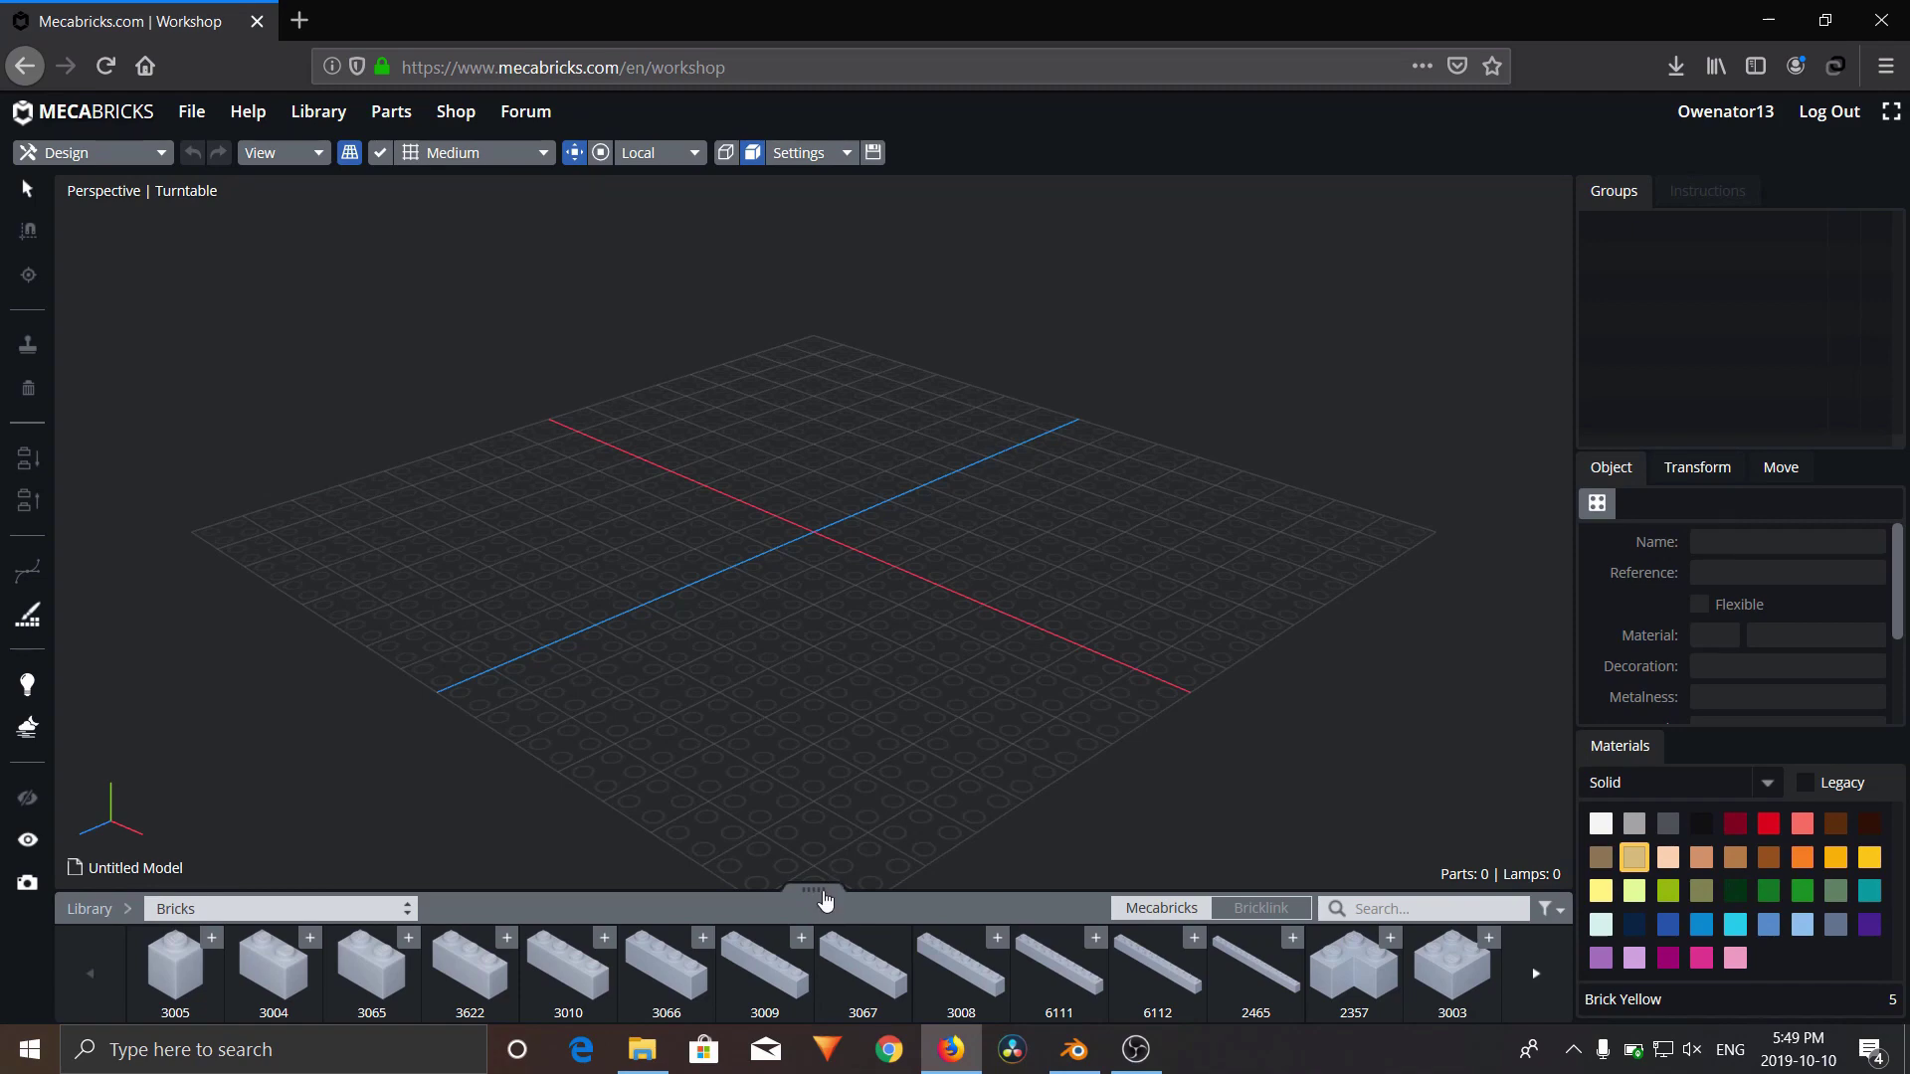
{"action": "left_click", "coordinate": [825, 895]}
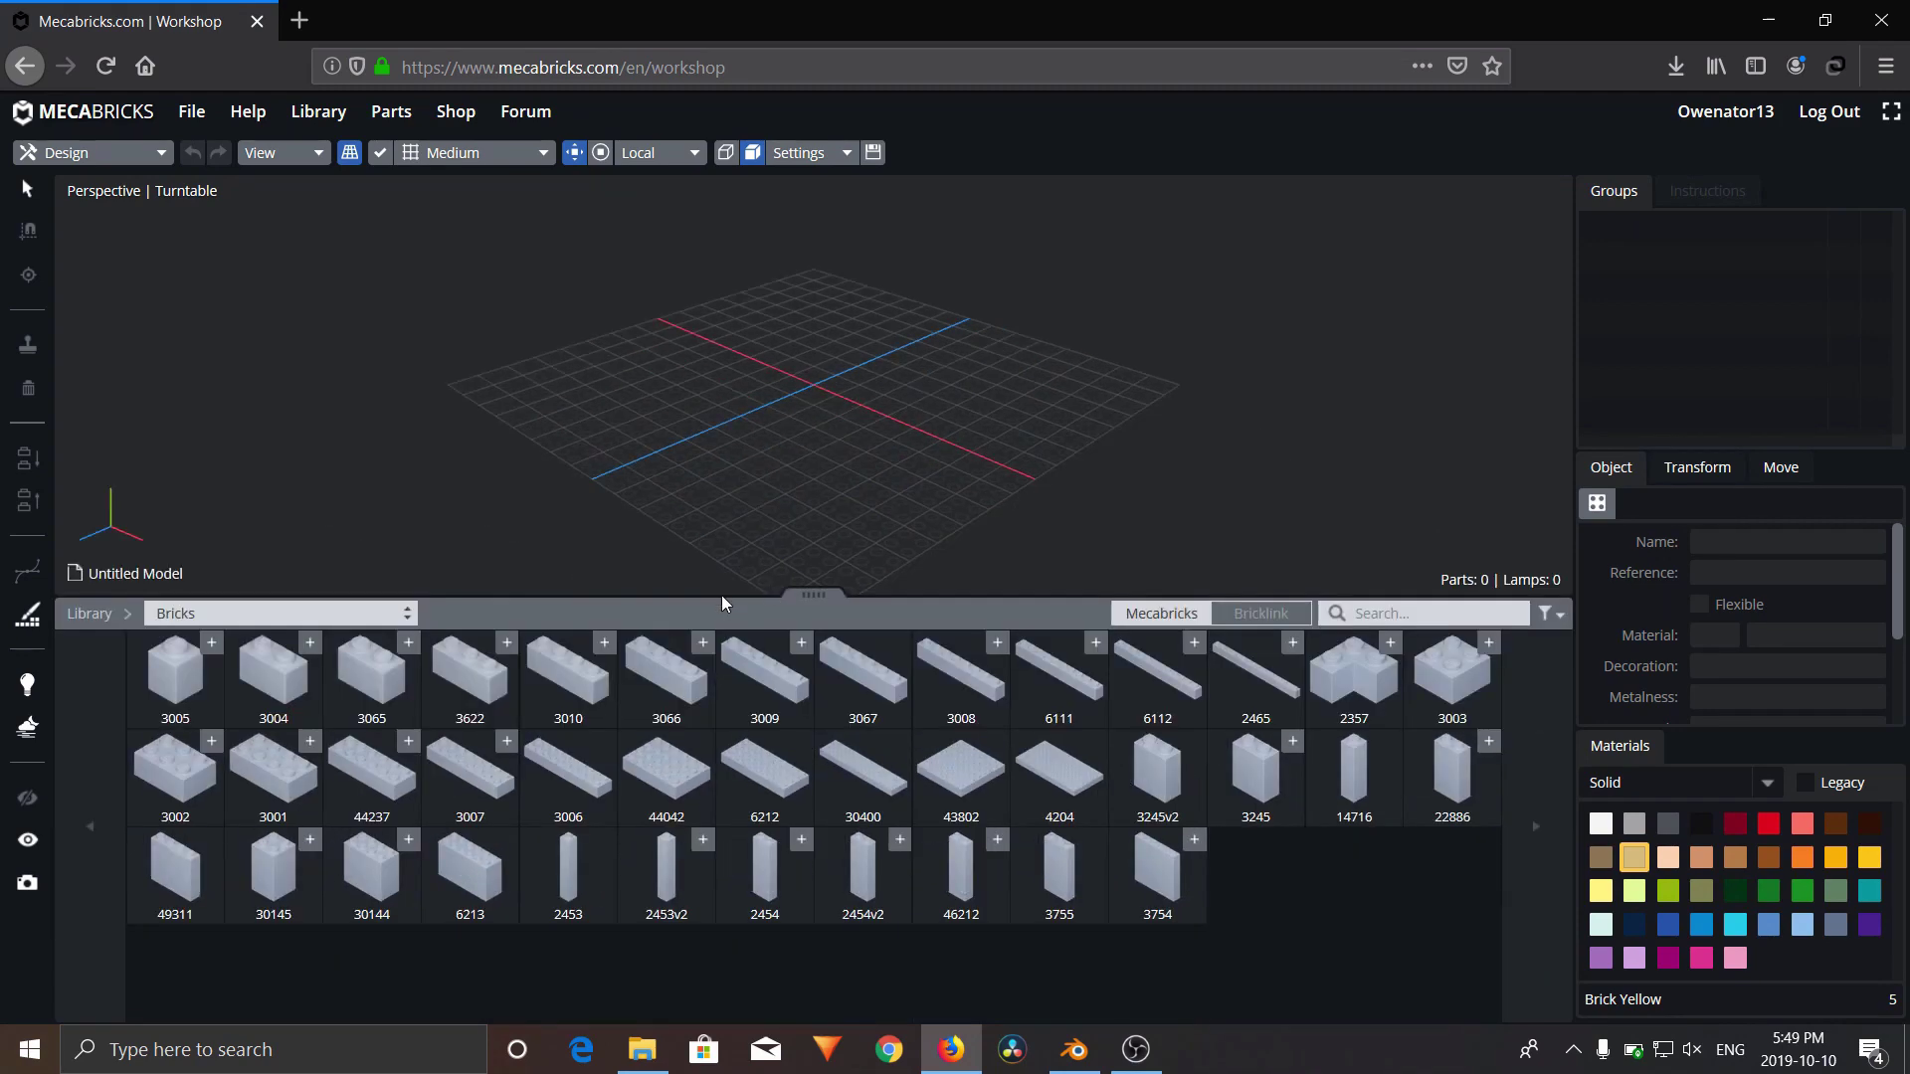
{"action": "left_click", "coordinate": [282, 627]}
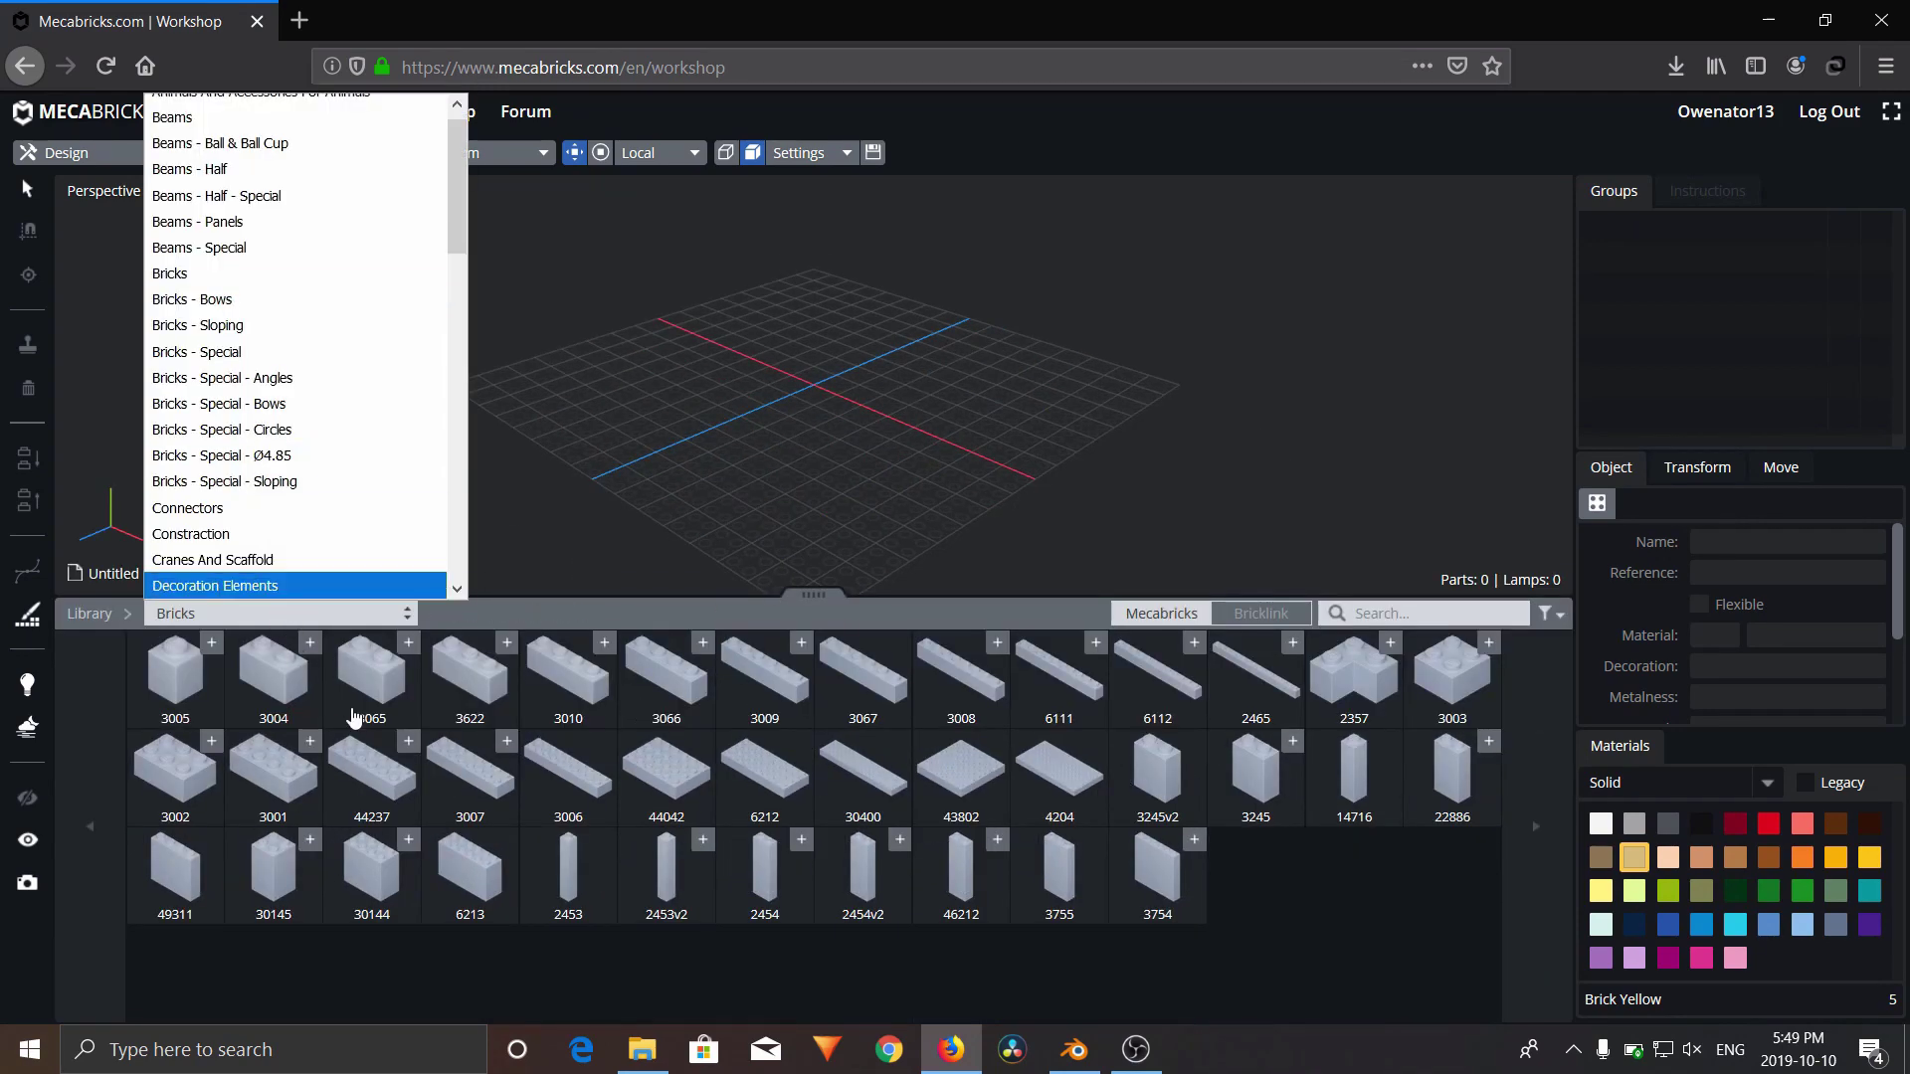
{"action": "left_click", "coordinate": [760, 688]}
Add a Brick 1X6 to the Workshop grid and move it away from the grid's centre, undoing any extra brick
{"action": "left_click", "coordinate": [754, 667]}
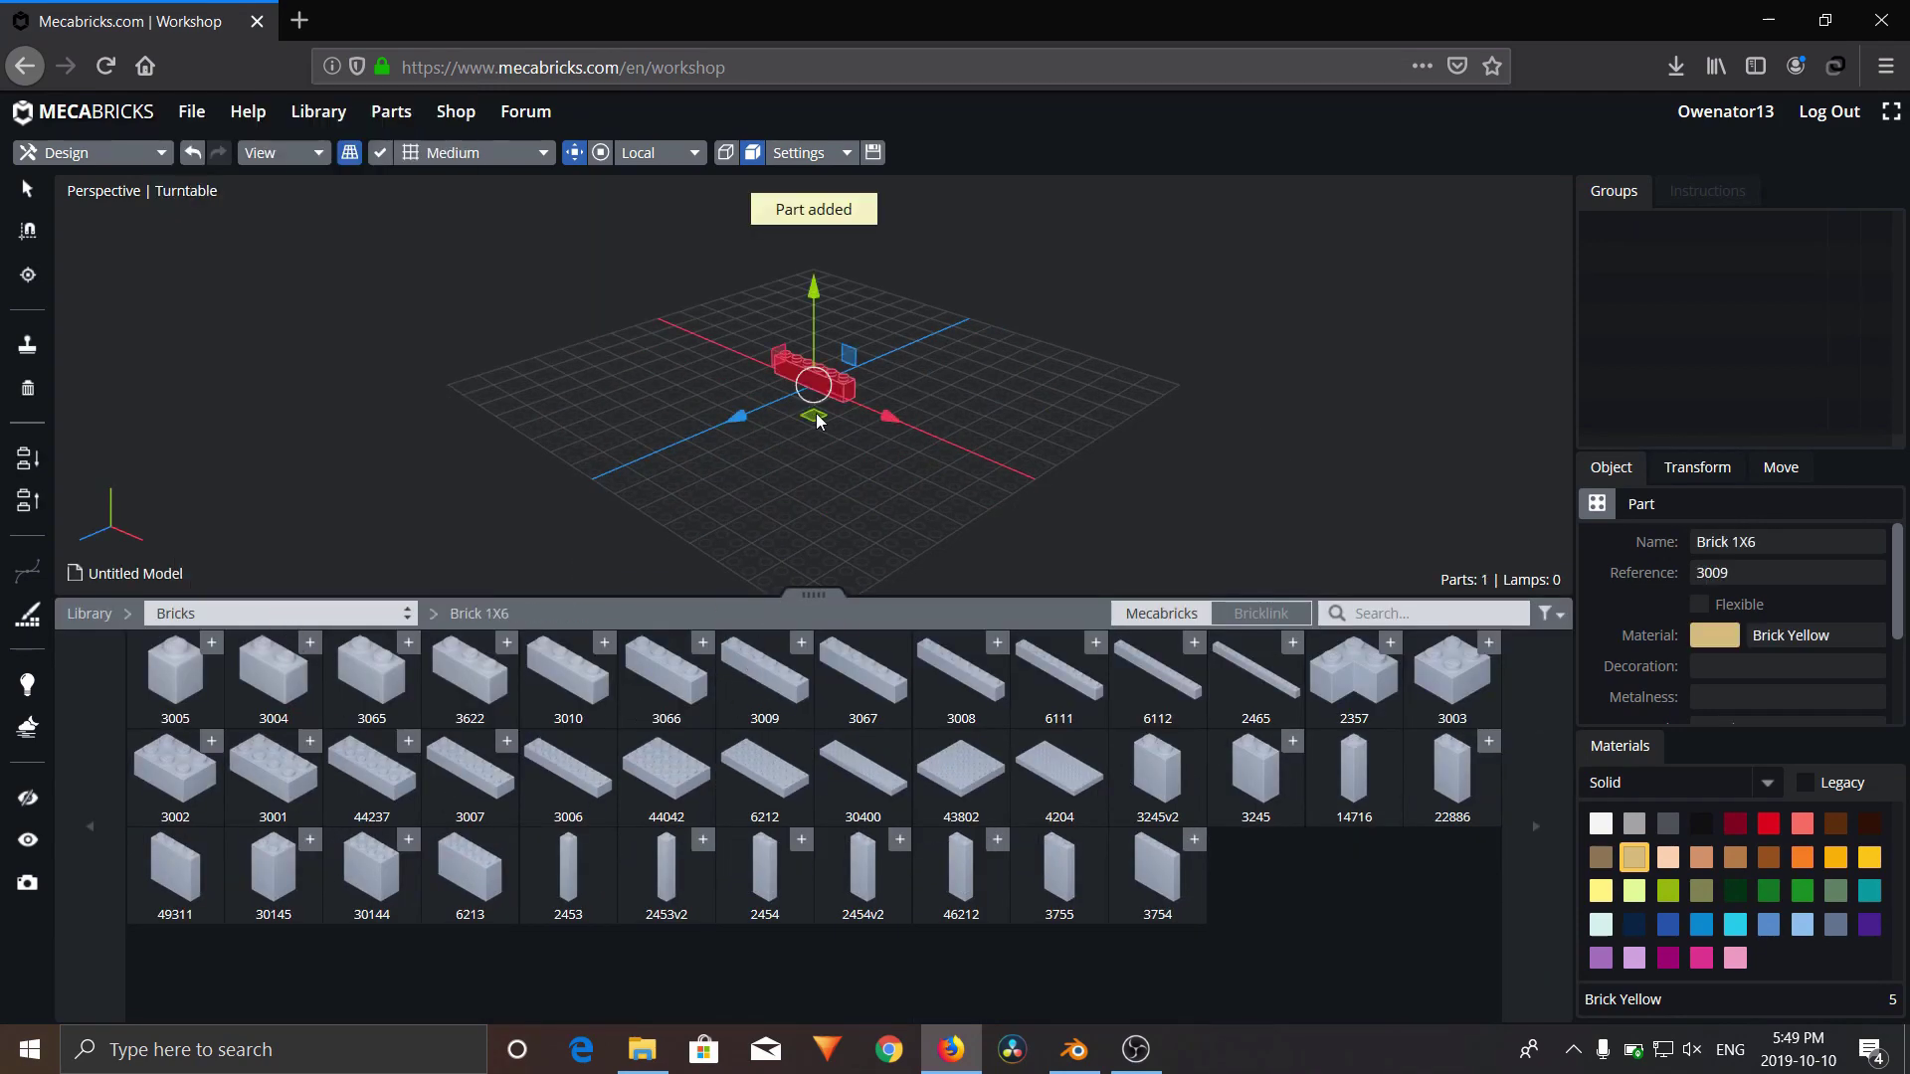
{"action": "left_click_drag", "start_coordinate": [814, 415], "coordinate": [672, 494]}
{"action": "left_click", "coordinate": [873, 681]}
{"action": "key", "text": "ctrl+z"}
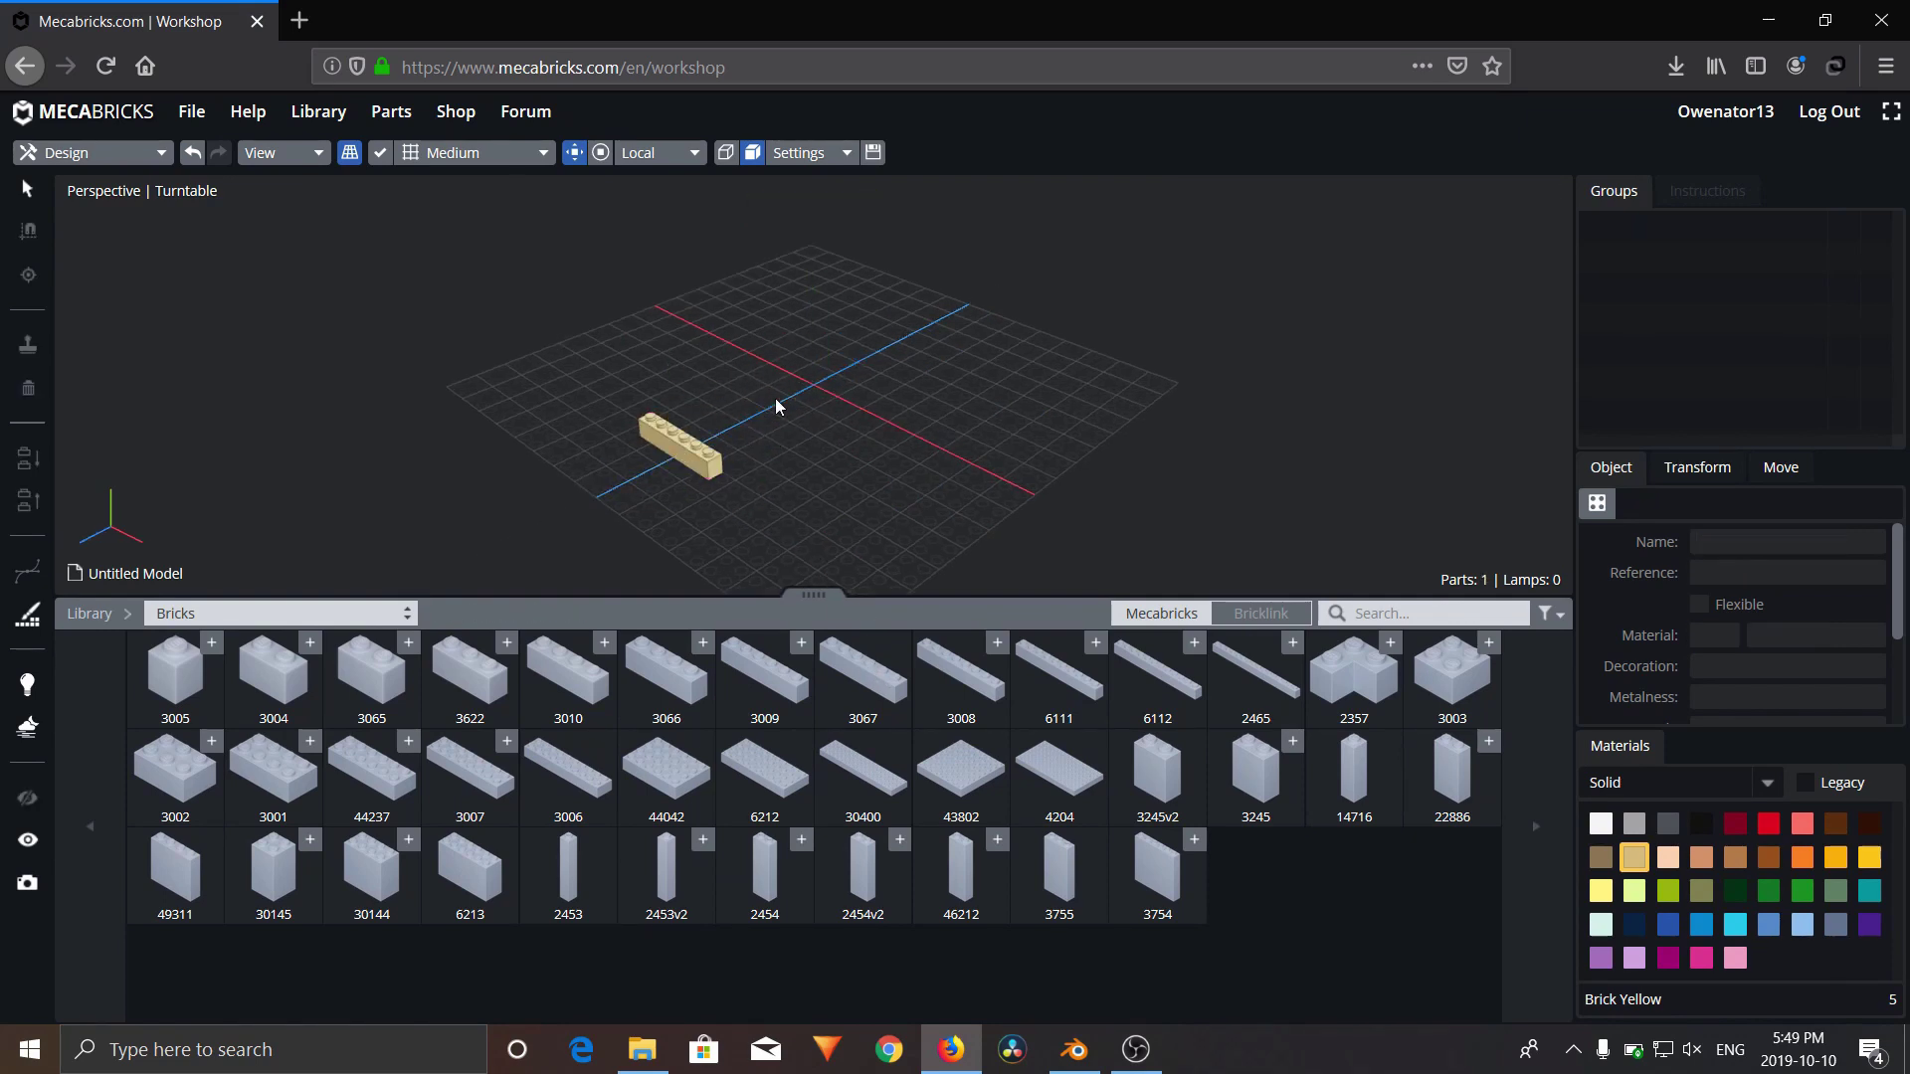
Delete the Brick 1X6 and leave the Workshop for the homepage without saving
{"action": "left_click", "coordinate": [708, 468]}
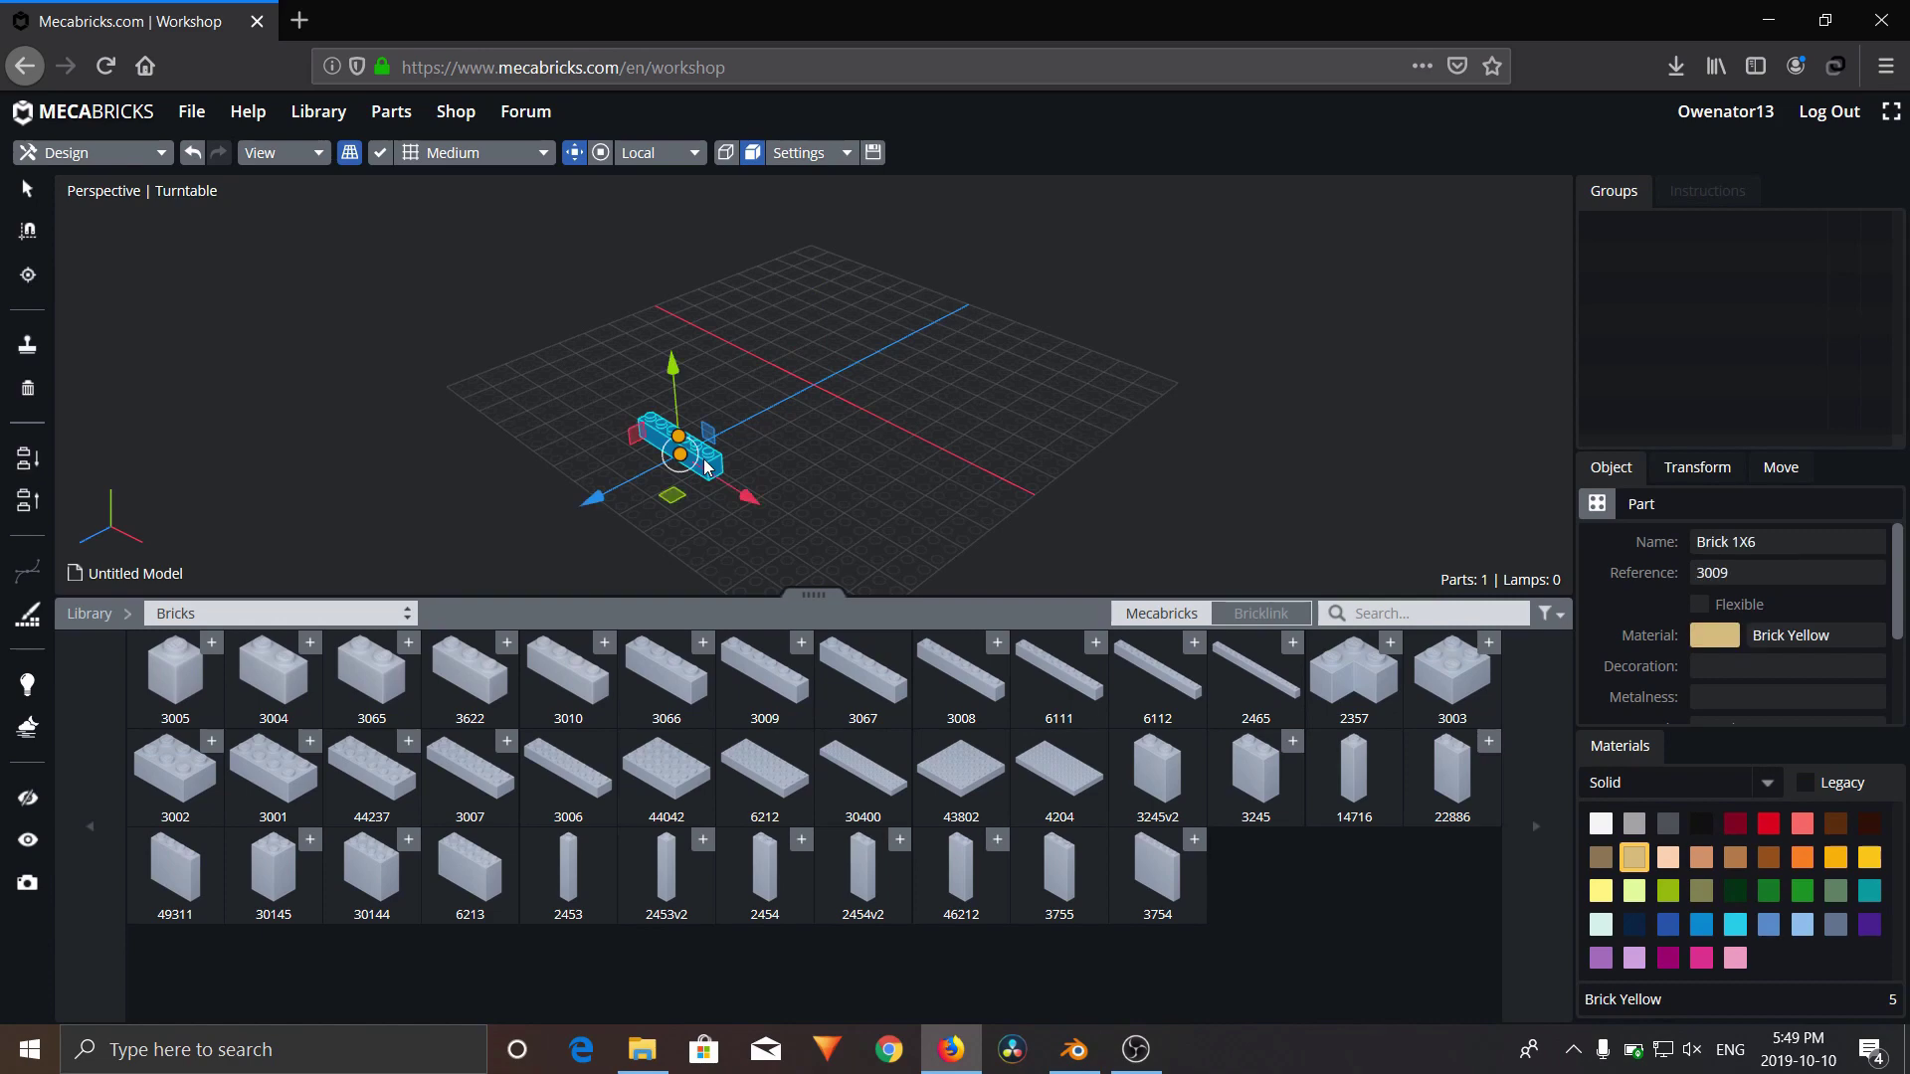
{"action": "key", "text": "Delete"}
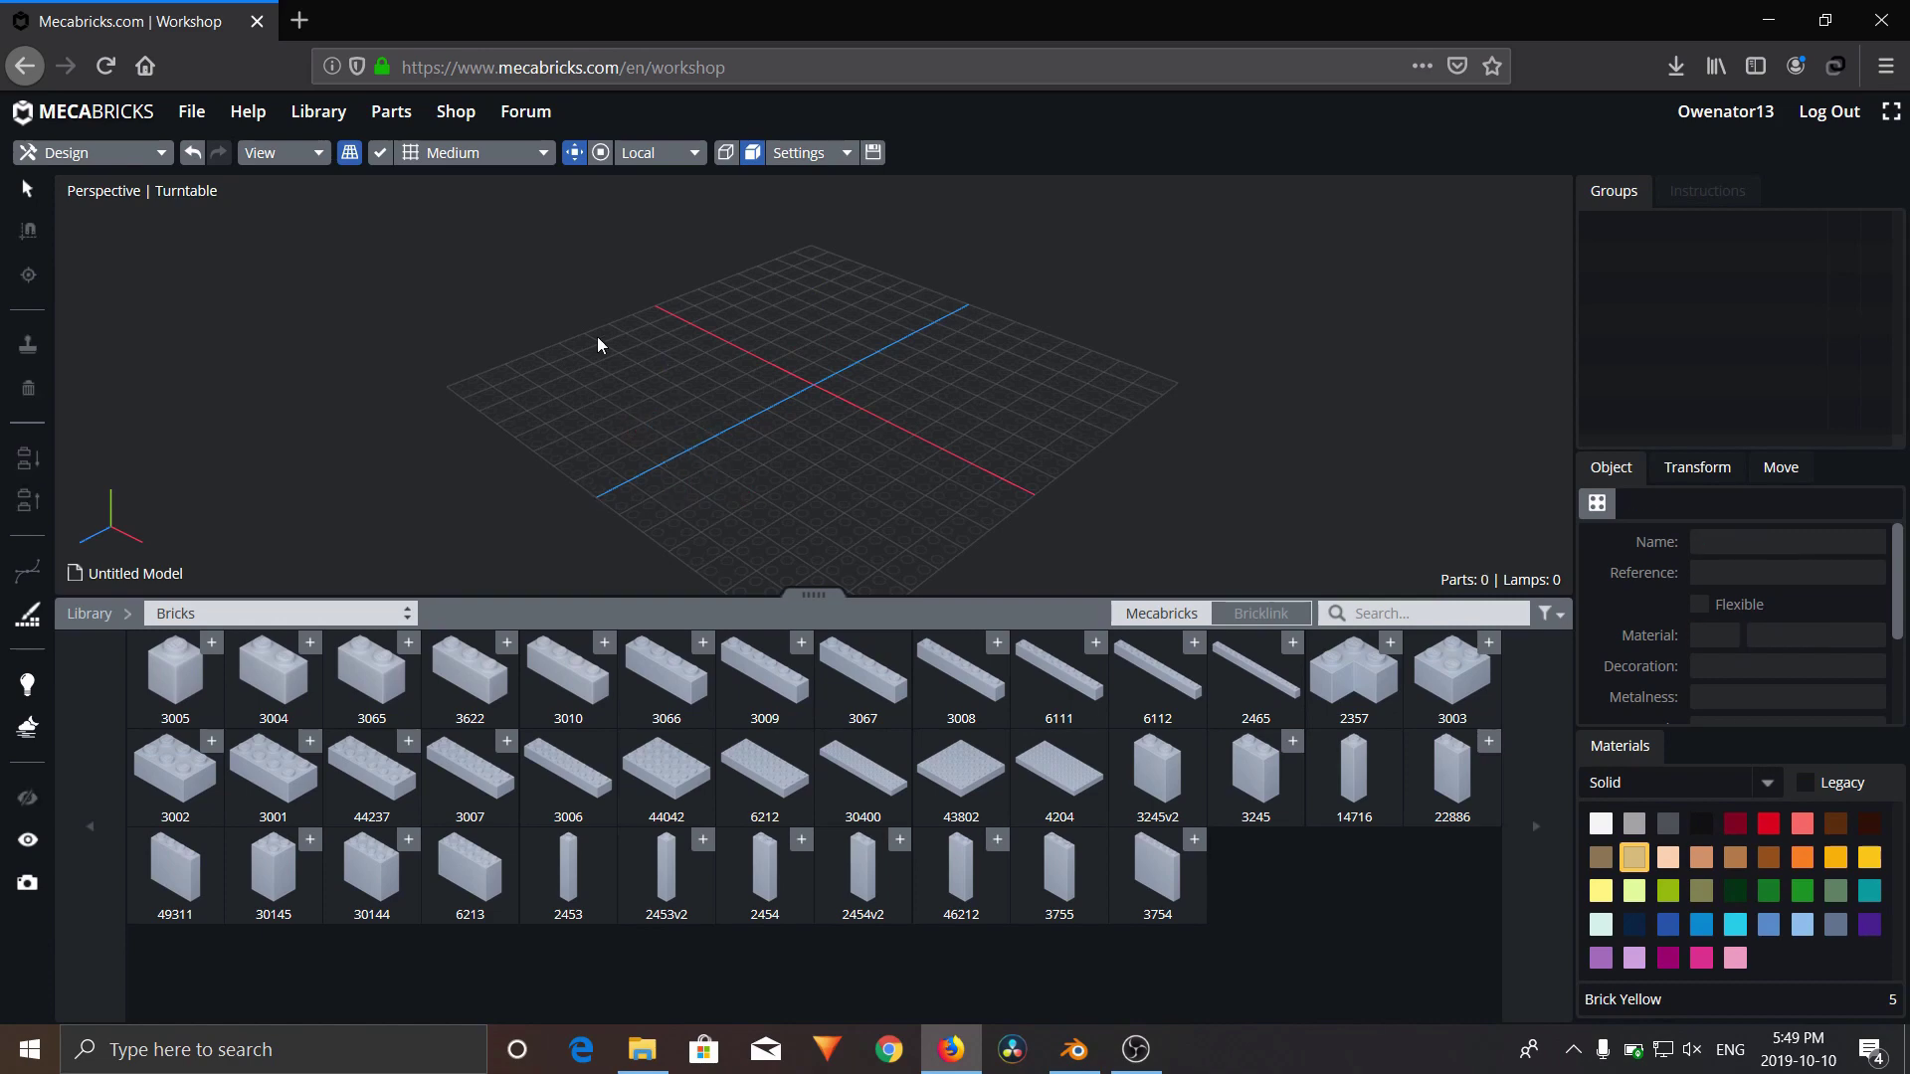
{"action": "left_click", "coordinate": [124, 119]}
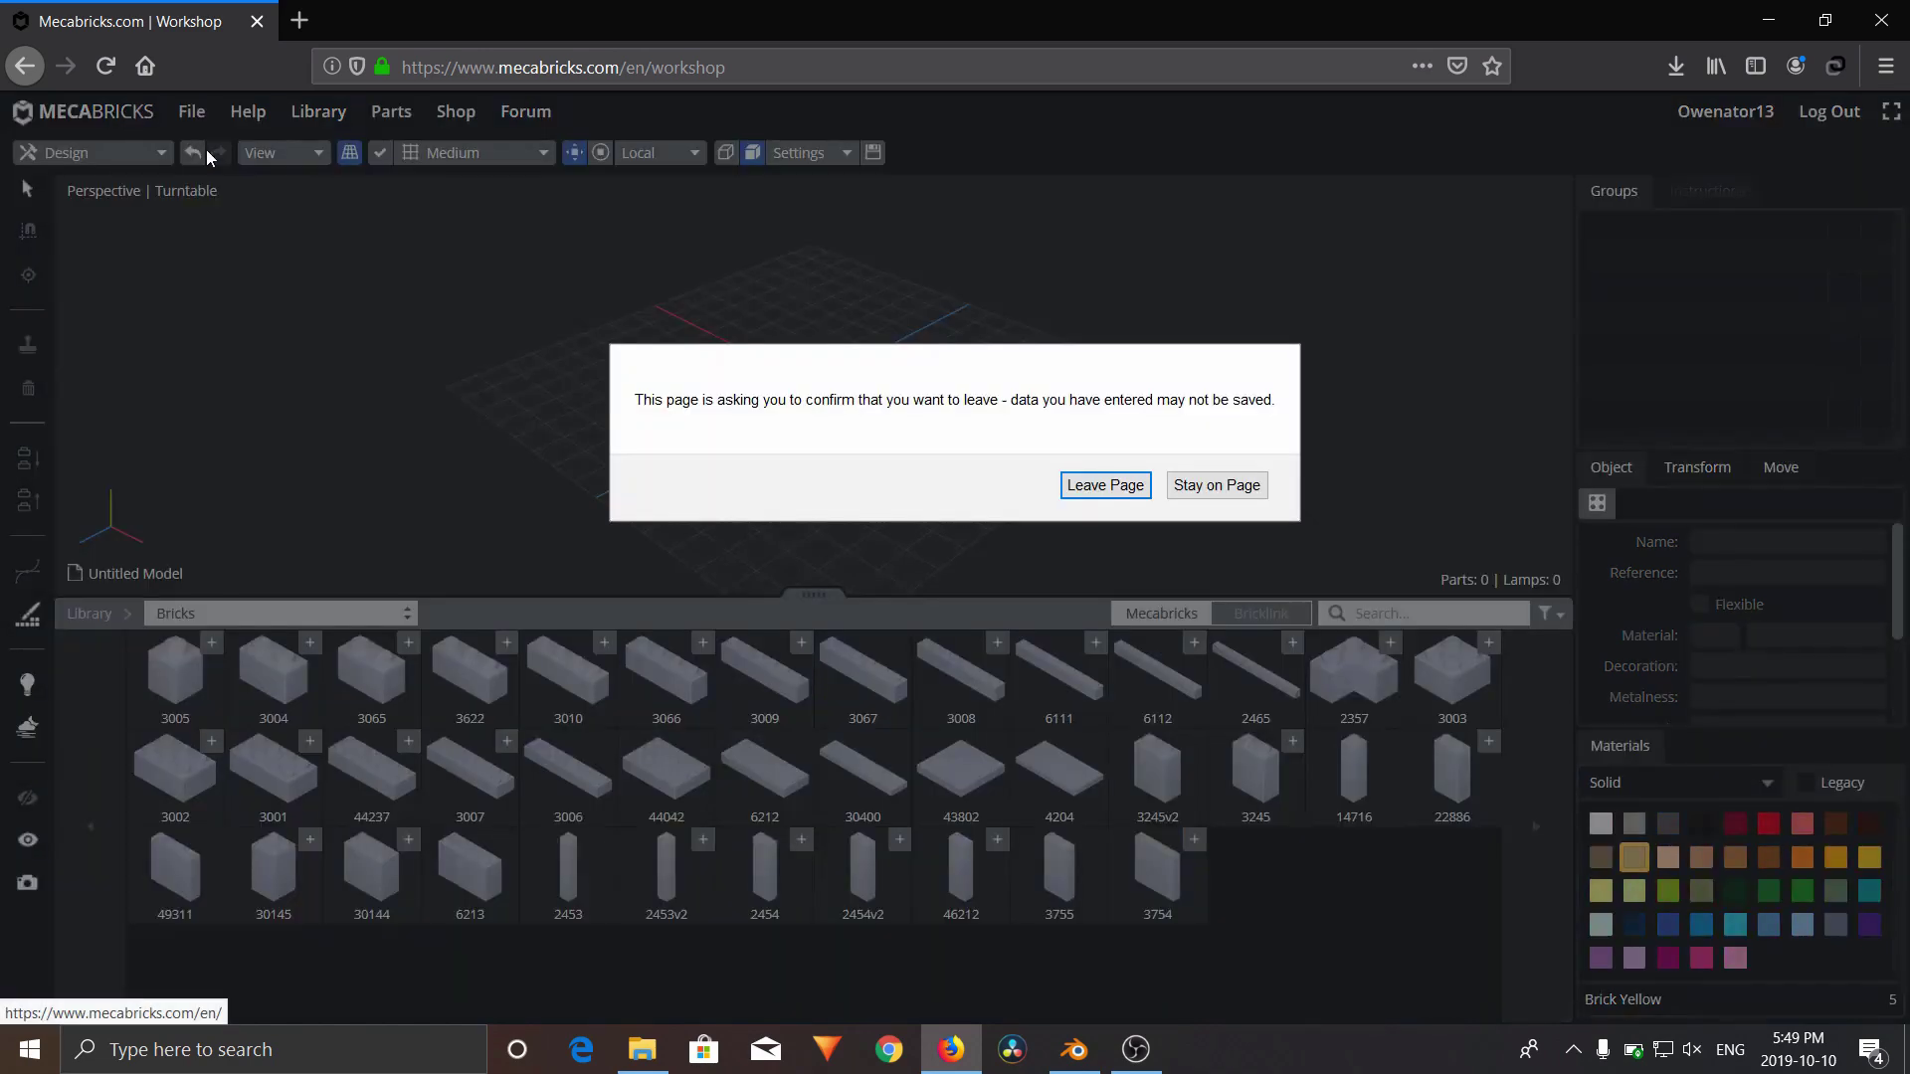
{"action": "left_click", "coordinate": [1126, 487]}
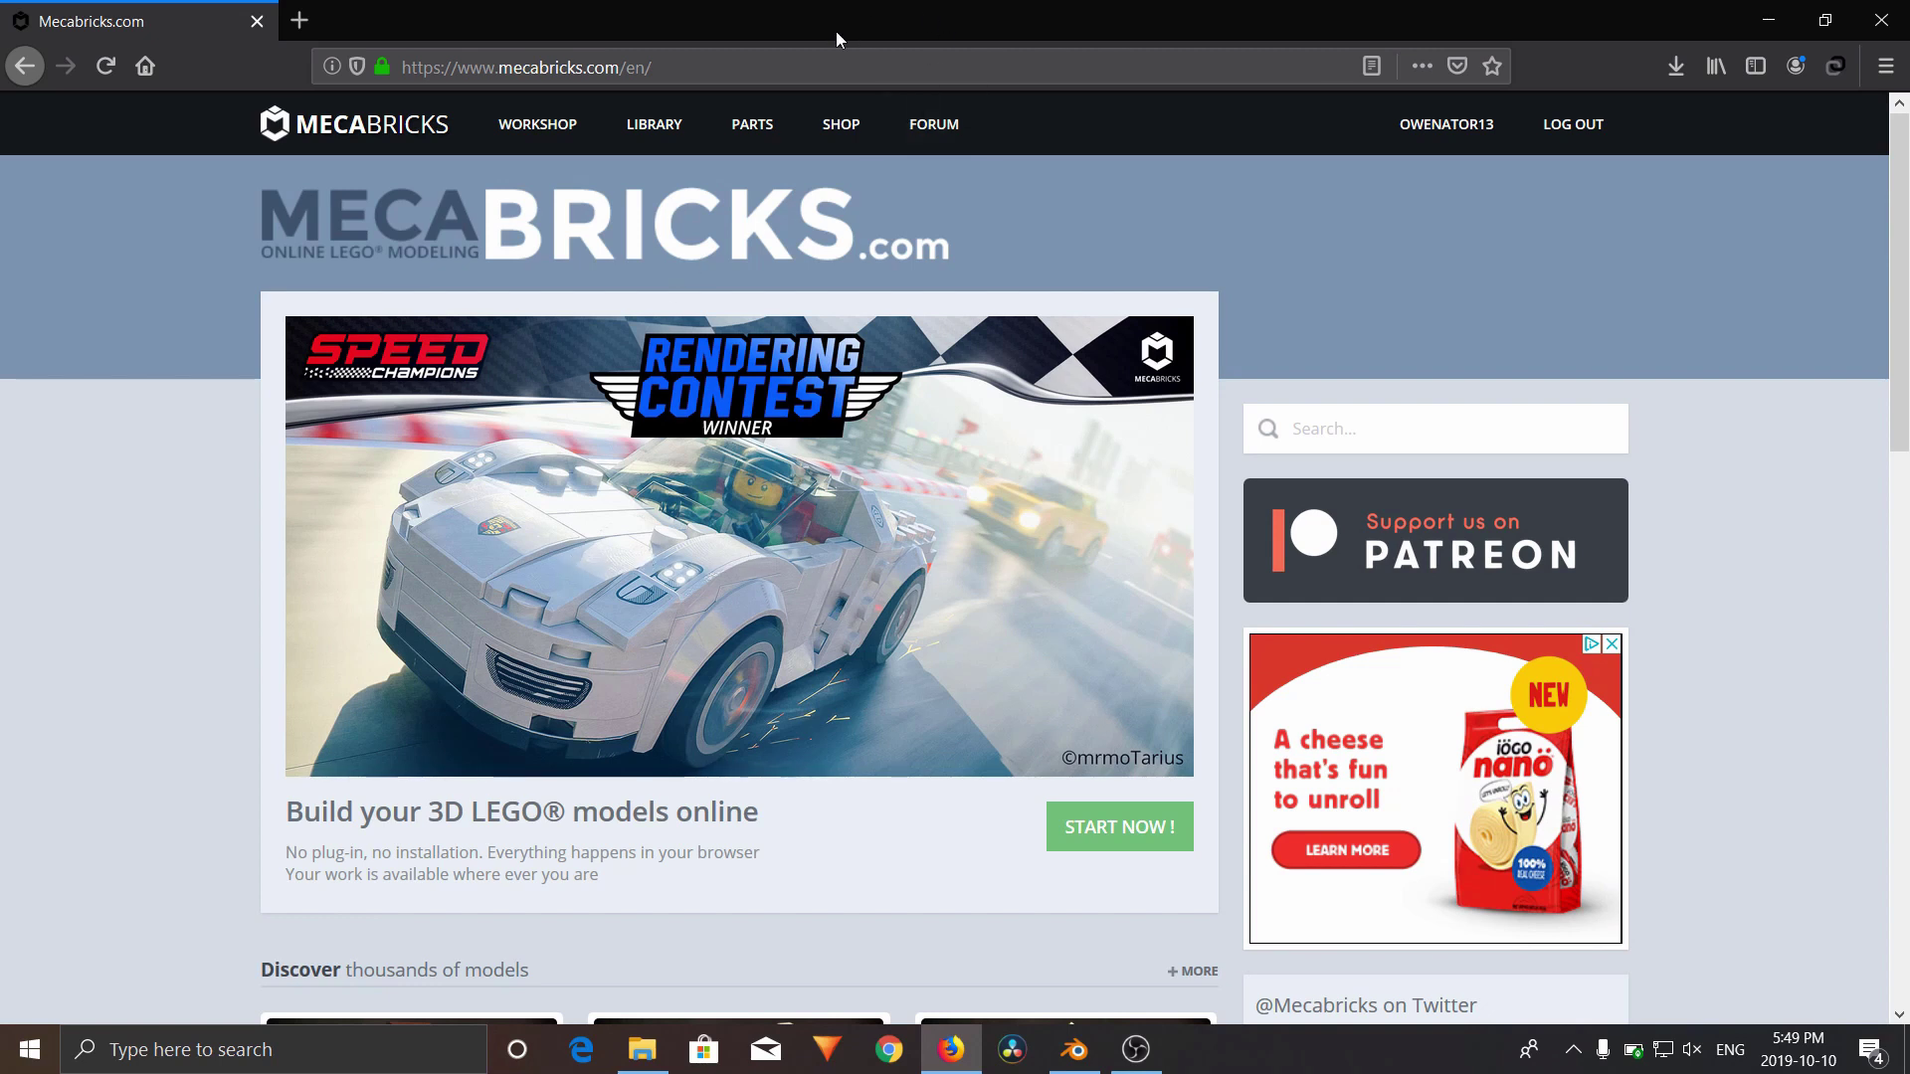
Open the Mecabricks Shop and examine the Blender Lite add-on's product page
{"action": "left_click", "coordinate": [857, 123]}
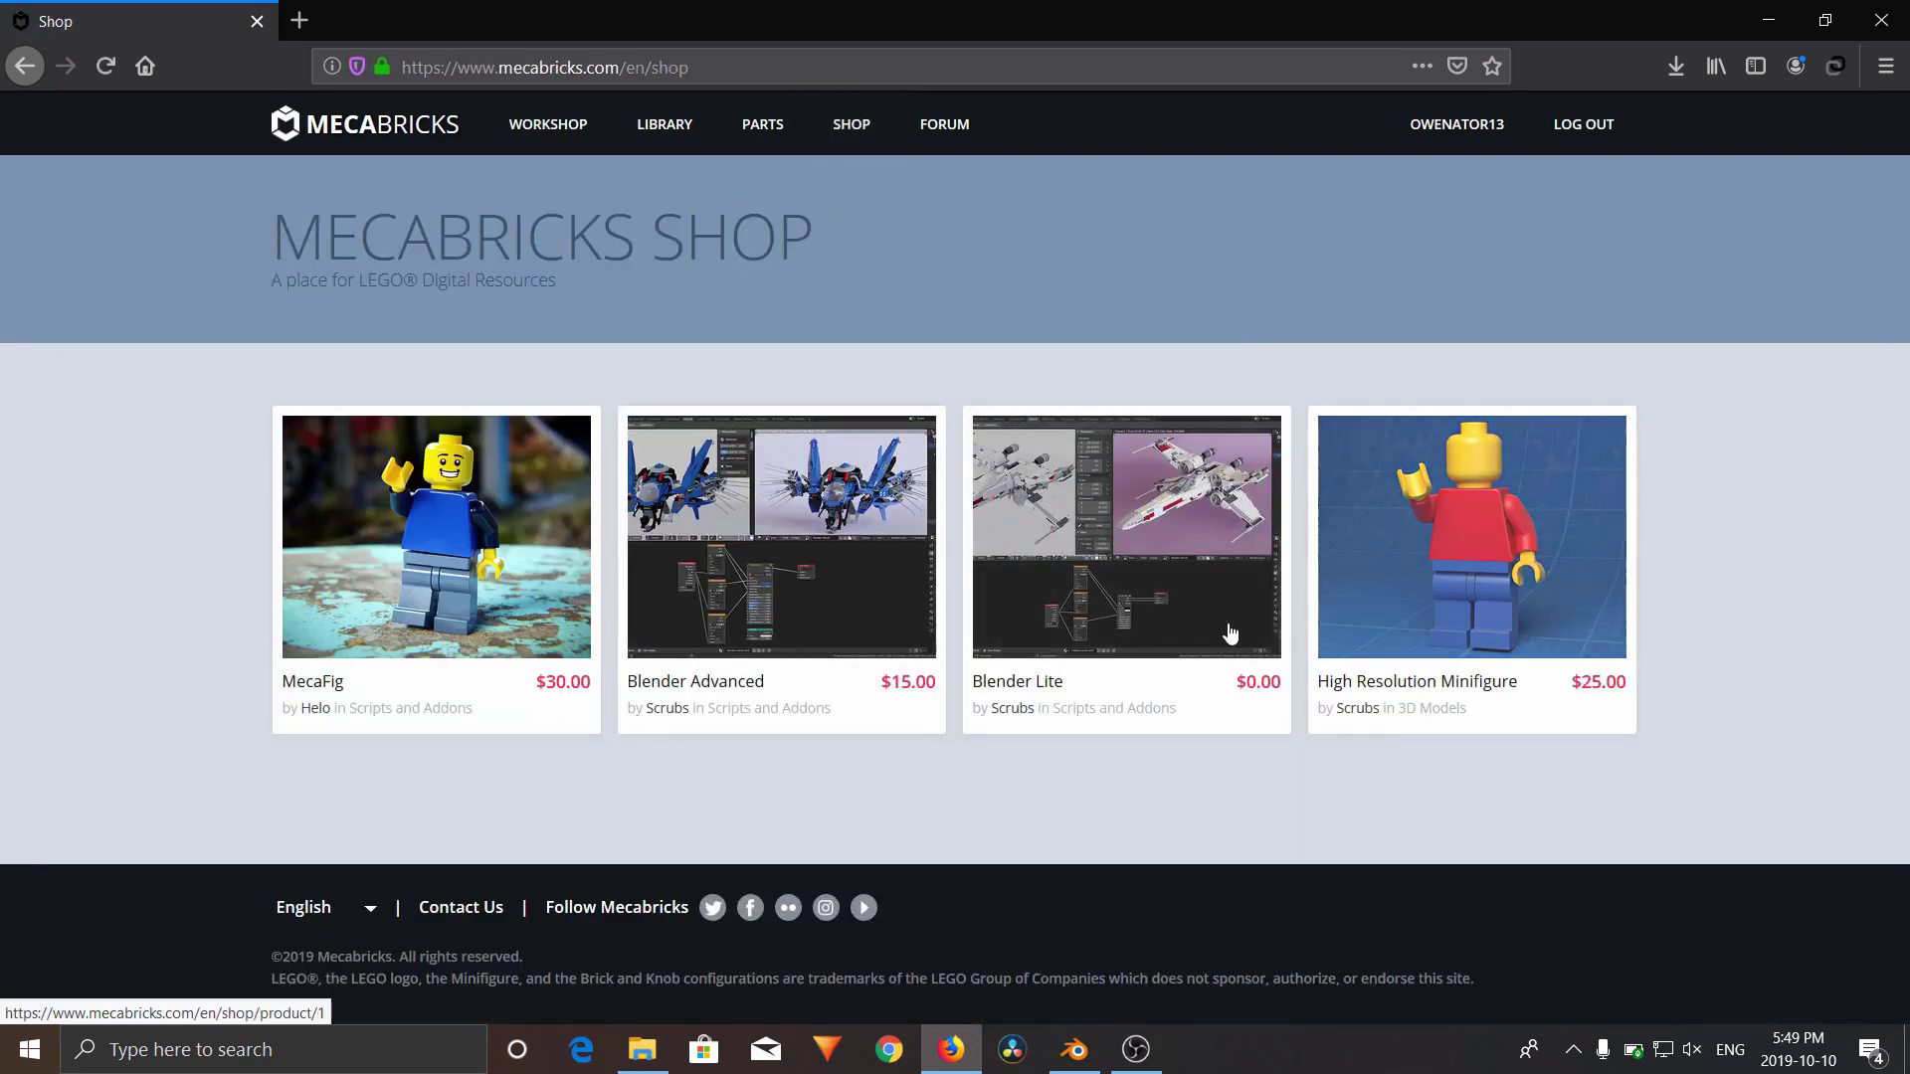
{"action": "left_click", "coordinate": [1035, 689]}
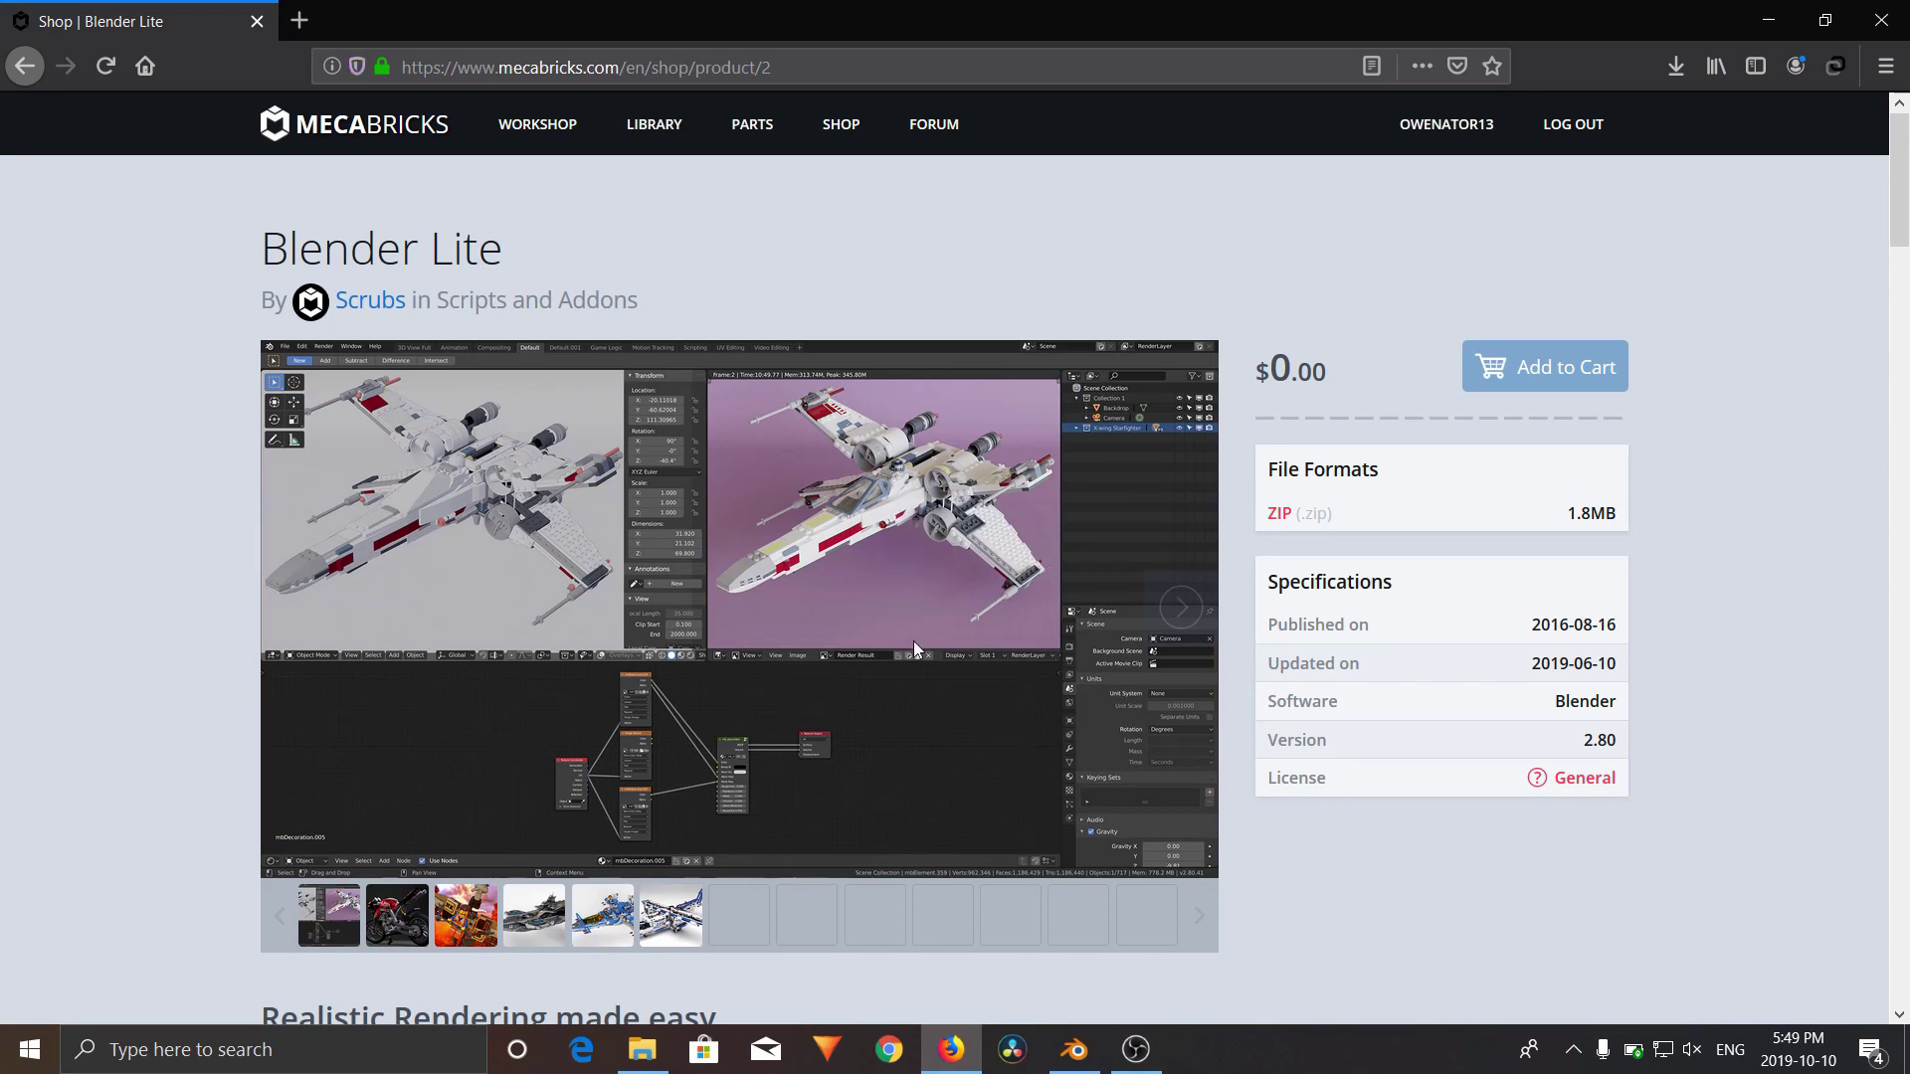
{"action": "scroll", "coordinate": [438, 253], "scroll_direction": "down", "scroll_amount": 1}
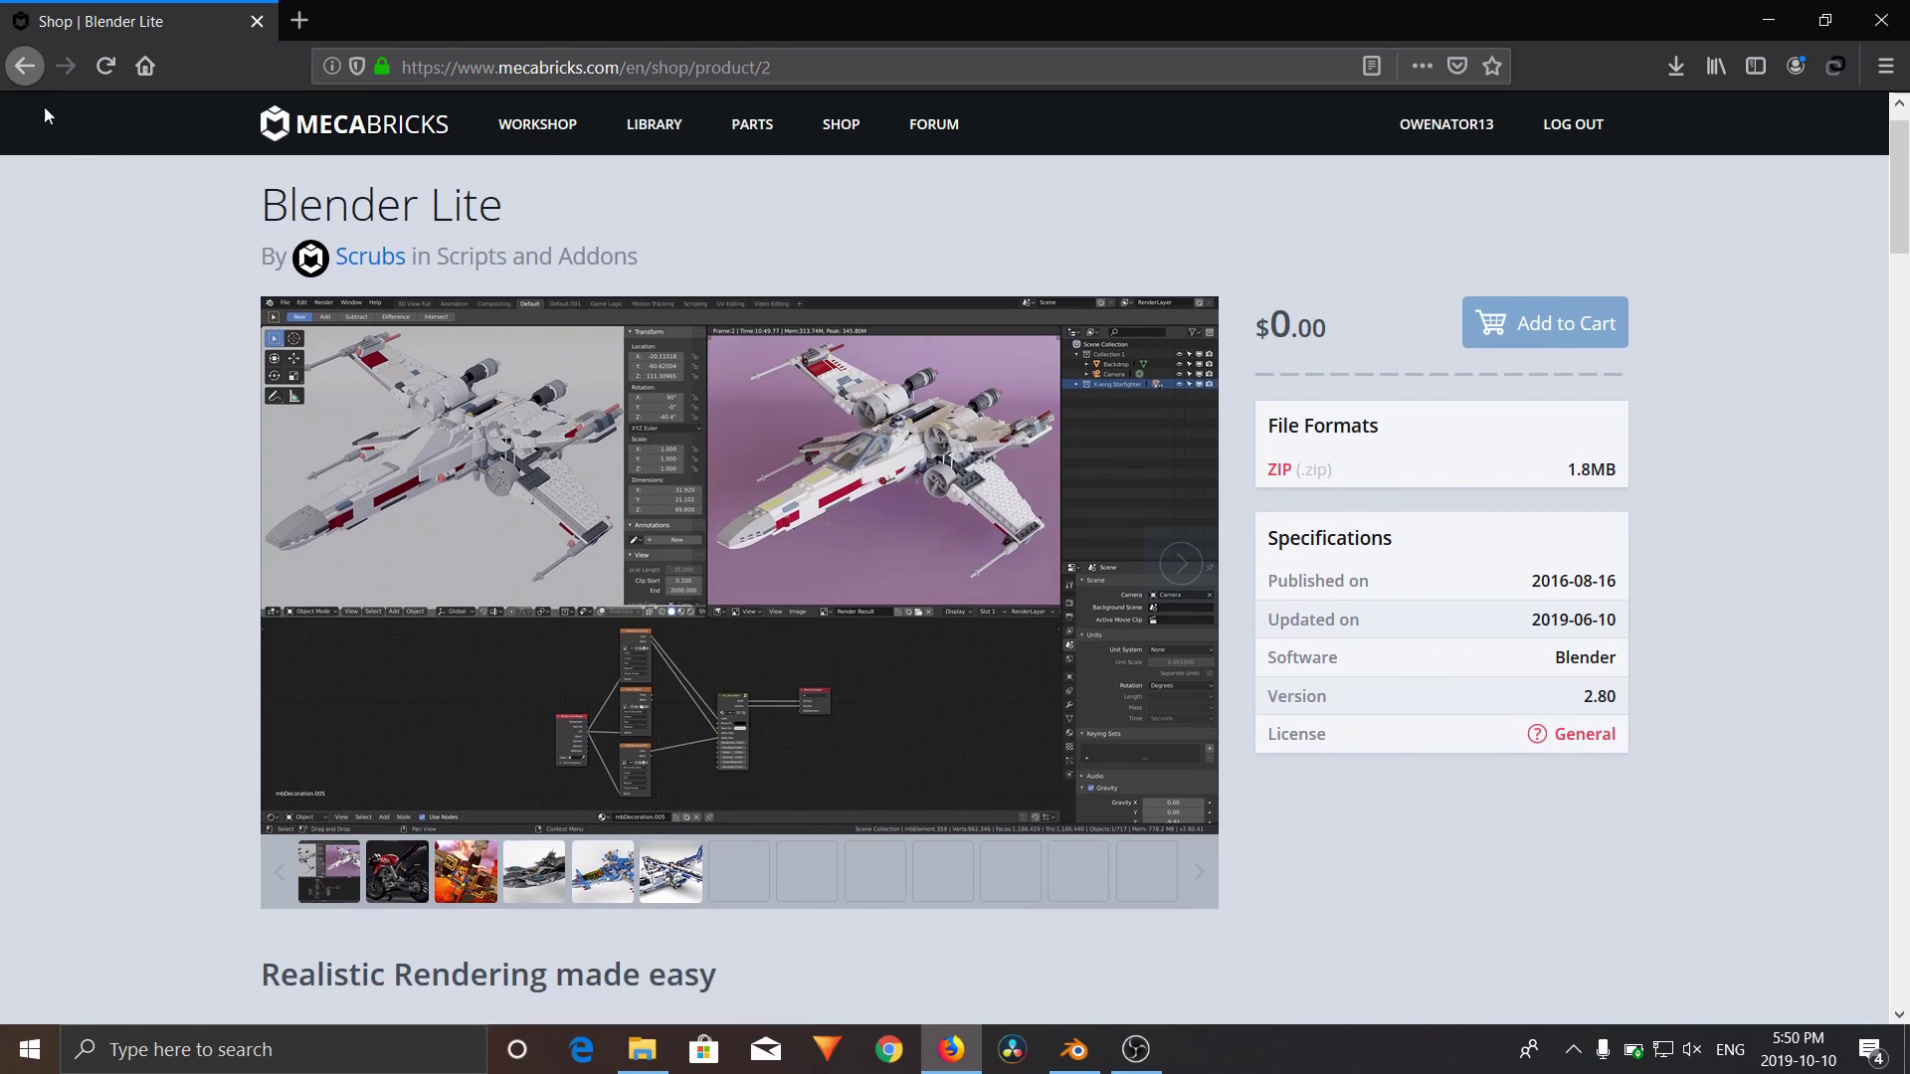
Examine the Blender Advanced add-on's description and feature list, and return to the shop overview
{"action": "left_click", "coordinate": [38, 84]}
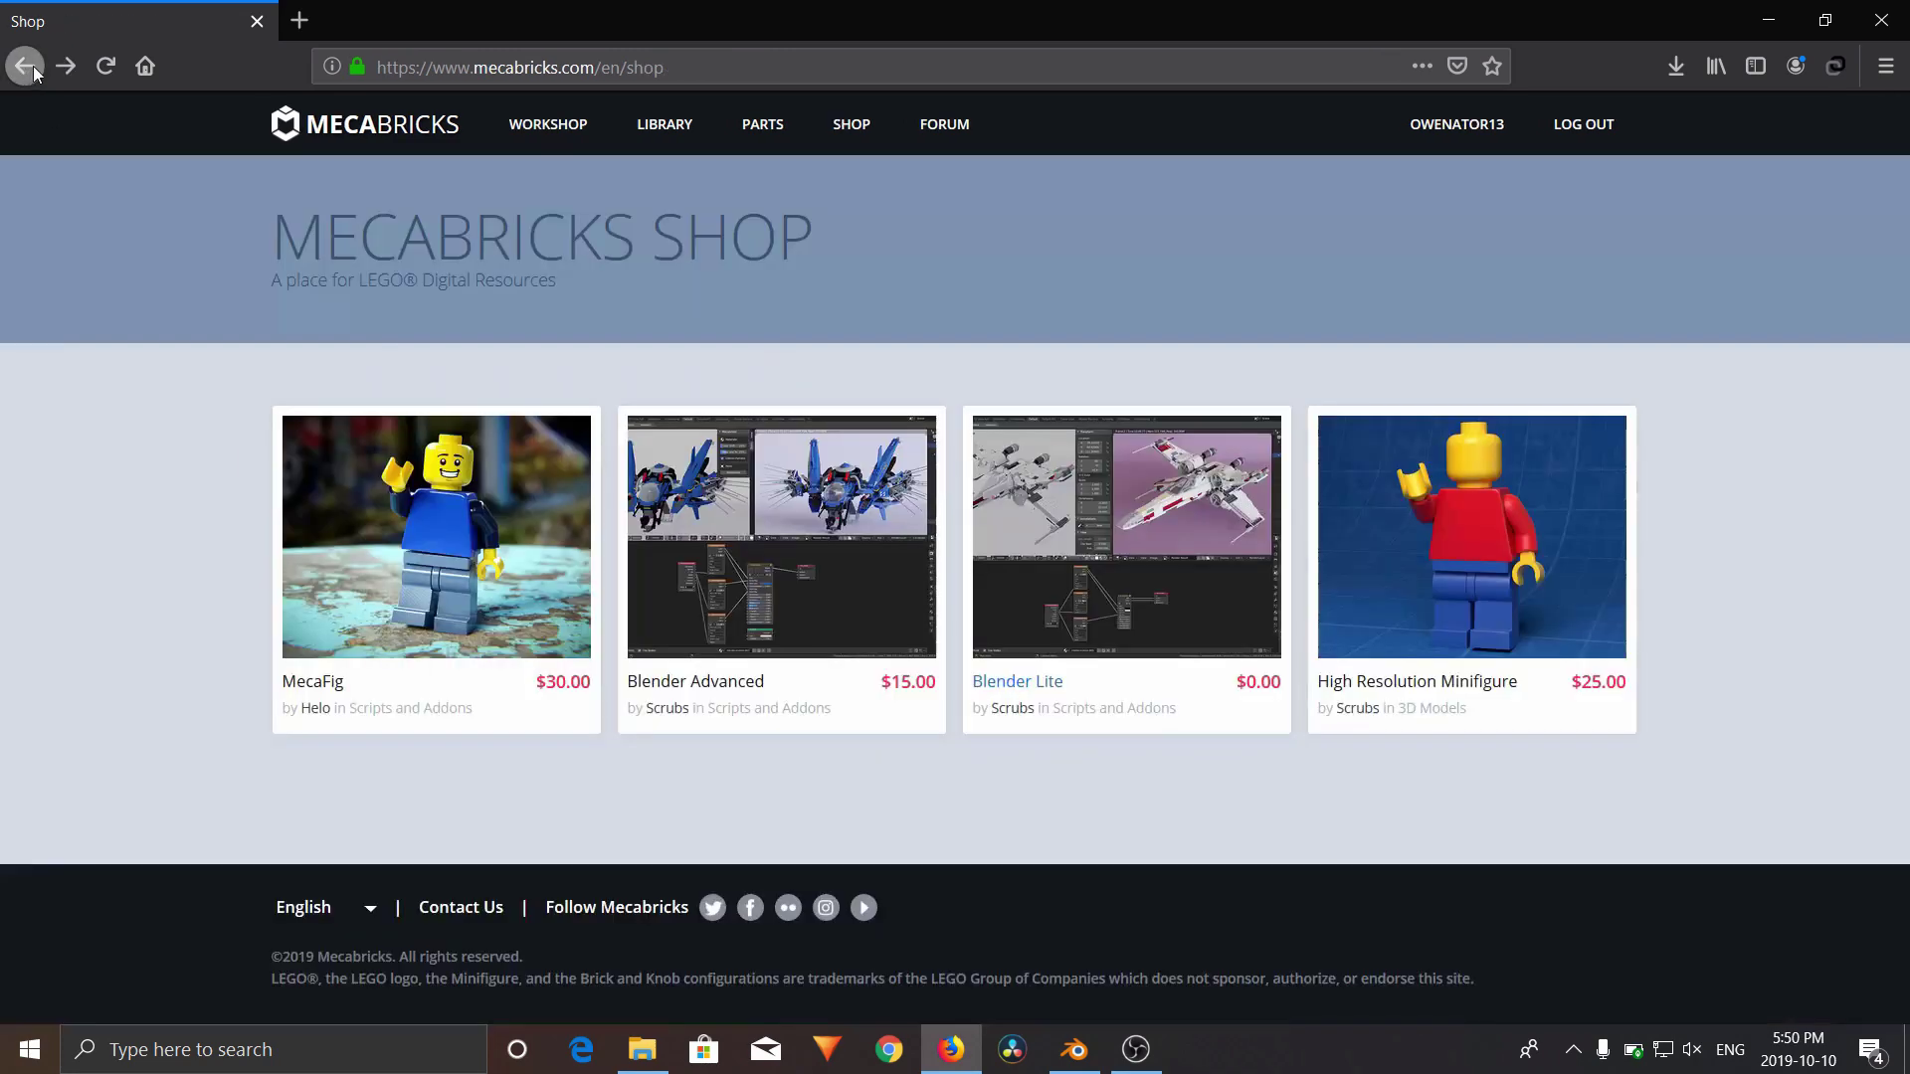
{"action": "left_click", "coordinate": [746, 698]}
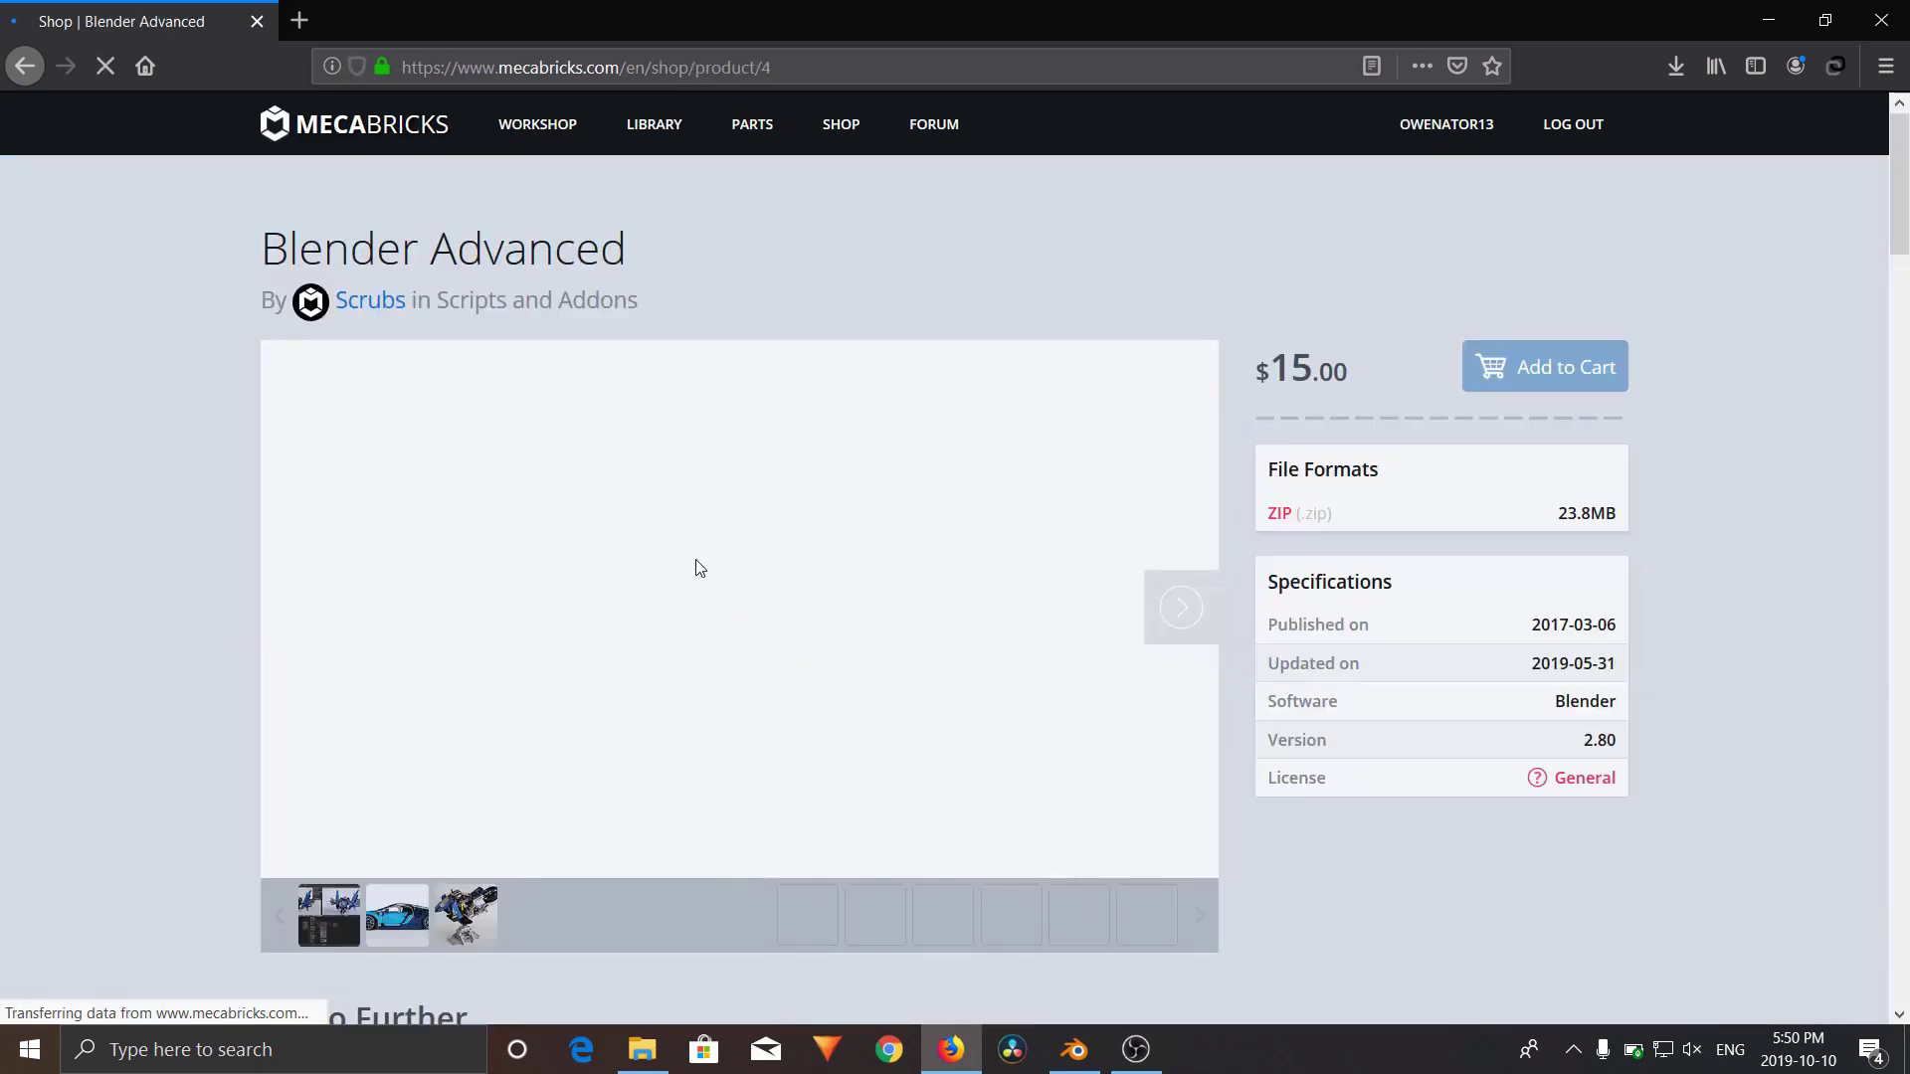
{"action": "scroll", "coordinate": [877, 492], "scroll_direction": "down", "scroll_amount": 2}
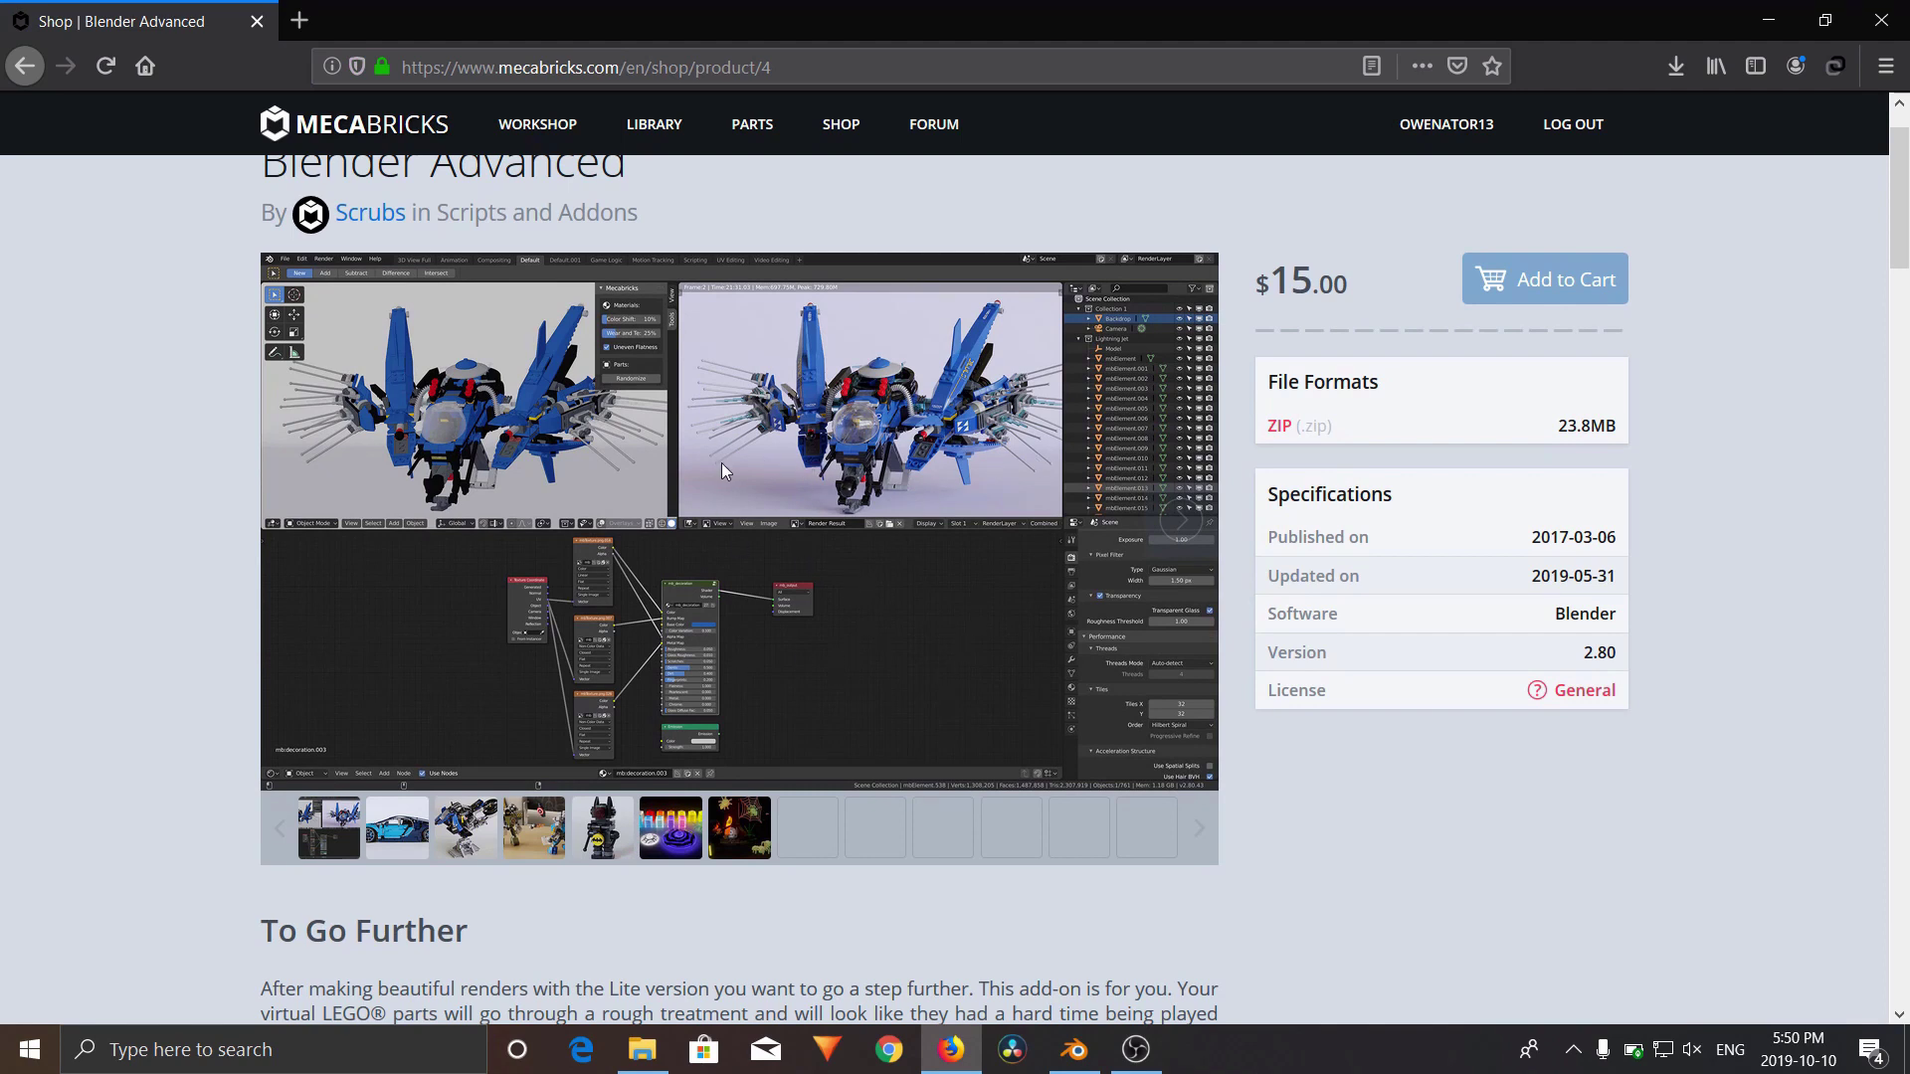
{"action": "scroll", "coordinate": [838, 567], "scroll_direction": "down", "scroll_amount": 5}
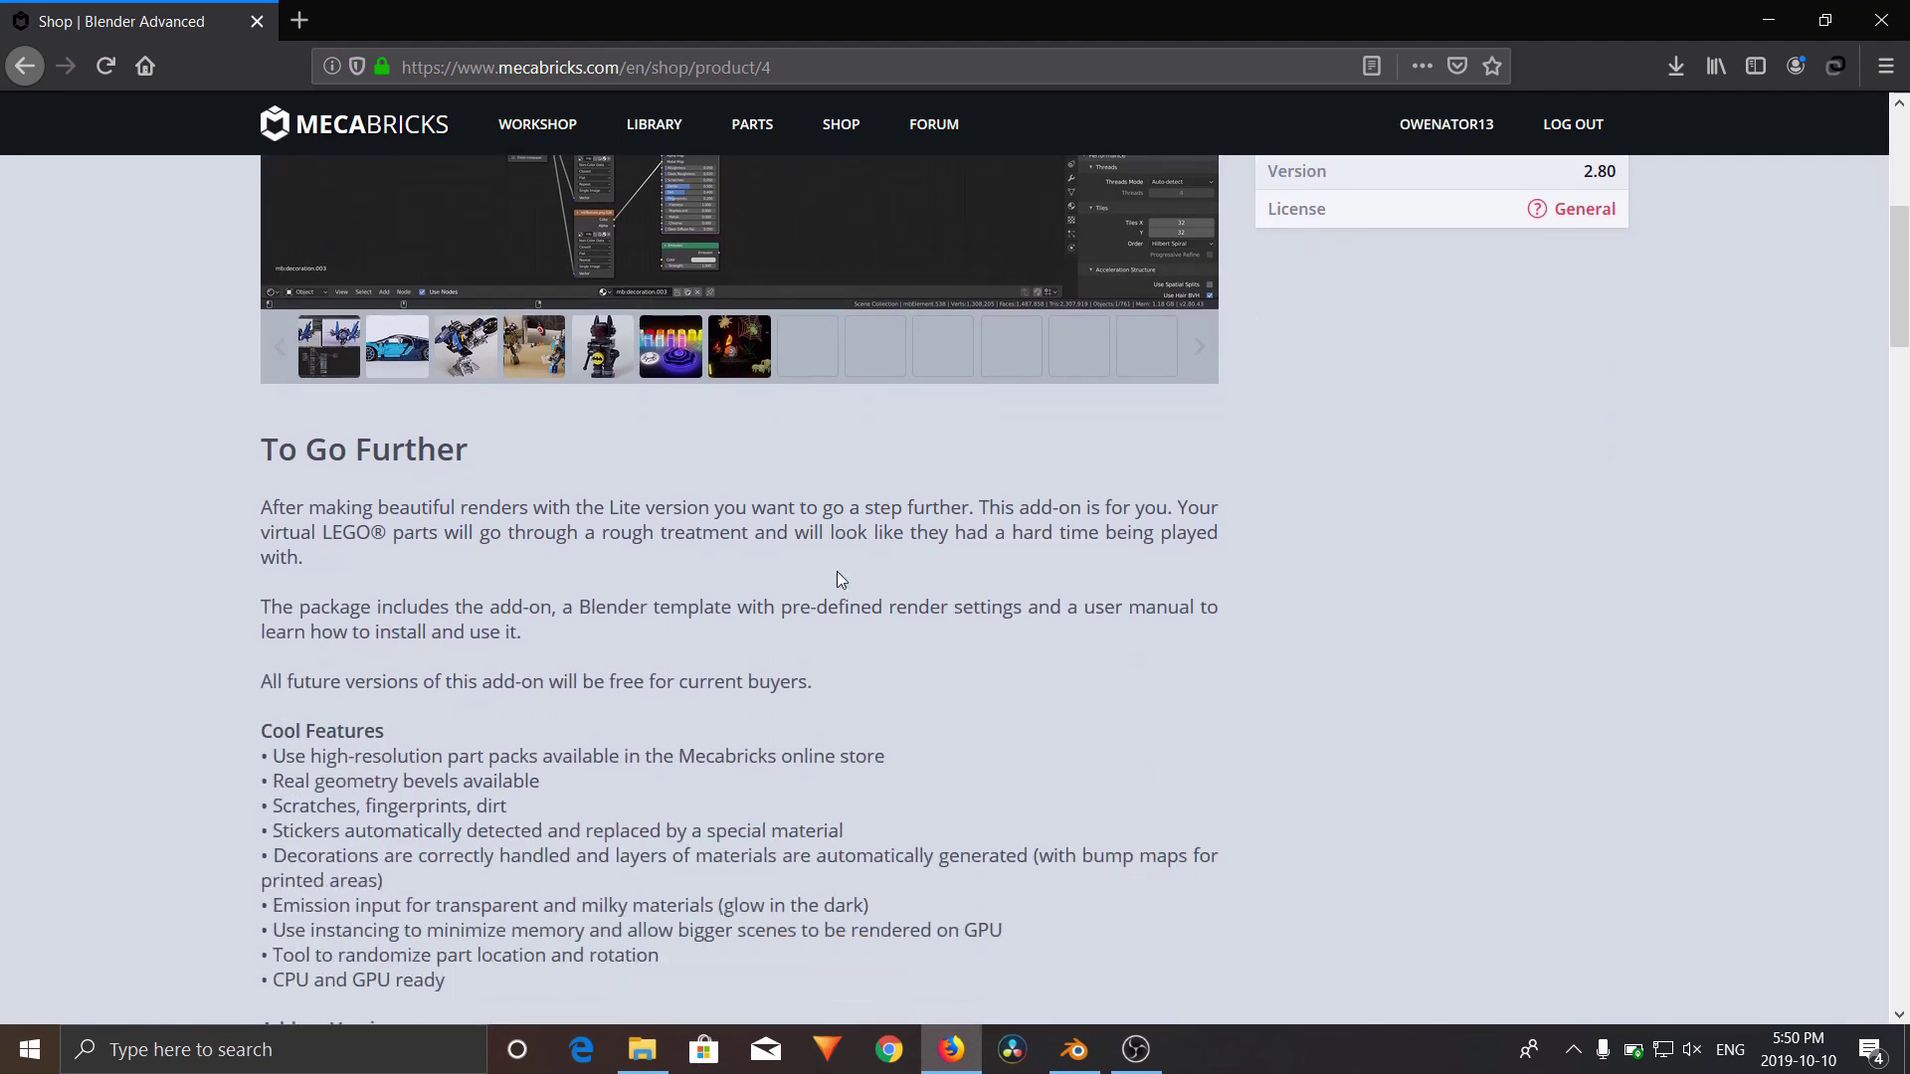
{"action": "key", "text": "alt+Left"}
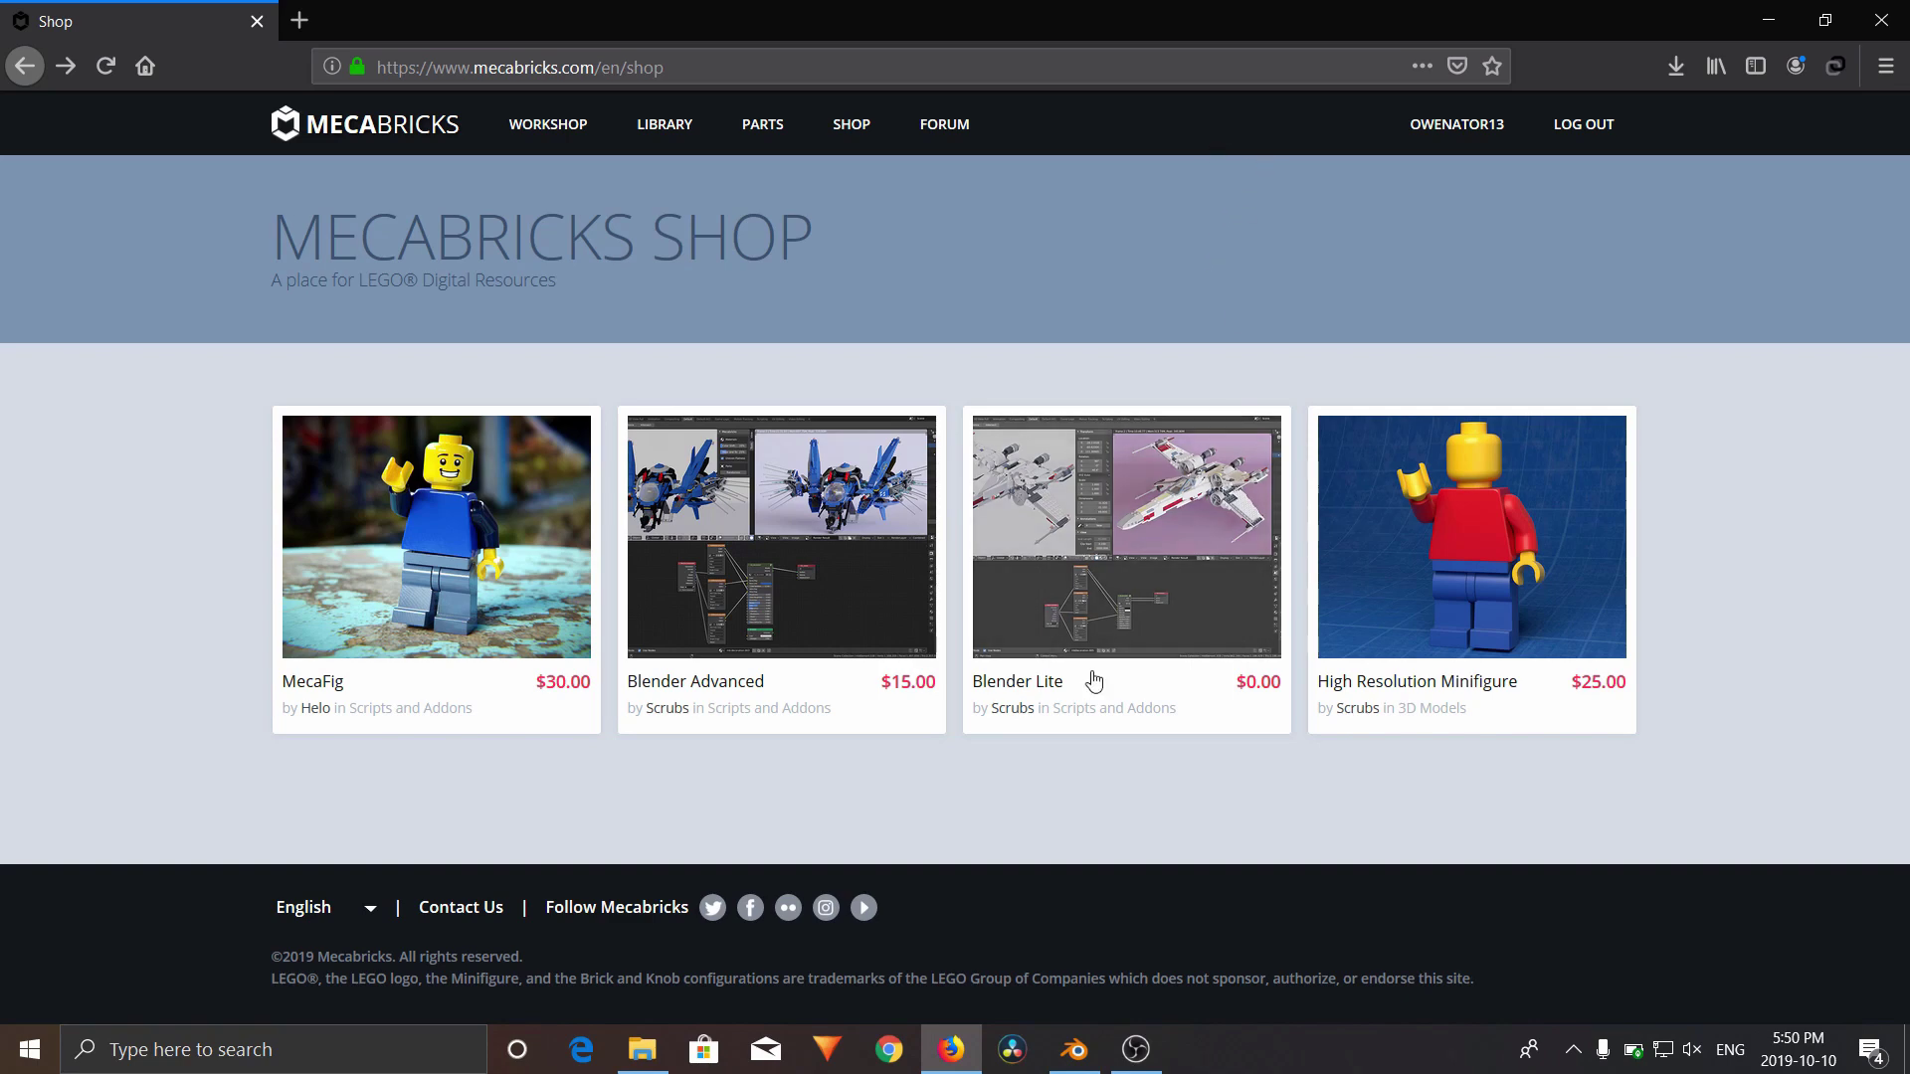
Open the Blender Lite product page, and go to the account's Purchases page where the add-ons can be downloaded
{"action": "left_click", "coordinate": [1049, 683]}
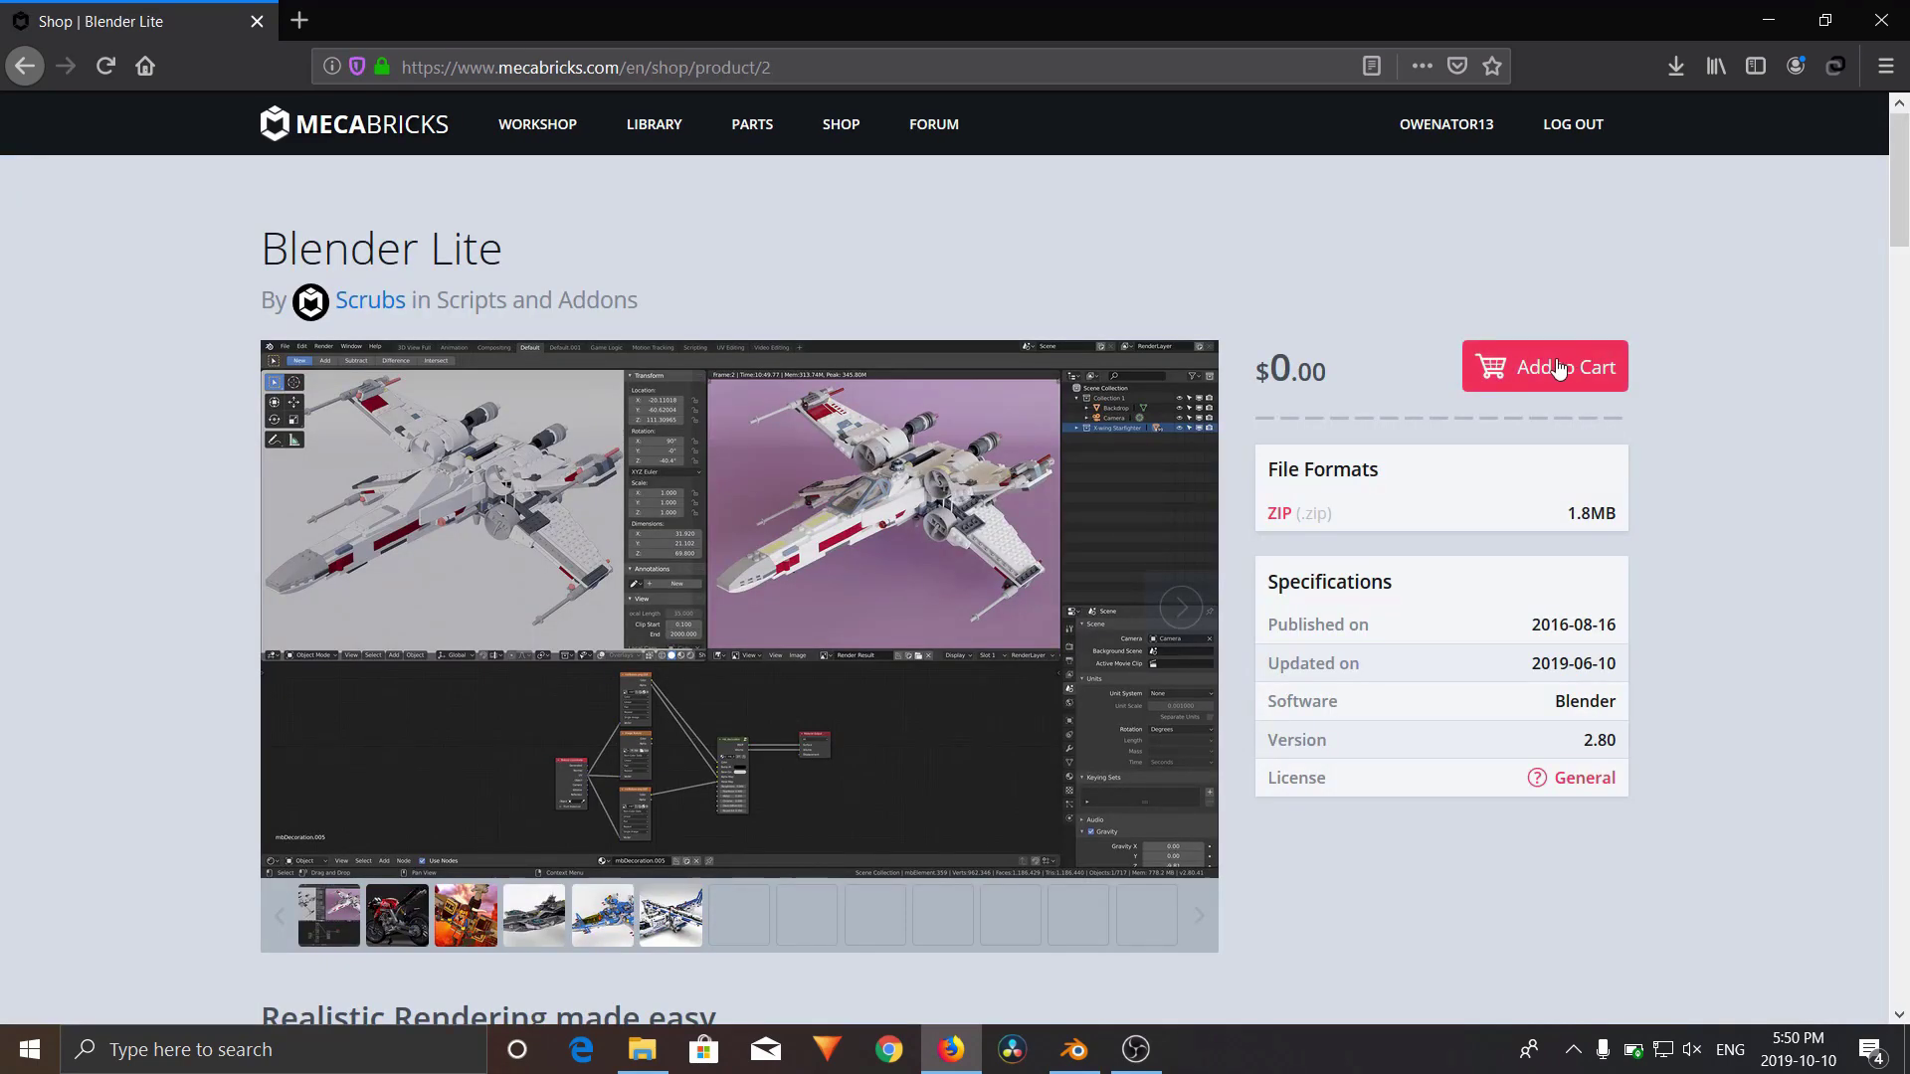
{"action": "left_click", "coordinate": [1561, 367]}
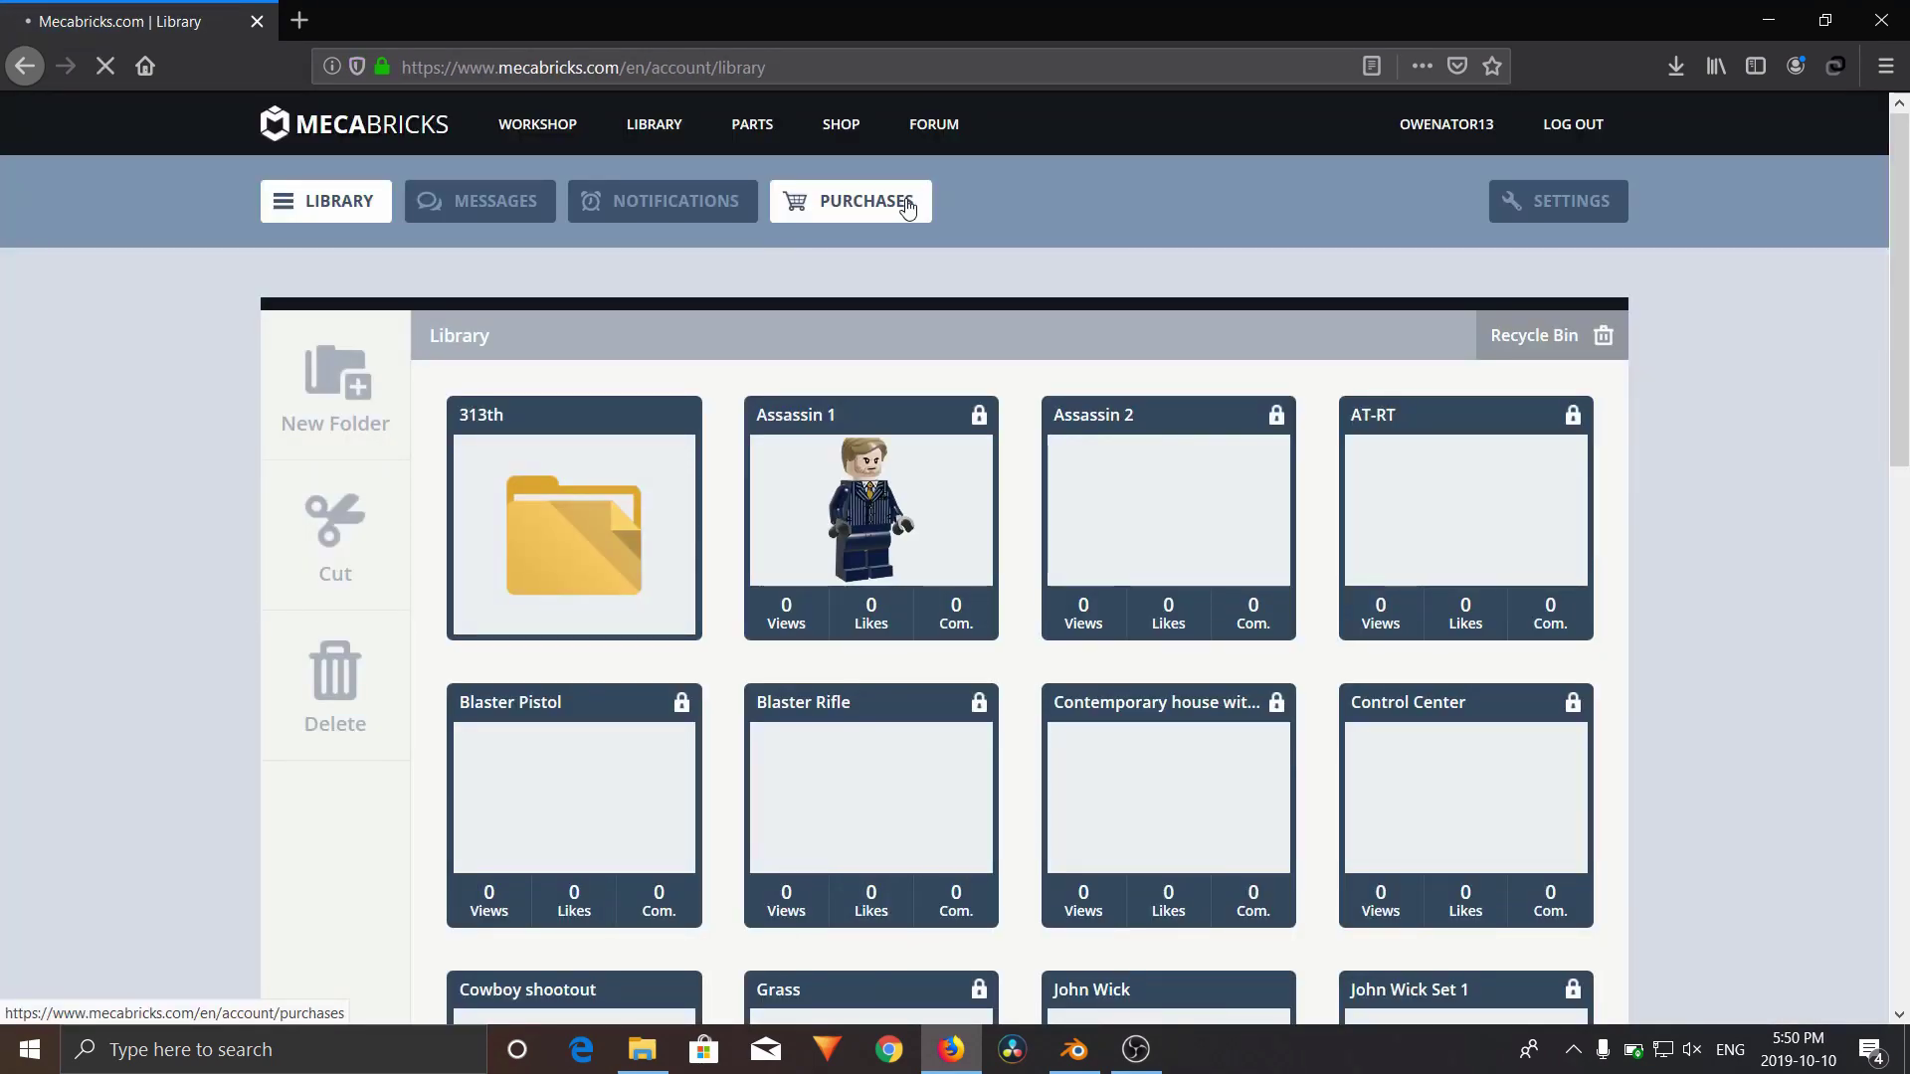
{"action": "left_click", "coordinate": [908, 204]}
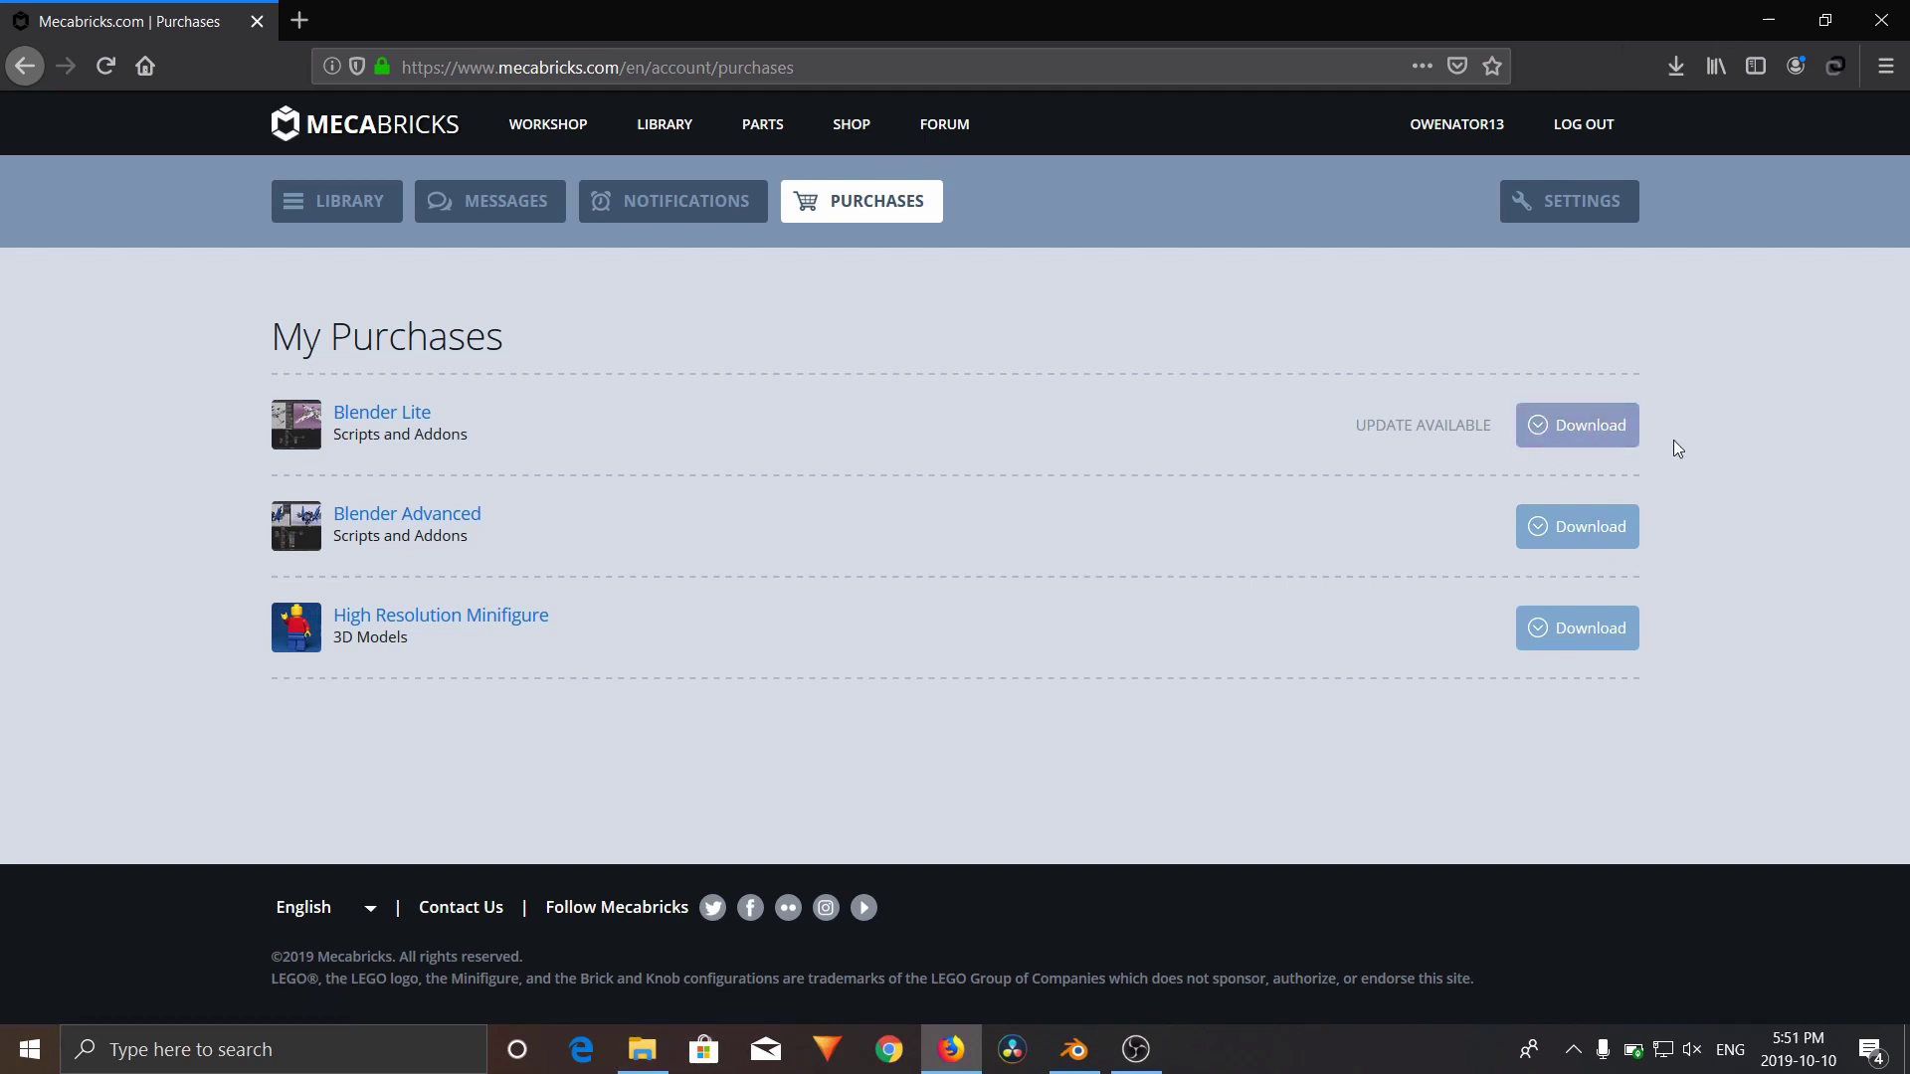
Switch to File Explorer and open the 2.0.4 folder inside the Mecabricks Advanced add-on folder
{"action": "left_click", "coordinate": [643, 1051]}
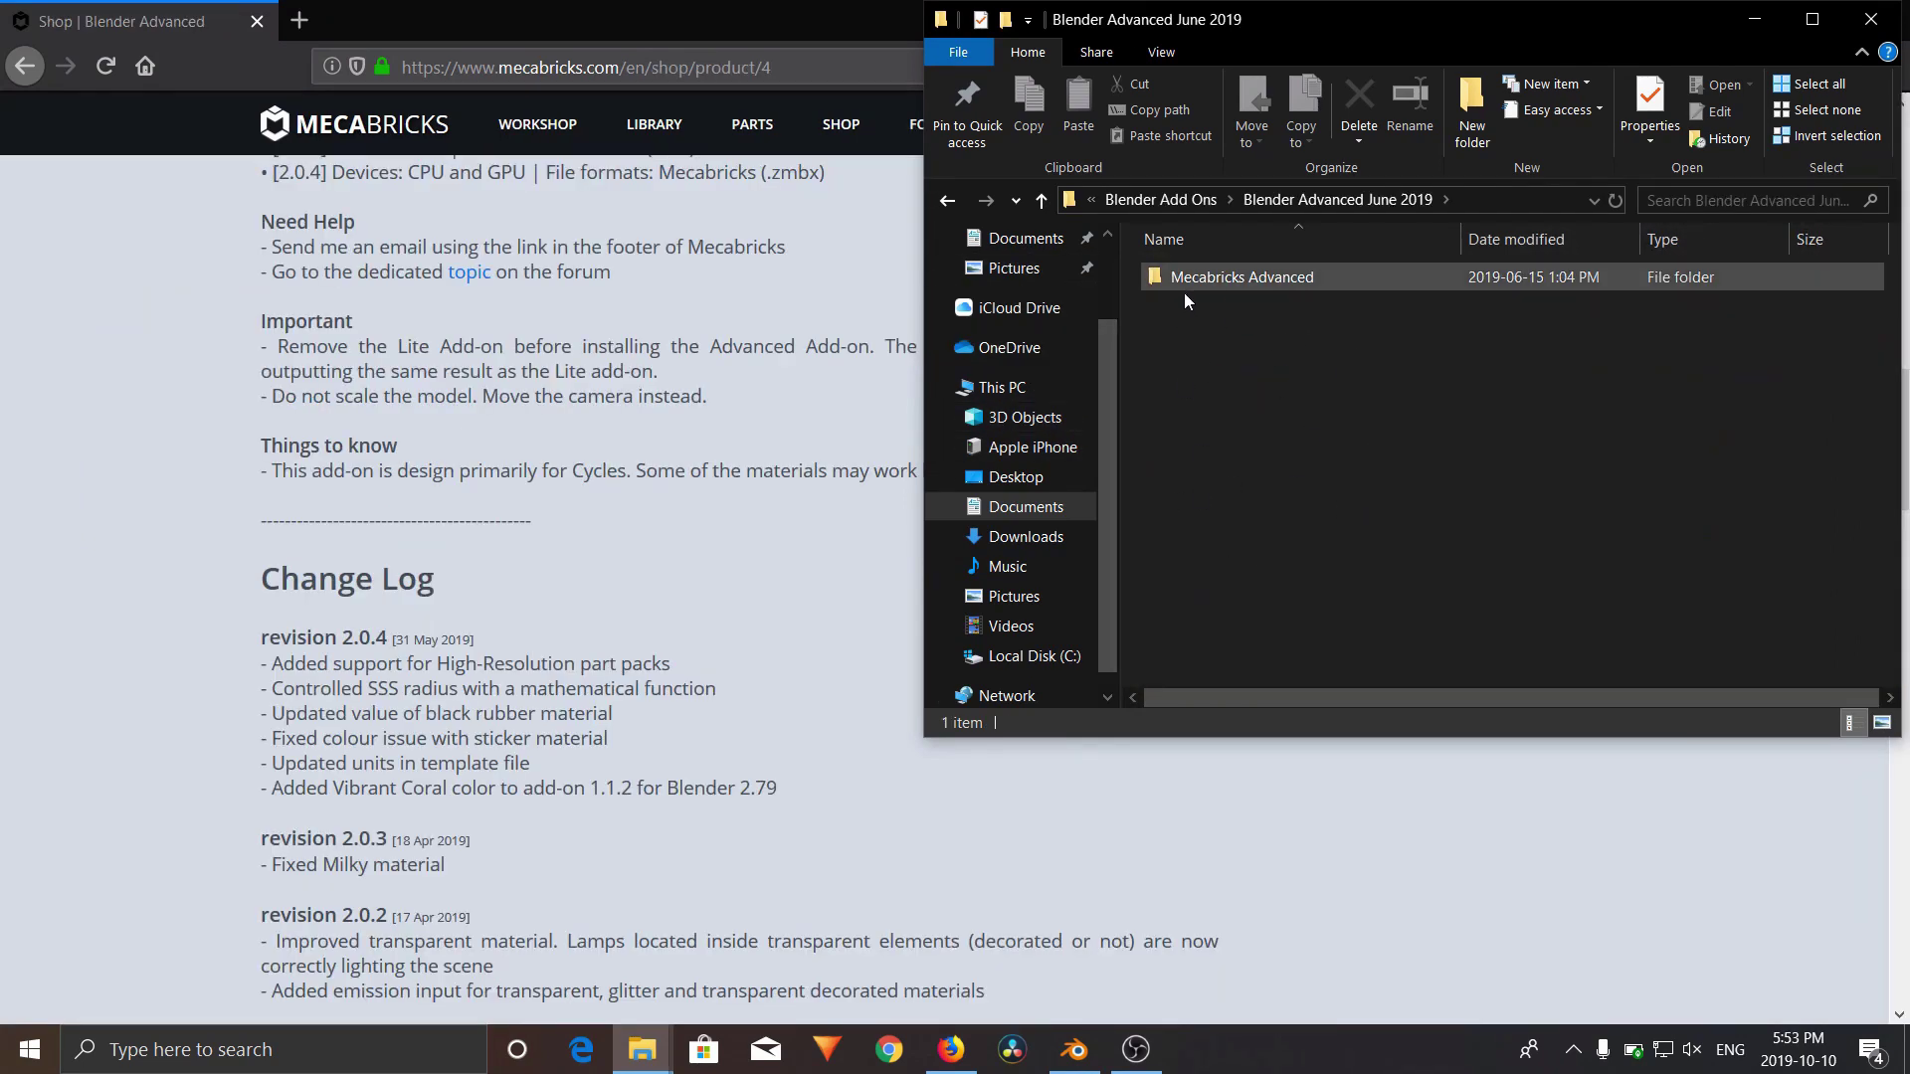
{"action": "left_click", "coordinate": [1262, 283]}
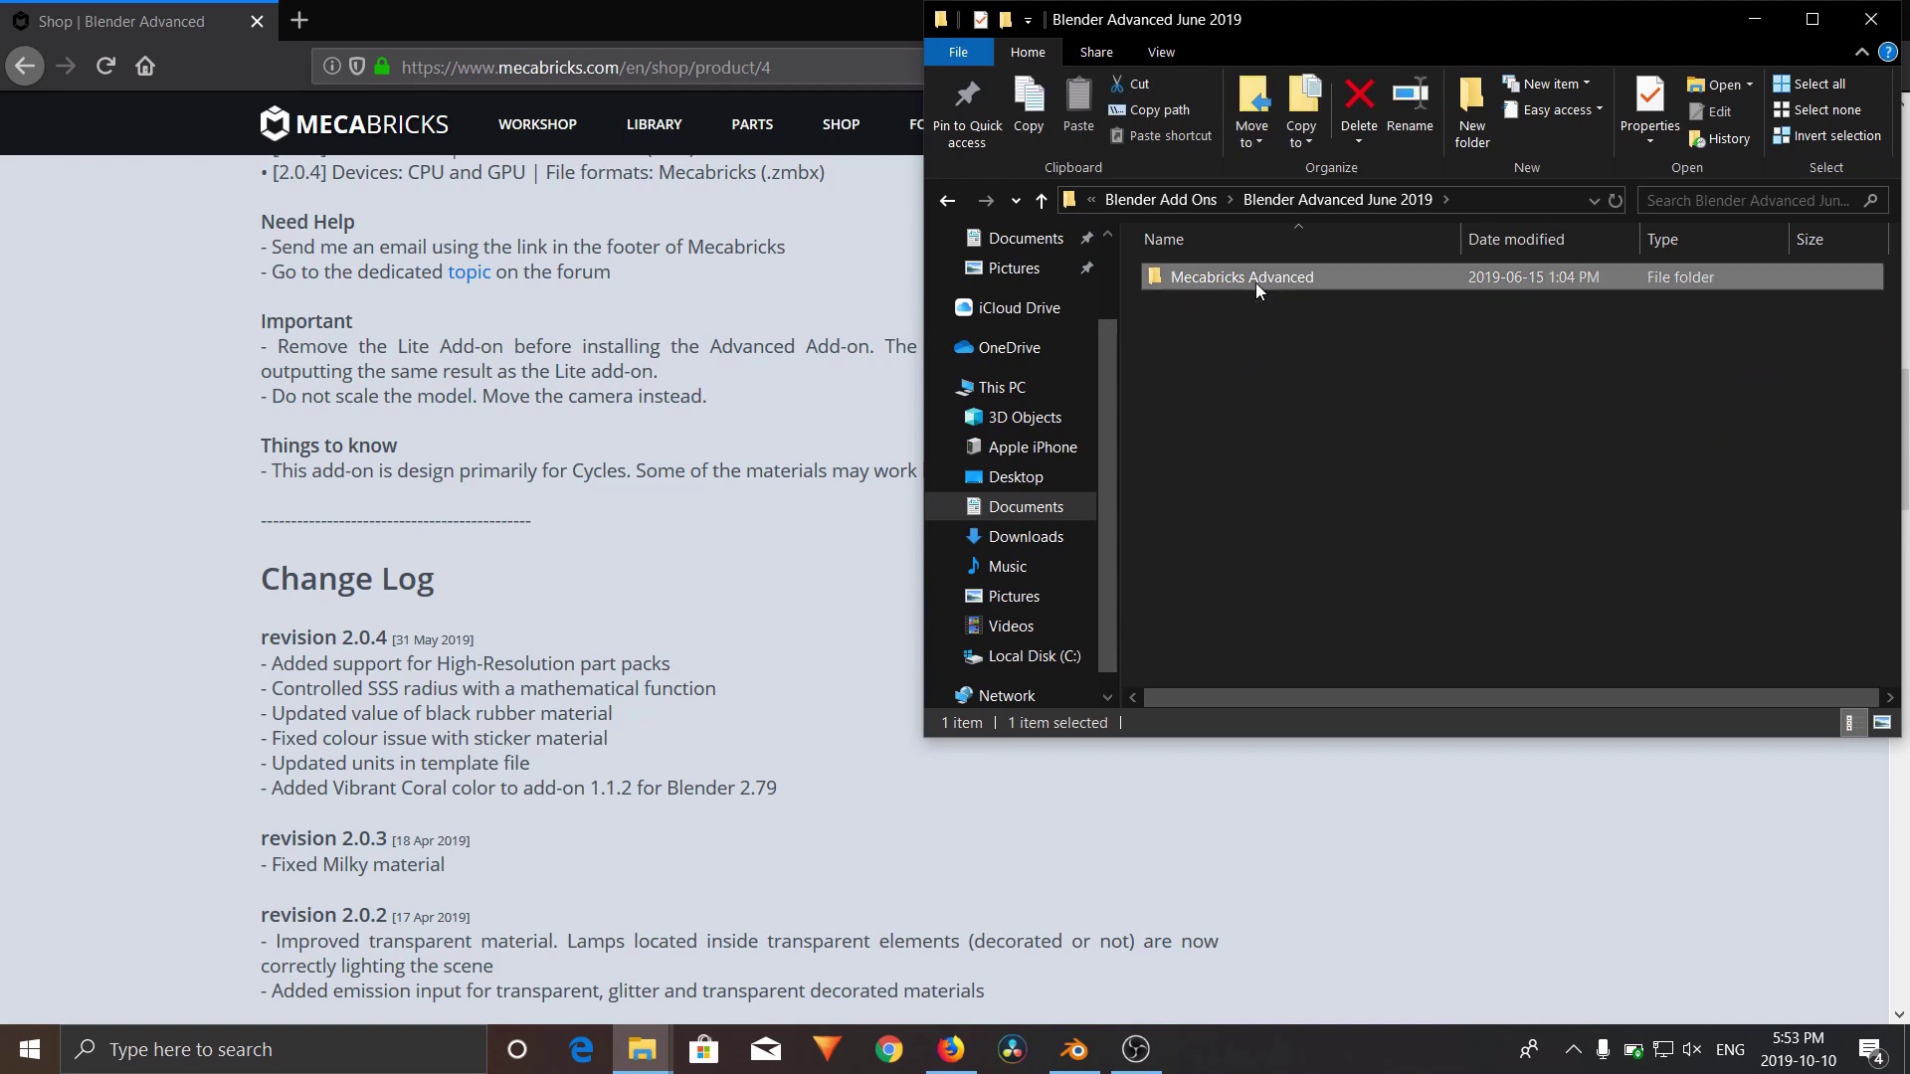
{"action": "left_click", "coordinate": [1231, 283]}
{"action": "left_click", "coordinate": [1436, 284]}
{"action": "double_click", "coordinate": [1436, 284]}
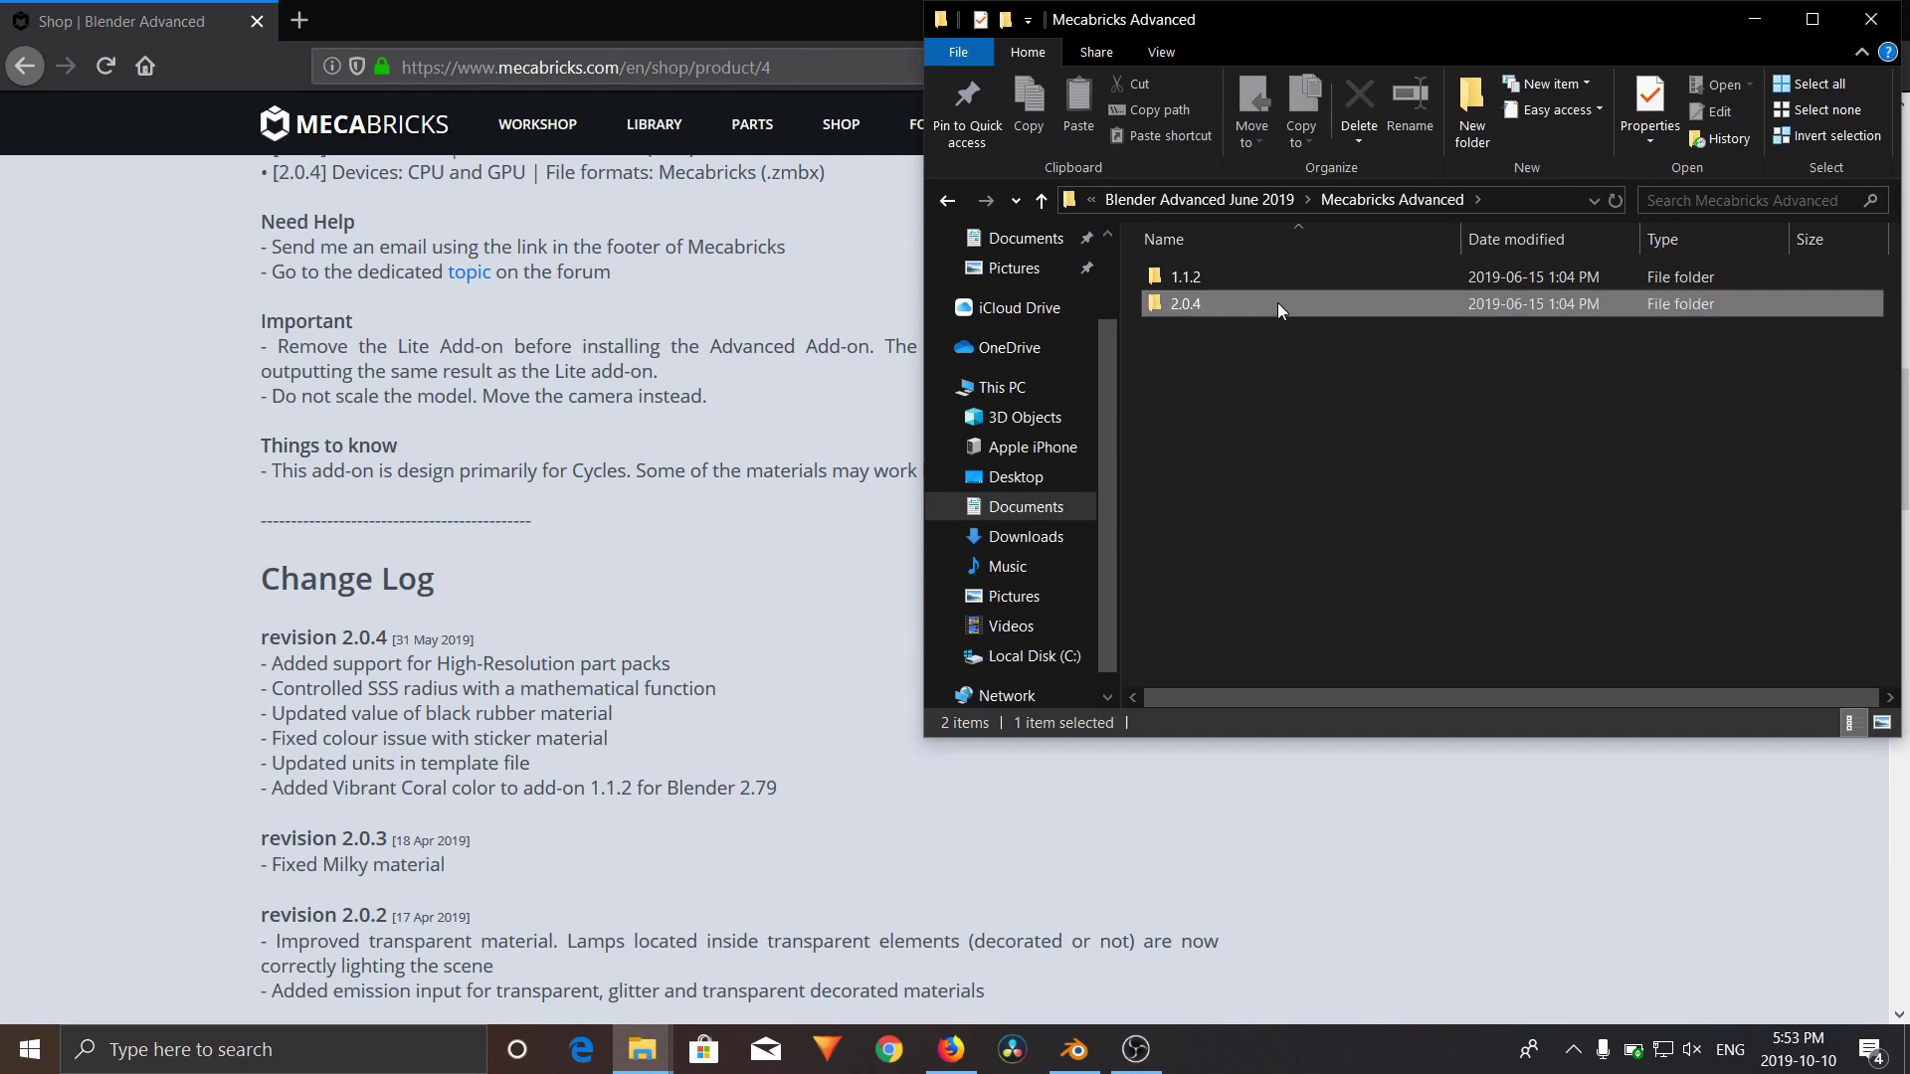
{"action": "double_click", "coordinate": [1277, 302]}
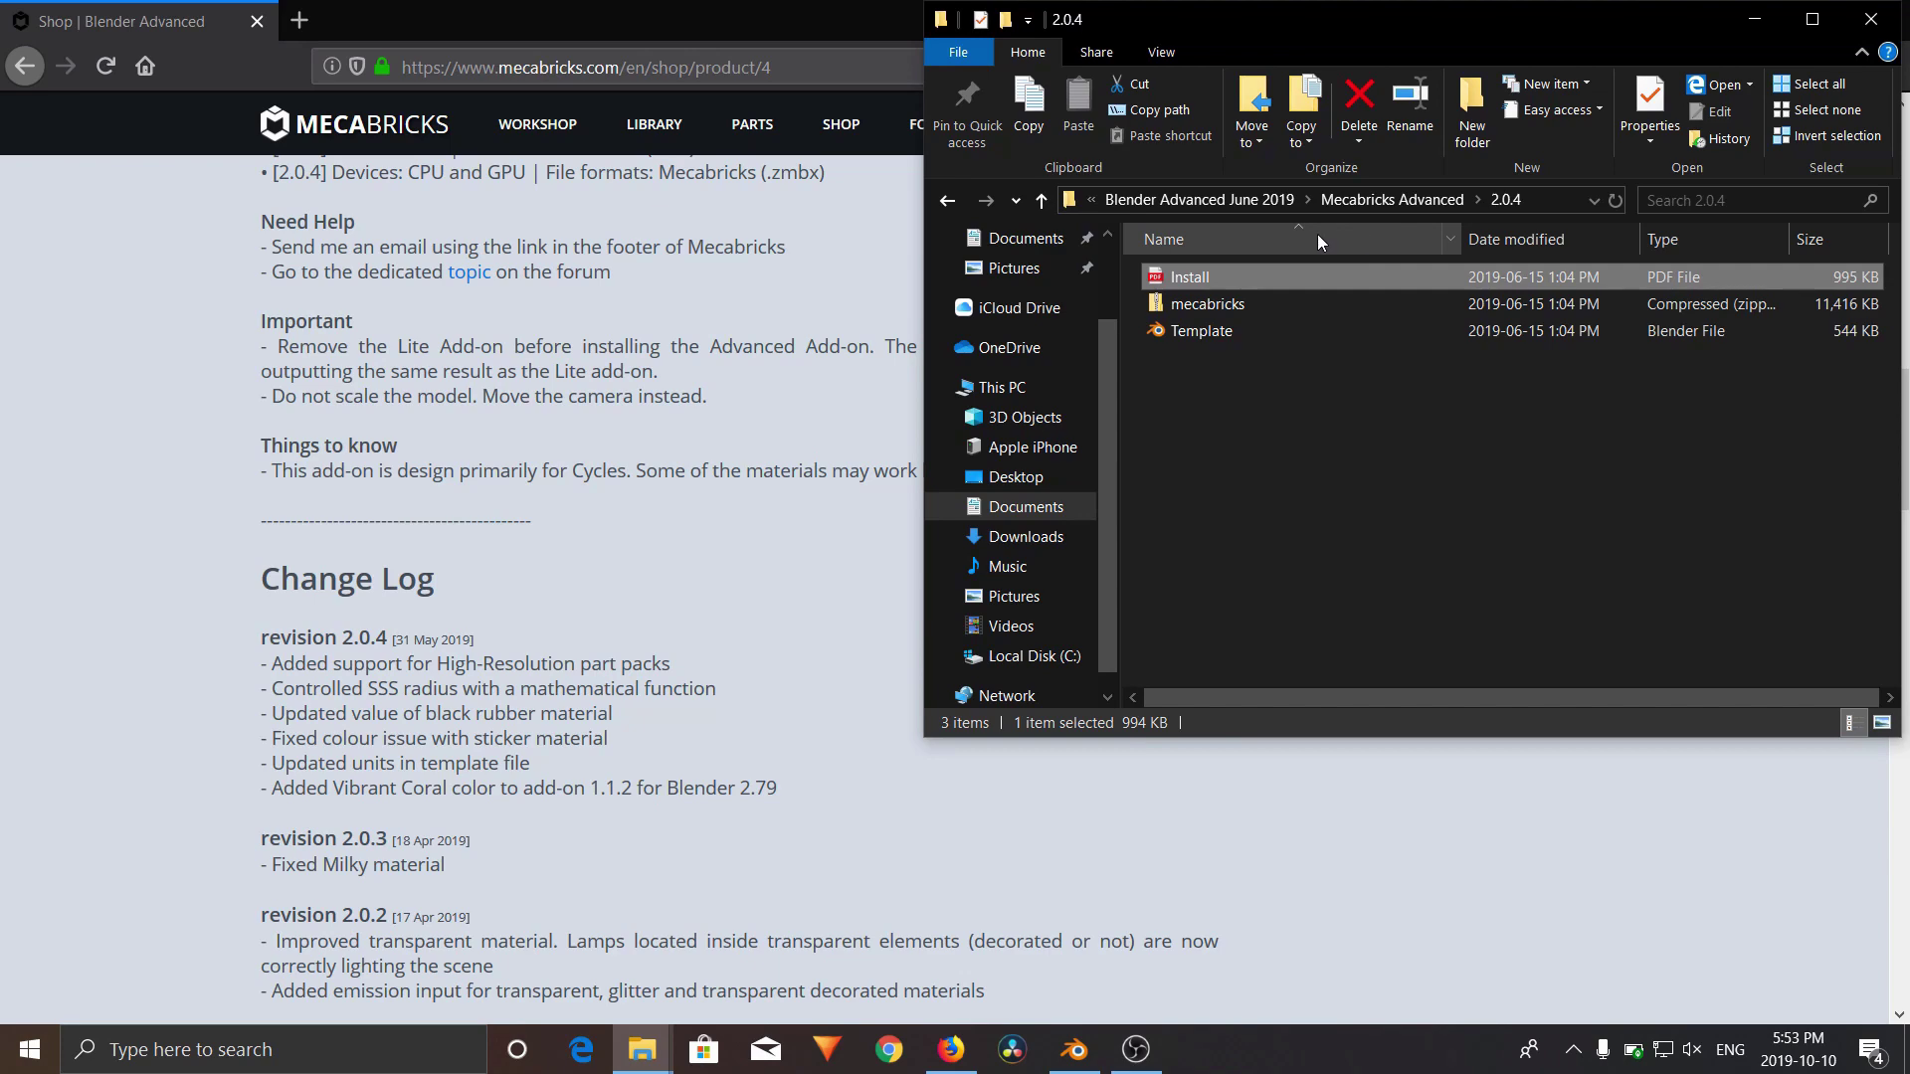
Switch to Blender and open the Add-ons section of the preferences
{"action": "left_click", "coordinate": [1071, 1059]}
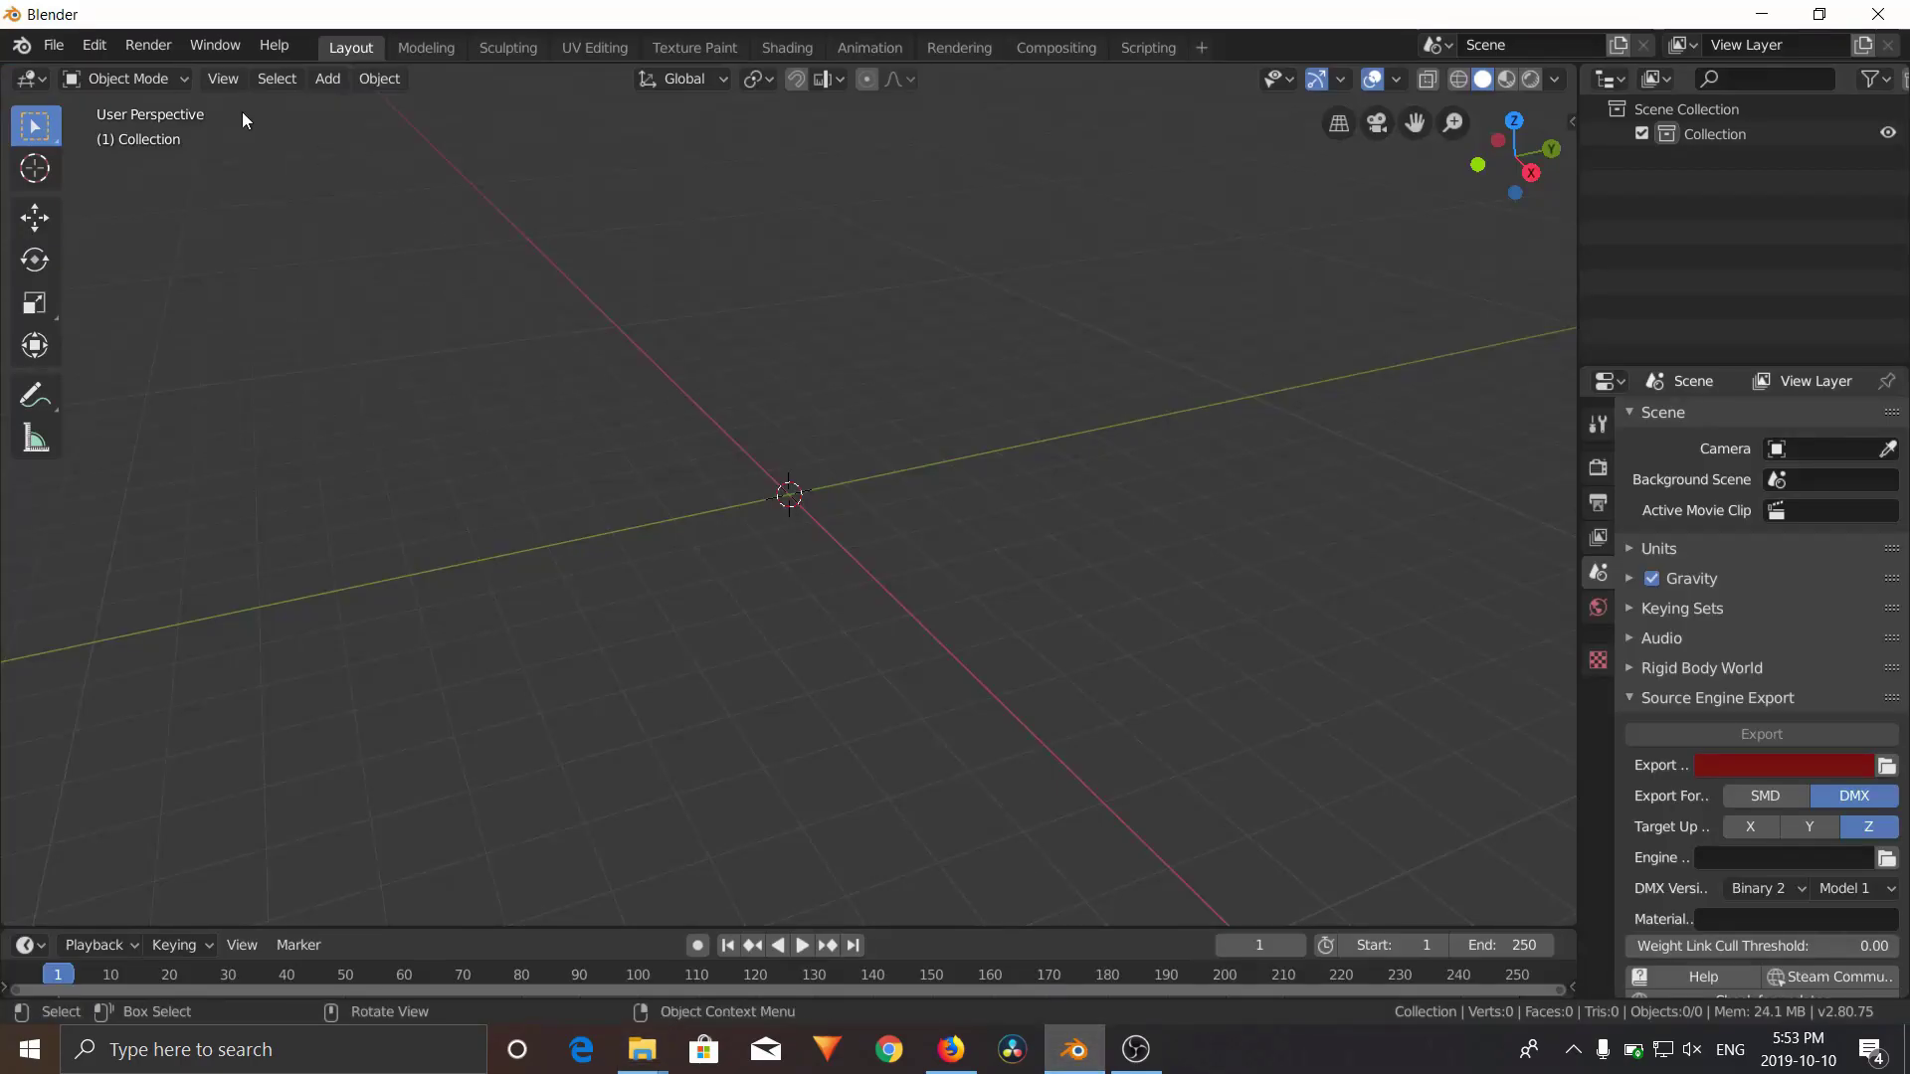
{"action": "left_click", "coordinate": [96, 50]}
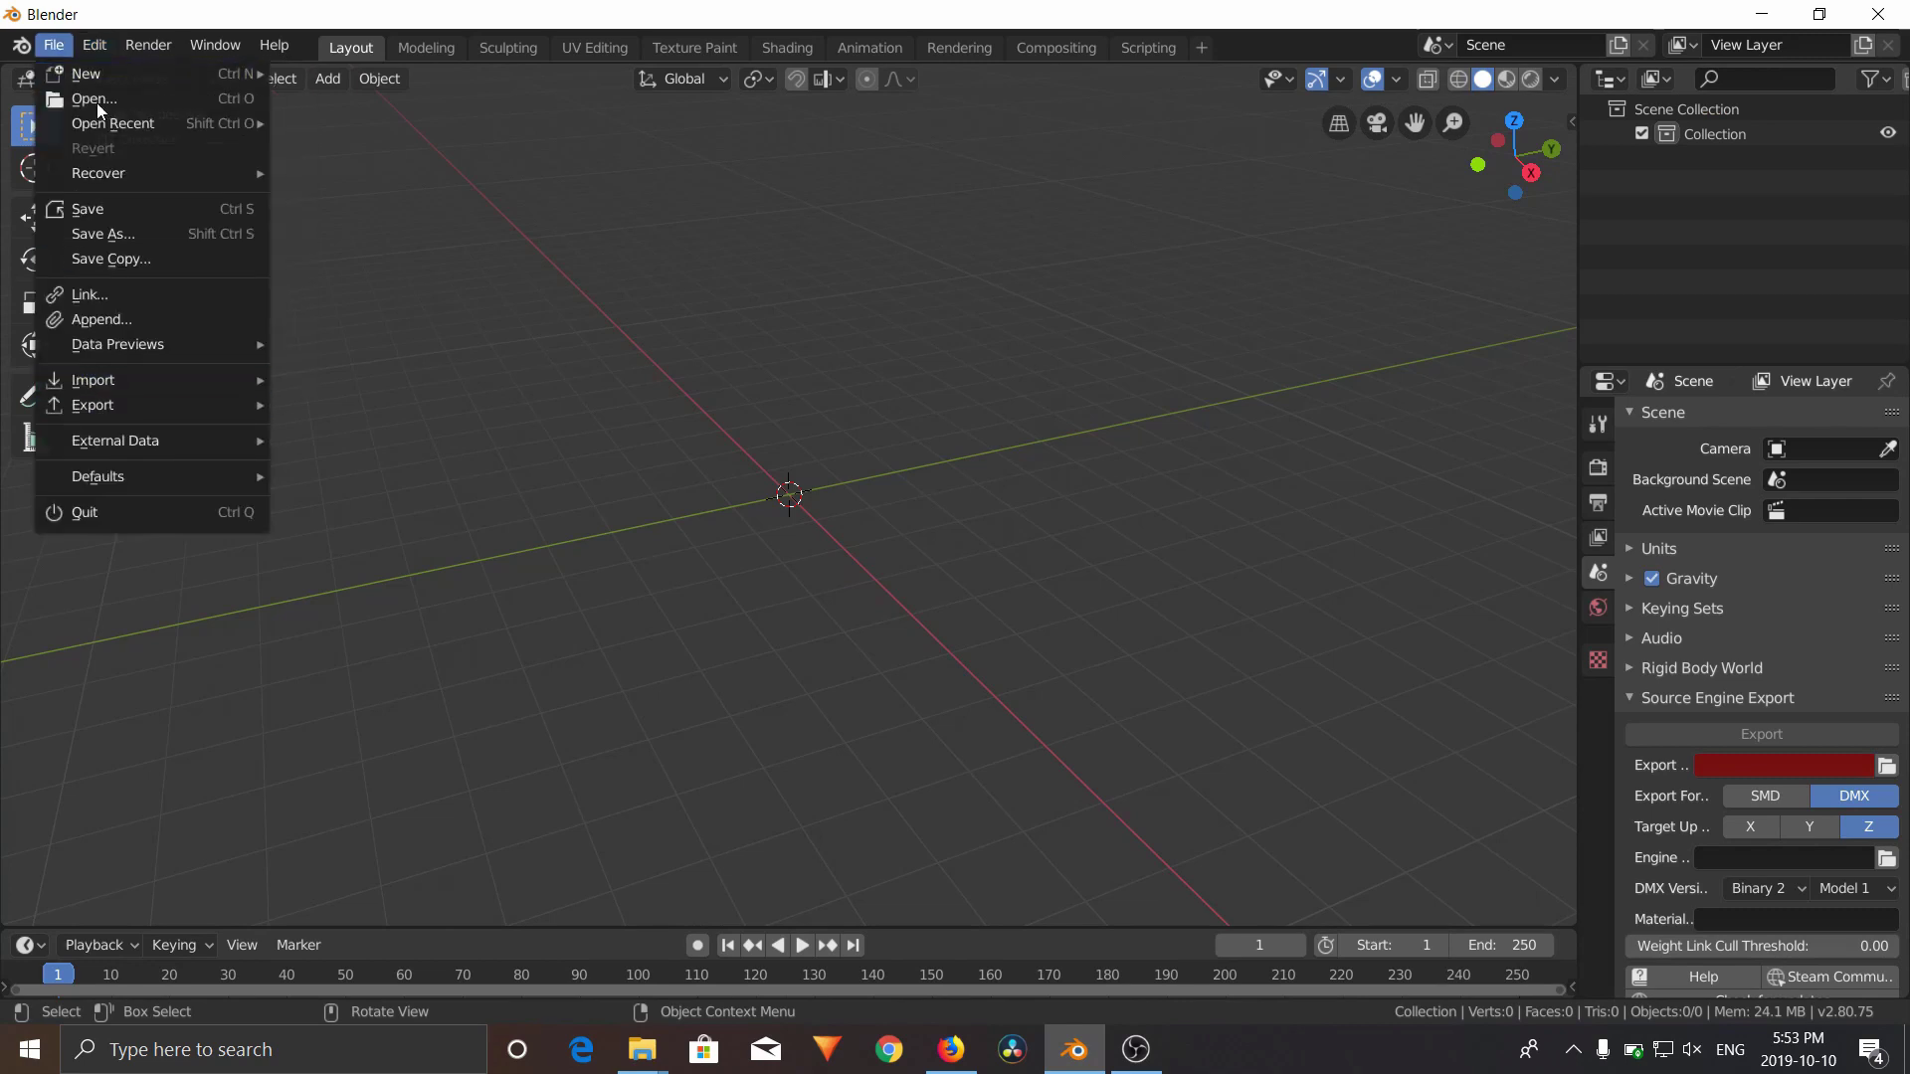
{"action": "left_click", "coordinate": [136, 389]}
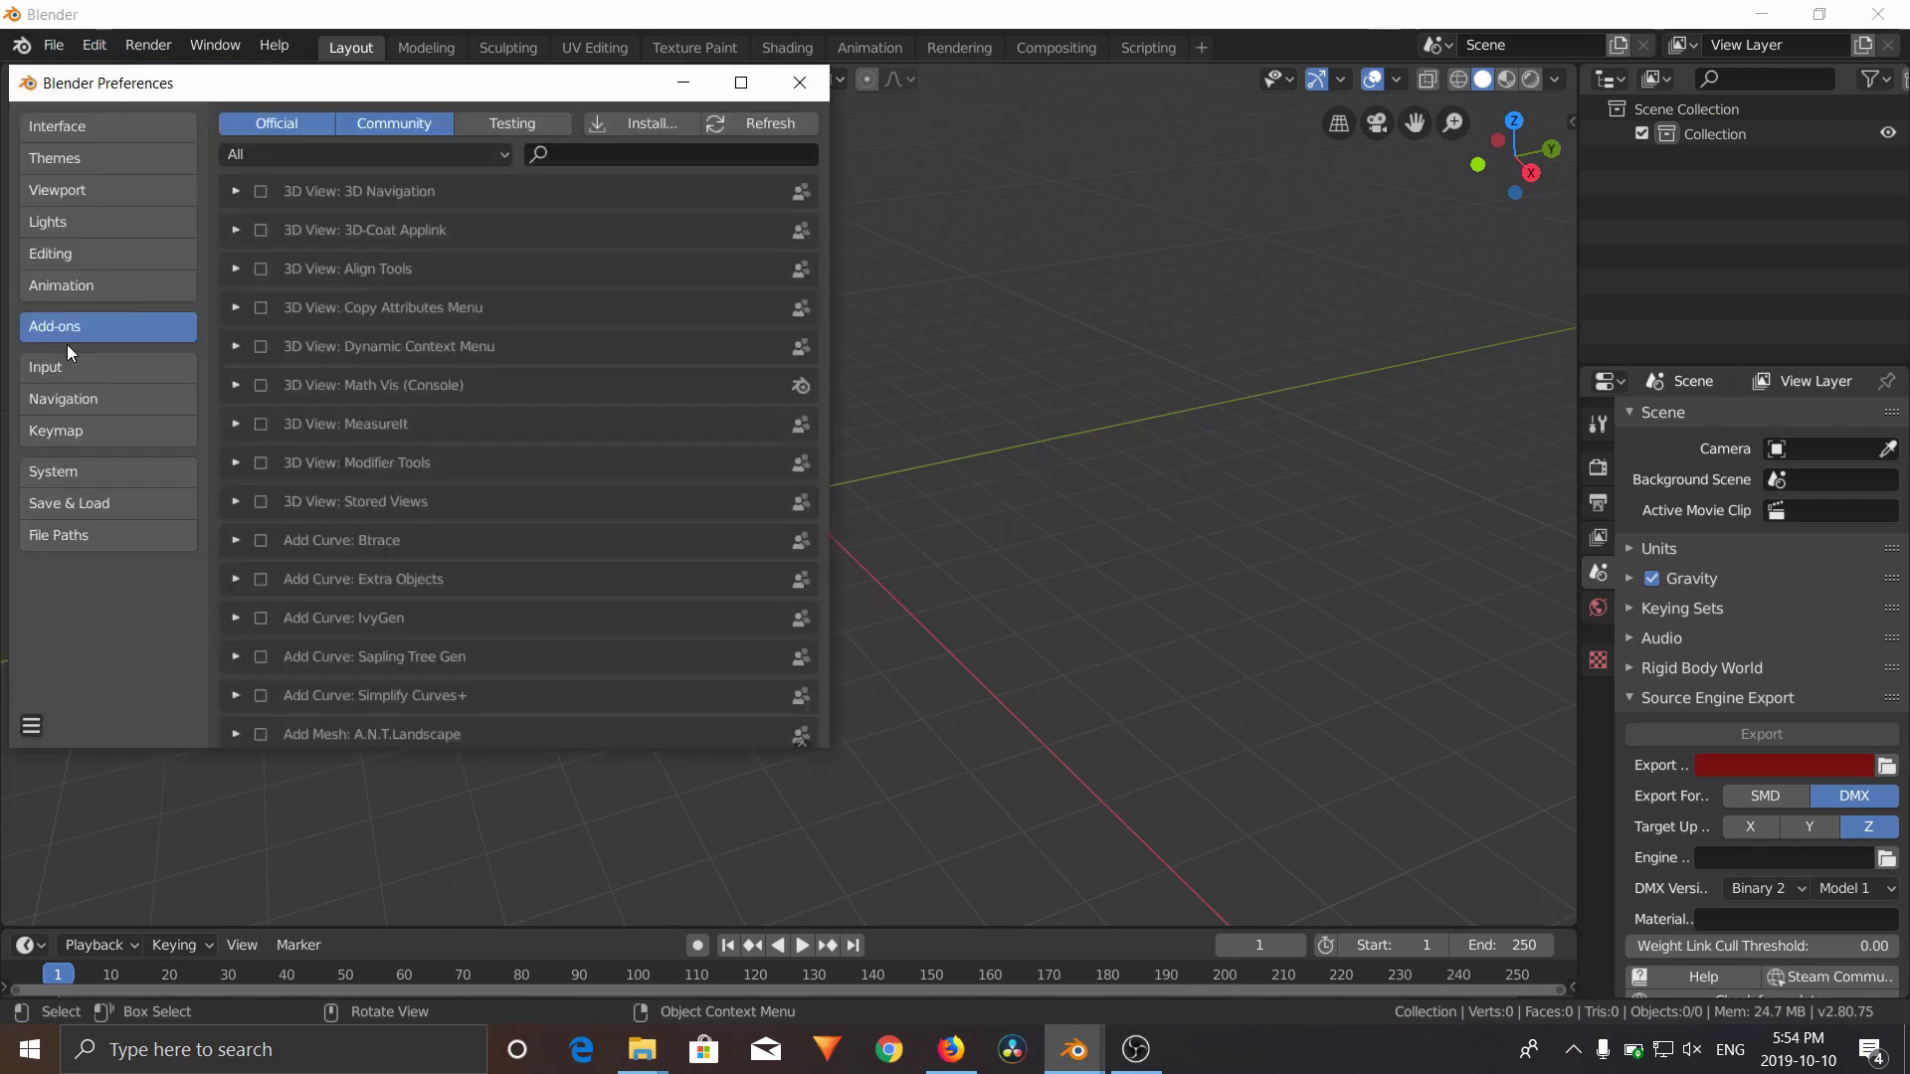
Start installing an add-on from file, locate the mecabricks zip archive in the 2.0.4 folder, and cancel the installation
{"action": "left_click", "coordinate": [641, 123]}
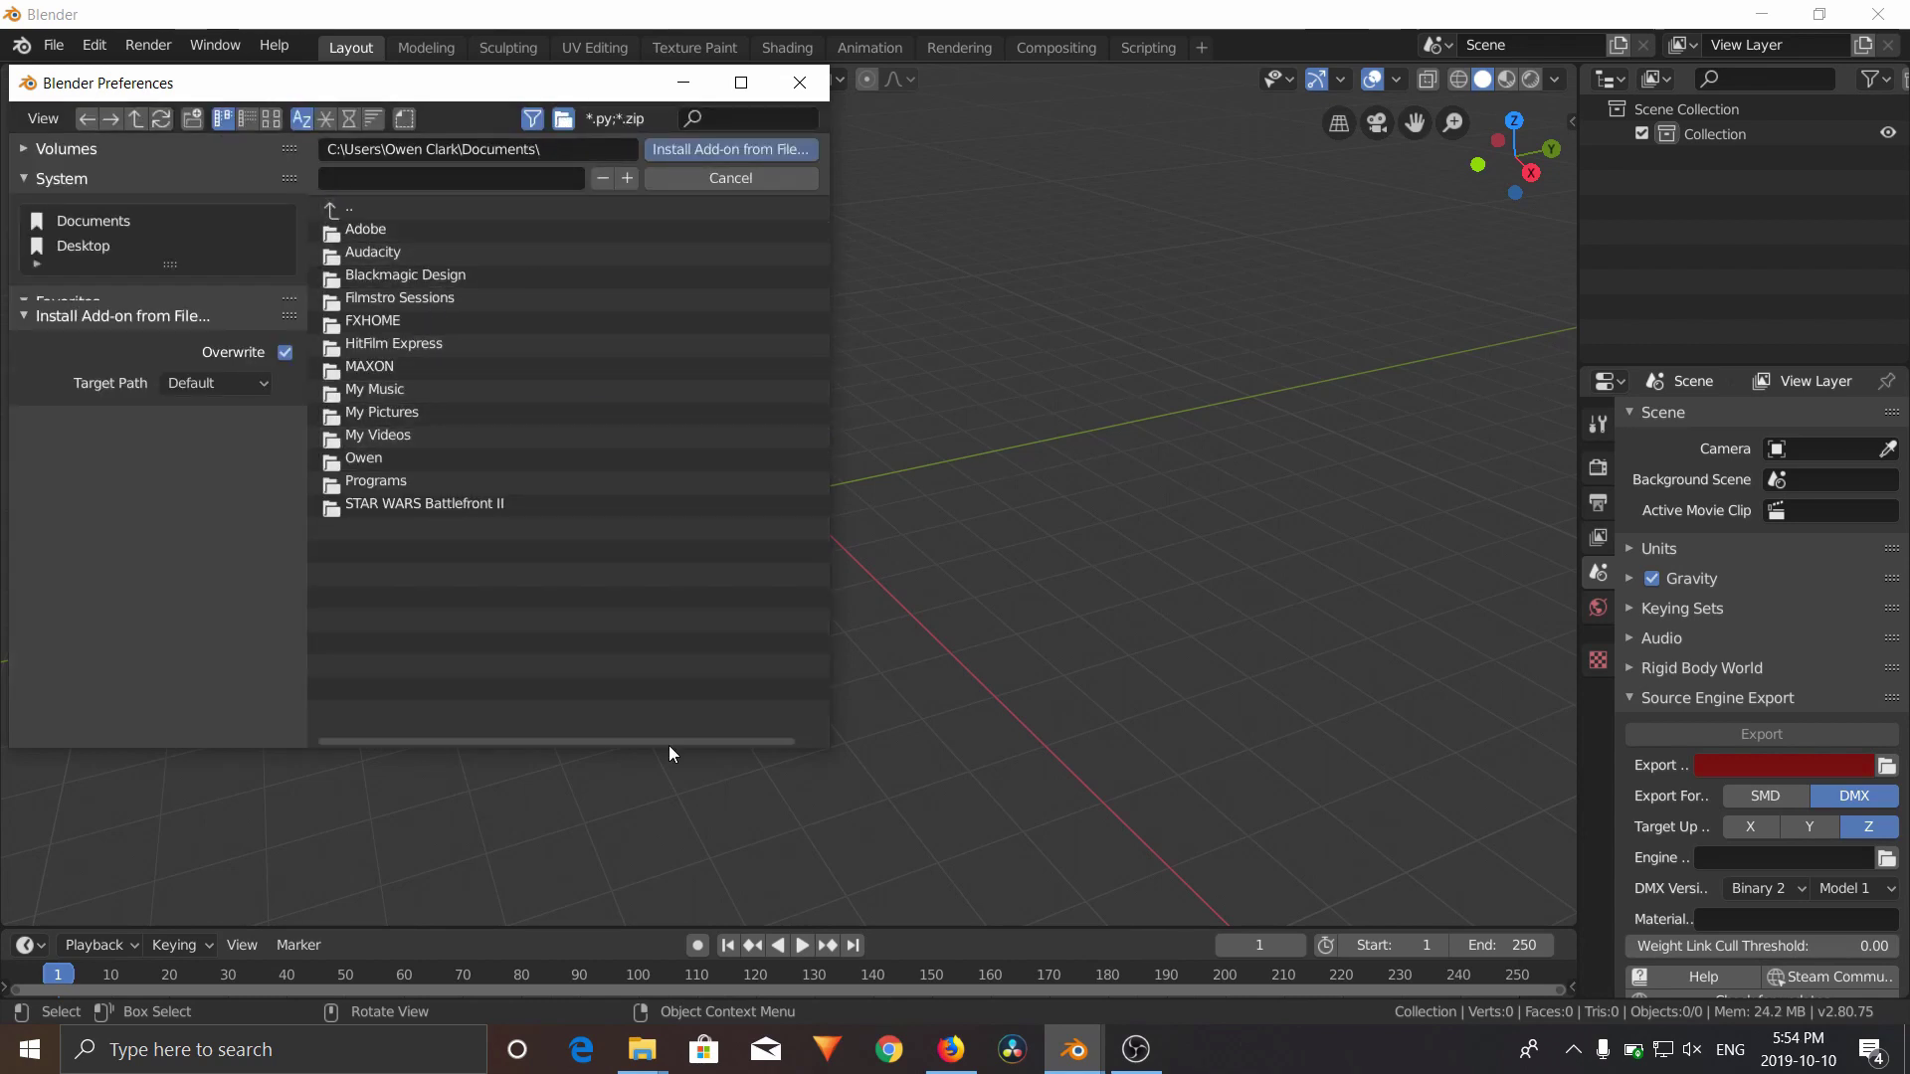
{"action": "left_click", "coordinate": [641, 1049]}
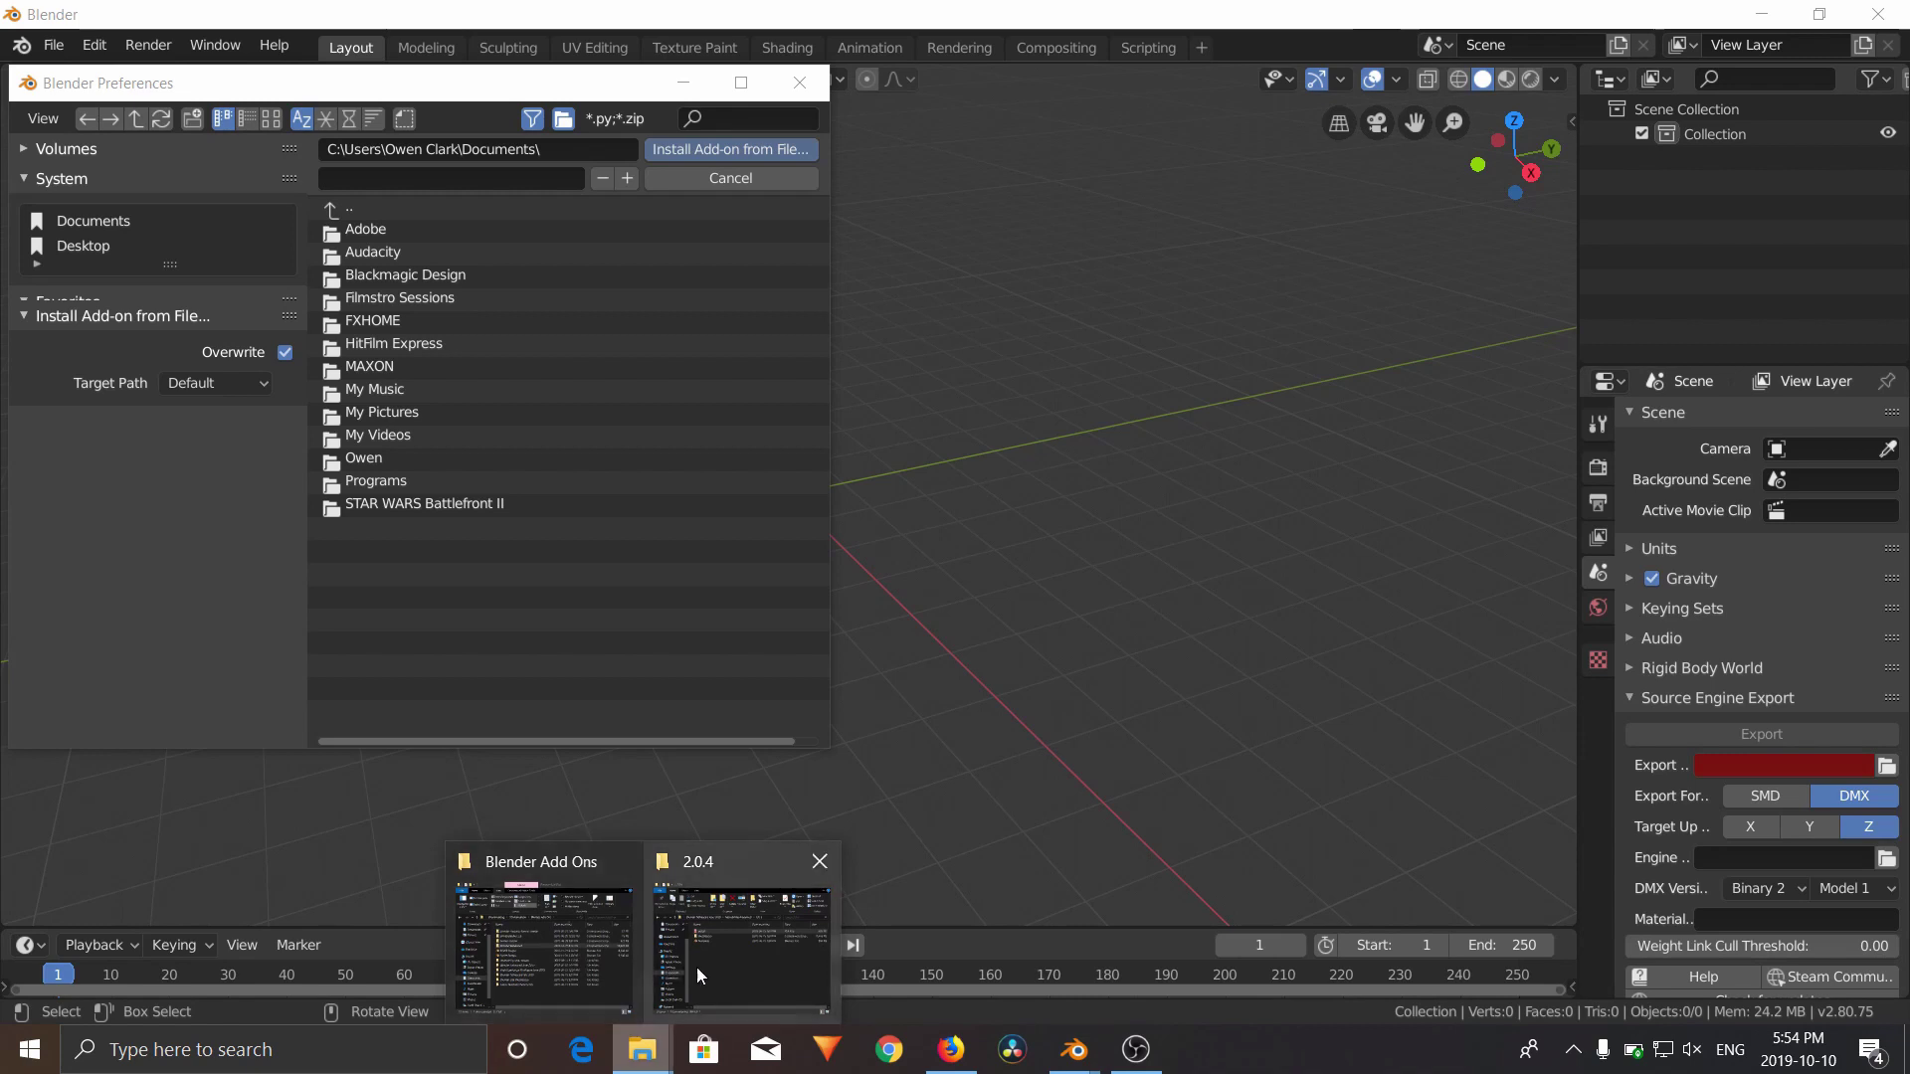
{"action": "left_click", "coordinate": [699, 965]}
{"action": "left_click", "coordinate": [1231, 298]}
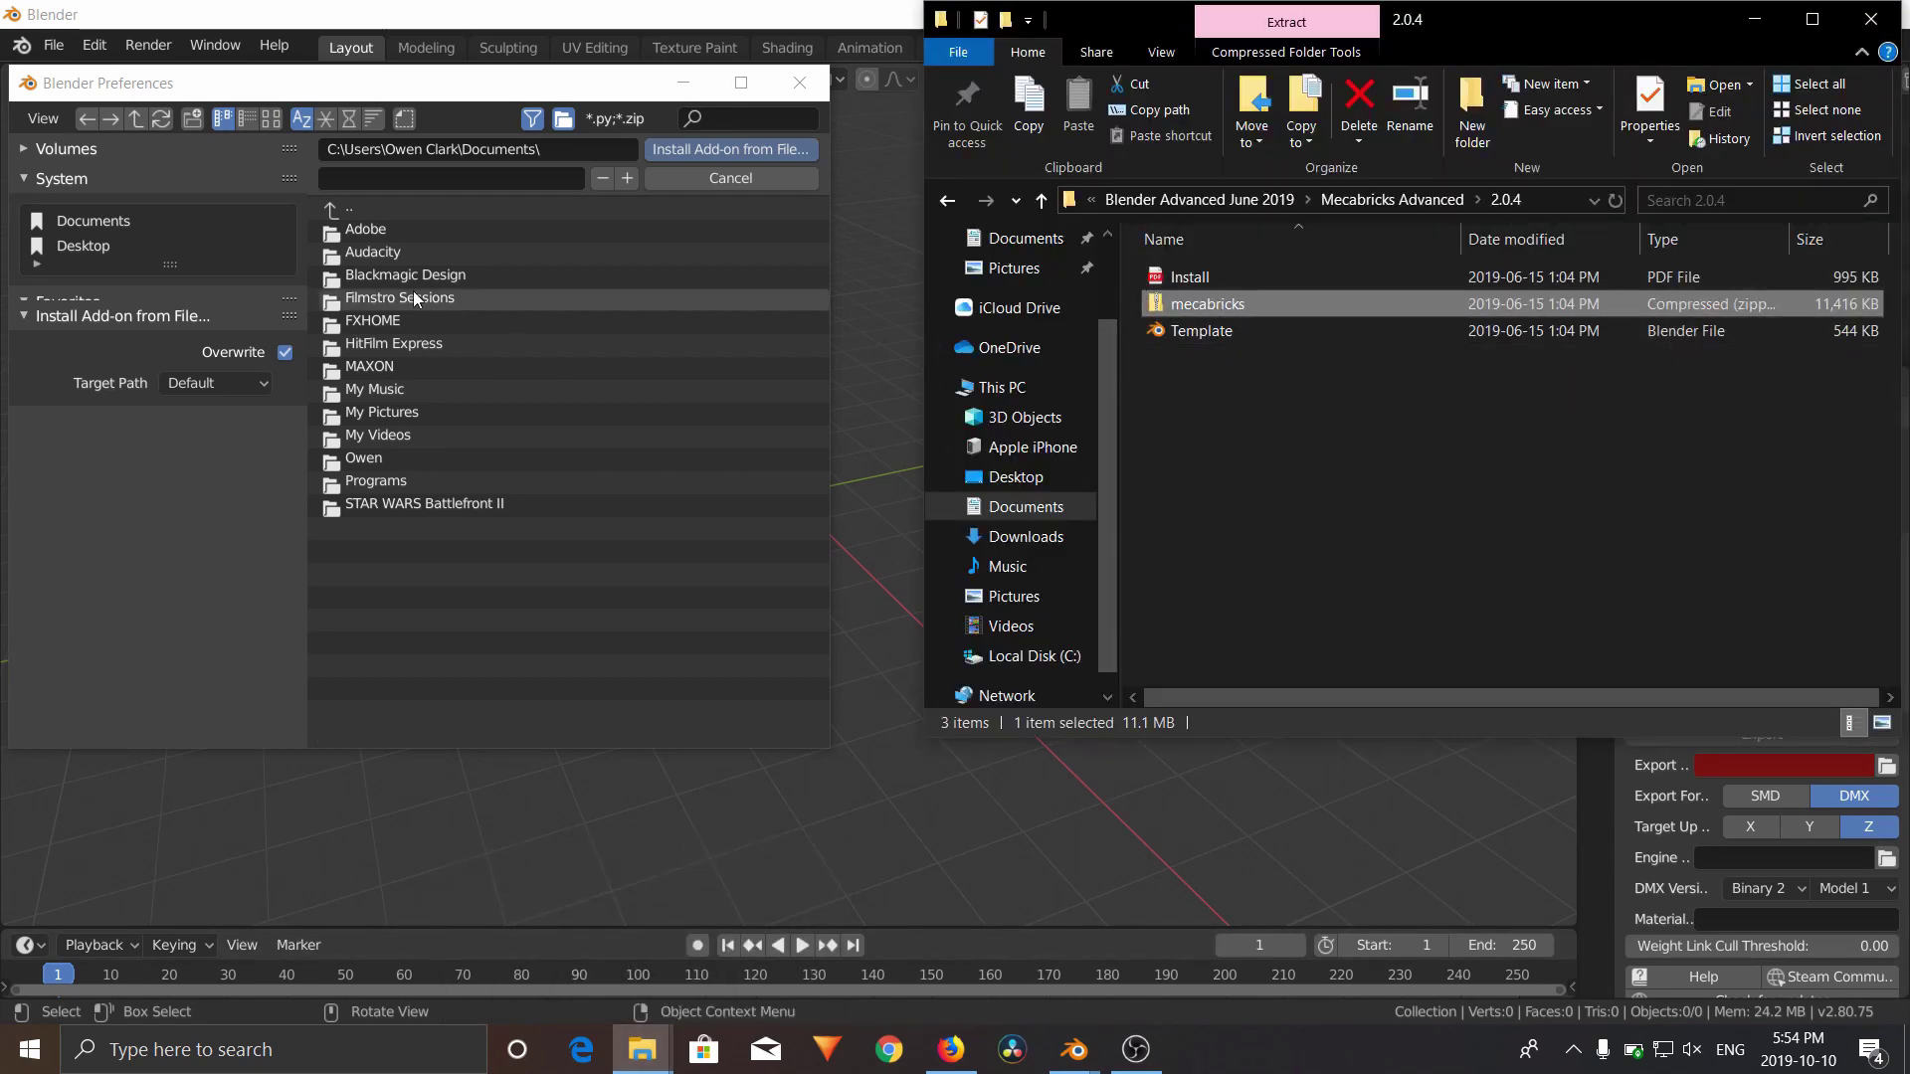
{"action": "left_click", "coordinate": [729, 183]}
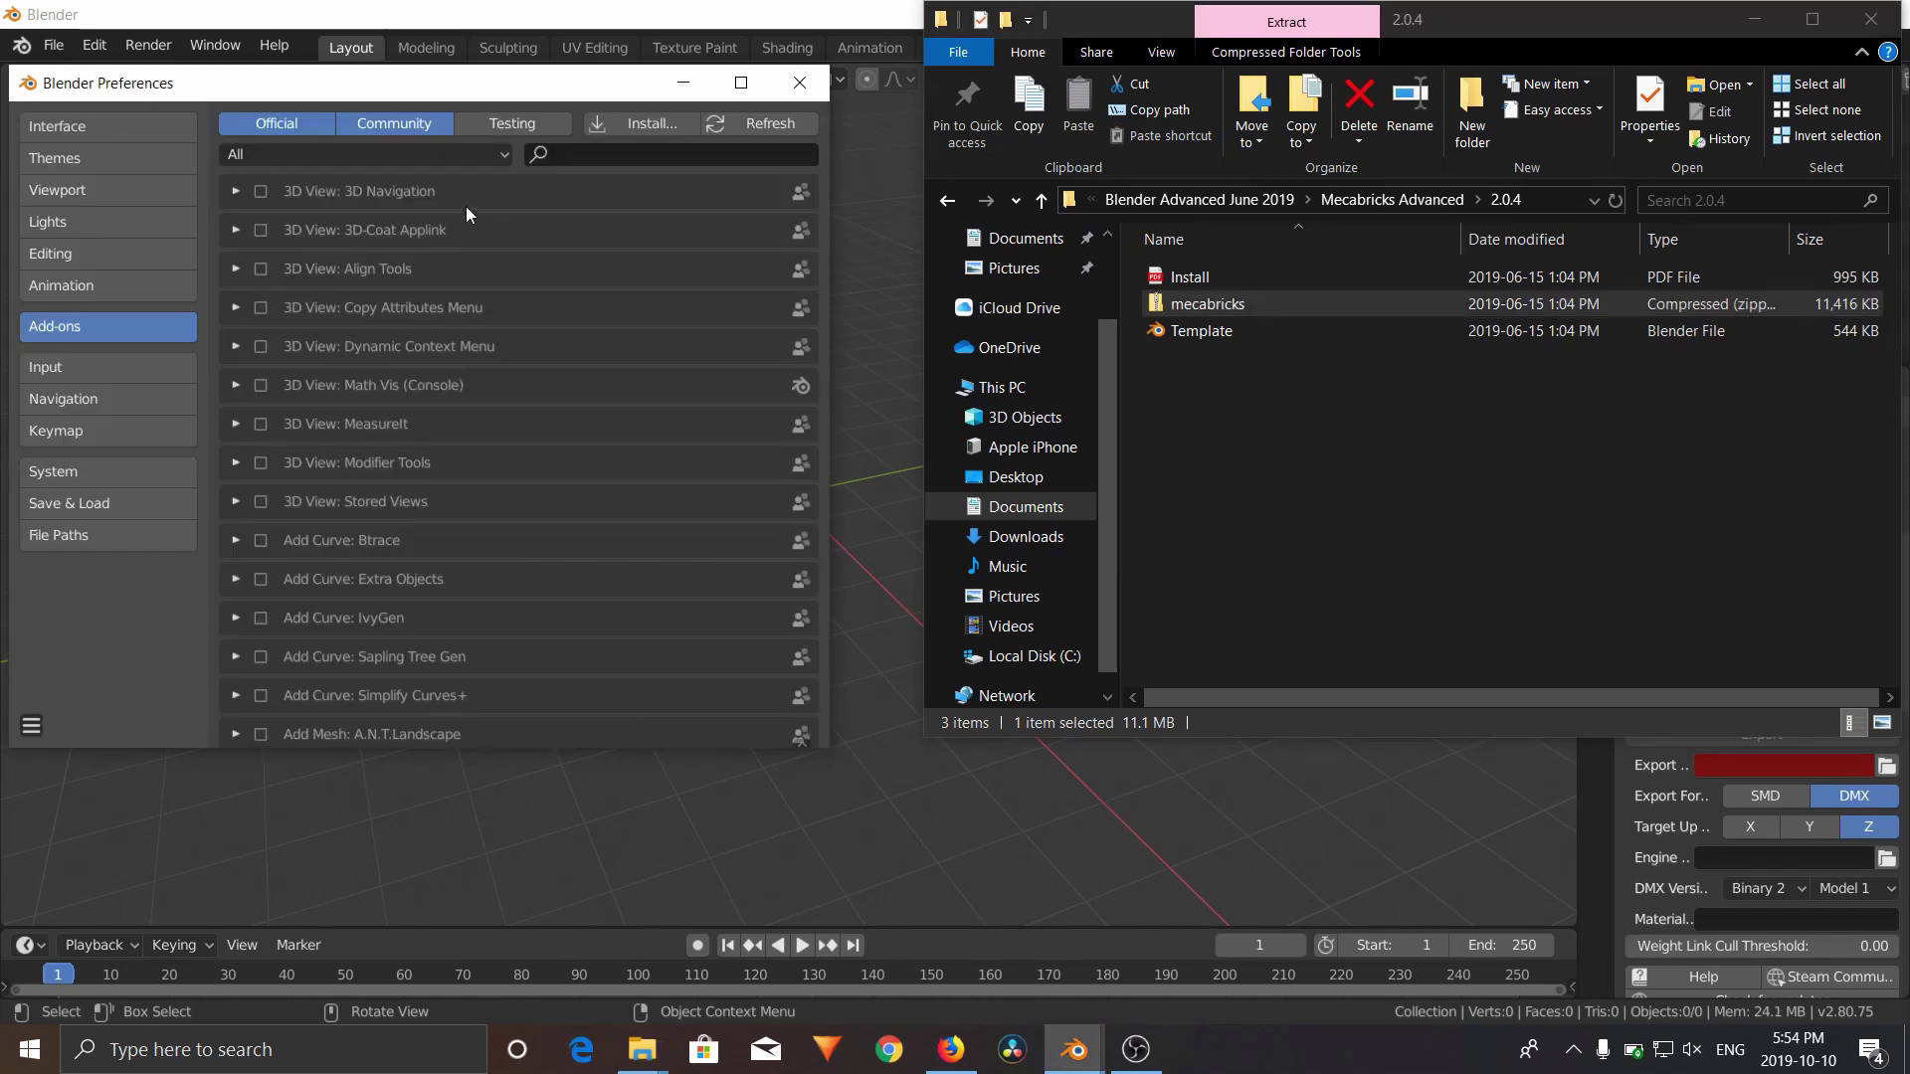
Find the add-on with the search "mecabr", enable Import-Export: Mecabricks Advanced, and check the available import formats
{"action": "left_click", "coordinate": [665, 152]}
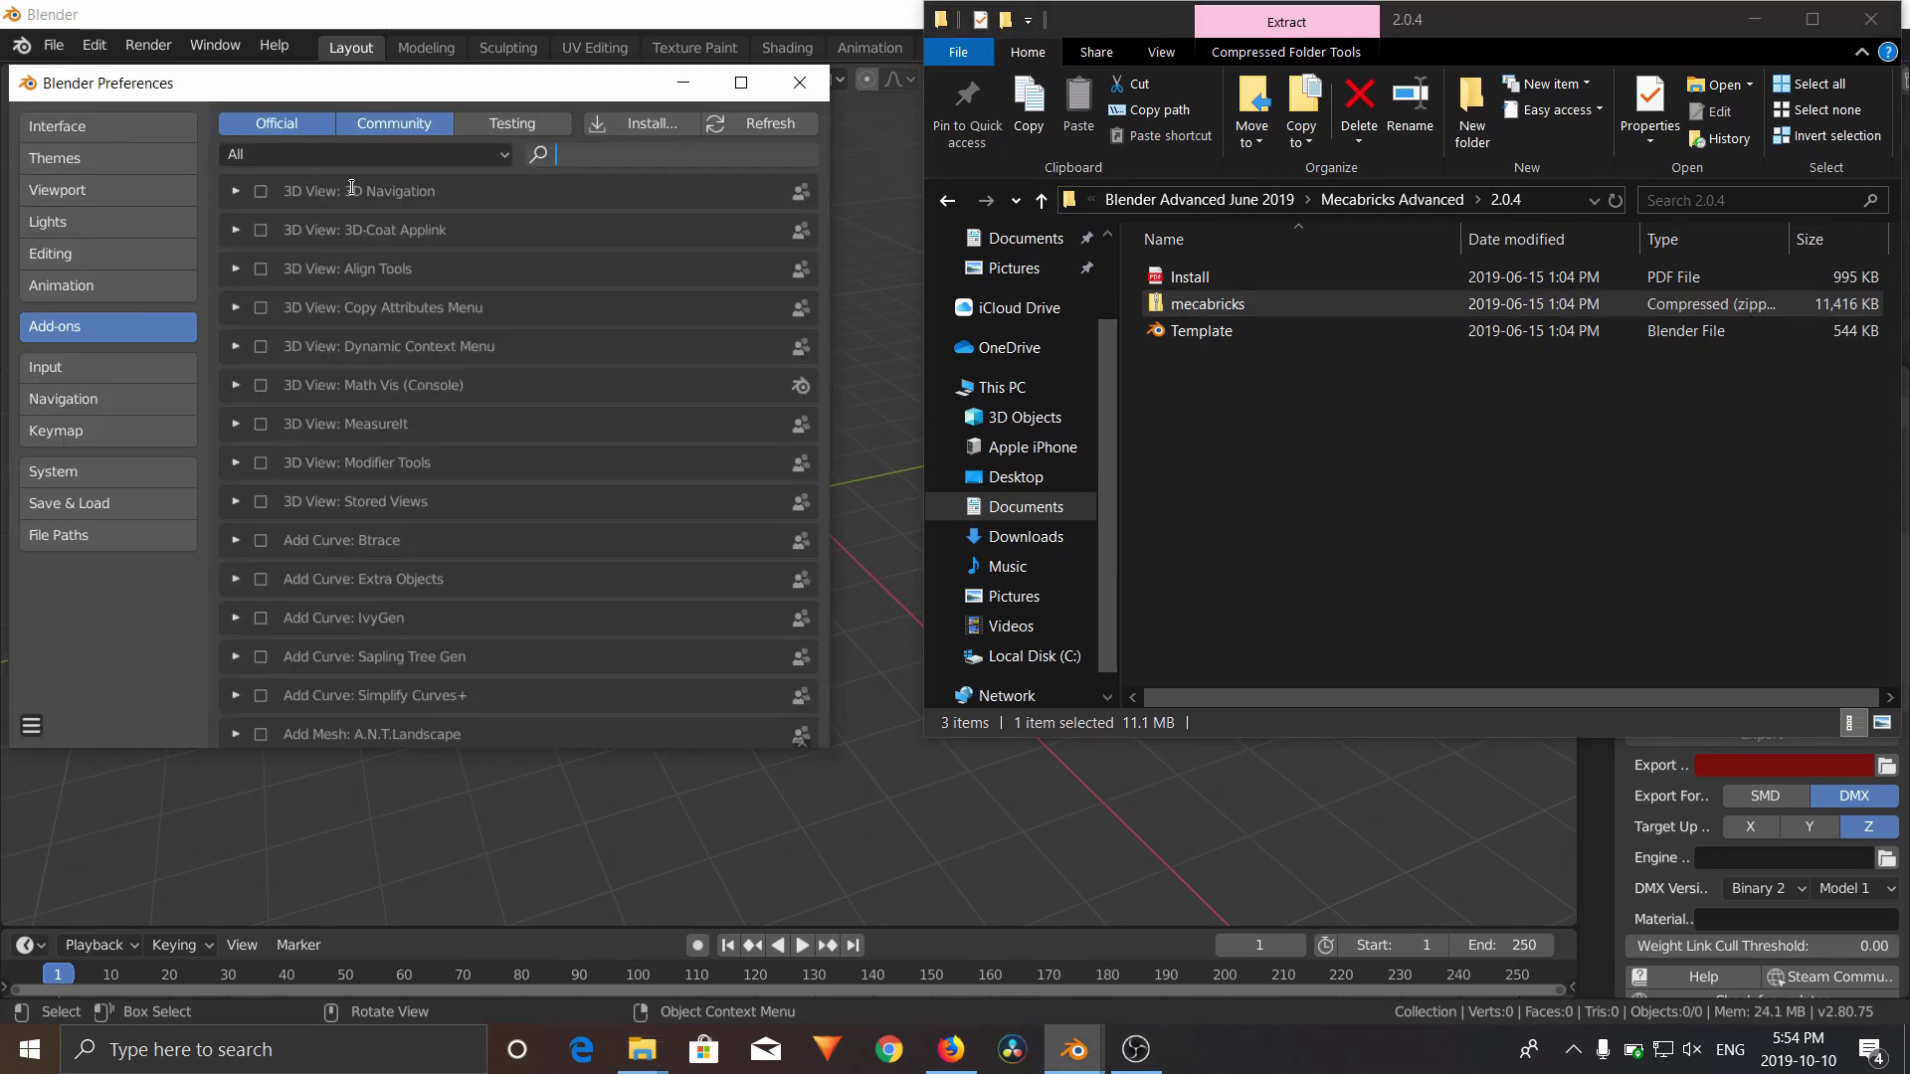
{"action": "type", "text": "mecabr"}
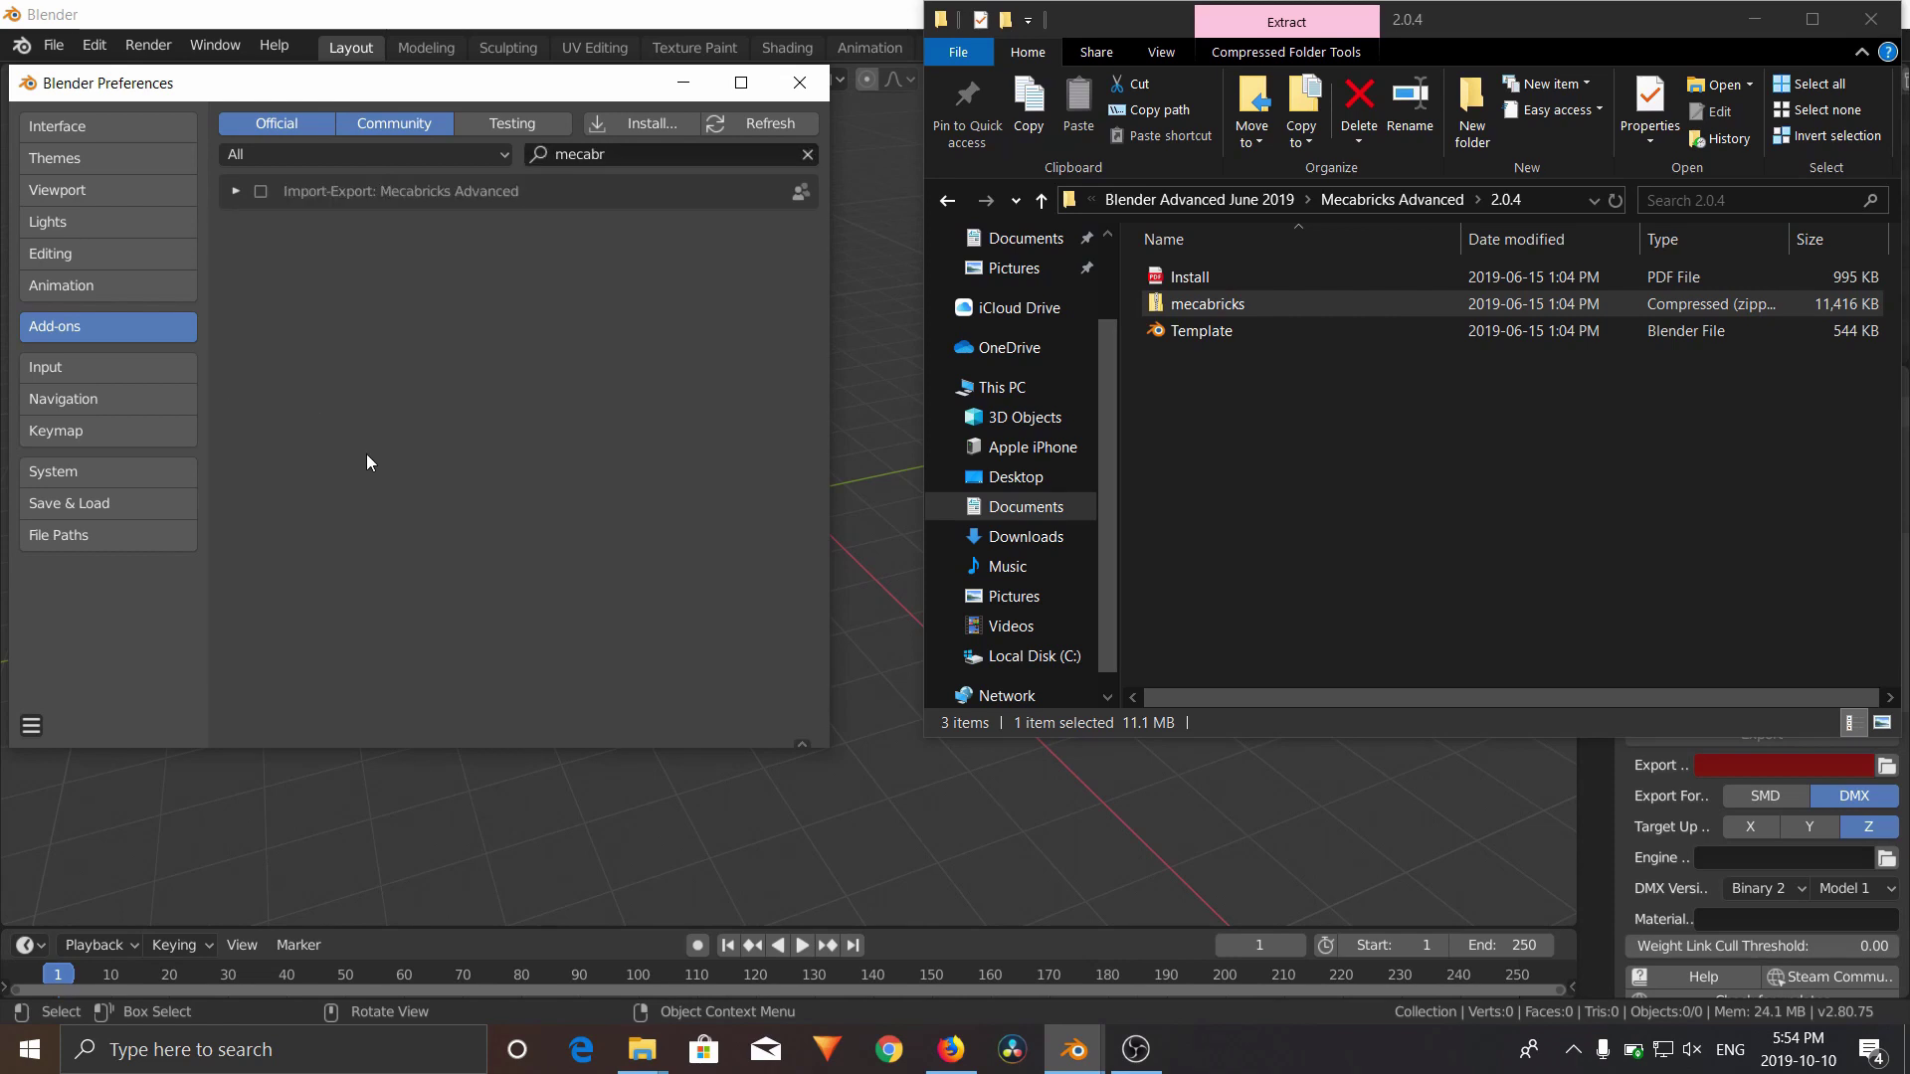
{"action": "left_click", "coordinate": [258, 191]}
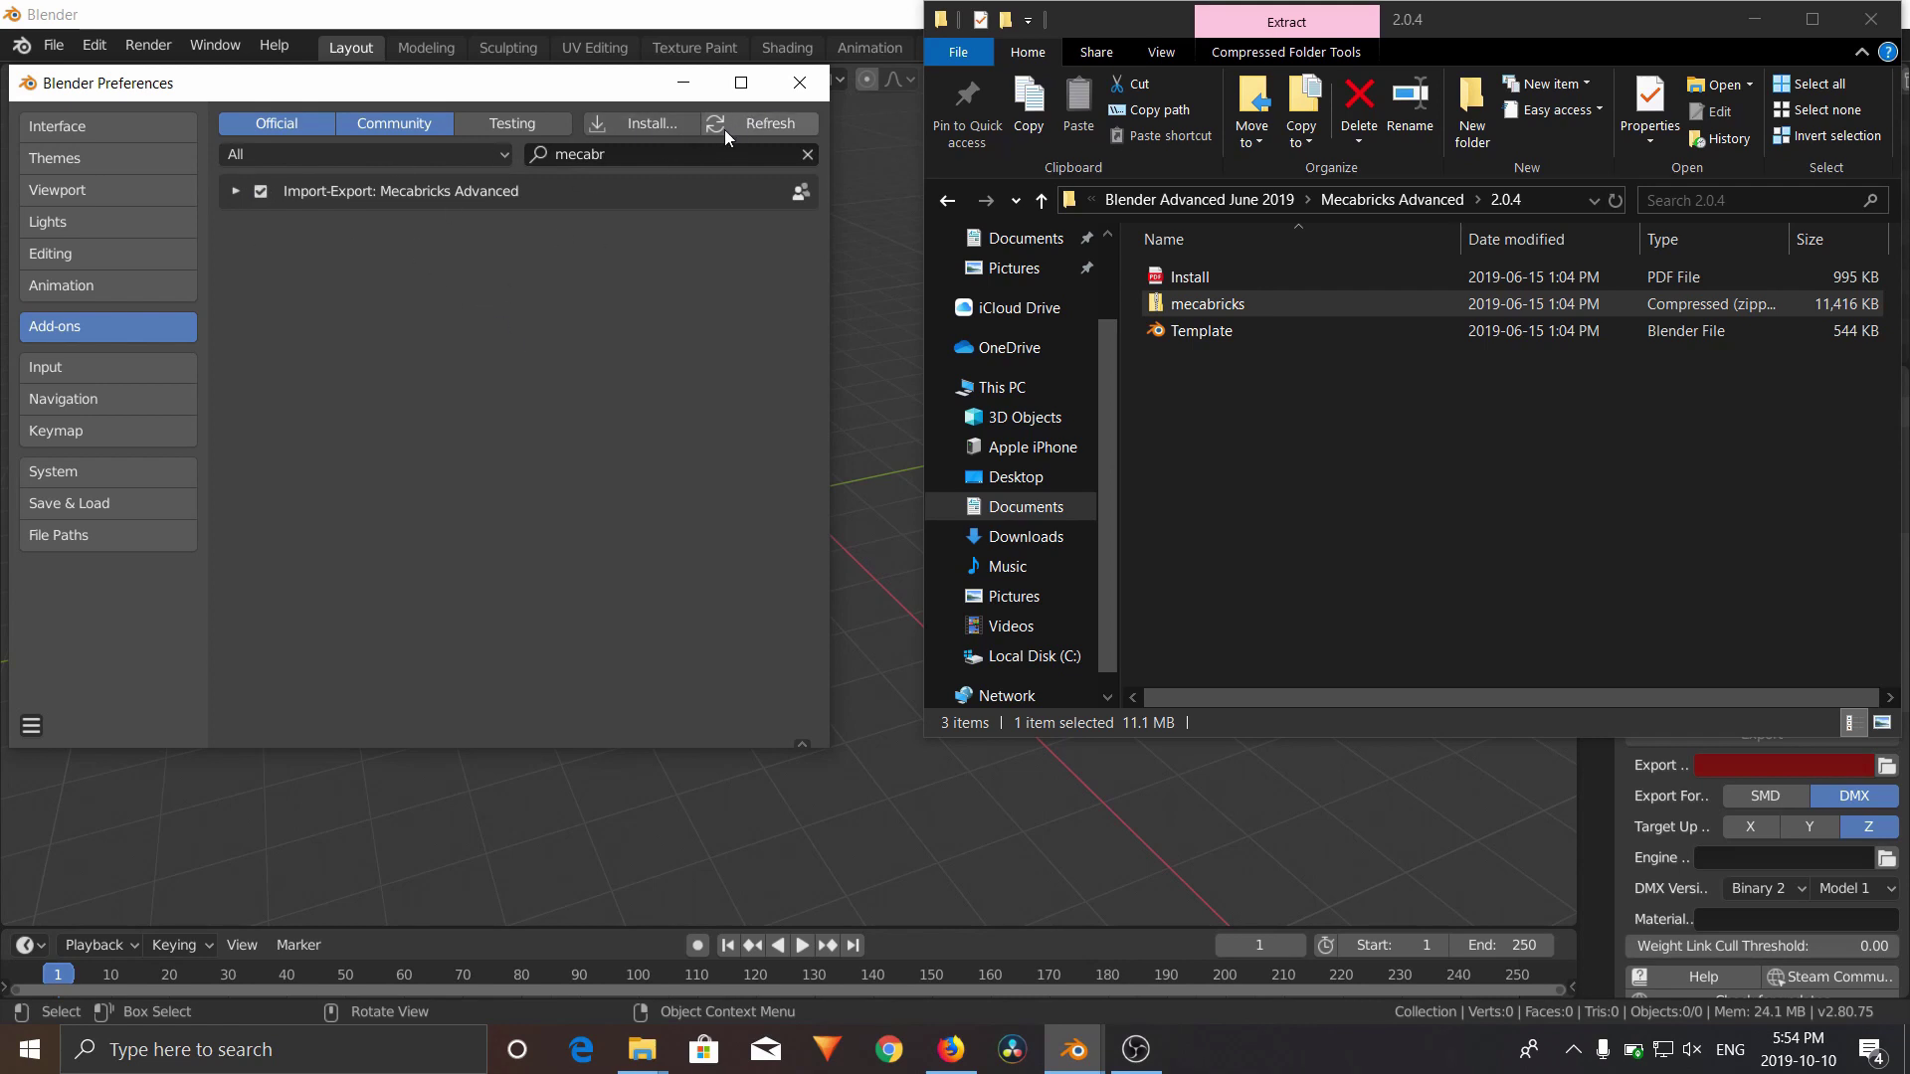
{"action": "left_click", "coordinate": [799, 83]}
{"action": "left_click", "coordinate": [55, 46]}
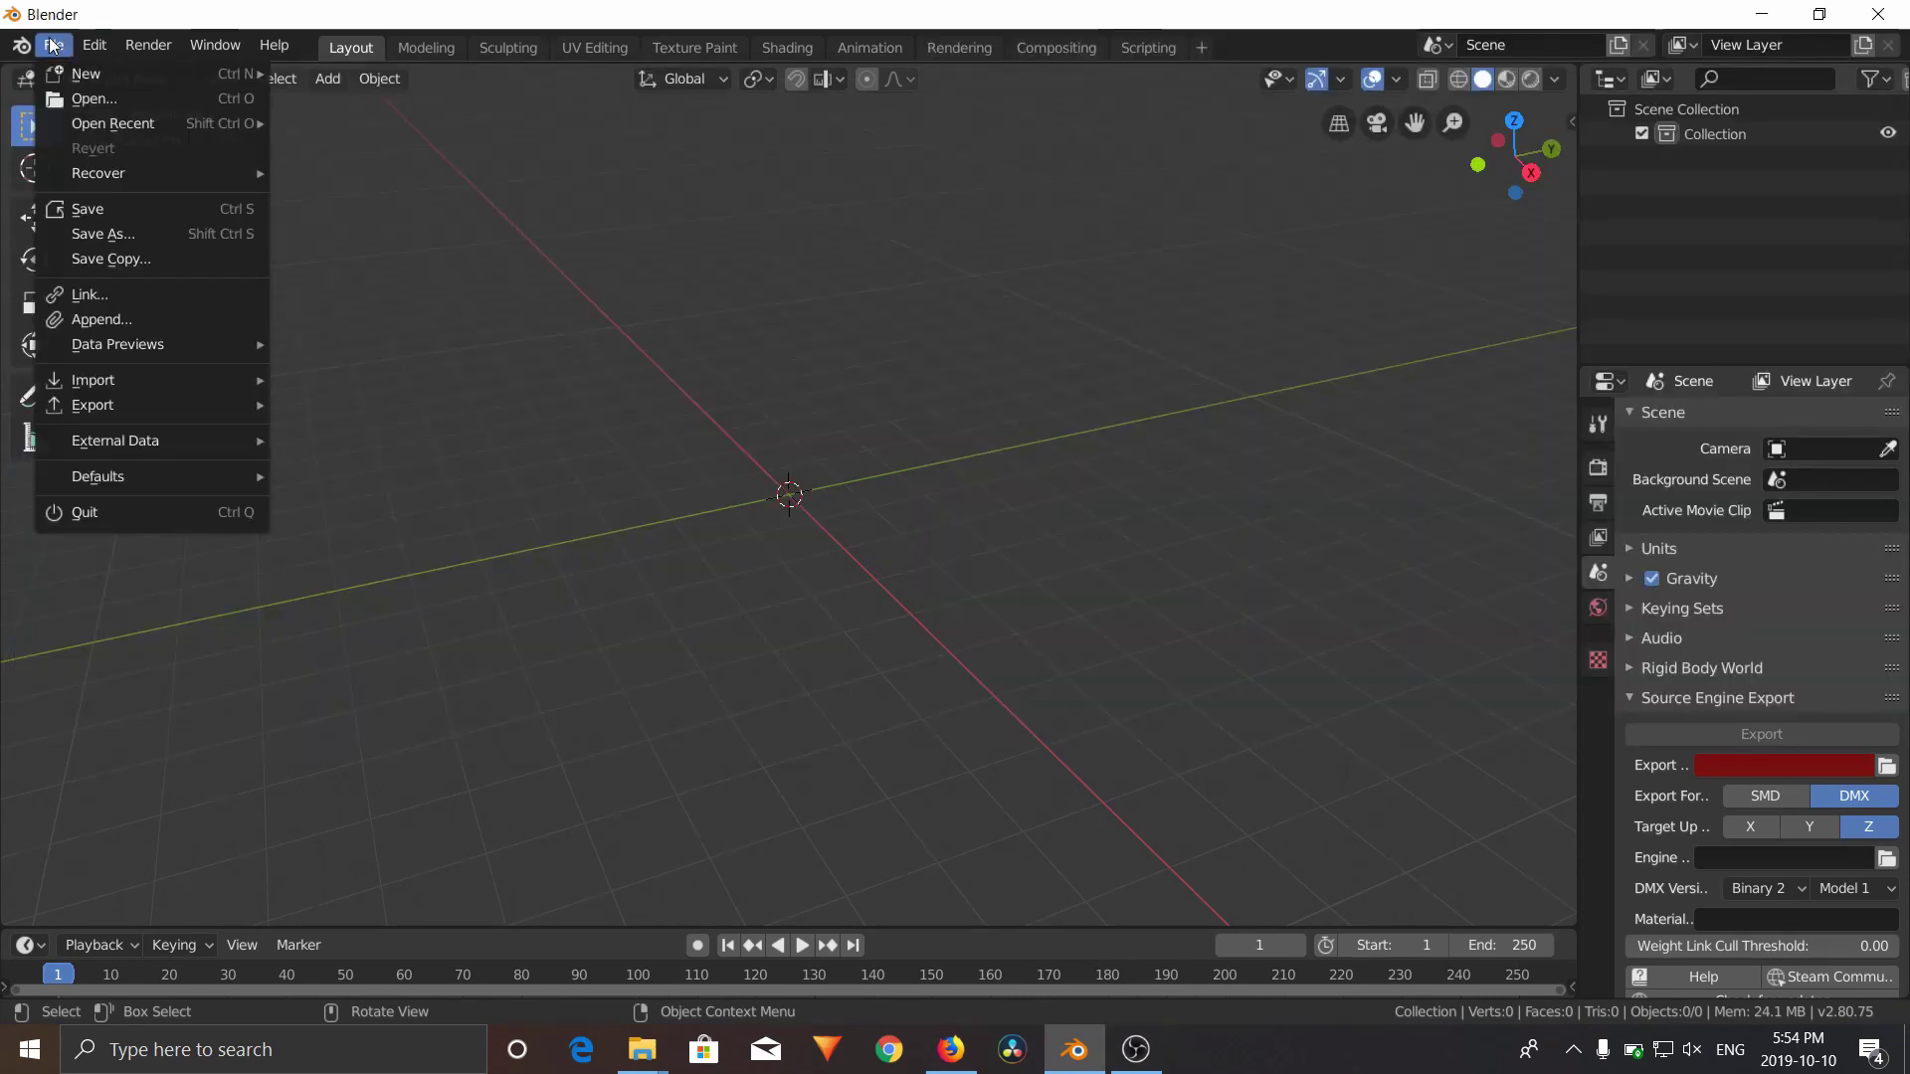
{"action": "mouse_move", "coordinate": [165, 390]}
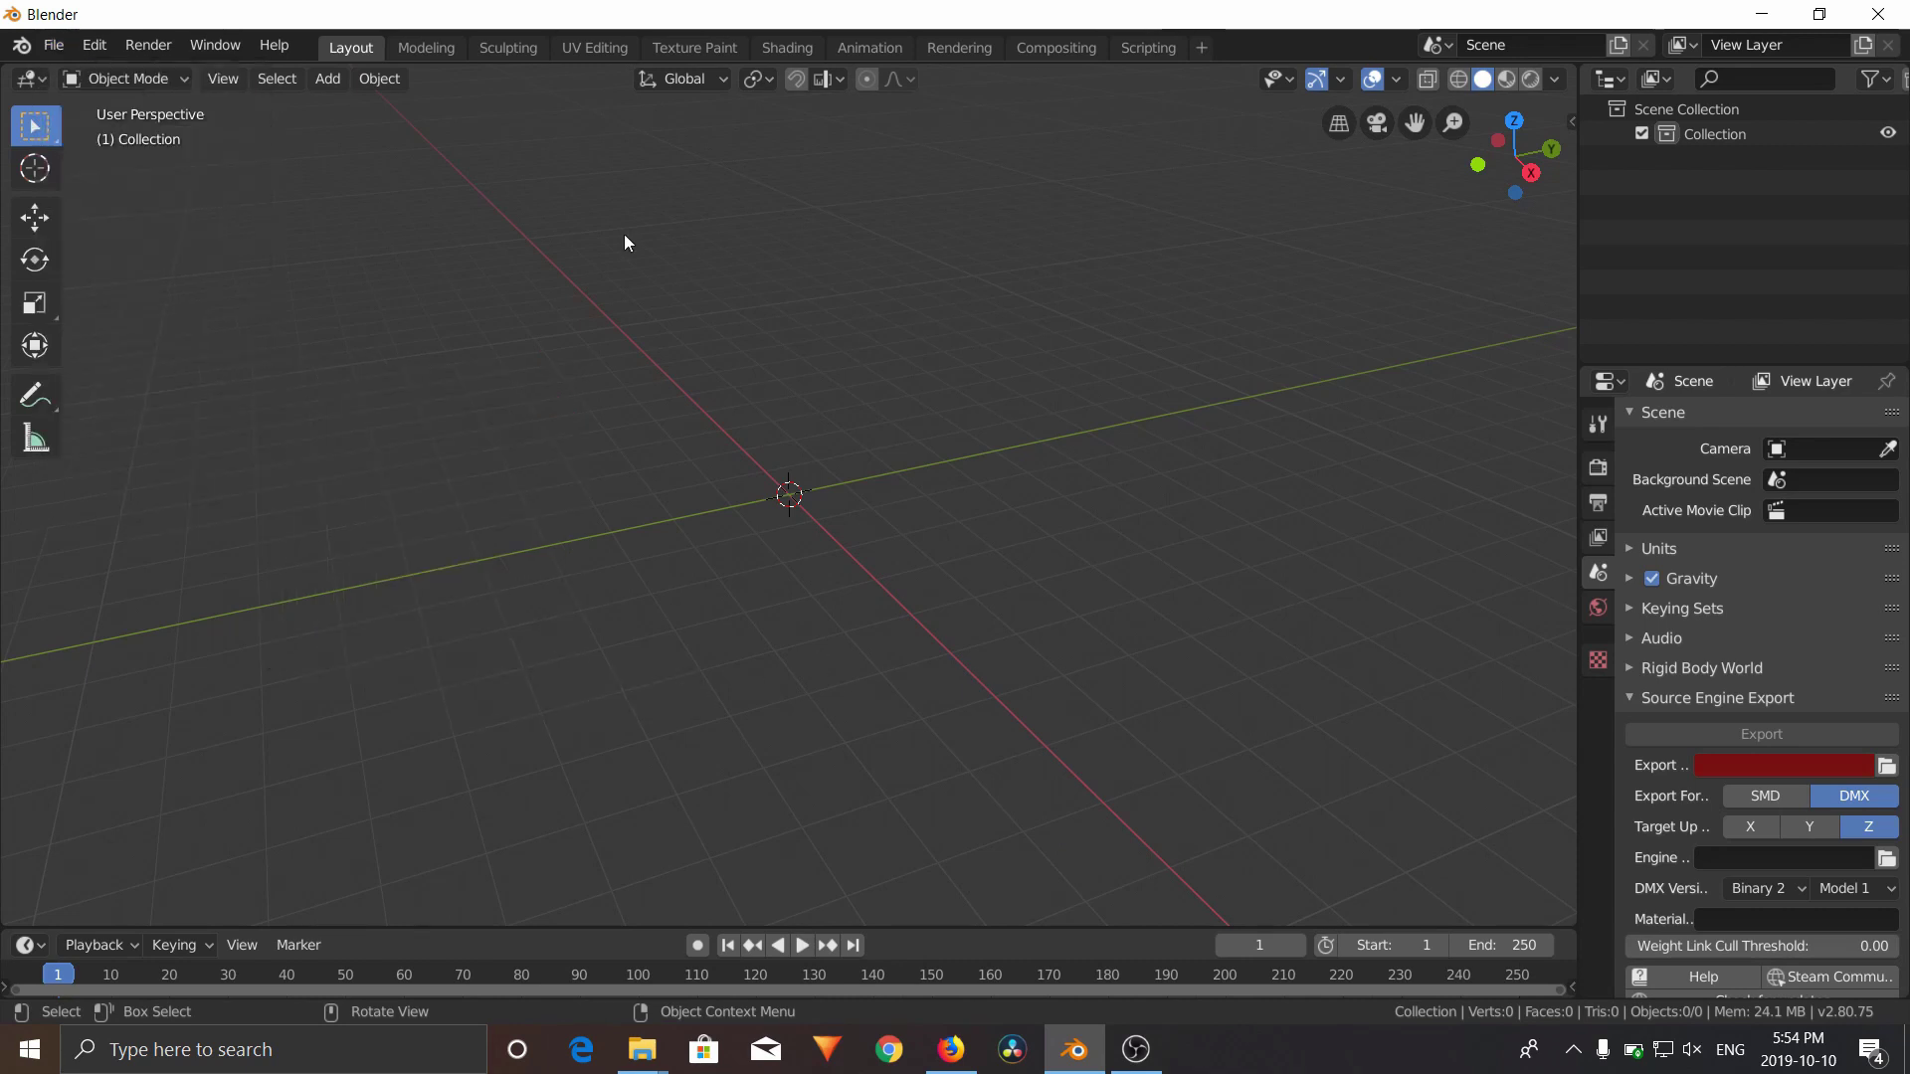
Switch to Firefox and filter the Mecabricks library to Sets in The Lord of the Rings theme
{"action": "left_click", "coordinate": [950, 1049]}
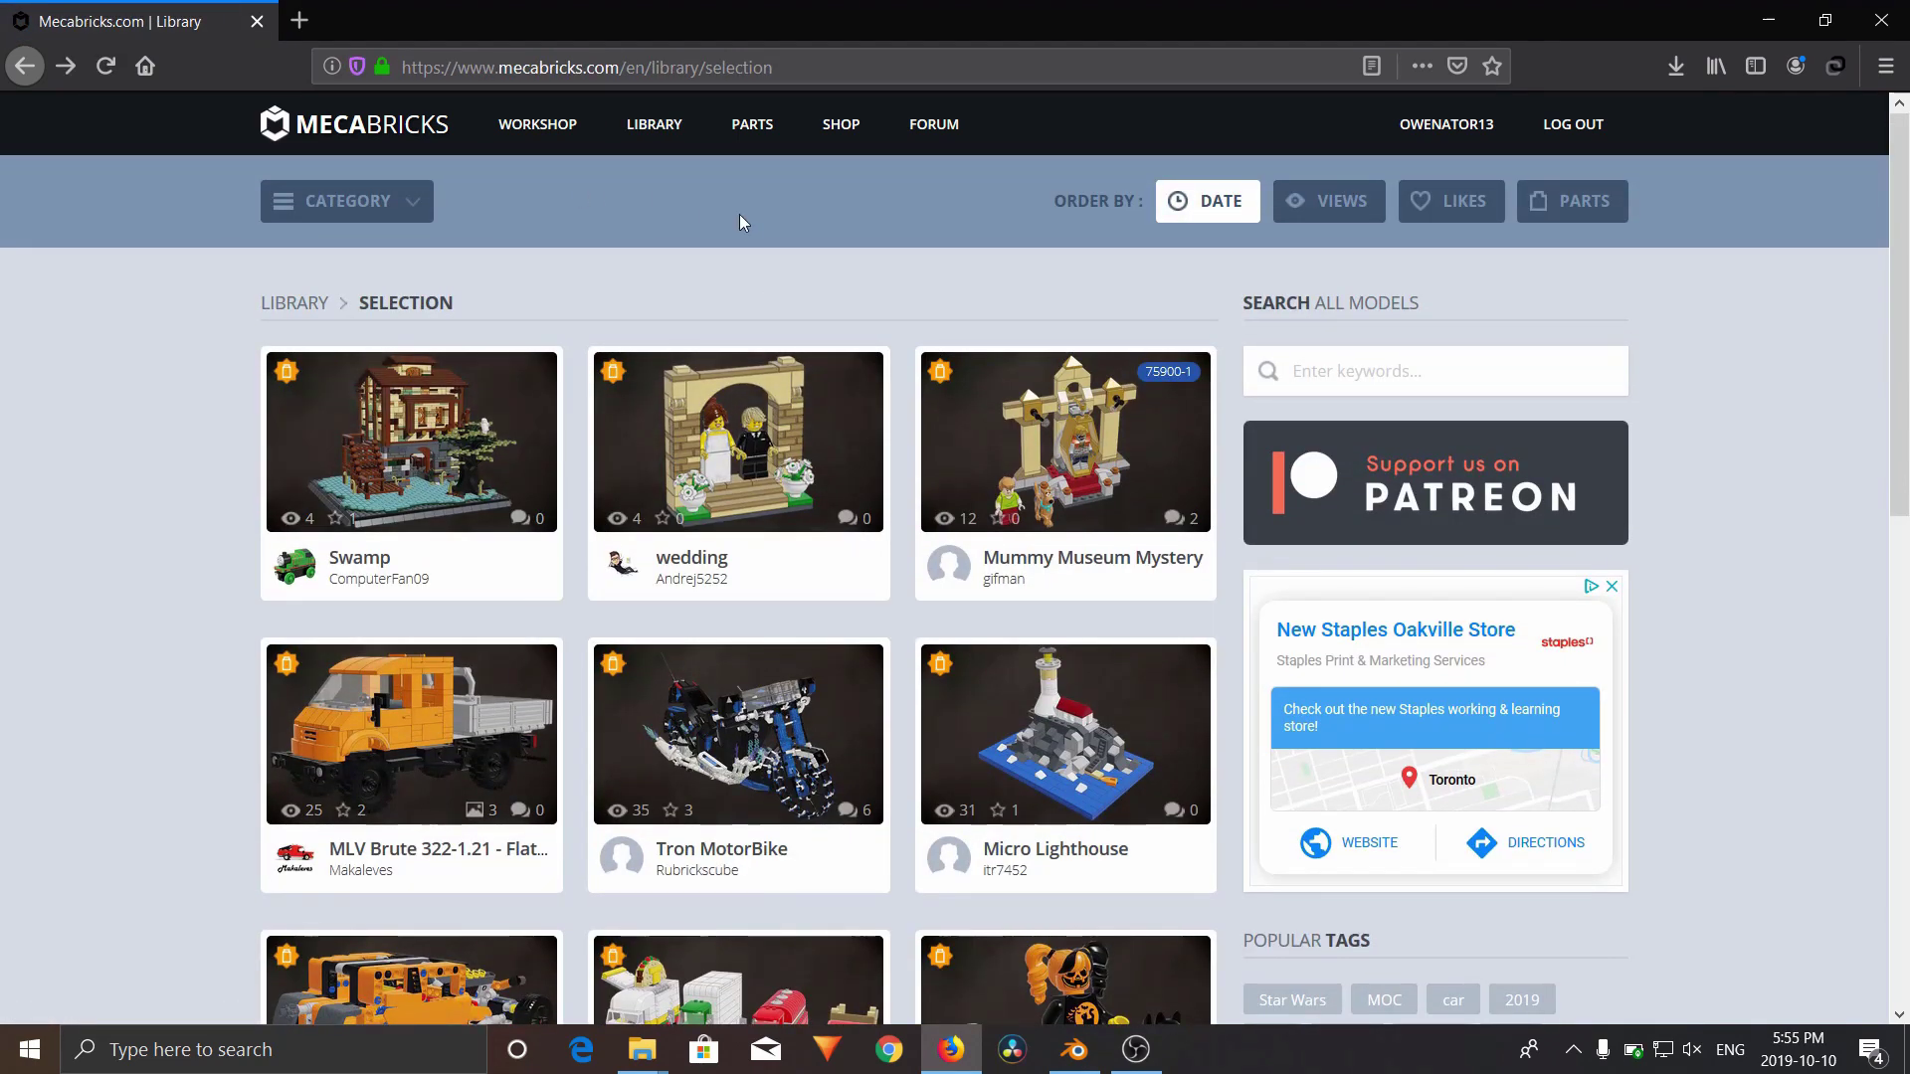
{"action": "left_click", "coordinate": [357, 204]}
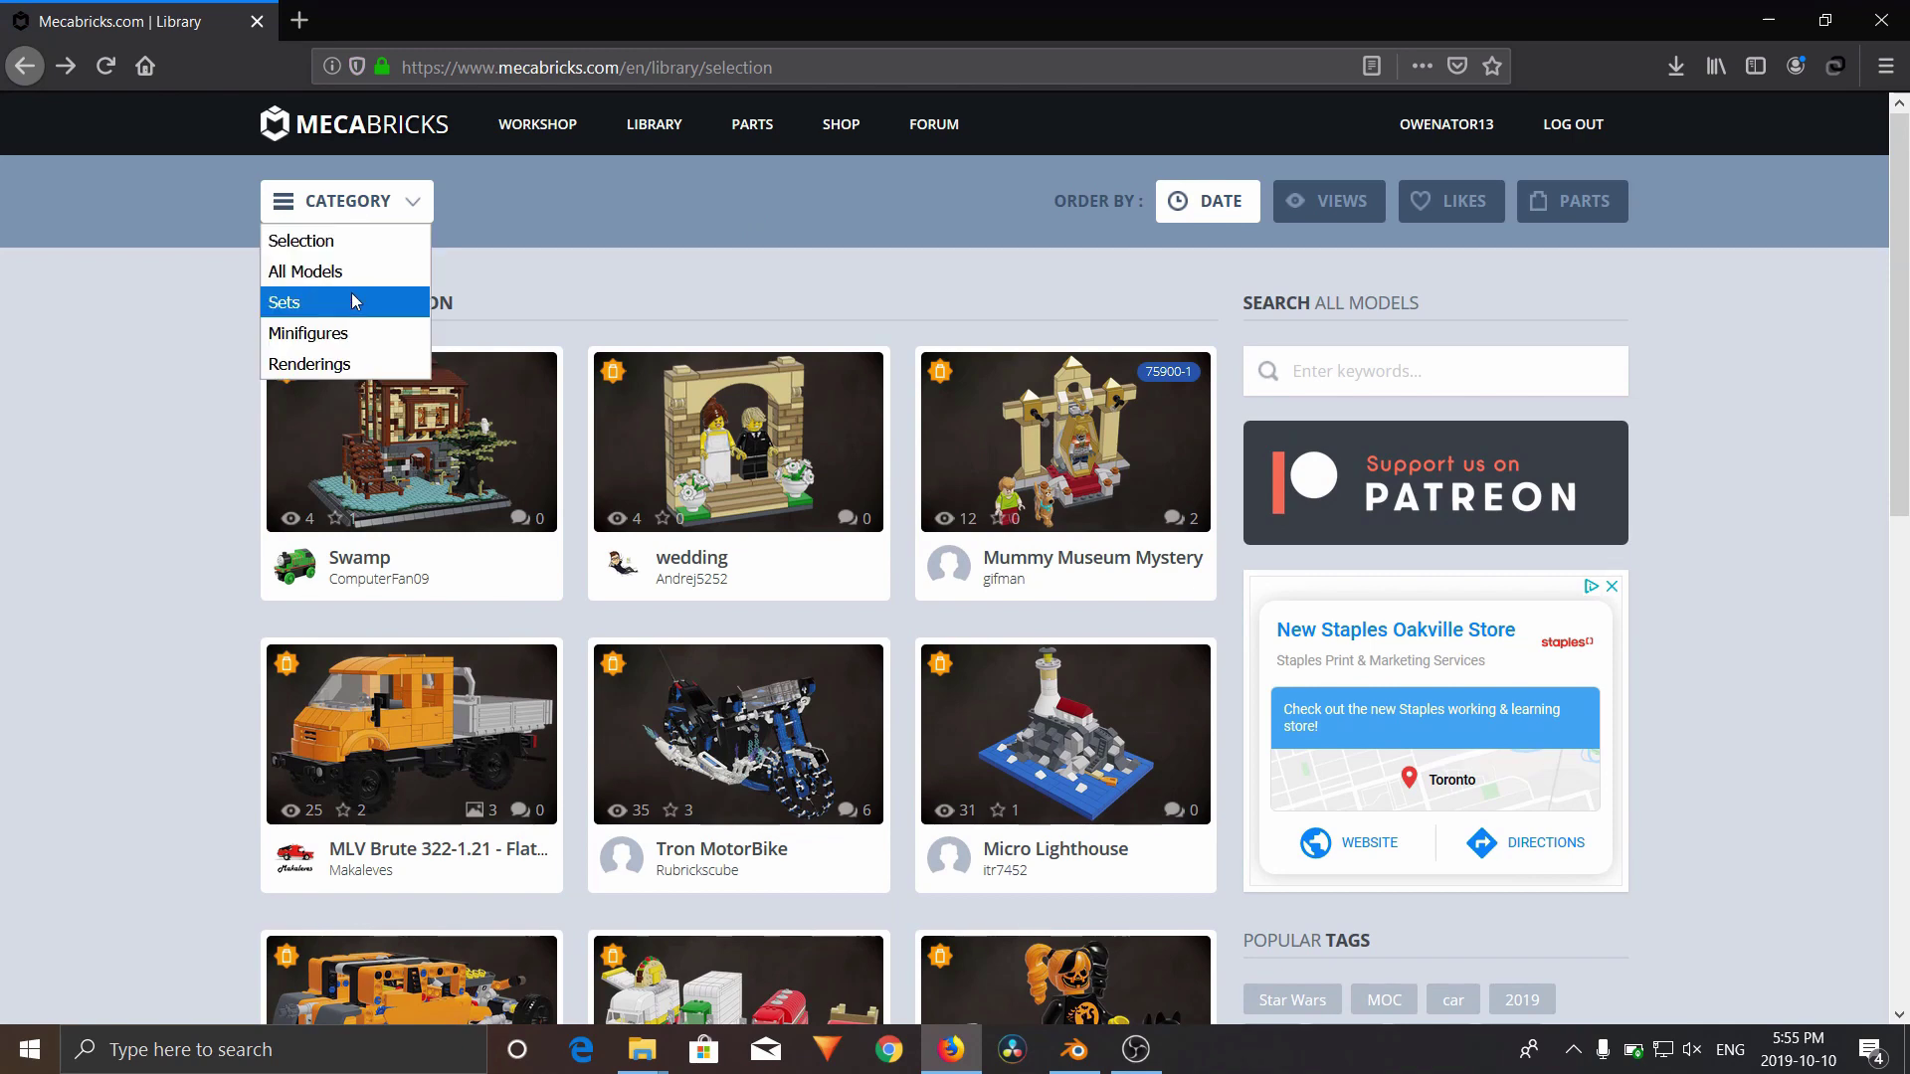
{"action": "left_click", "coordinate": [352, 304]}
{"action": "left_click", "coordinate": [697, 206]}
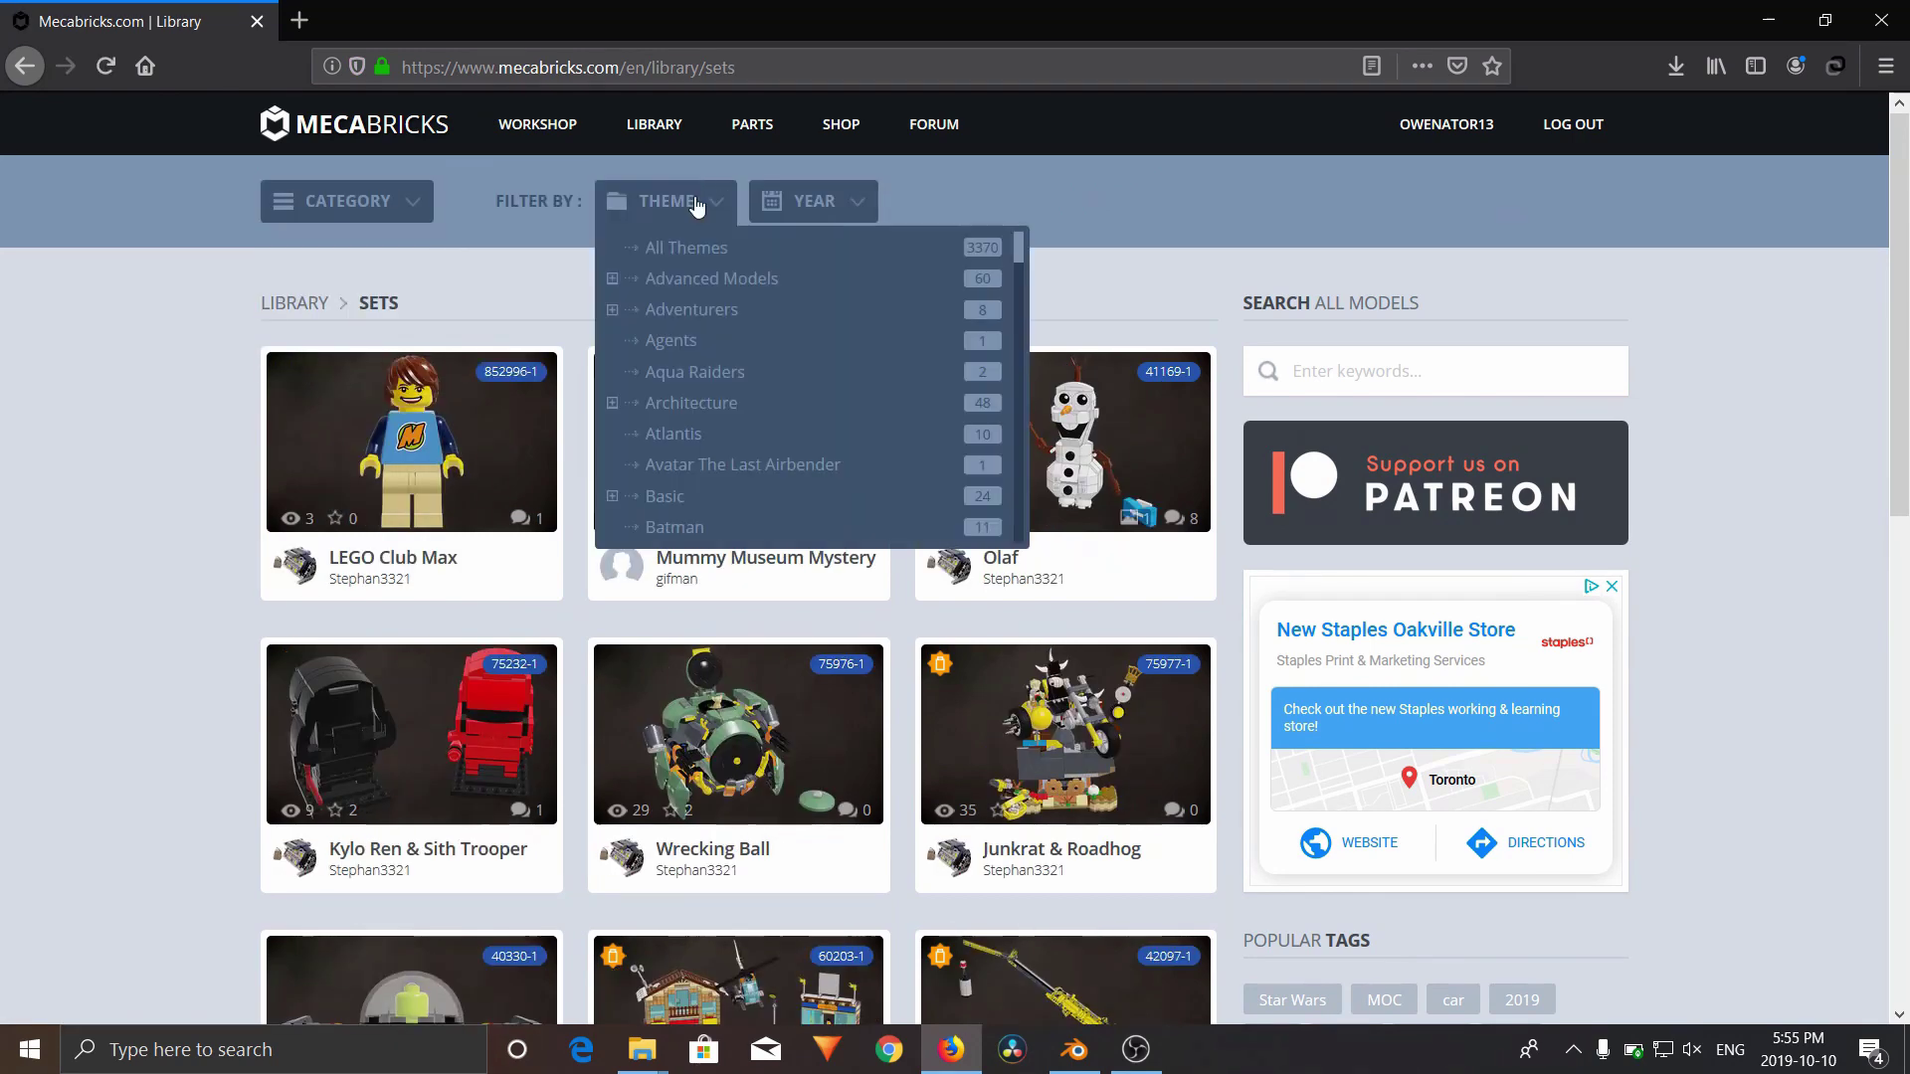
{"action": "scroll", "coordinate": [736, 402], "scroll_direction": "down", "scroll_amount": 5}
{"action": "scroll", "coordinate": [753, 403], "scroll_direction": "down", "scroll_amount": 3}
{"action": "left_click", "coordinate": [753, 397]}
{"action": "scroll", "coordinate": [751, 437], "scroll_direction": "down", "scroll_amount": 5}
{"action": "left_click", "coordinate": [751, 449]}
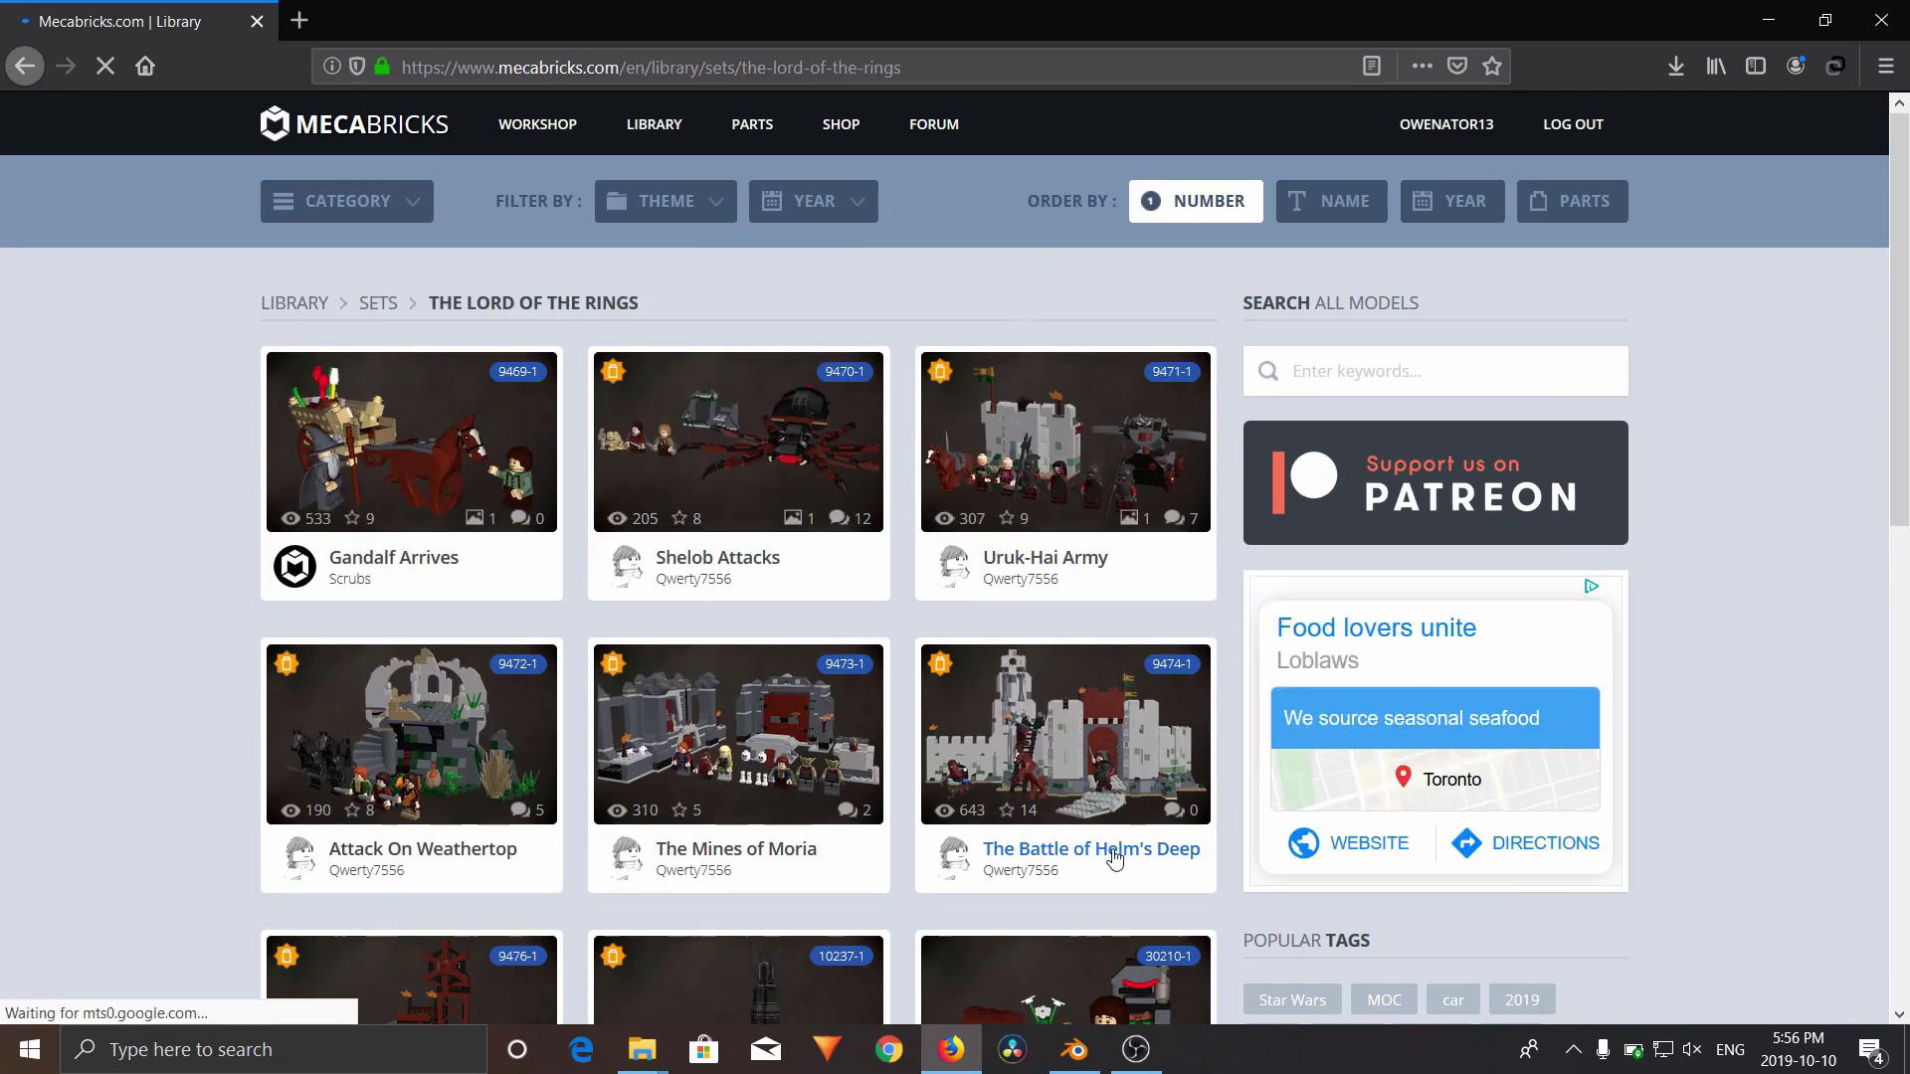
Open the set 9474-1: The Battle of Helm's Deep and load it in the workshop editor
{"action": "left_click", "coordinate": [1115, 857]}
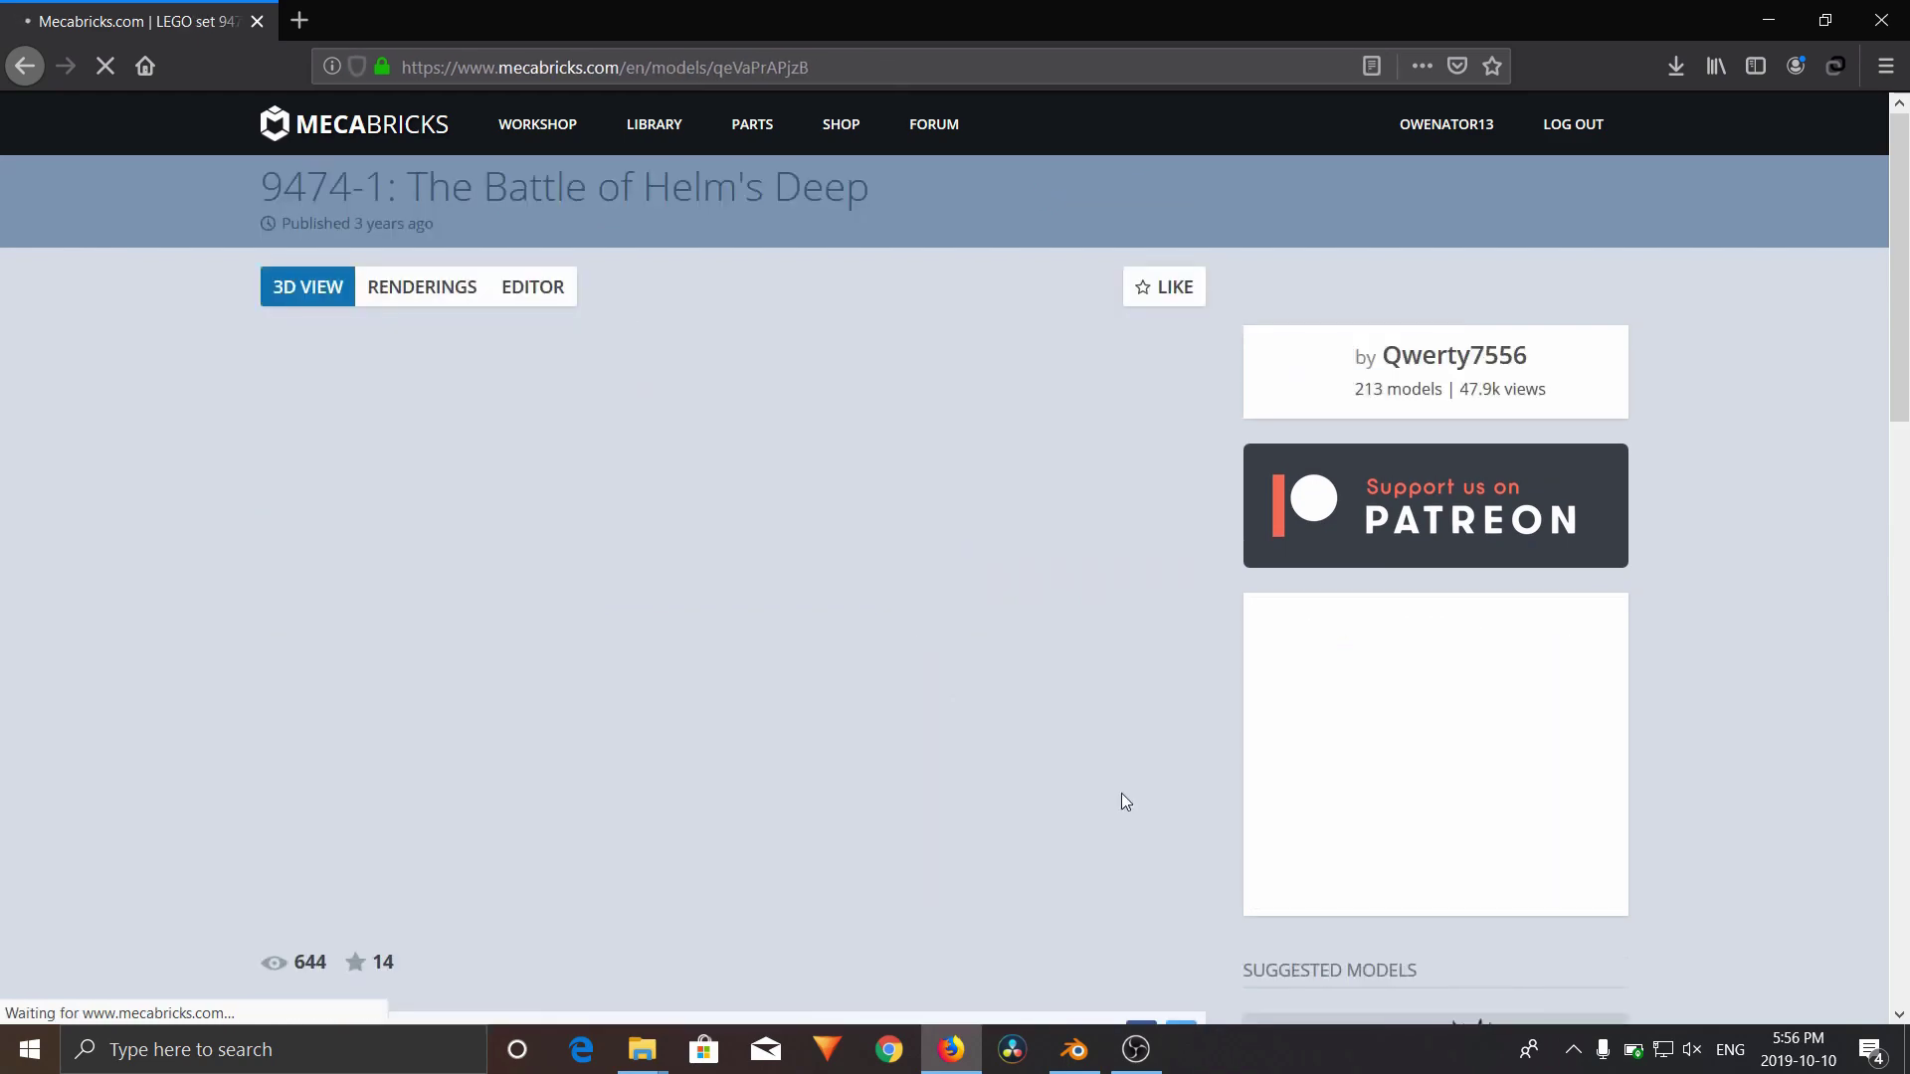
{"action": "scroll", "coordinate": [286, 328], "scroll_direction": "down", "scroll_amount": 1}
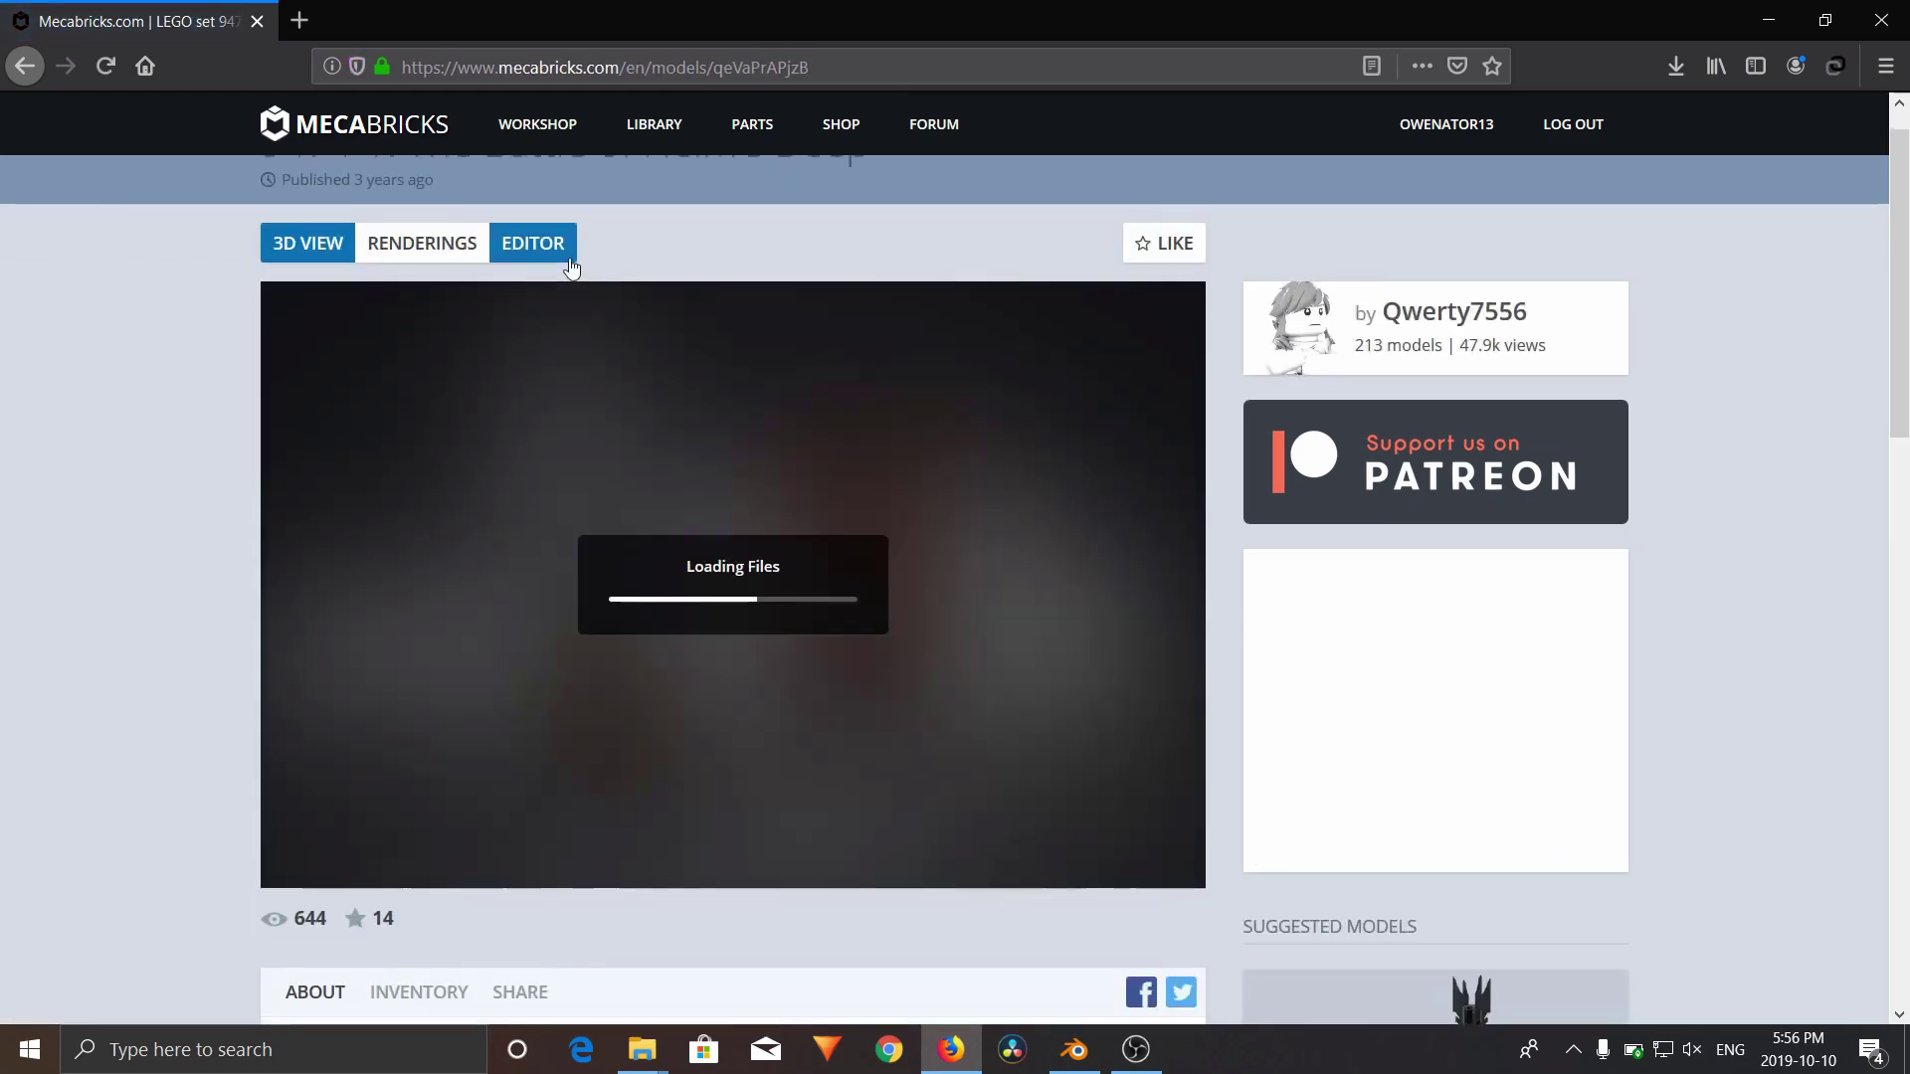
{"action": "scroll", "coordinate": [111, 611], "scroll_direction": "down", "scroll_amount": 4}
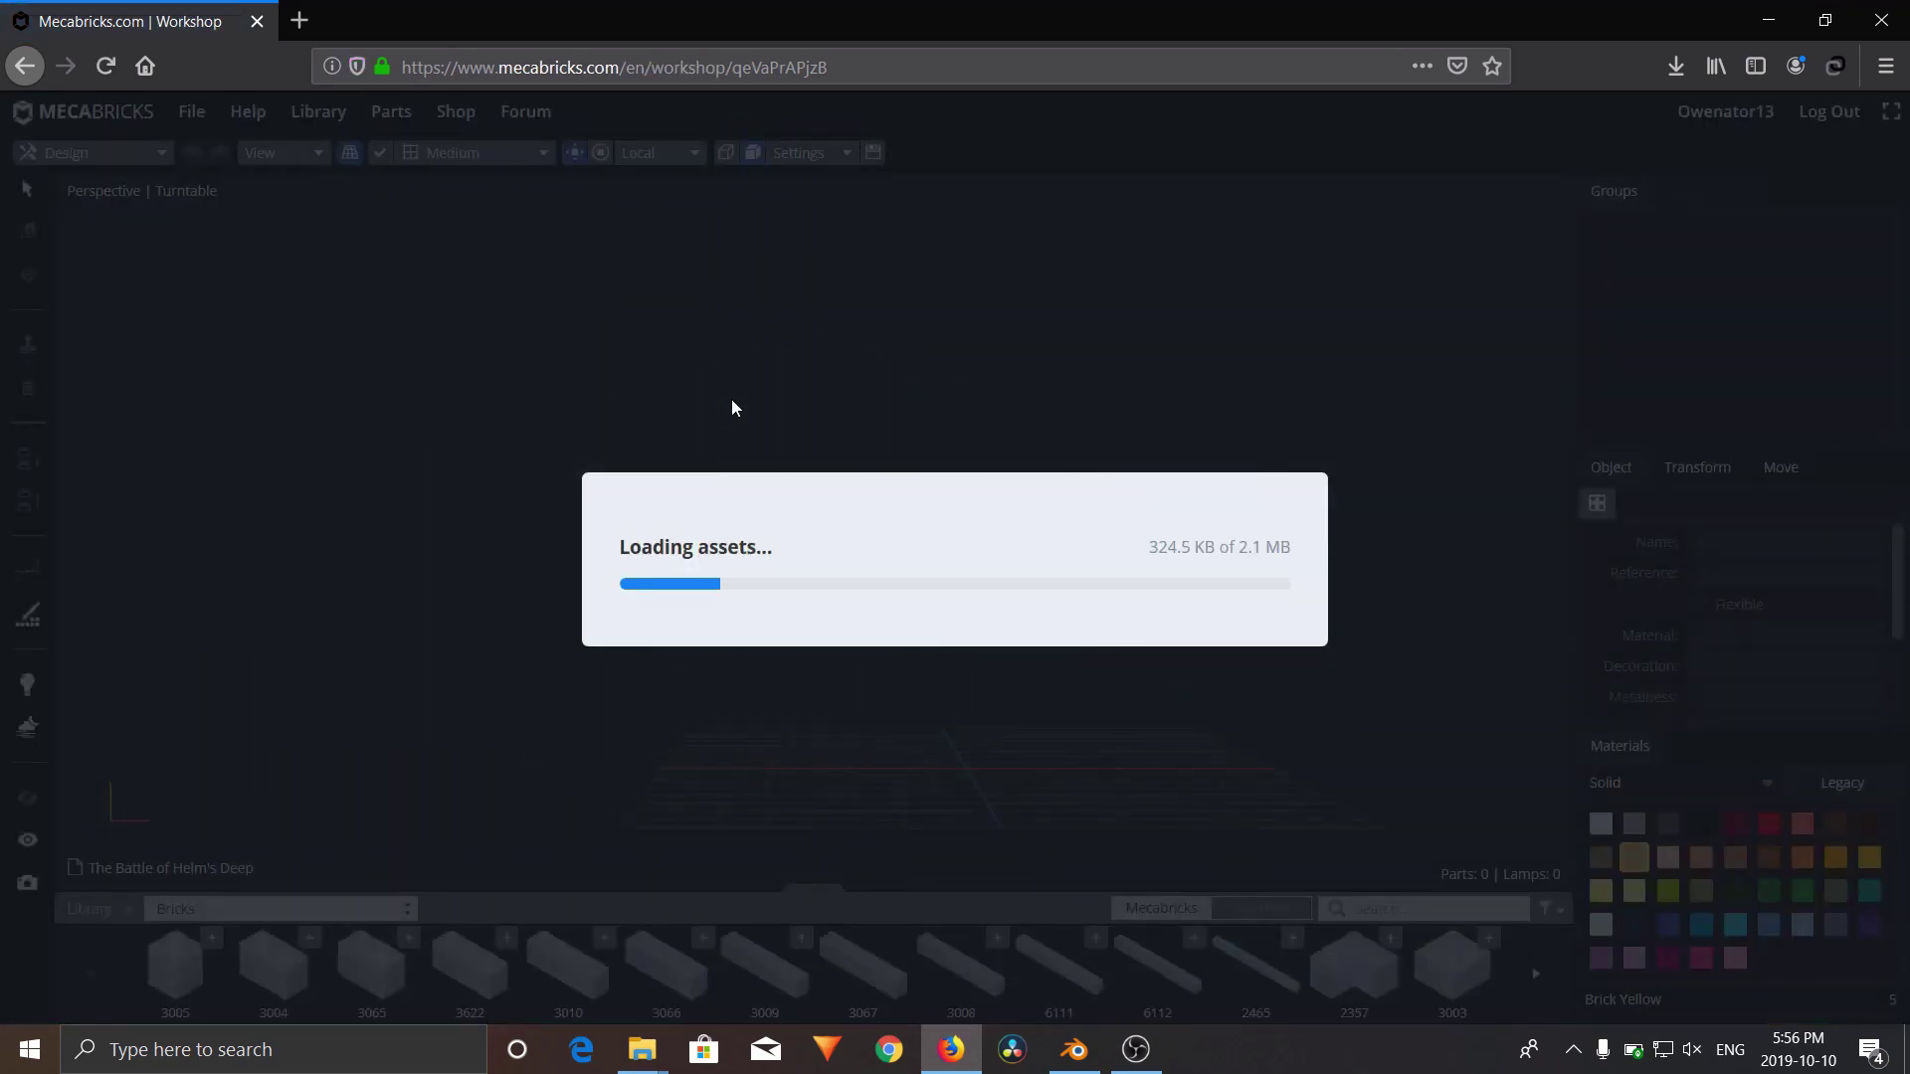
Examine the Helm's Deep castle and its minifigures from several angles, close up and as a whole
{"action": "scroll", "coordinate": [1168, 380], "scroll_direction": "down", "scroll_amount": 4}
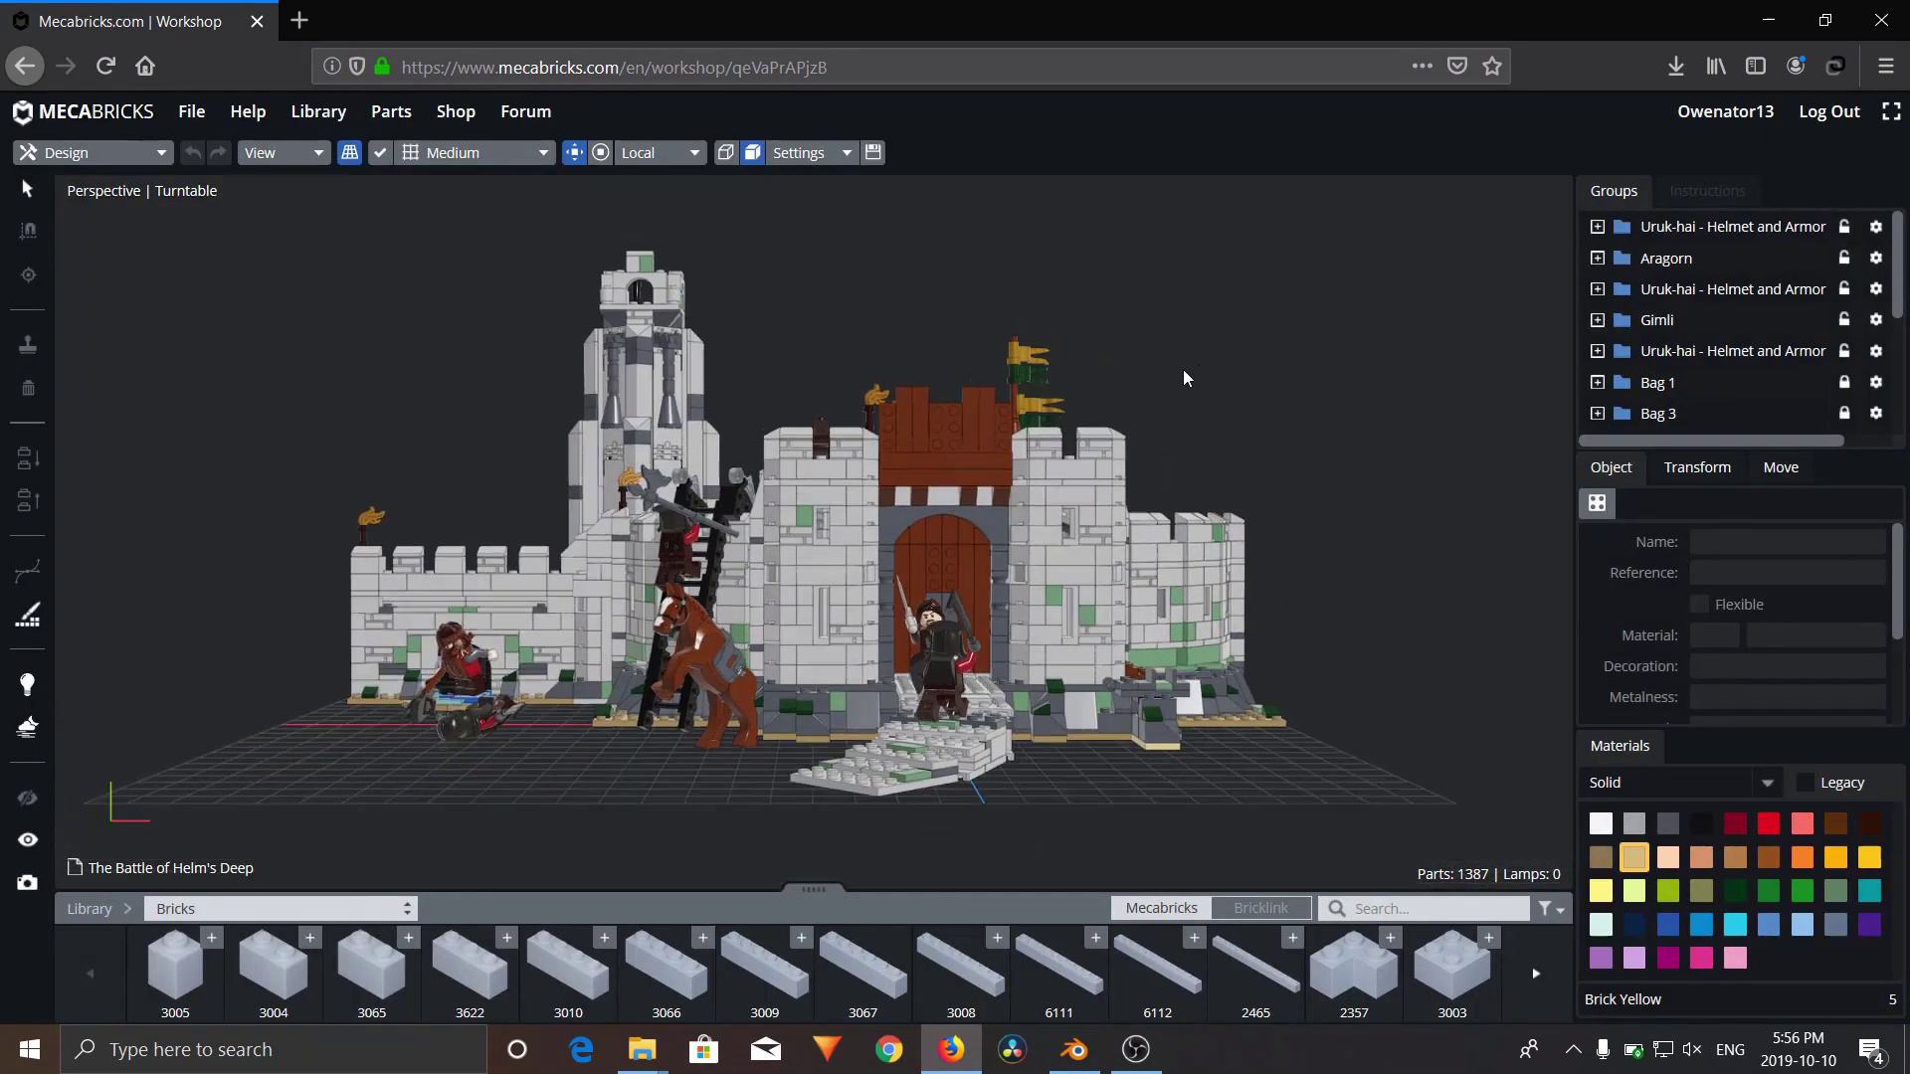
{"action": "right_click_drag", "start_coordinate": [1159, 376], "coordinate": [1168, 550]}
{"action": "scroll", "coordinate": [1169, 550], "scroll_direction": "up", "scroll_amount": 5}
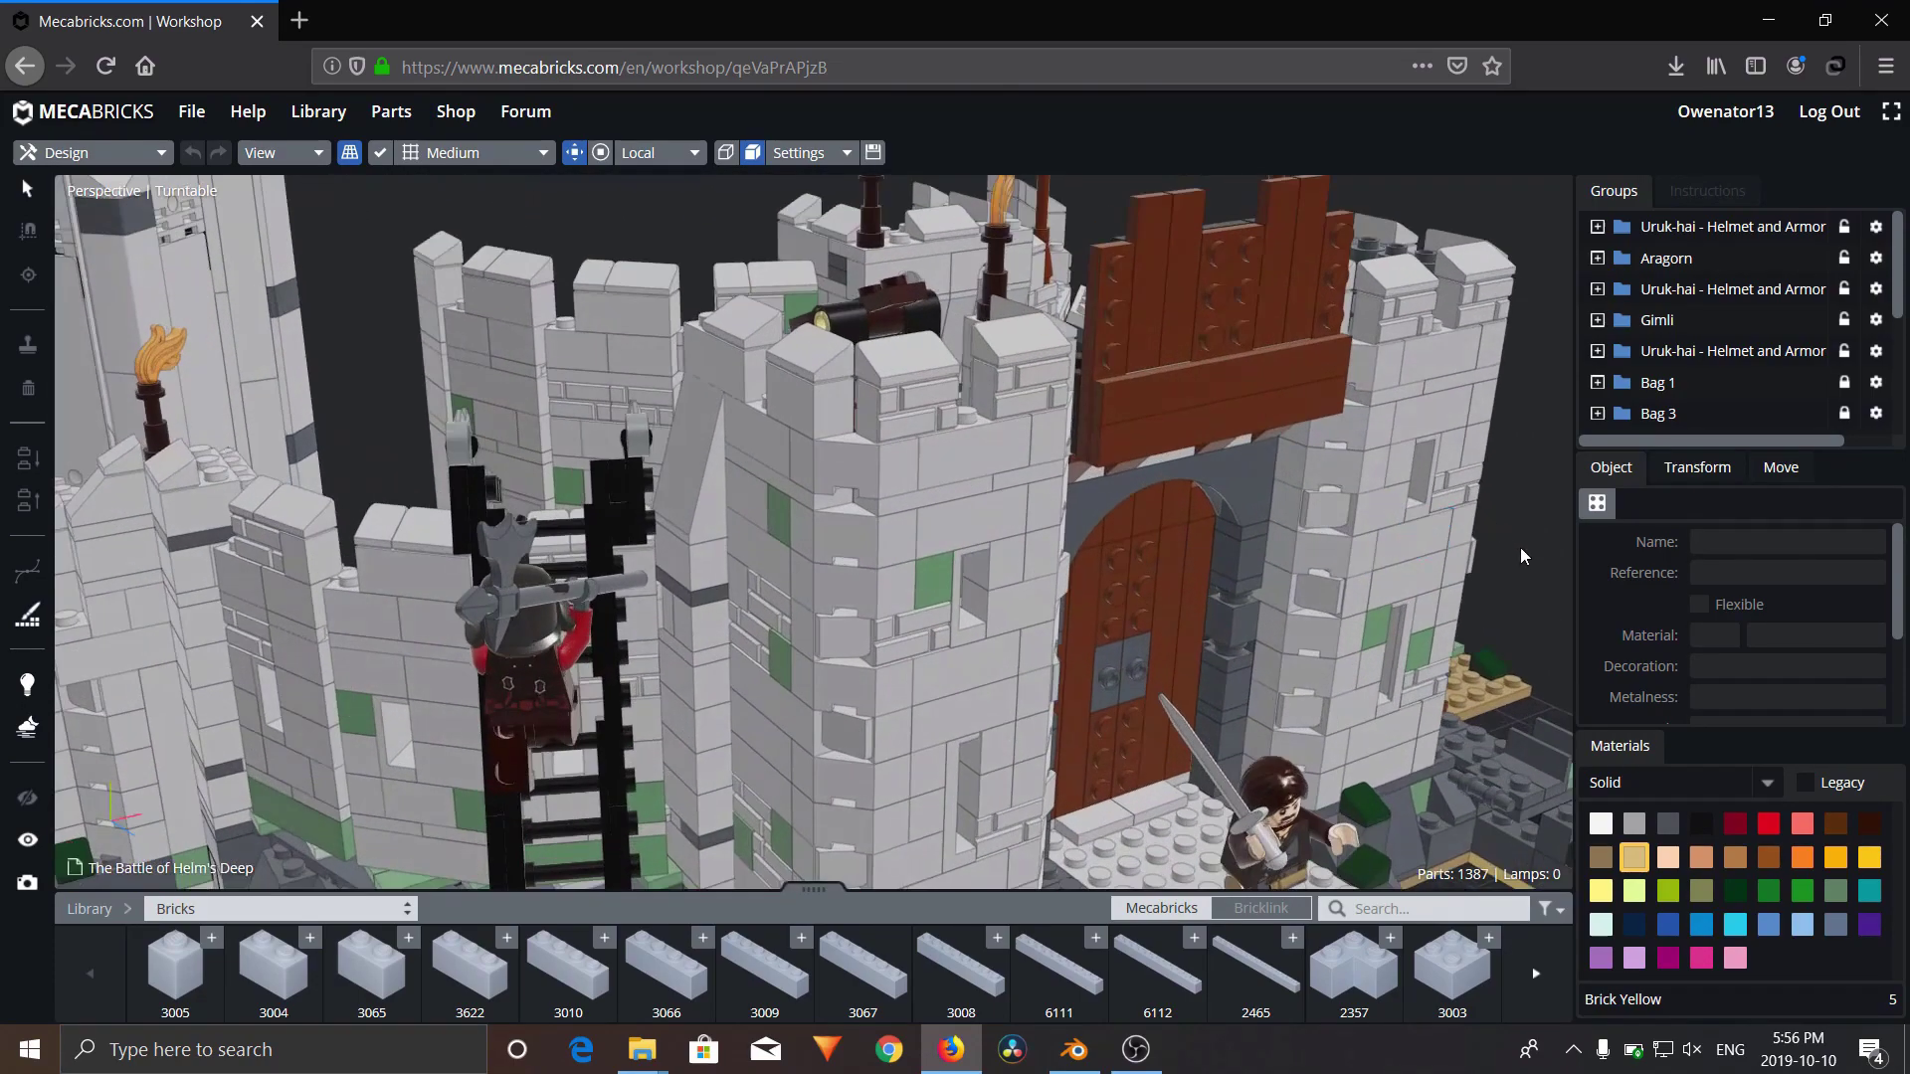
{"action": "right_click_drag", "start_coordinate": [1524, 557], "coordinate": [1239, 517]}
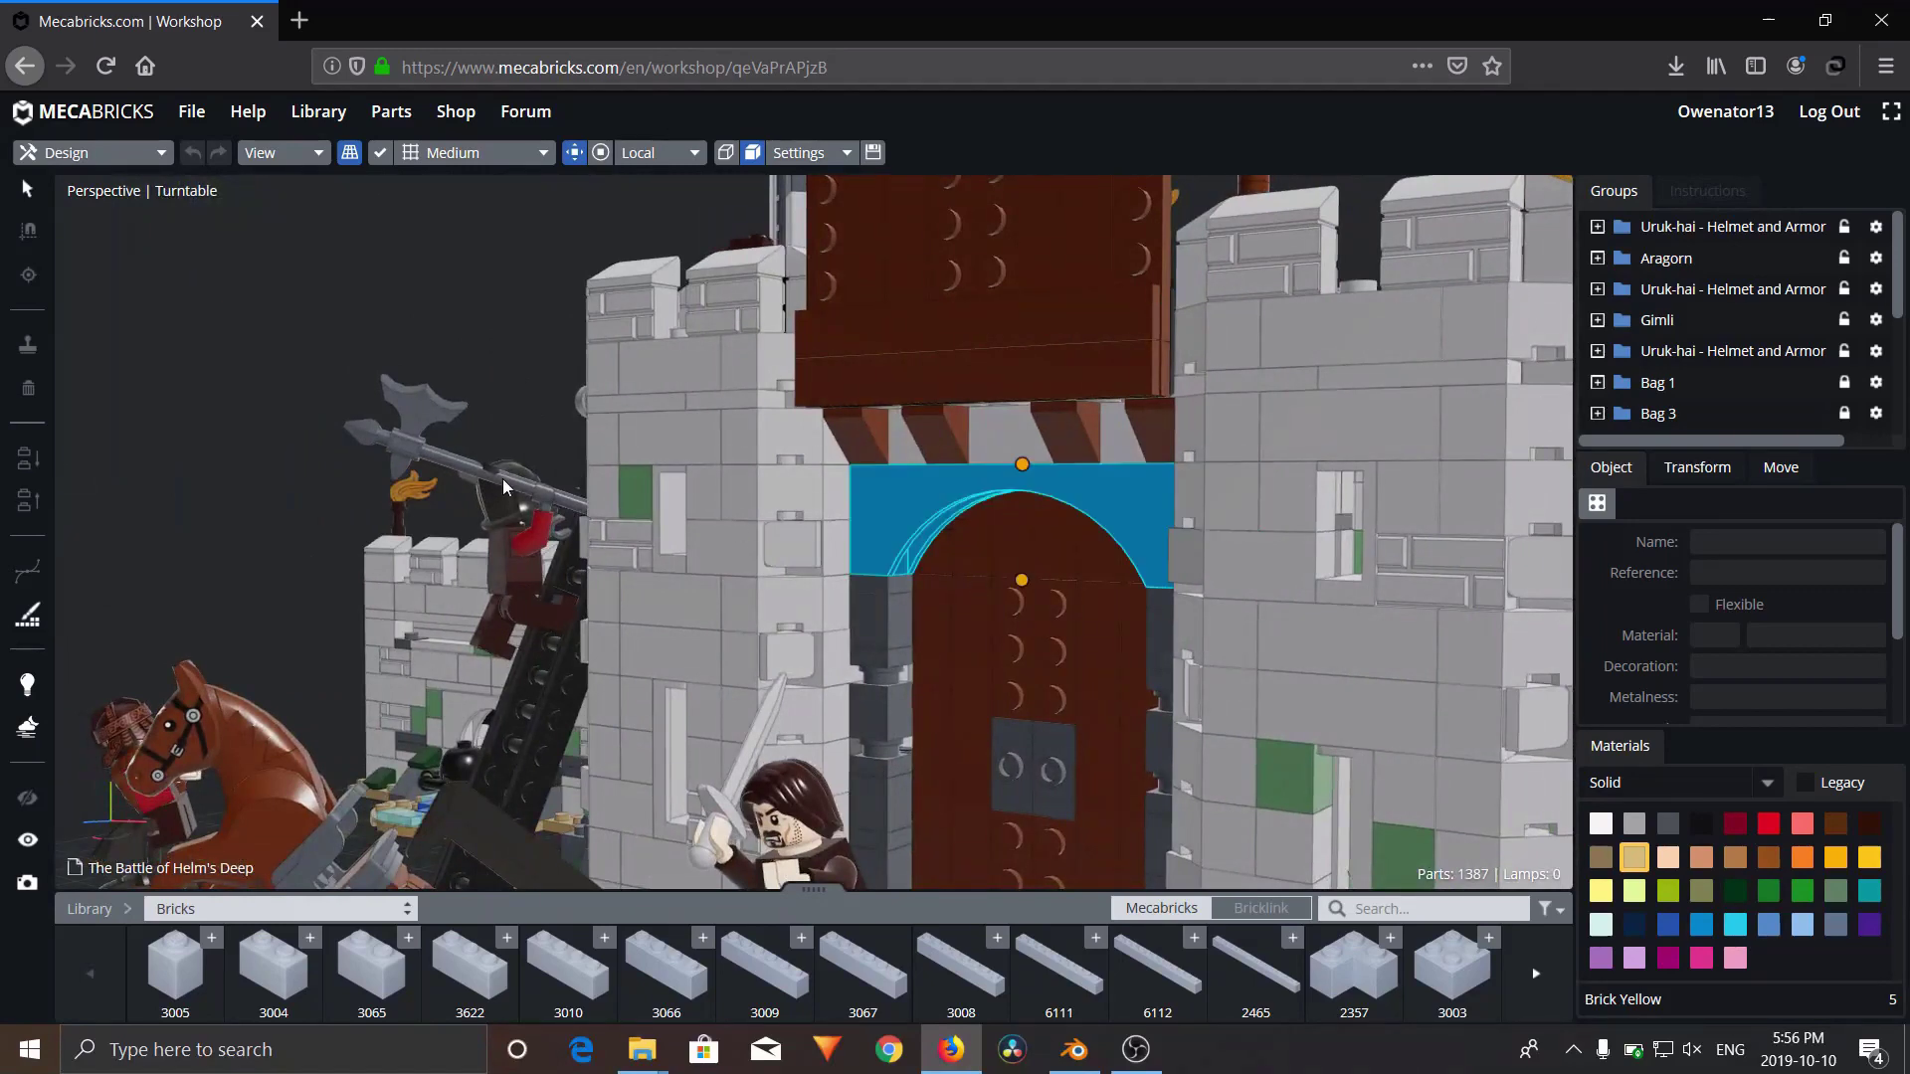
{"action": "scroll", "coordinate": [1025, 577], "scroll_direction": "up", "scroll_amount": 3}
{"action": "scroll", "coordinate": [281, 343], "scroll_direction": "down", "scroll_amount": 8}
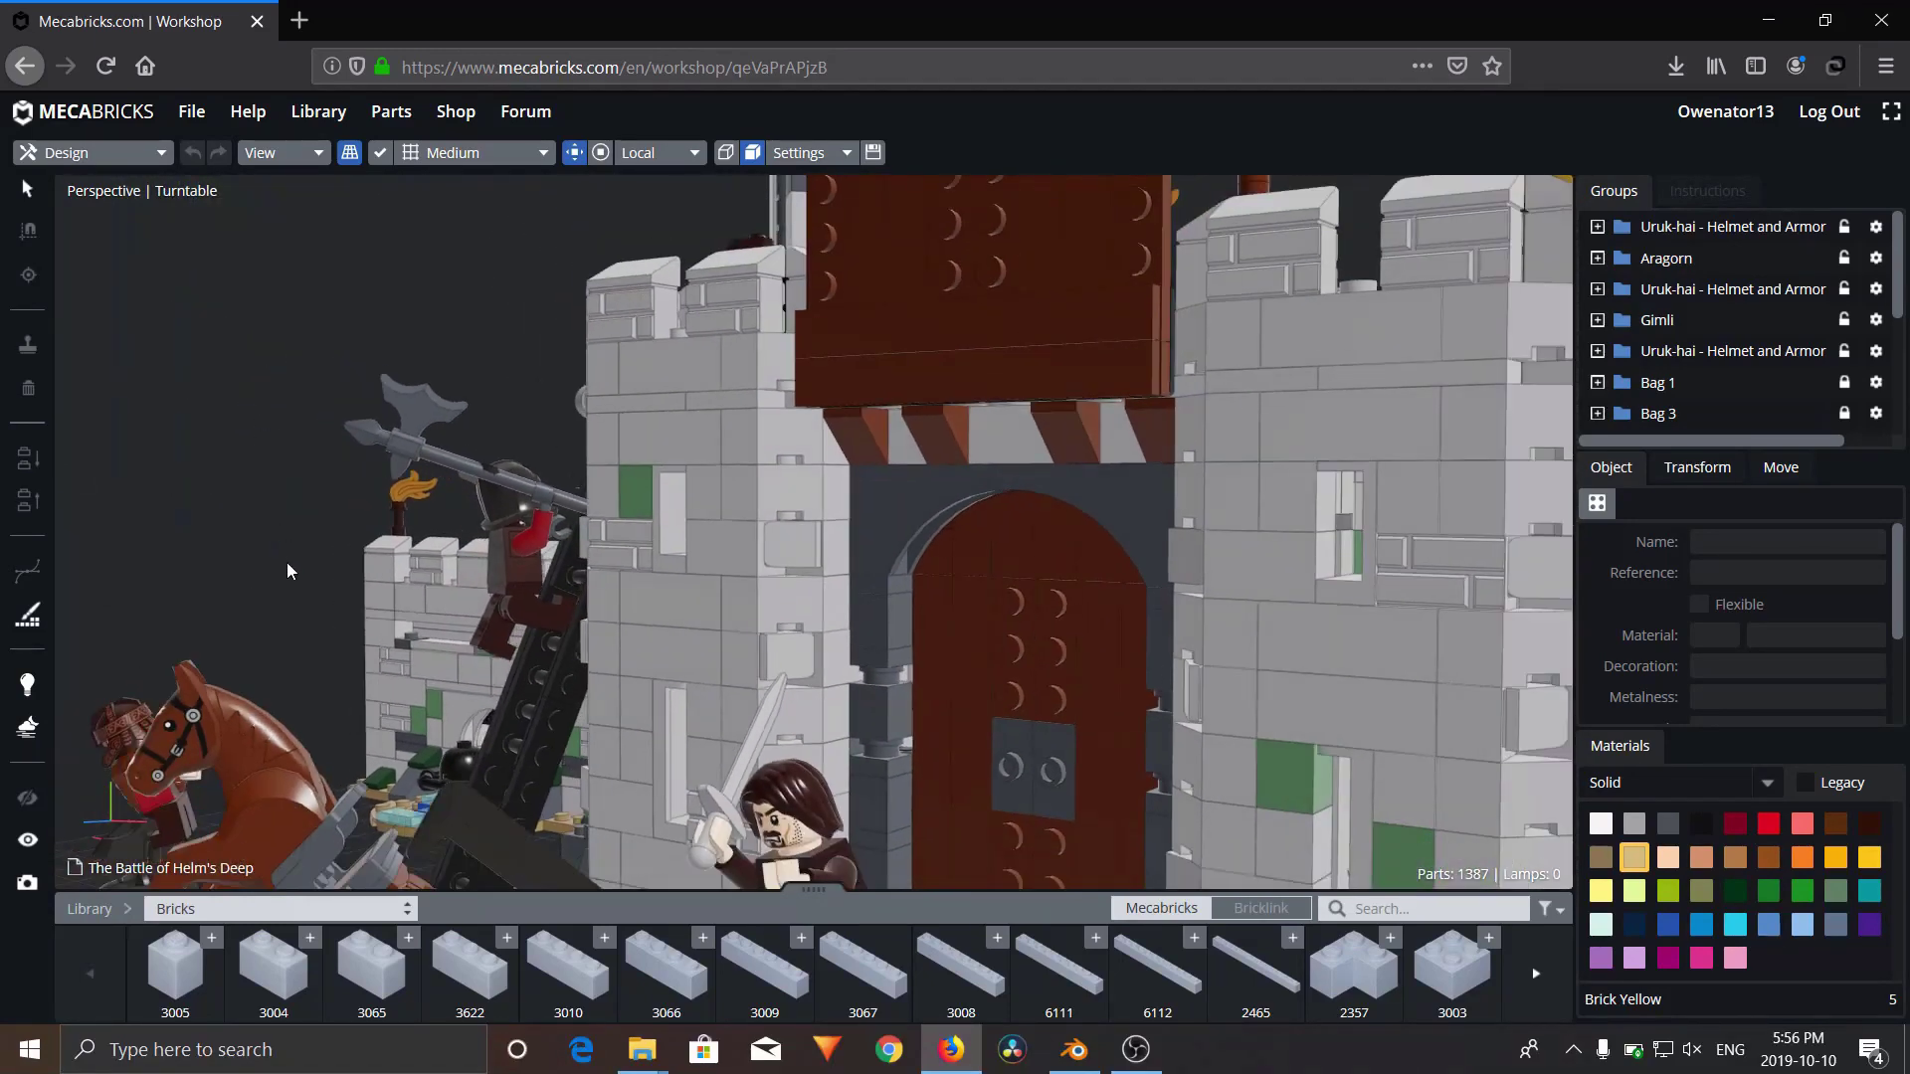
{"action": "scroll", "coordinate": [1029, 348], "scroll_direction": "down", "scroll_amount": 2}
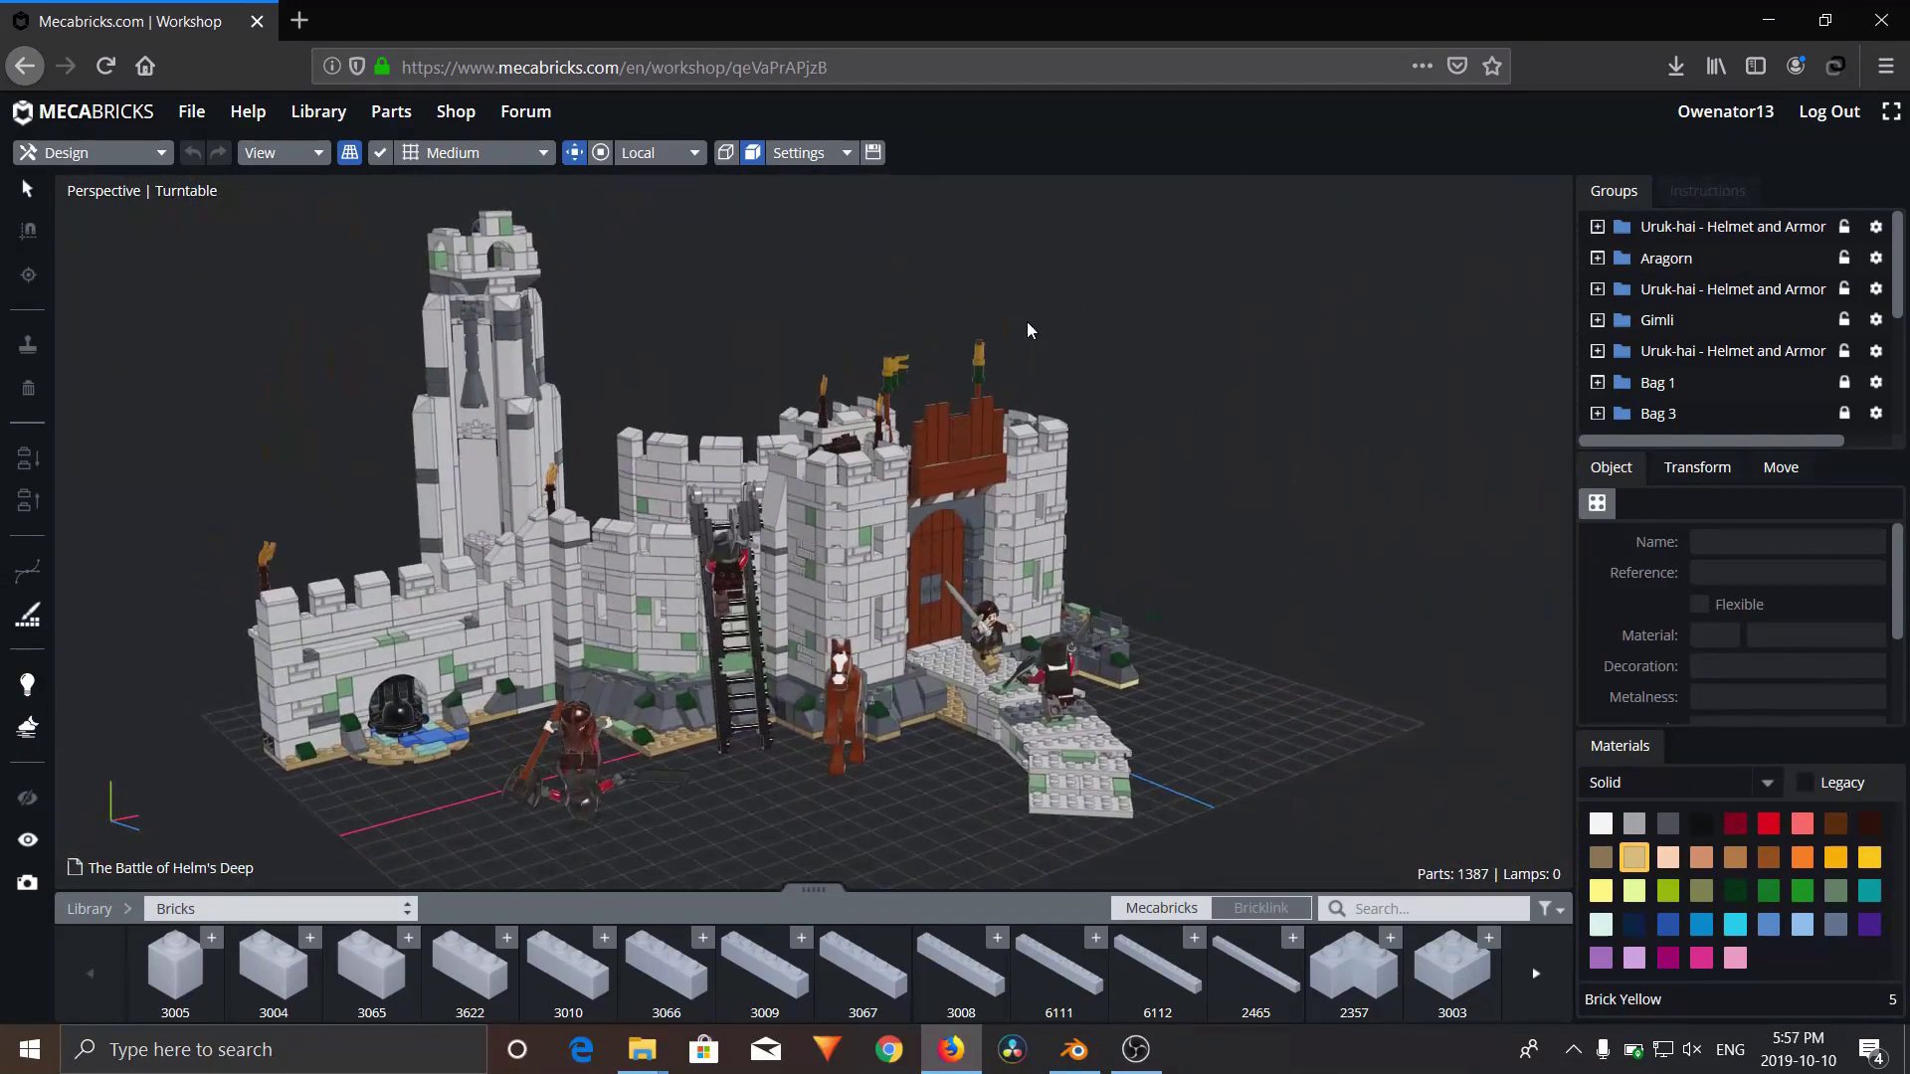
Export the Helm's Deep model in the Blender Add-on (.zmbx) format with the LEGO Logo included, and check the download
{"action": "left_click", "coordinate": [191, 112]}
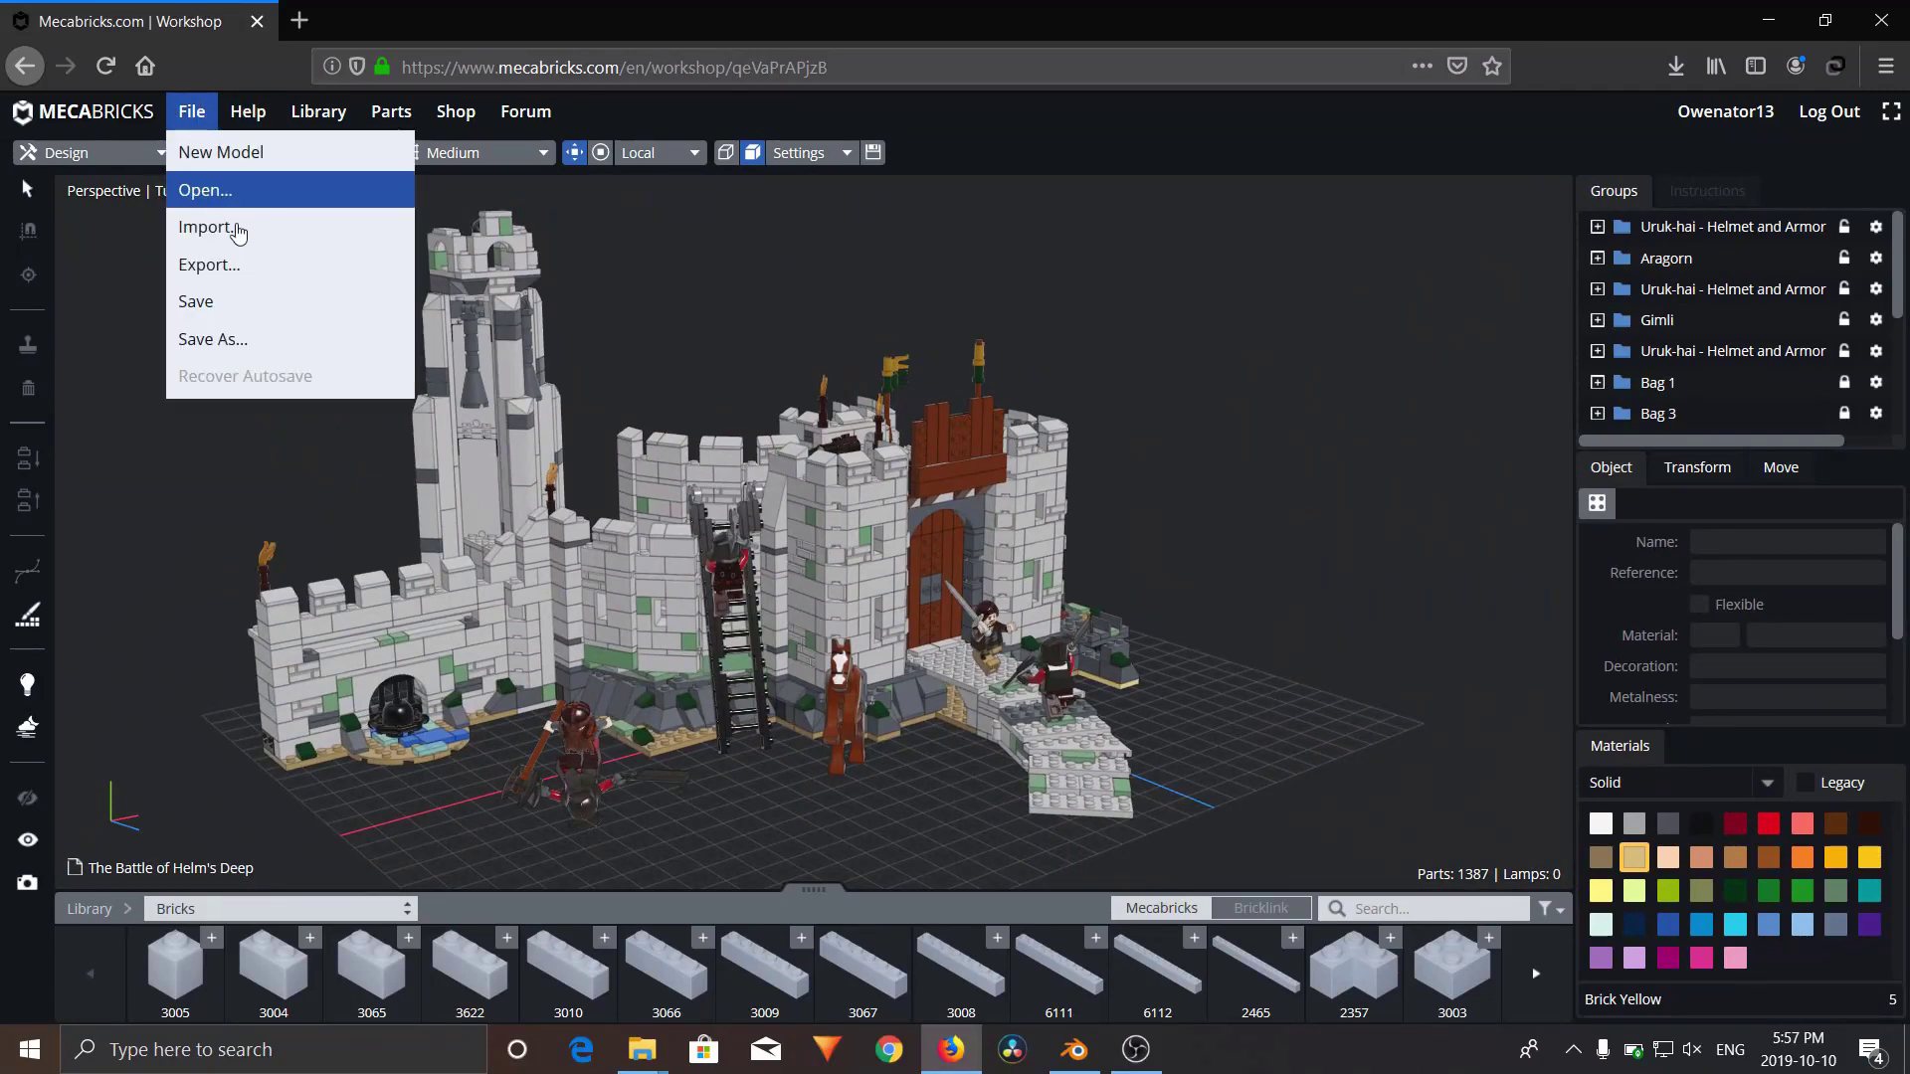
{"action": "left_click", "coordinate": [247, 272]}
{"action": "left_click", "coordinate": [1055, 359]}
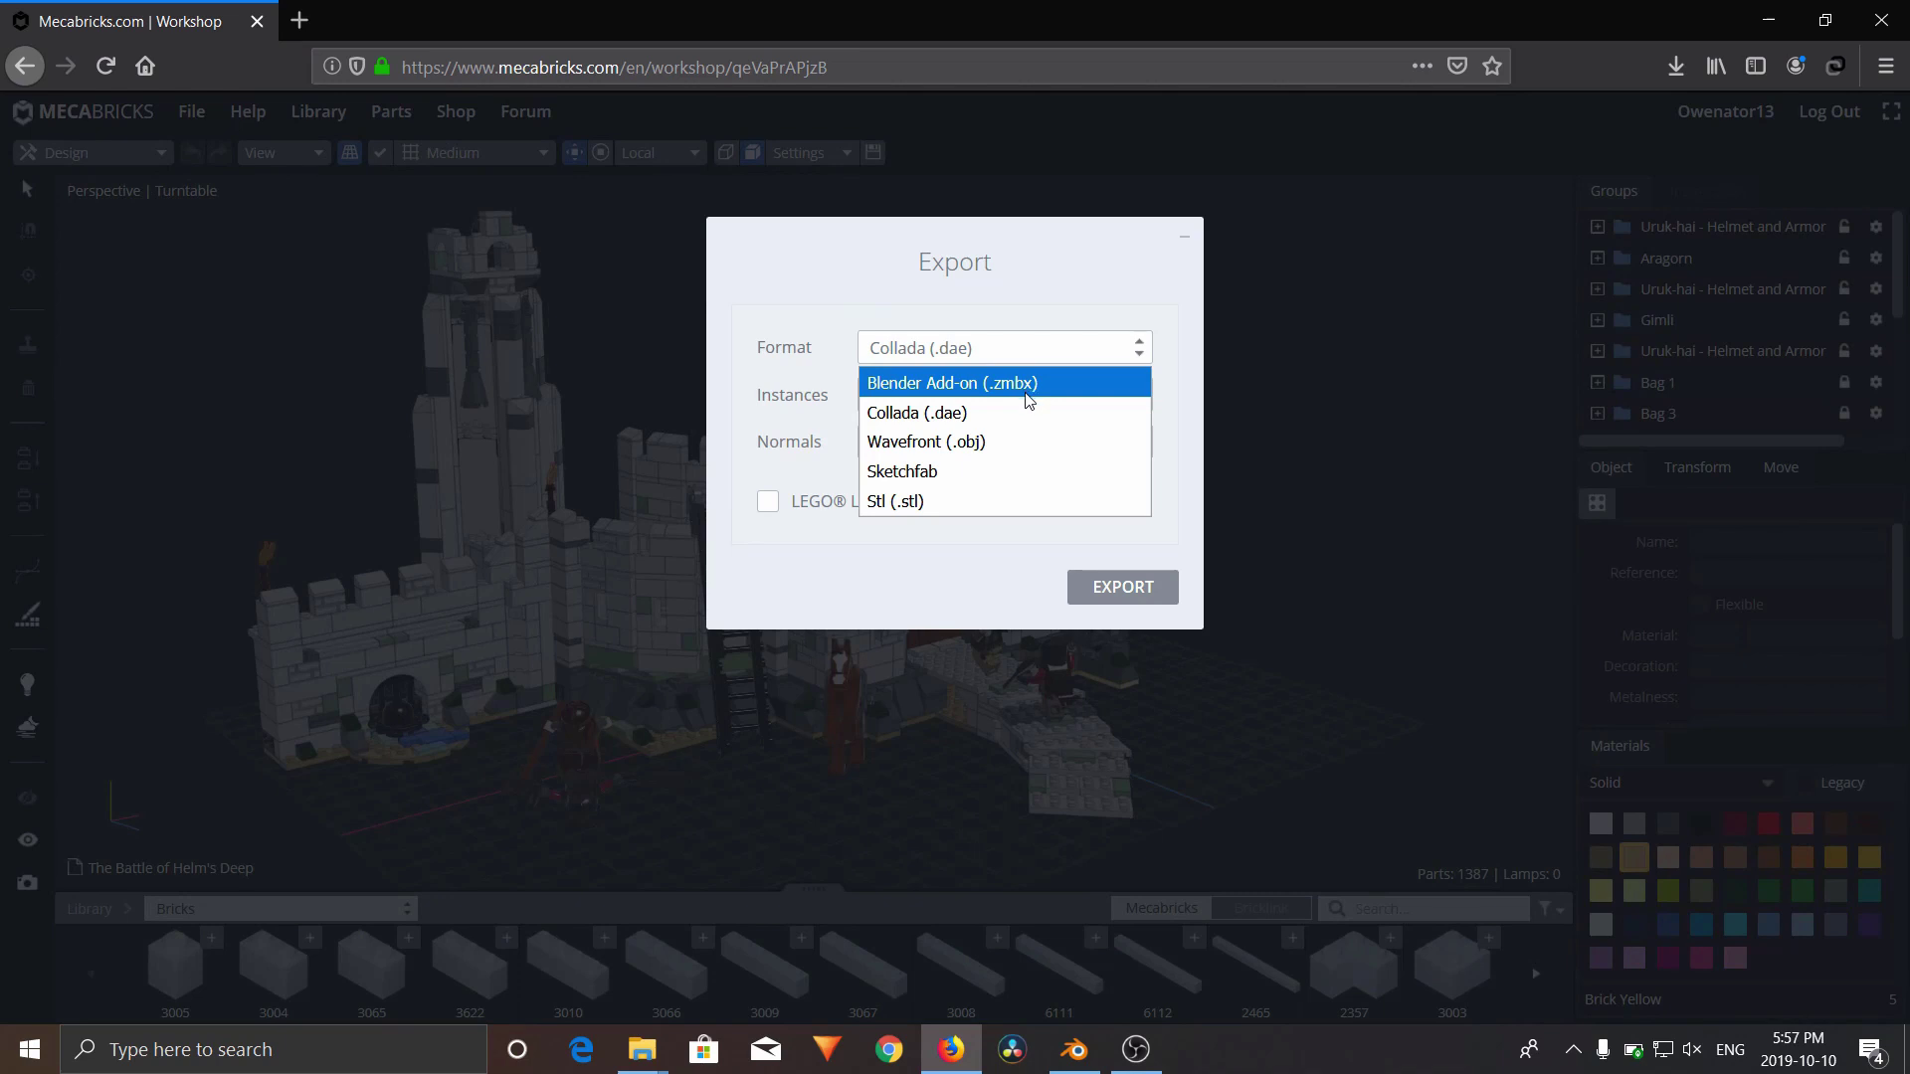
{"action": "left_click", "coordinate": [1027, 383]}
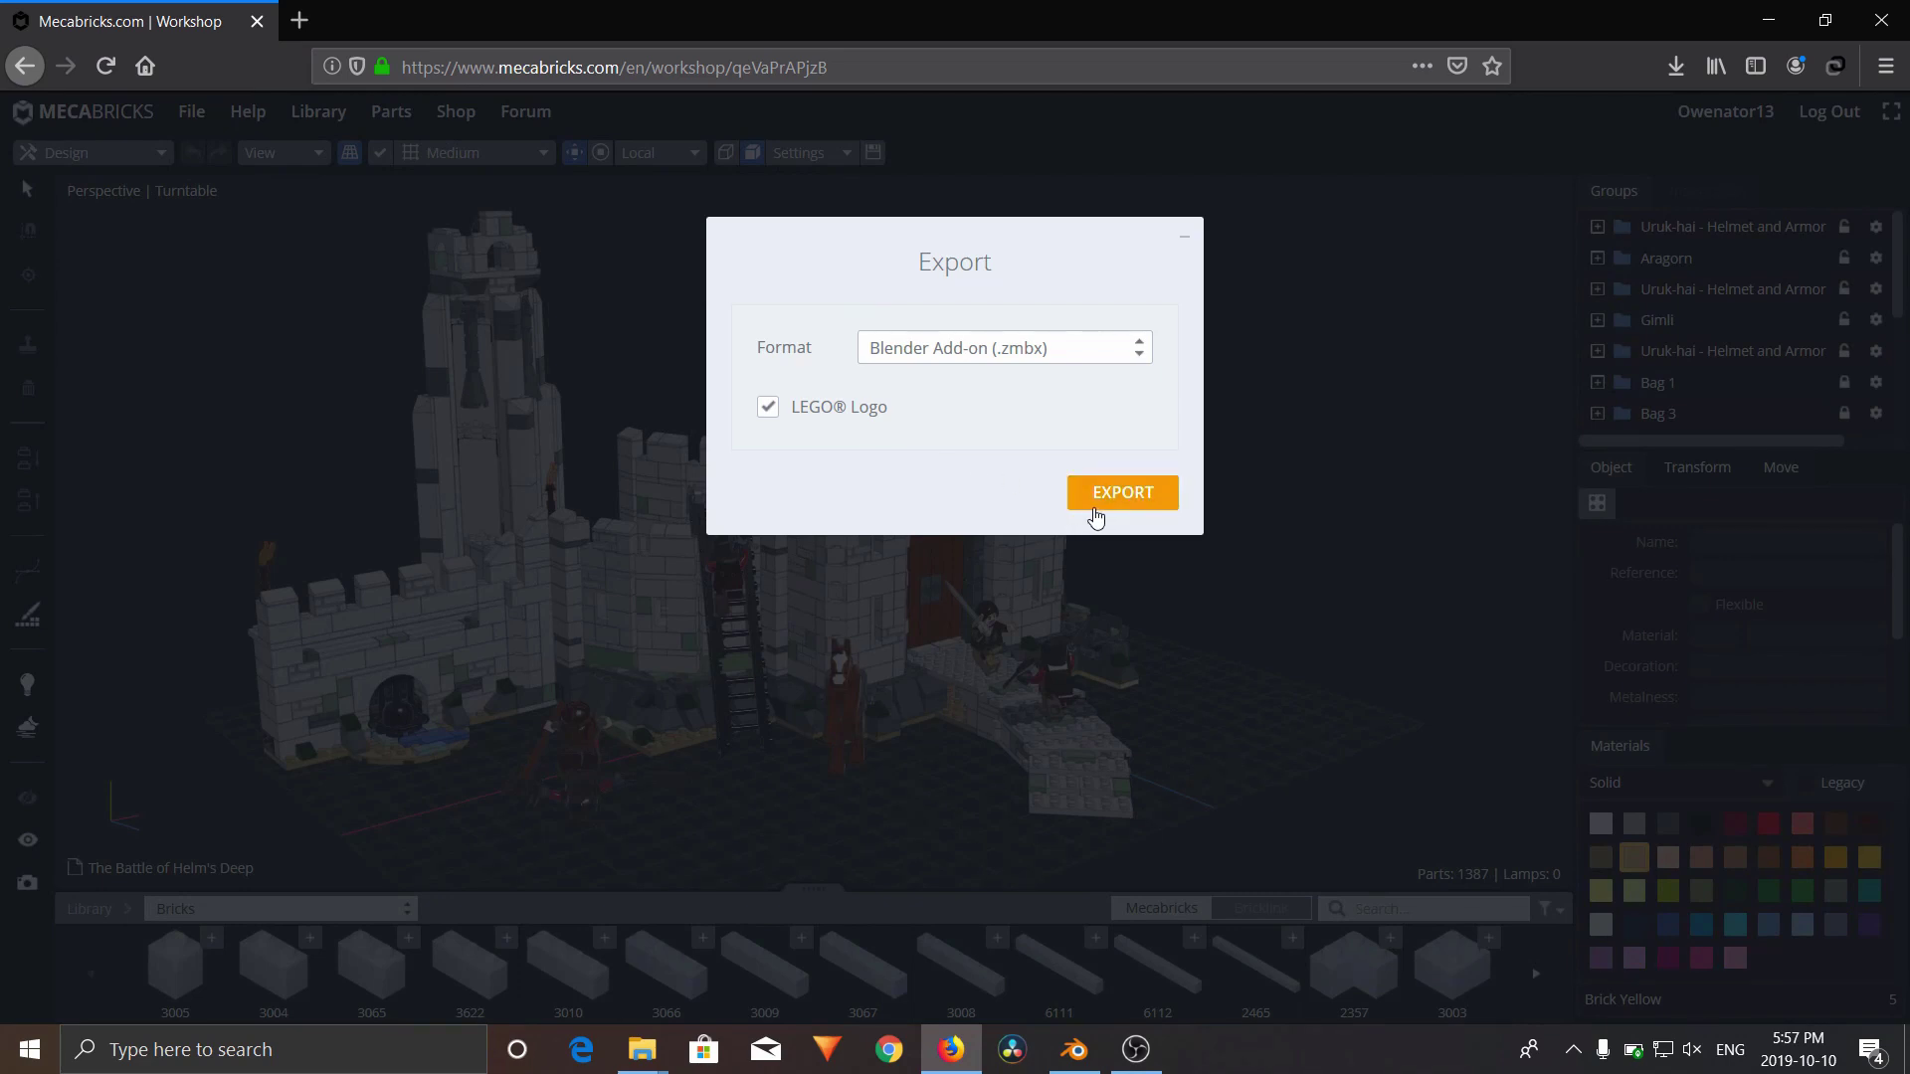
{"action": "left_click", "coordinate": [1094, 515]}
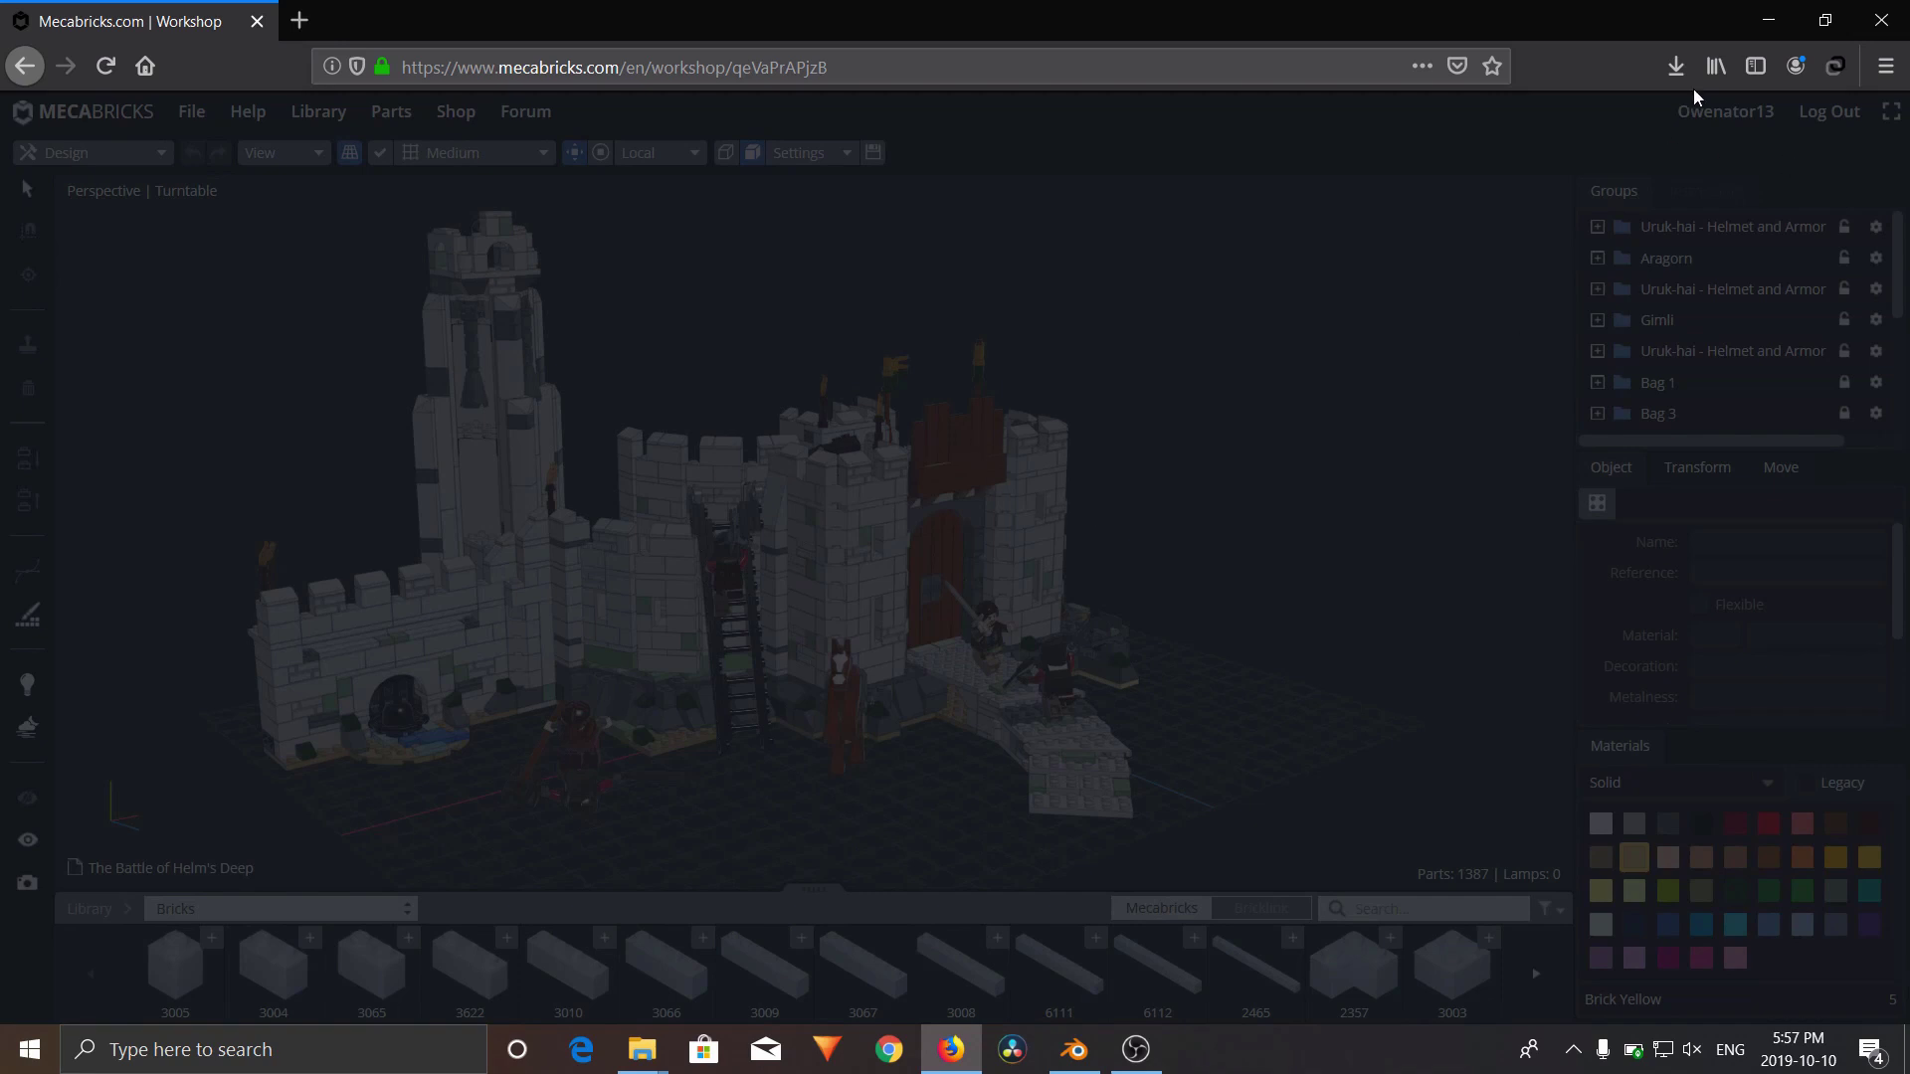
{"action": "left_click", "coordinate": [1676, 66]}
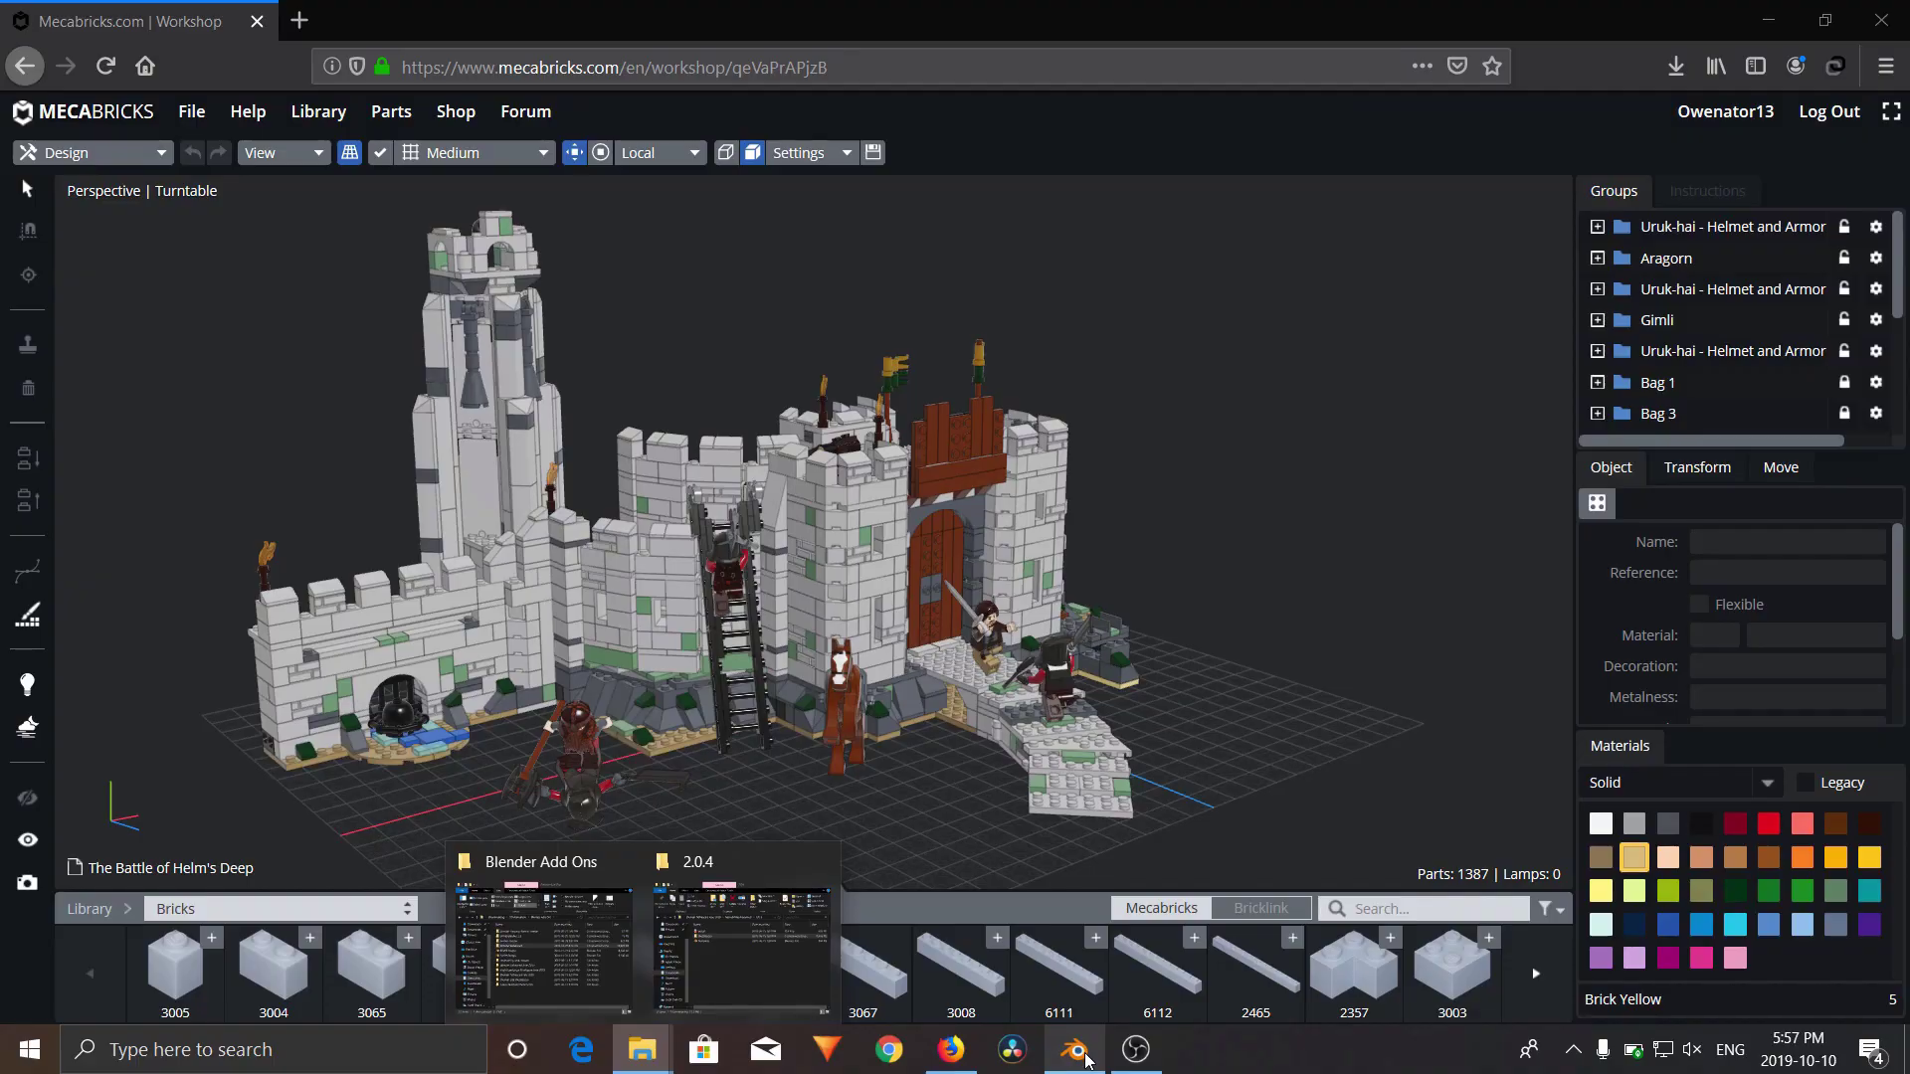
Switch to Blender and import the Mecabricks file The Battle of Helm's Deep.zmbx from the Downloads folder
{"action": "left_click", "coordinate": [1085, 1058]}
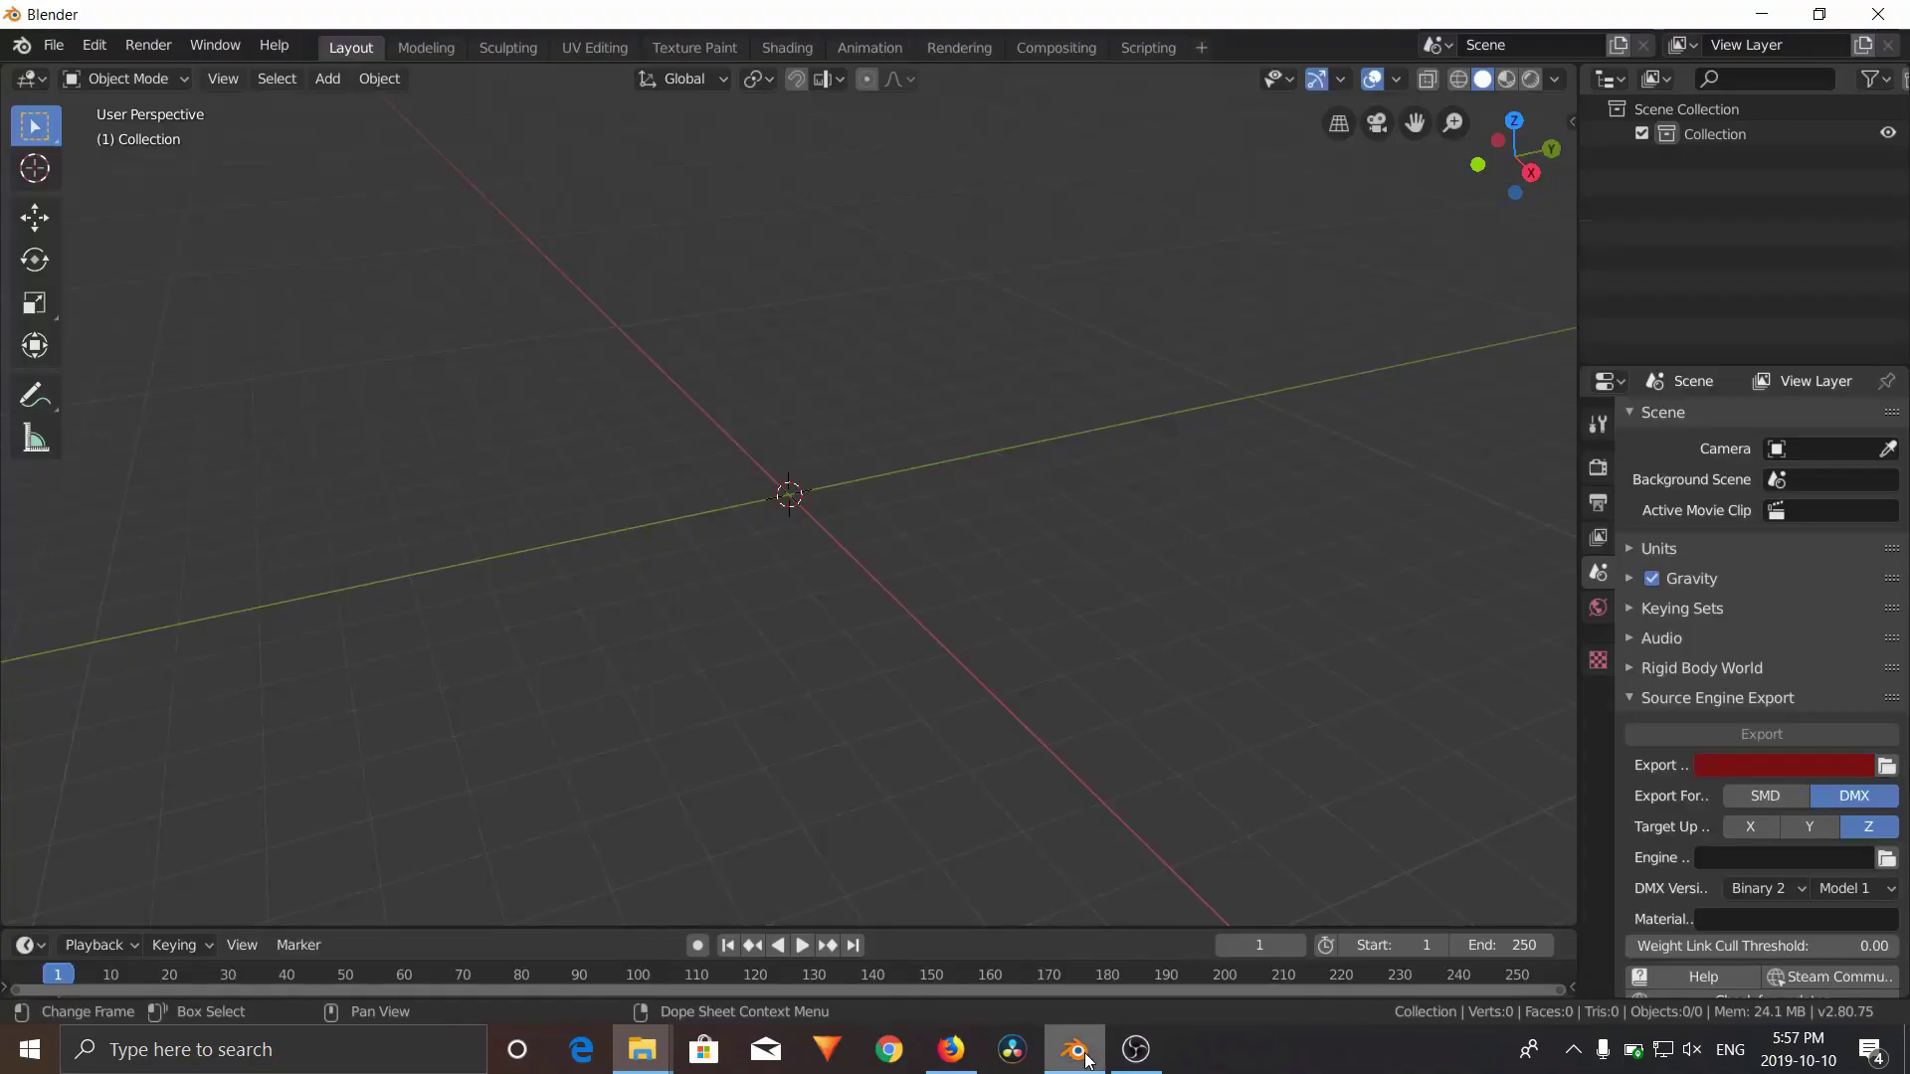
{"action": "left_click", "coordinate": [66, 41]}
{"action": "mouse_move", "coordinate": [199, 379]}
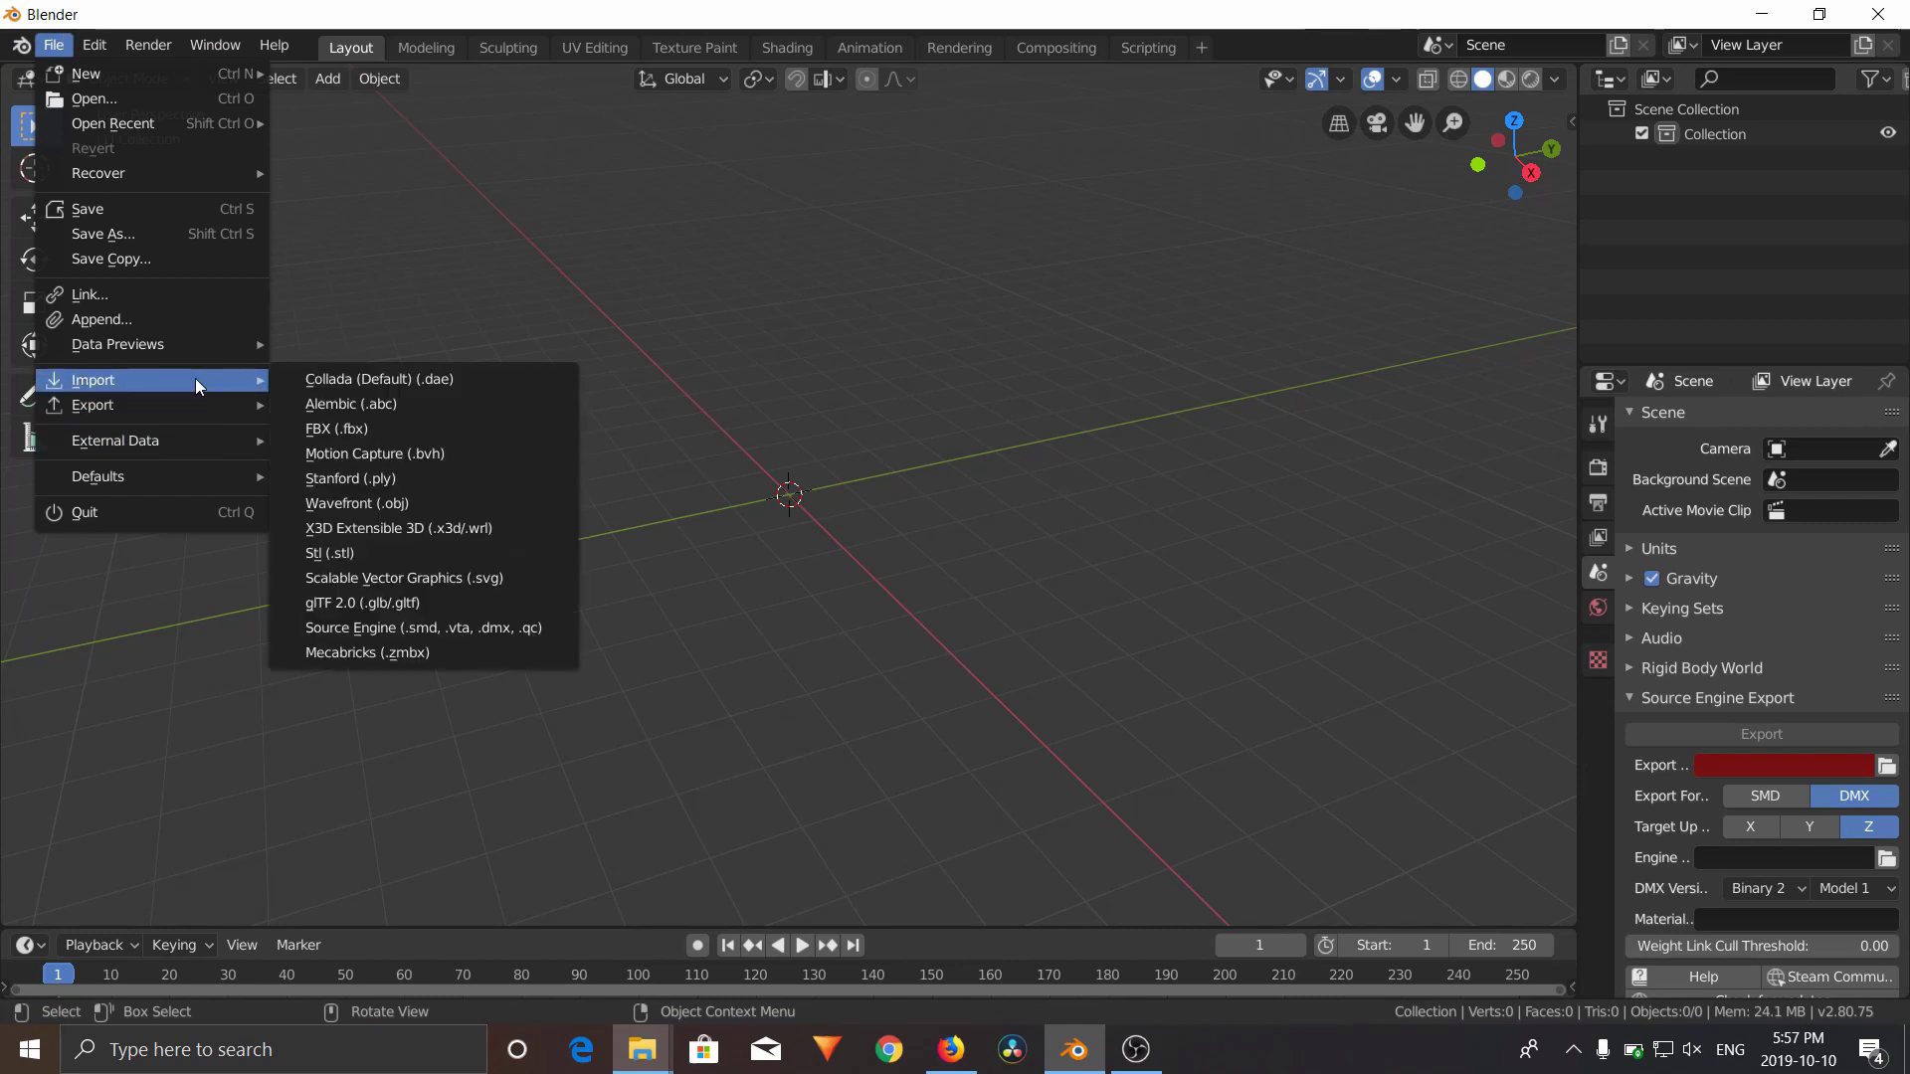
{"action": "left_click", "coordinate": [400, 656]}
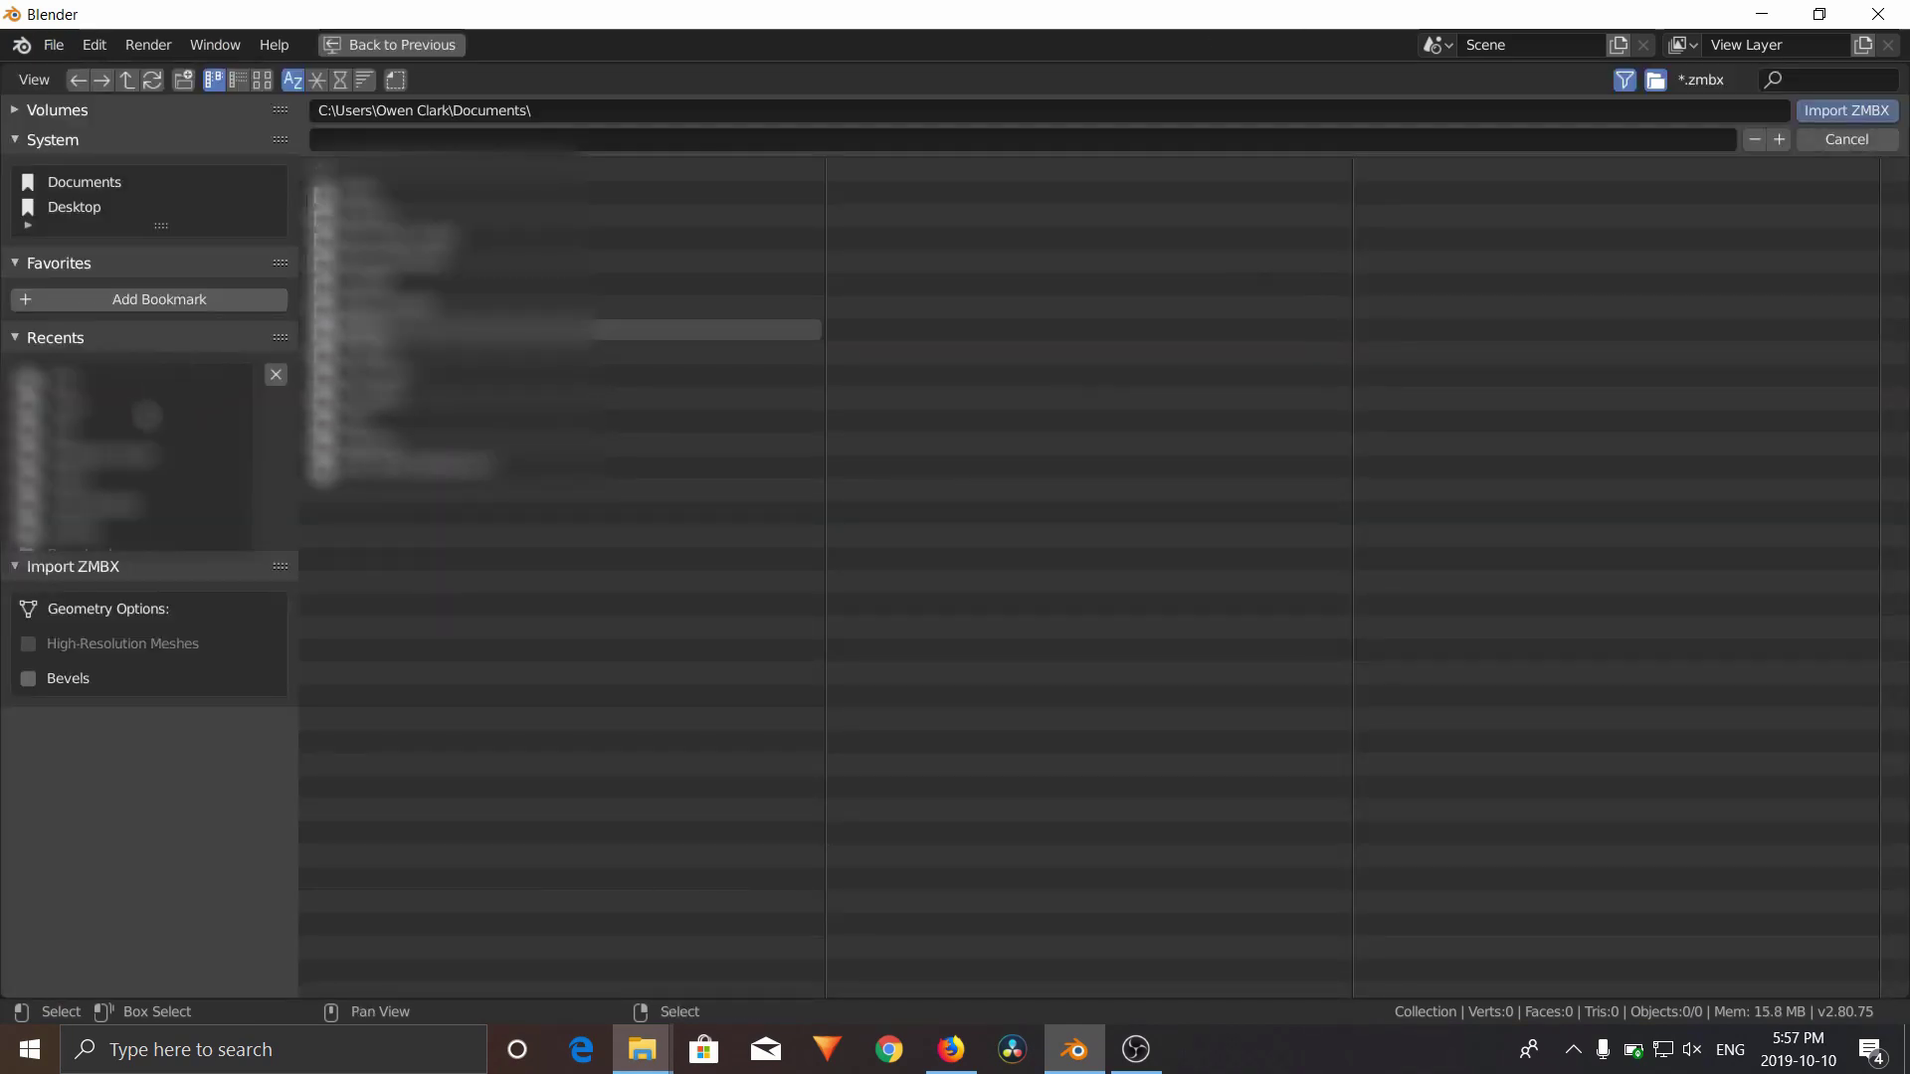
{"action": "scroll", "coordinate": [83, 200], "scroll_direction": "down", "scroll_amount": 2}
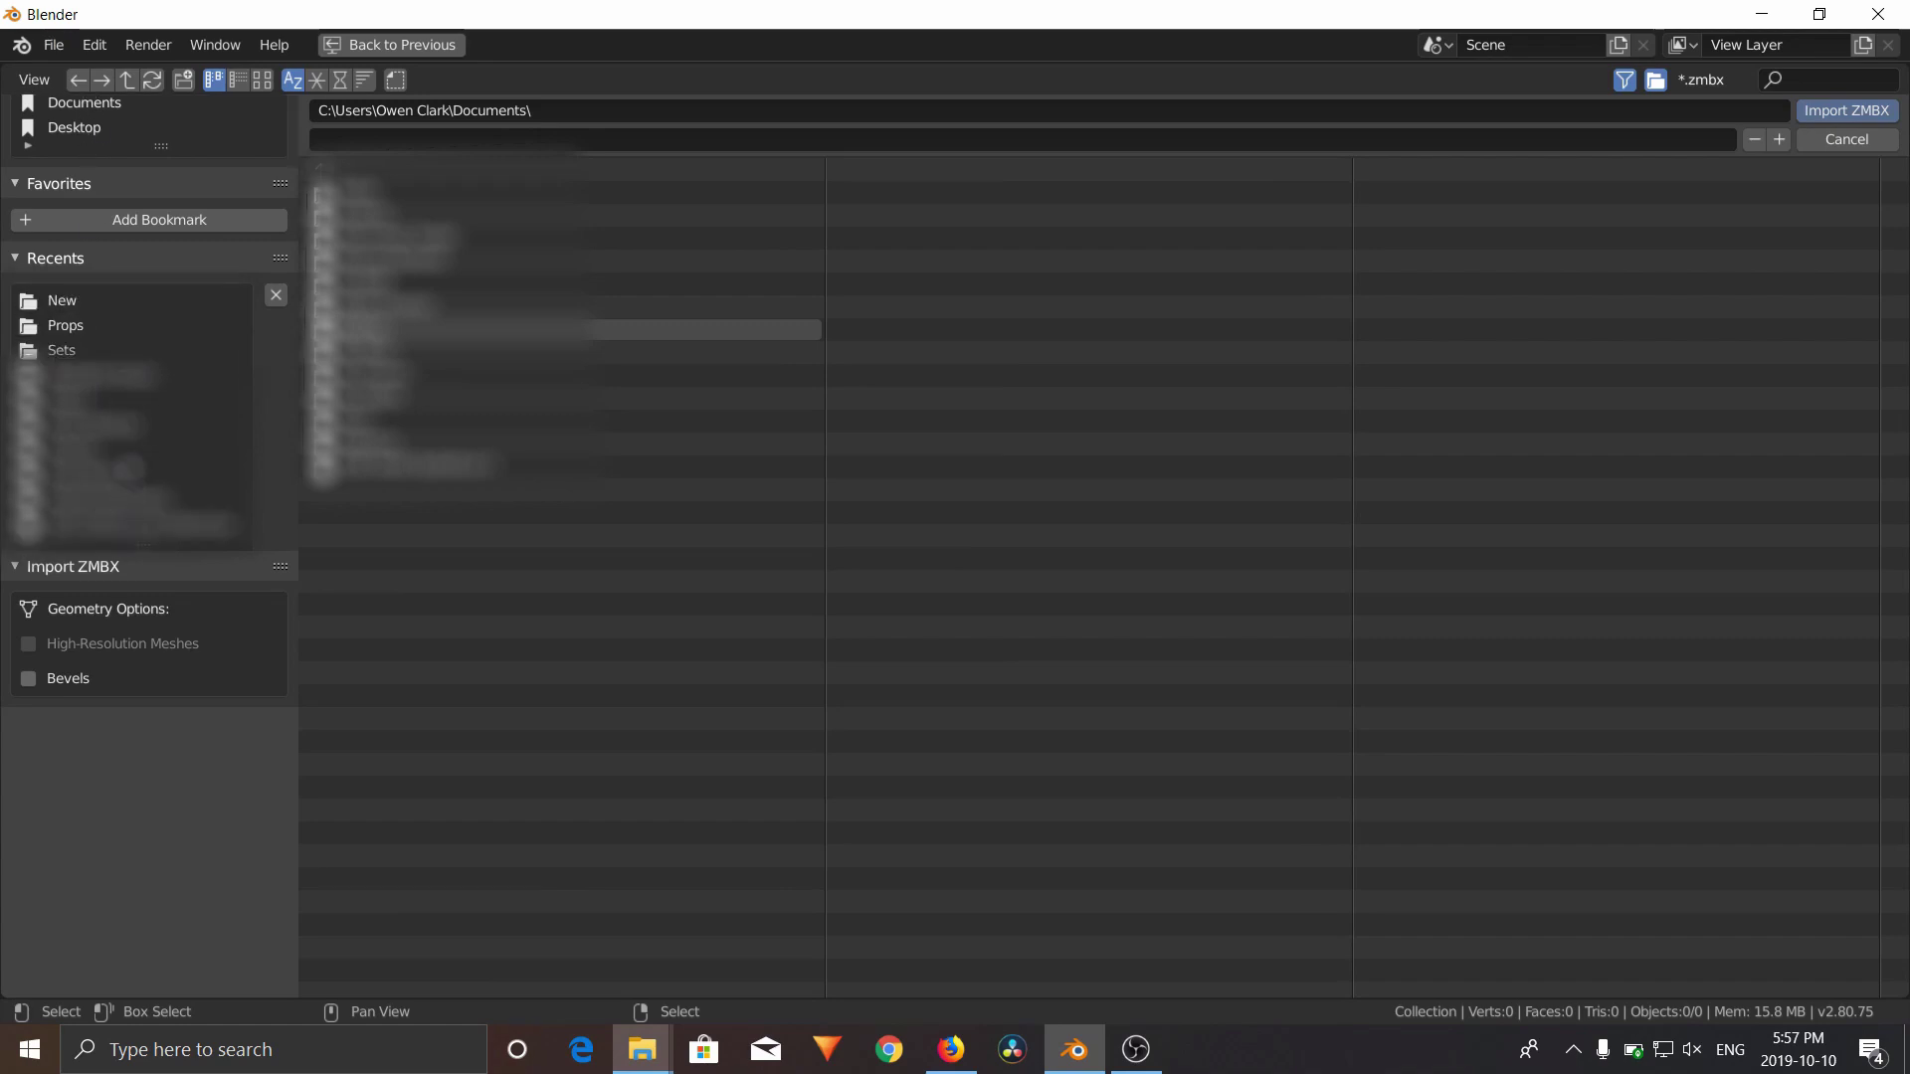
{"action": "left_click", "coordinate": [130, 475]}
{"action": "left_click", "coordinate": [437, 533]}
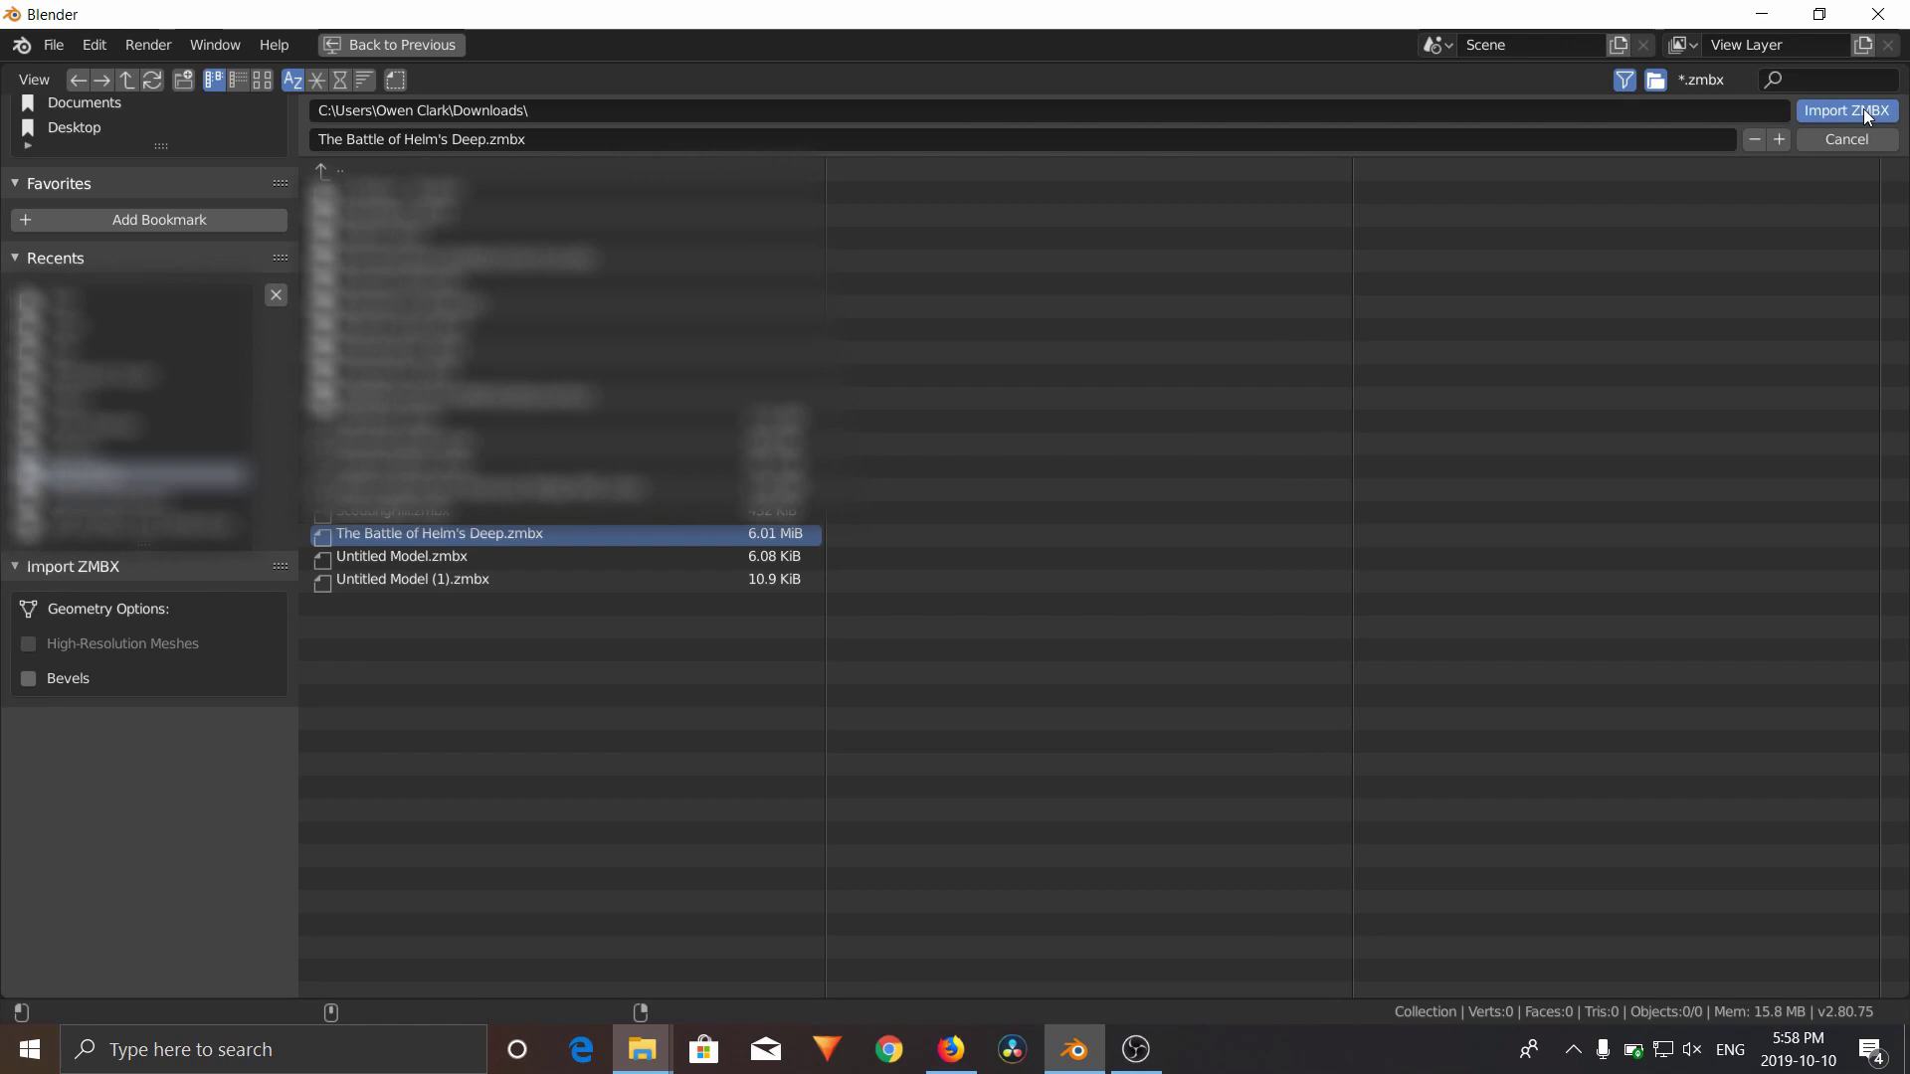
{"action": "left_click", "coordinate": [1812, 120]}
{"action": "middle_click_drag", "start_coordinate": [1243, 545], "coordinate": [1126, 559]}
{"action": "scroll", "coordinate": [1124, 558], "scroll_direction": "up", "scroll_amount": 3}
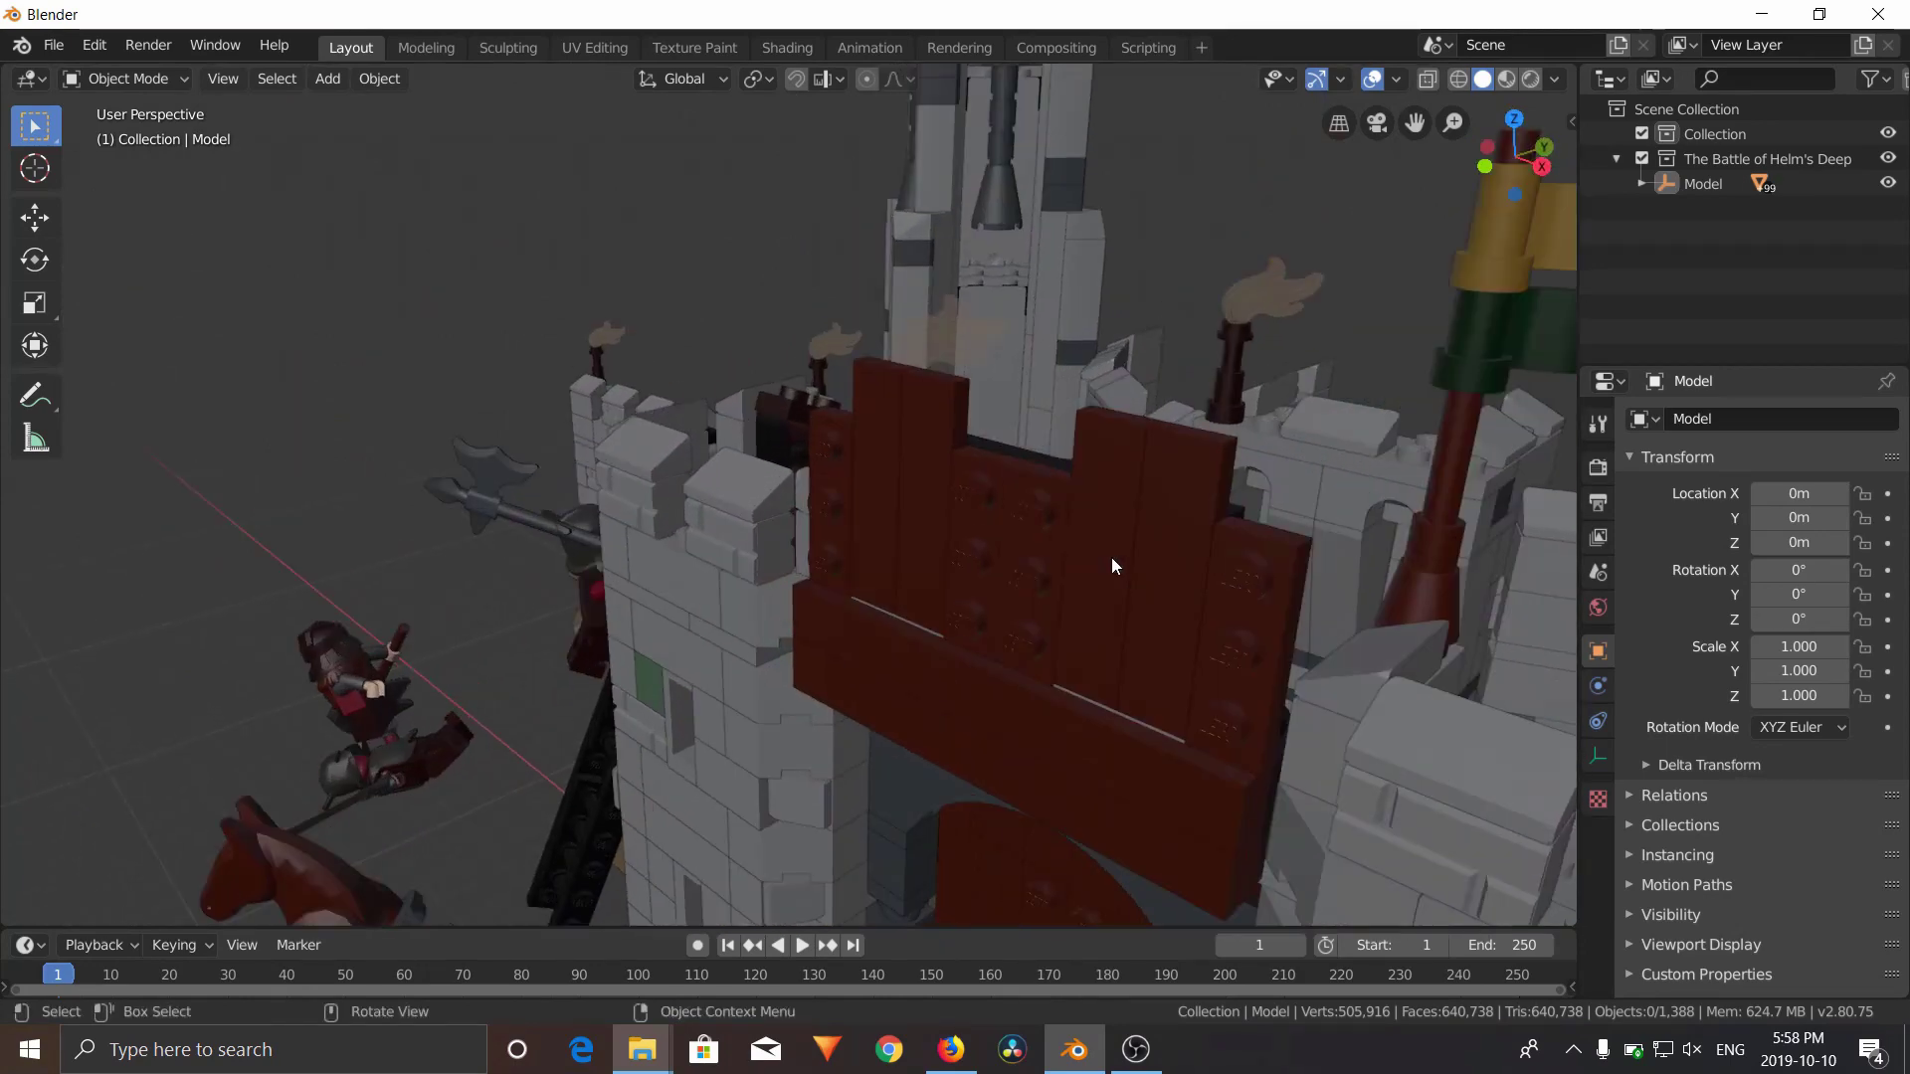
Examine the imported Helm's Deep model from several angles, both from a distance and close up
{"action": "scroll", "coordinate": [1112, 557], "scroll_direction": "down", "scroll_amount": 8}
{"action": "scroll", "coordinate": [1100, 548], "scroll_direction": "down", "scroll_amount": 2}
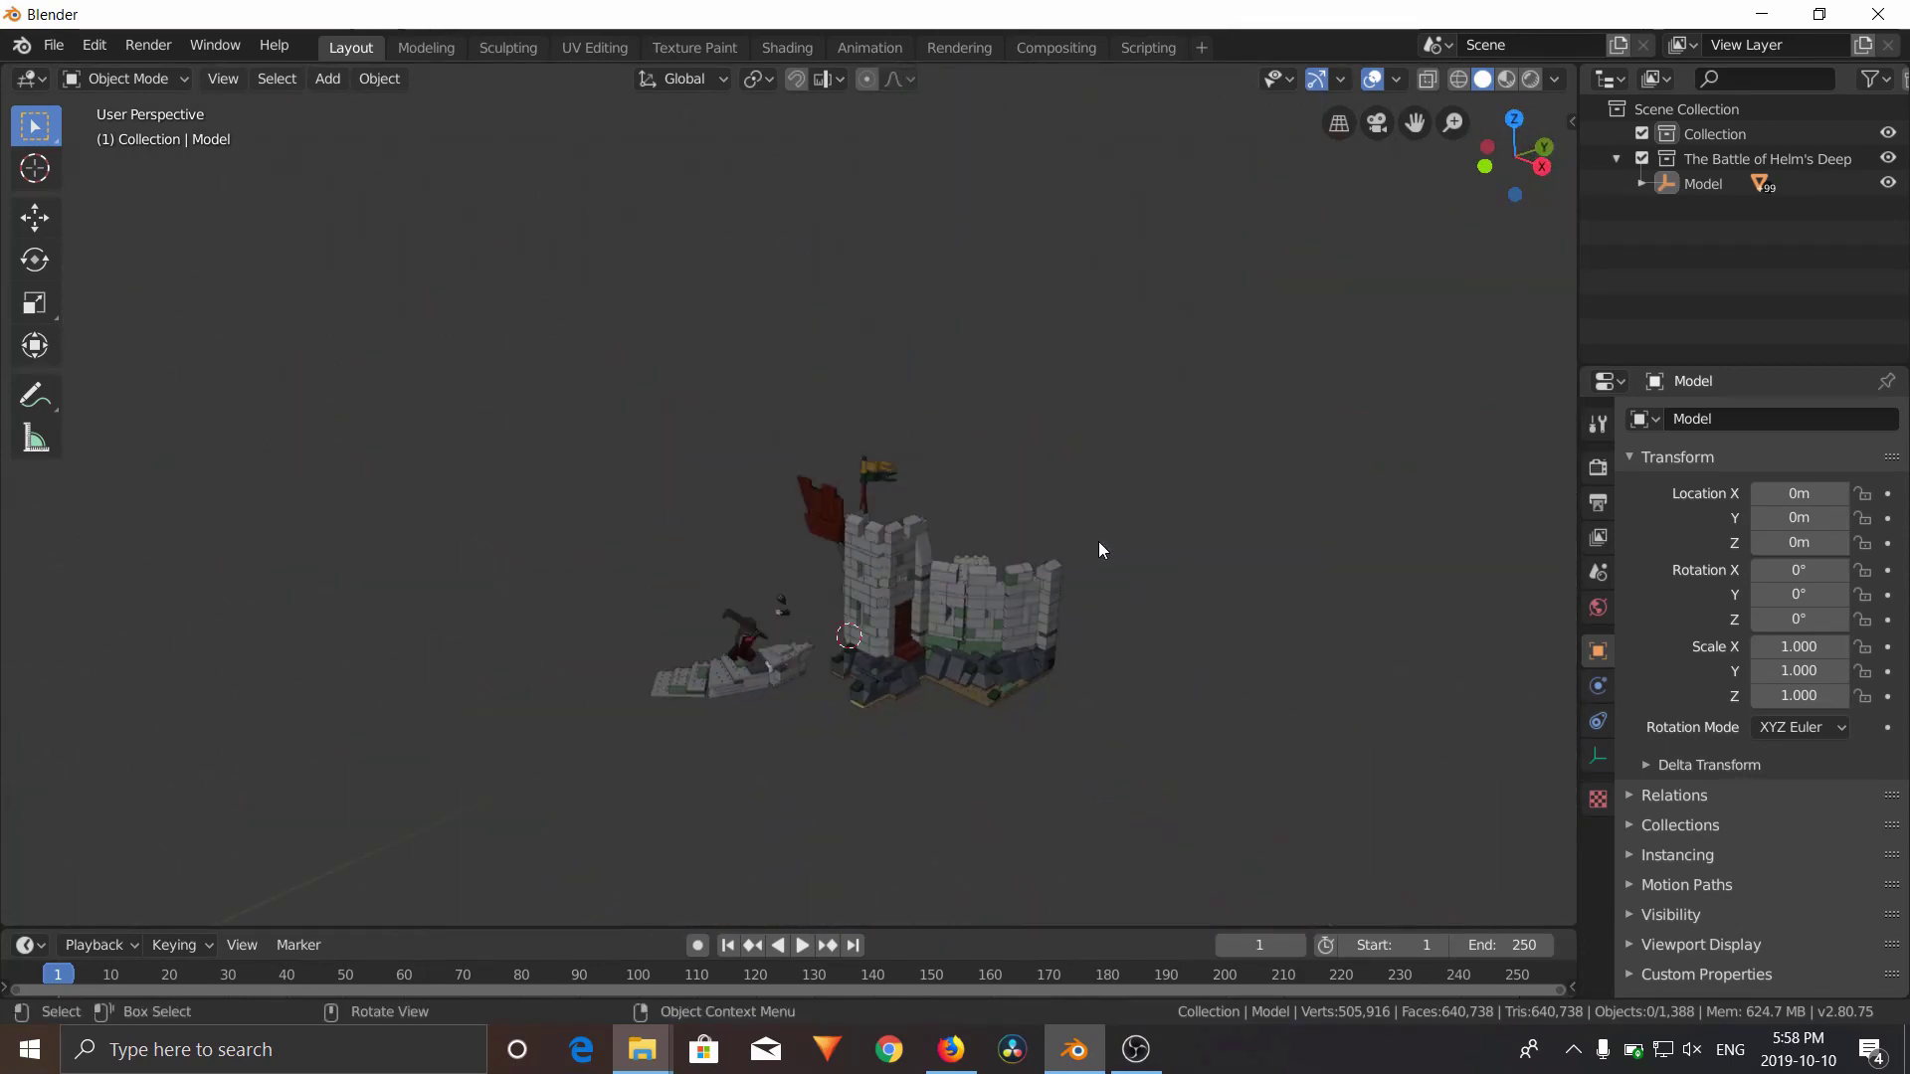
{"action": "scroll", "coordinate": [1089, 544], "scroll_direction": "up", "scroll_amount": 2}
{"action": "scroll", "coordinate": [1076, 541], "scroll_direction": "up", "scroll_amount": 6}
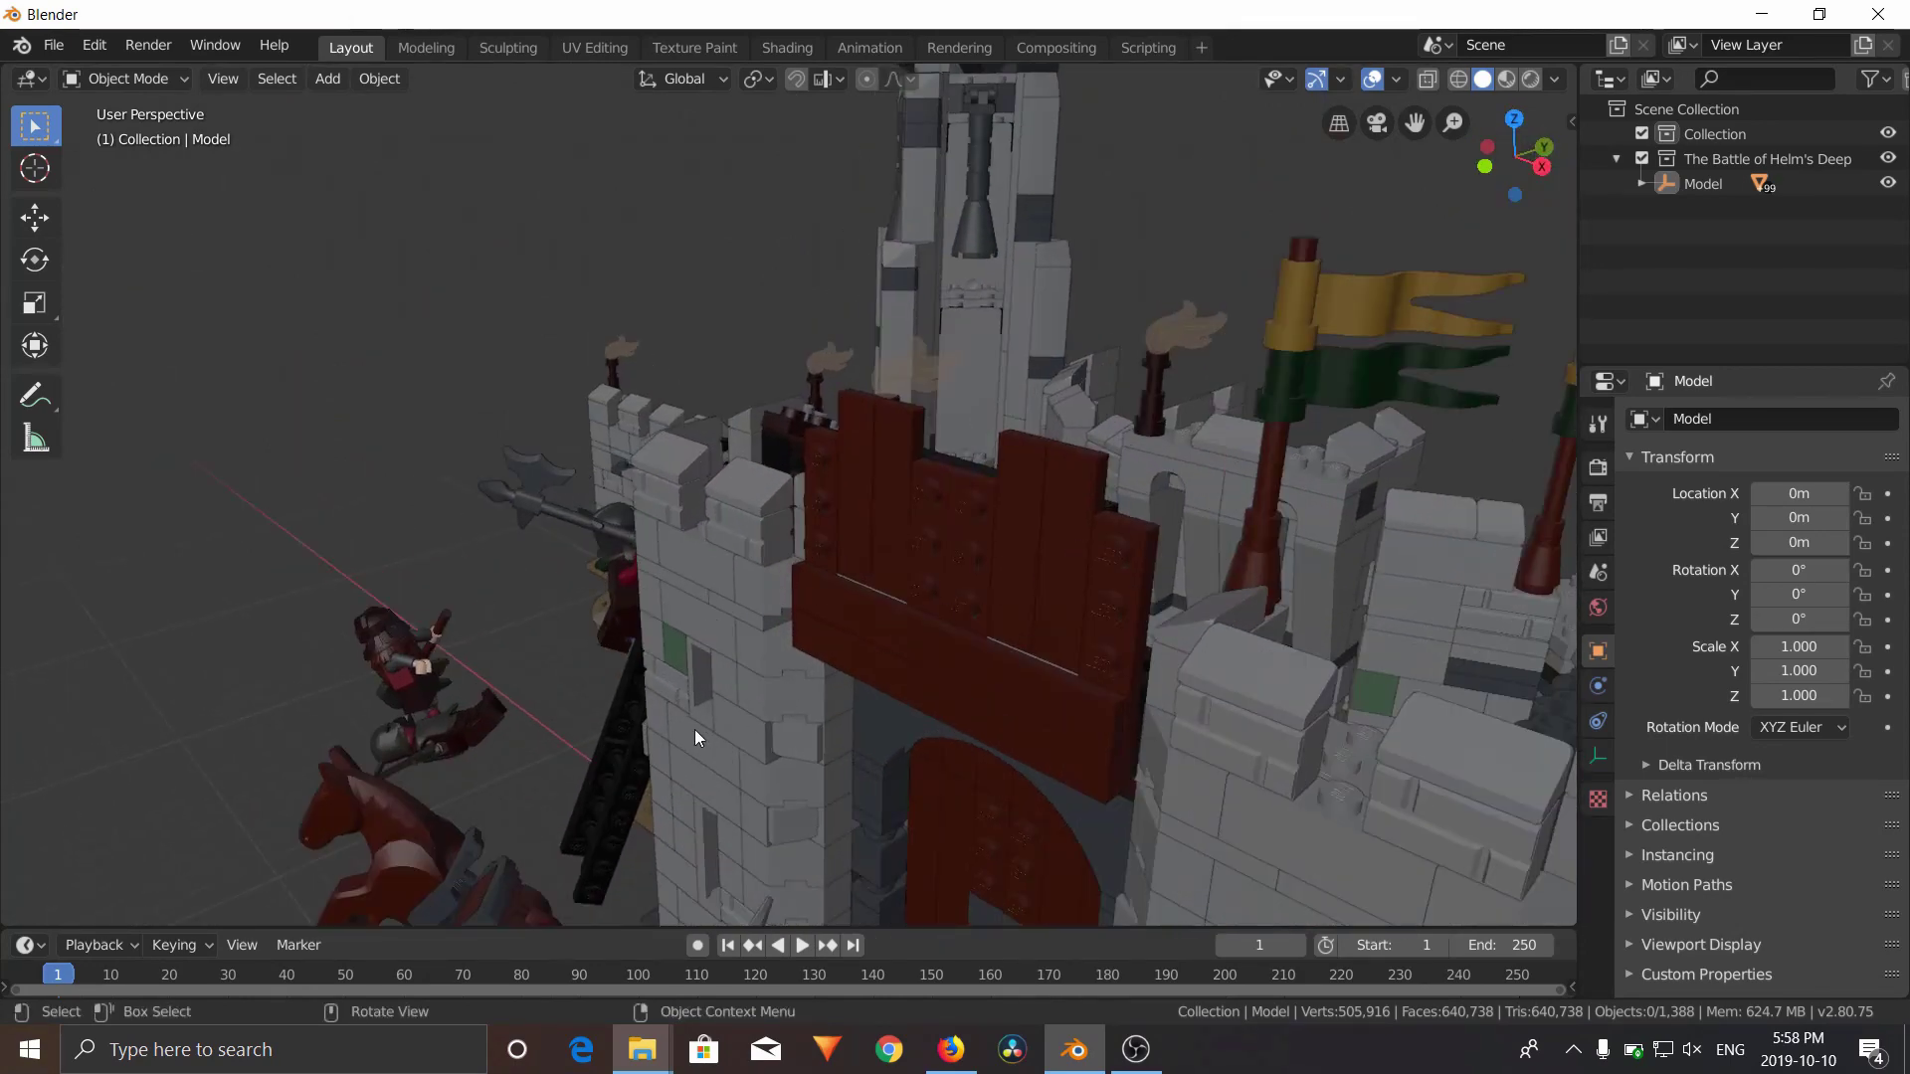
{"action": "middle_click_drag", "start_coordinate": [696, 733], "coordinate": [921, 653]}
{"action": "scroll", "coordinate": [955, 624], "scroll_direction": "down", "scroll_amount": 6}
{"action": "middle_click_drag", "start_coordinate": [987, 529], "coordinate": [653, 561]}
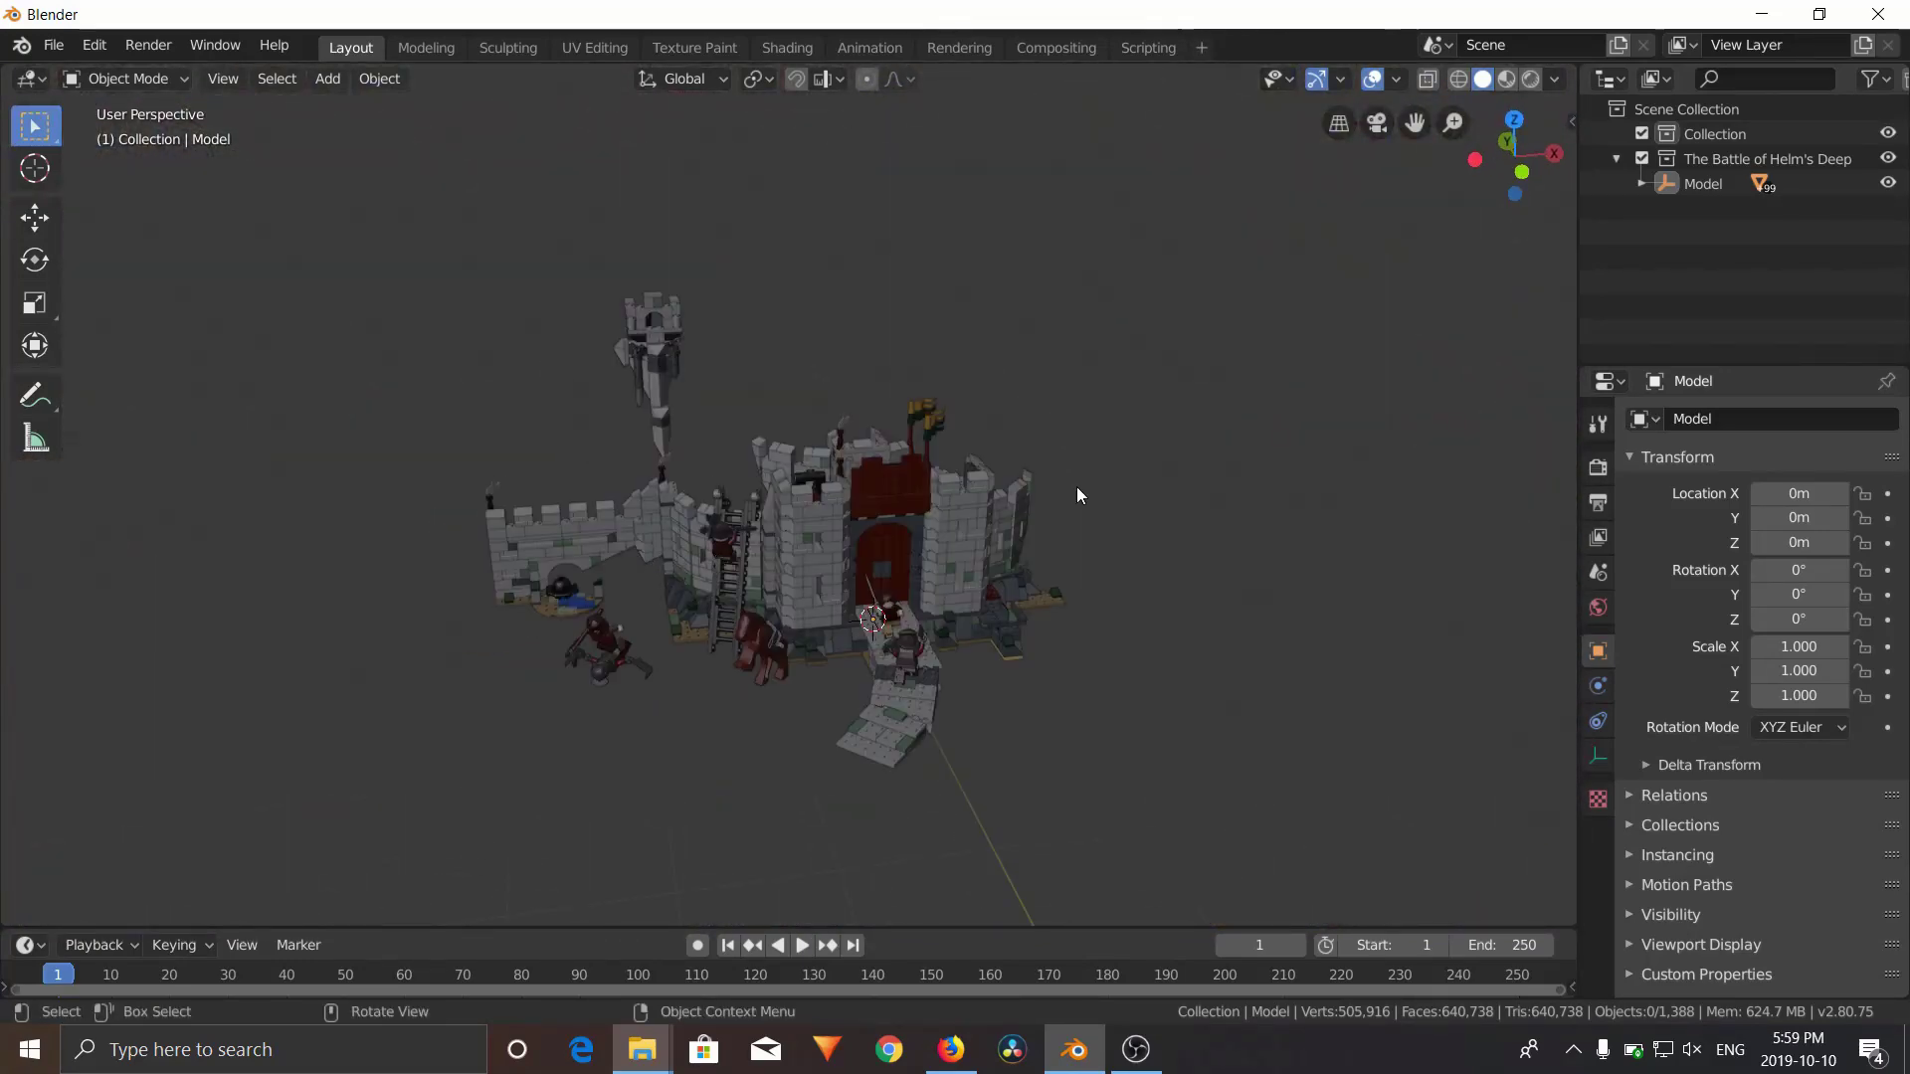
{"action": "scroll", "coordinate": [1074, 492], "scroll_direction": "up", "scroll_amount": 2}
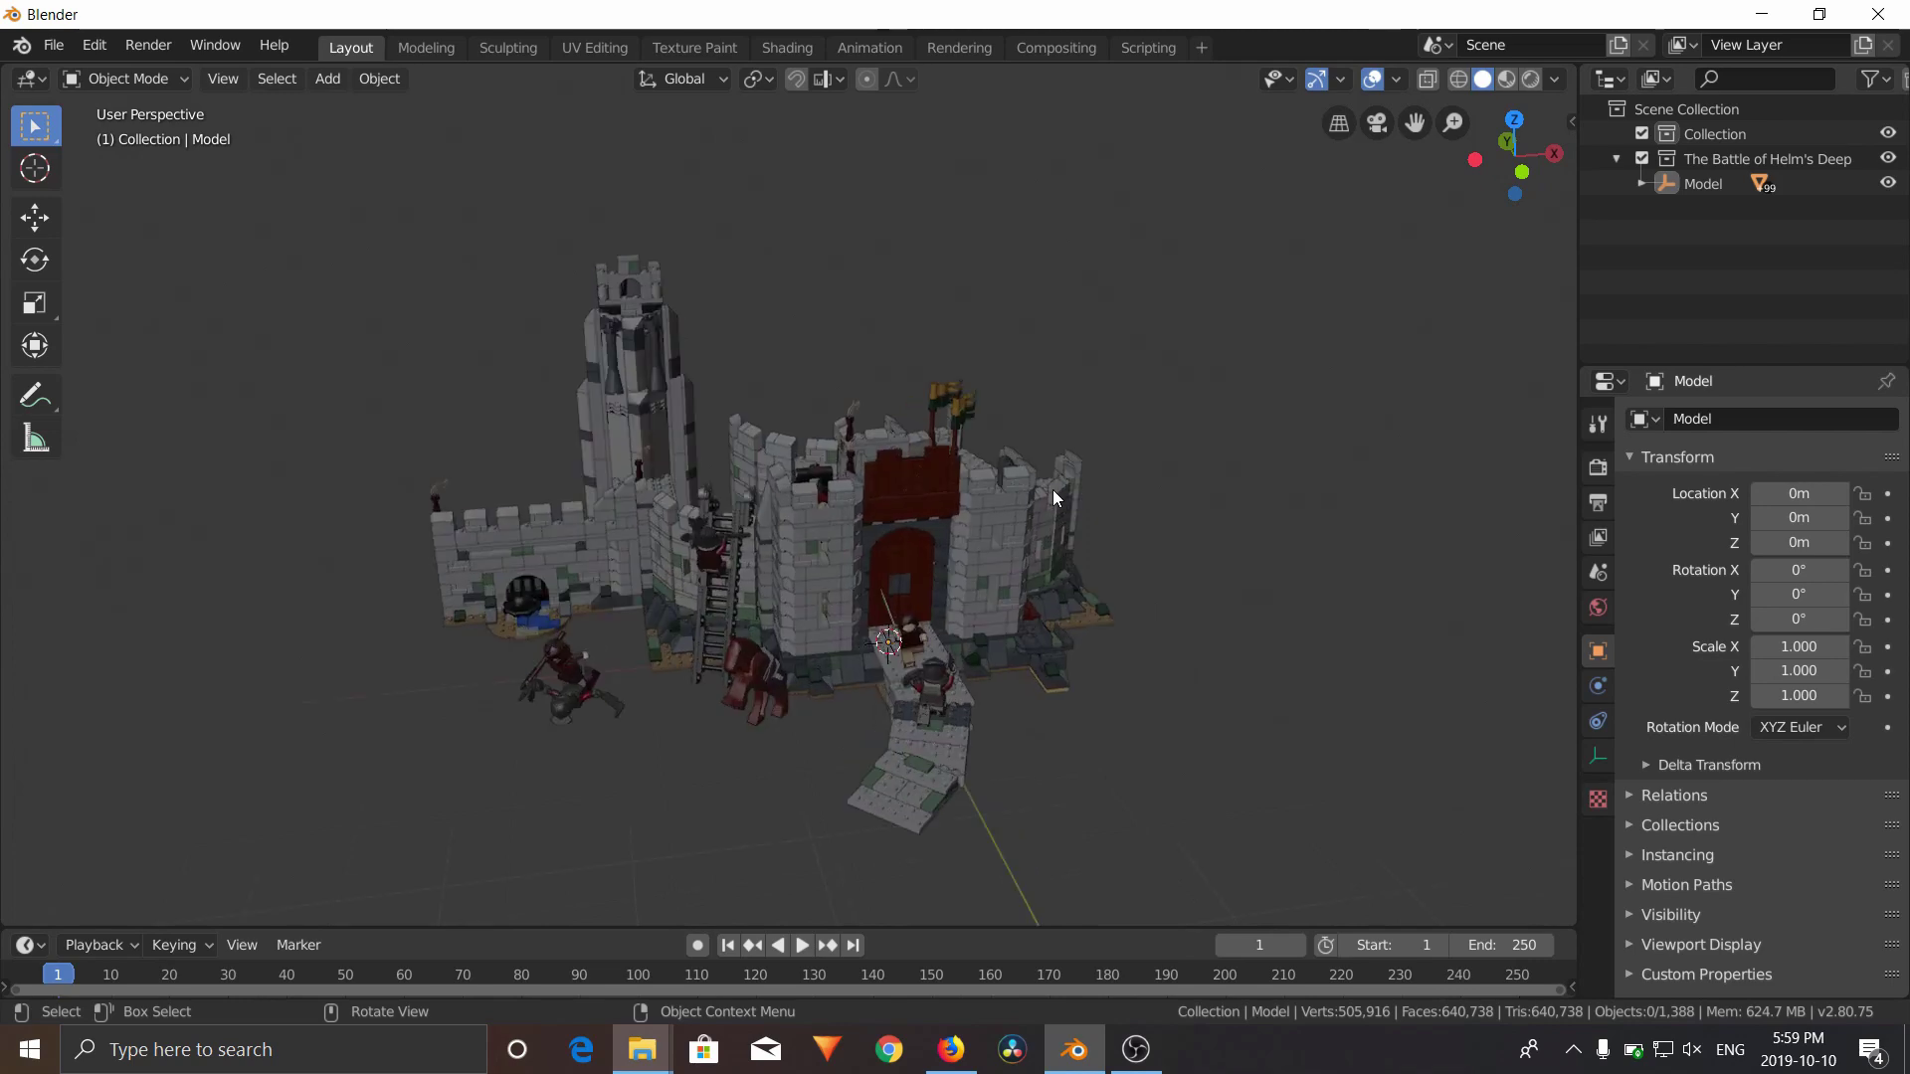
{"action": "scroll", "coordinate": [1052, 489], "scroll_direction": "up", "scroll_amount": 4}
{"action": "middle_click_drag", "start_coordinate": [1257, 600], "coordinate": [1224, 547]}
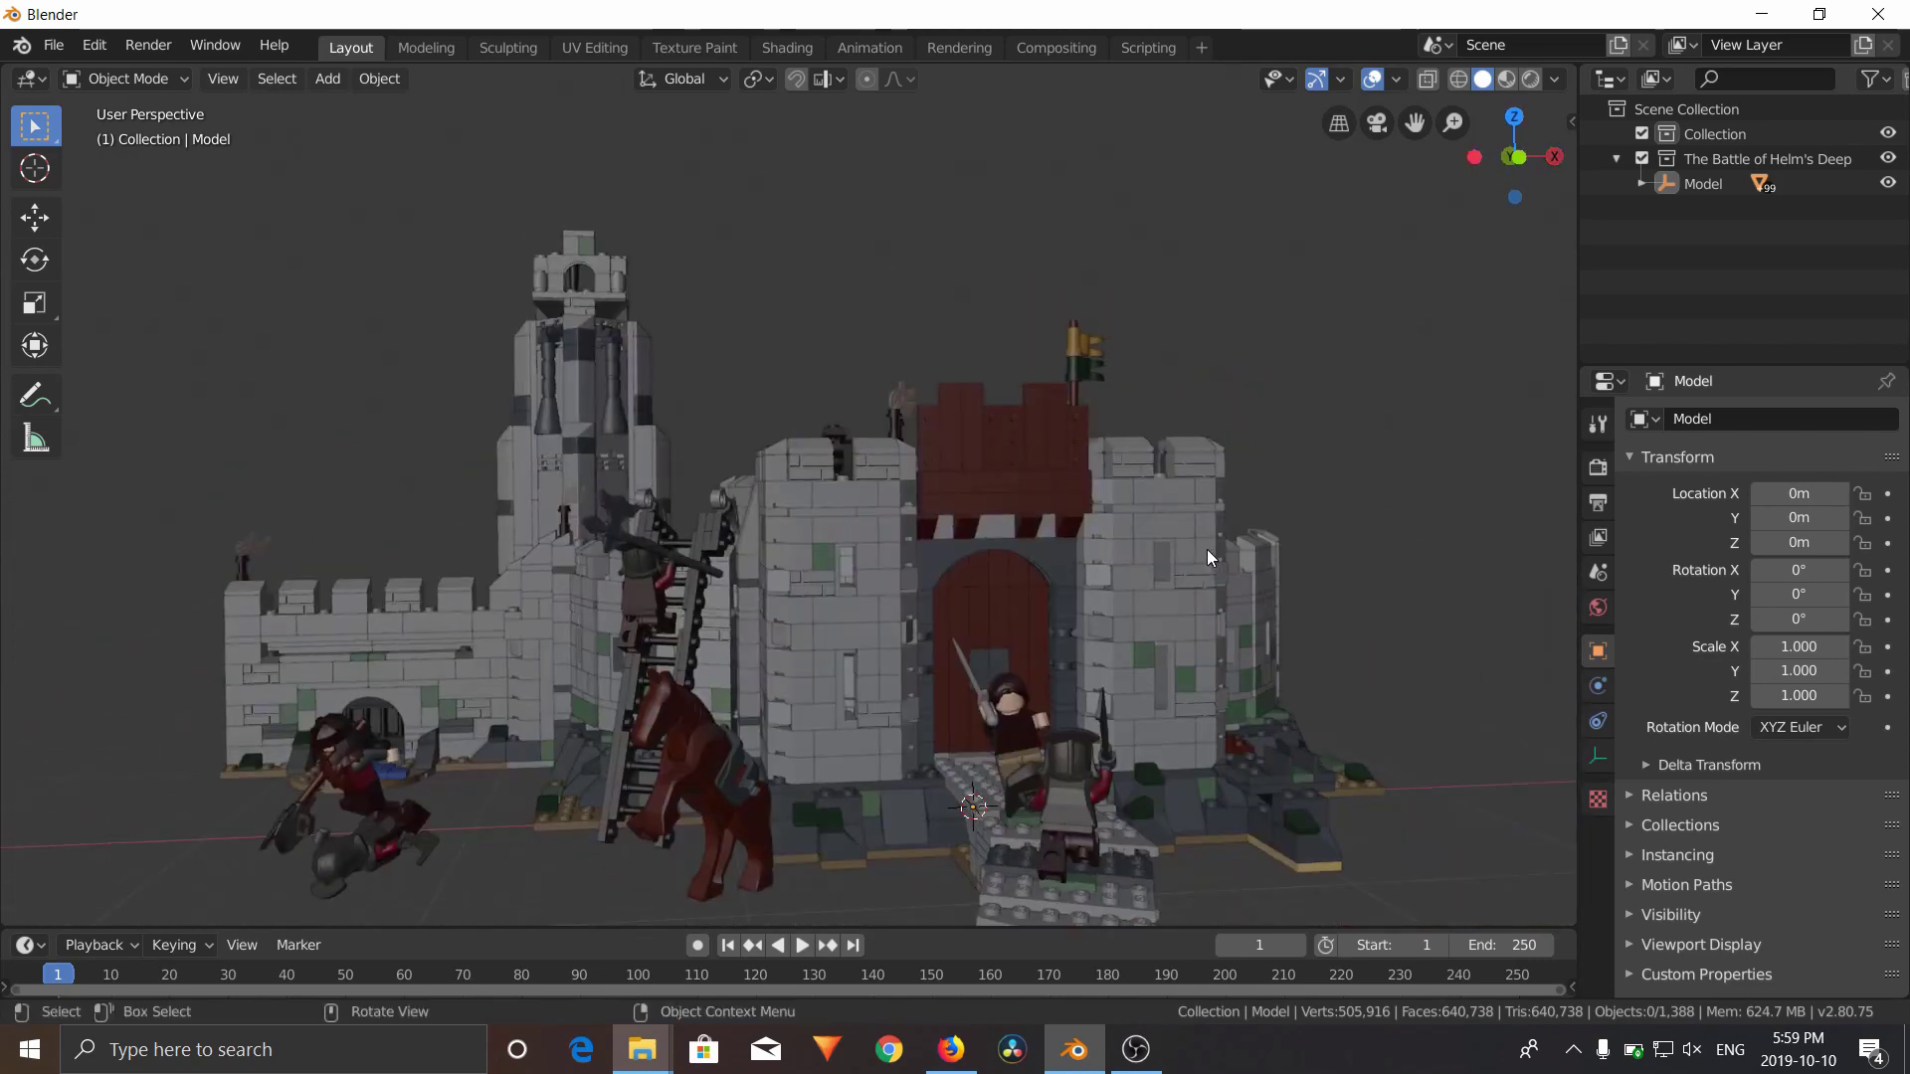
Set the 3D viewport's clip end to 100000 m and check the castle's display from far away and near
{"action": "key", "text": "n"}
{"action": "left_click", "coordinate": [1562, 219]}
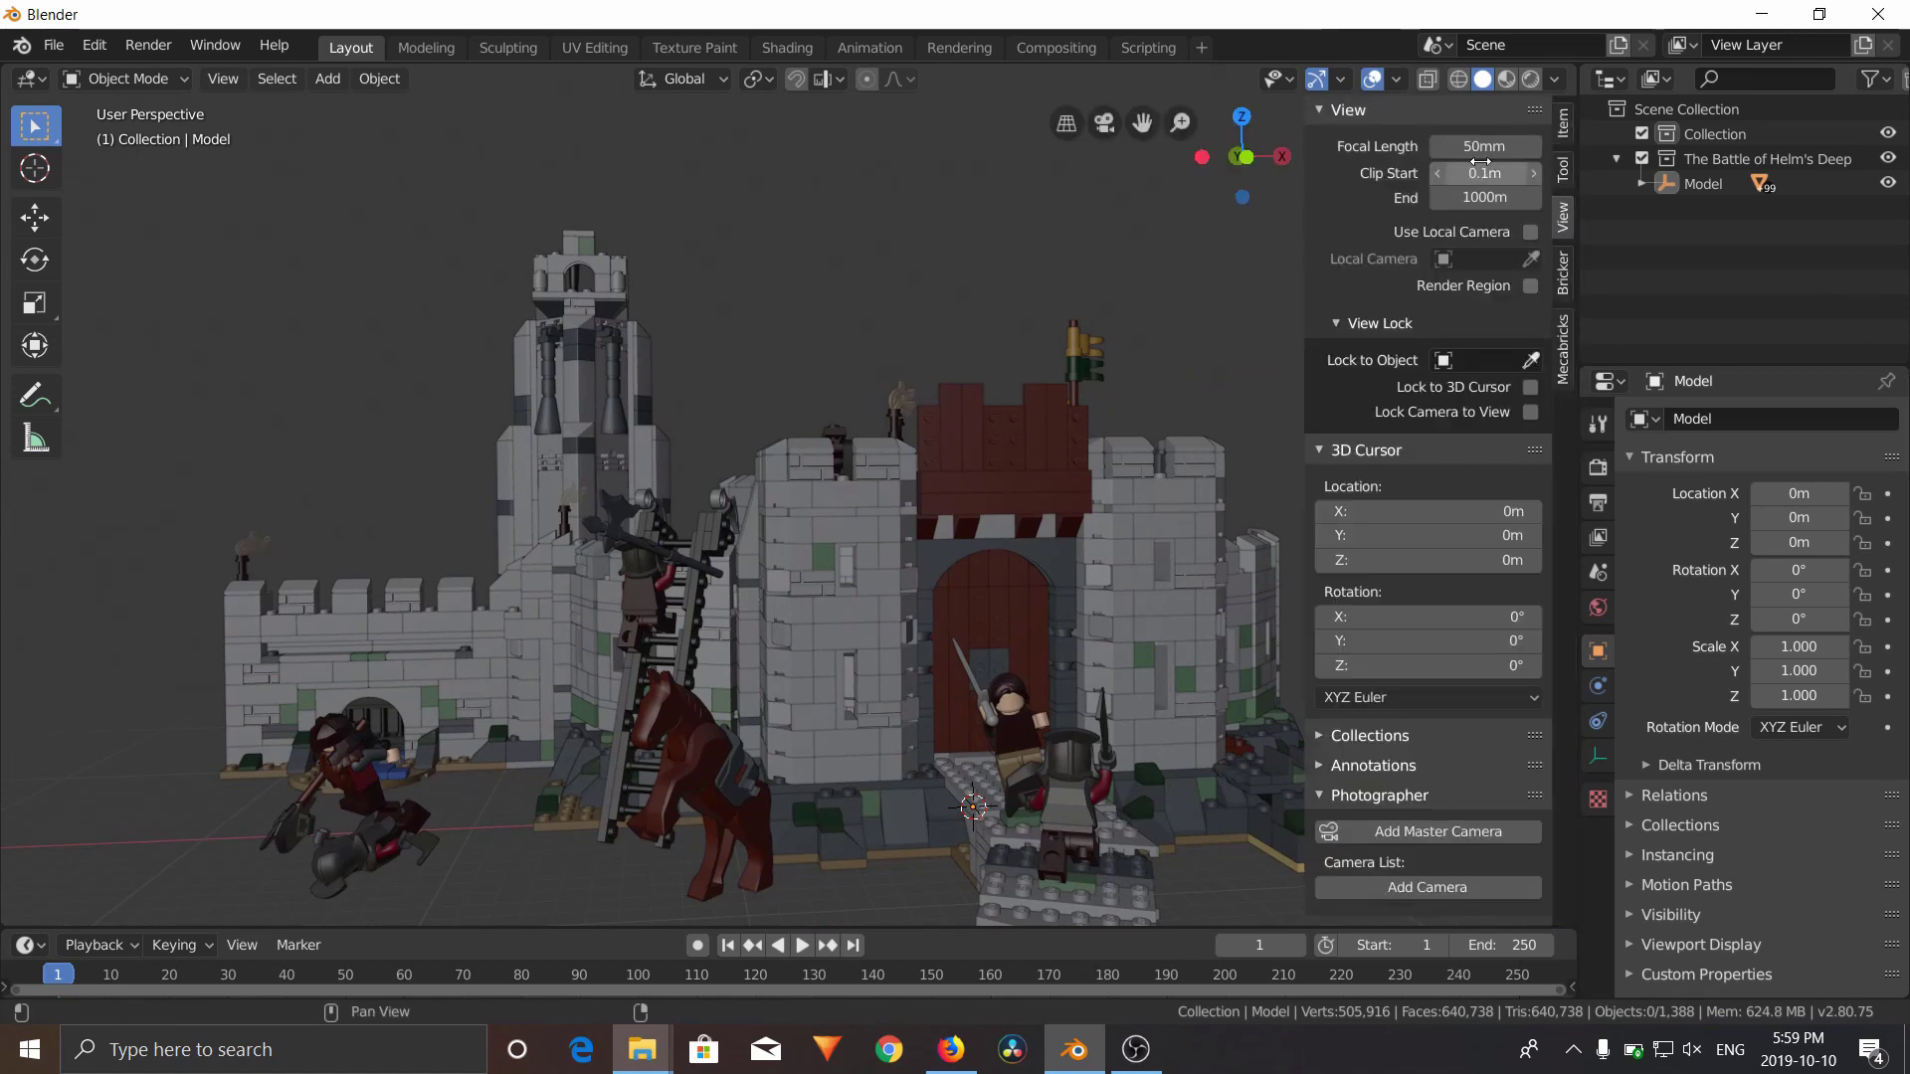
{"action": "left_click", "coordinate": [1481, 198]}
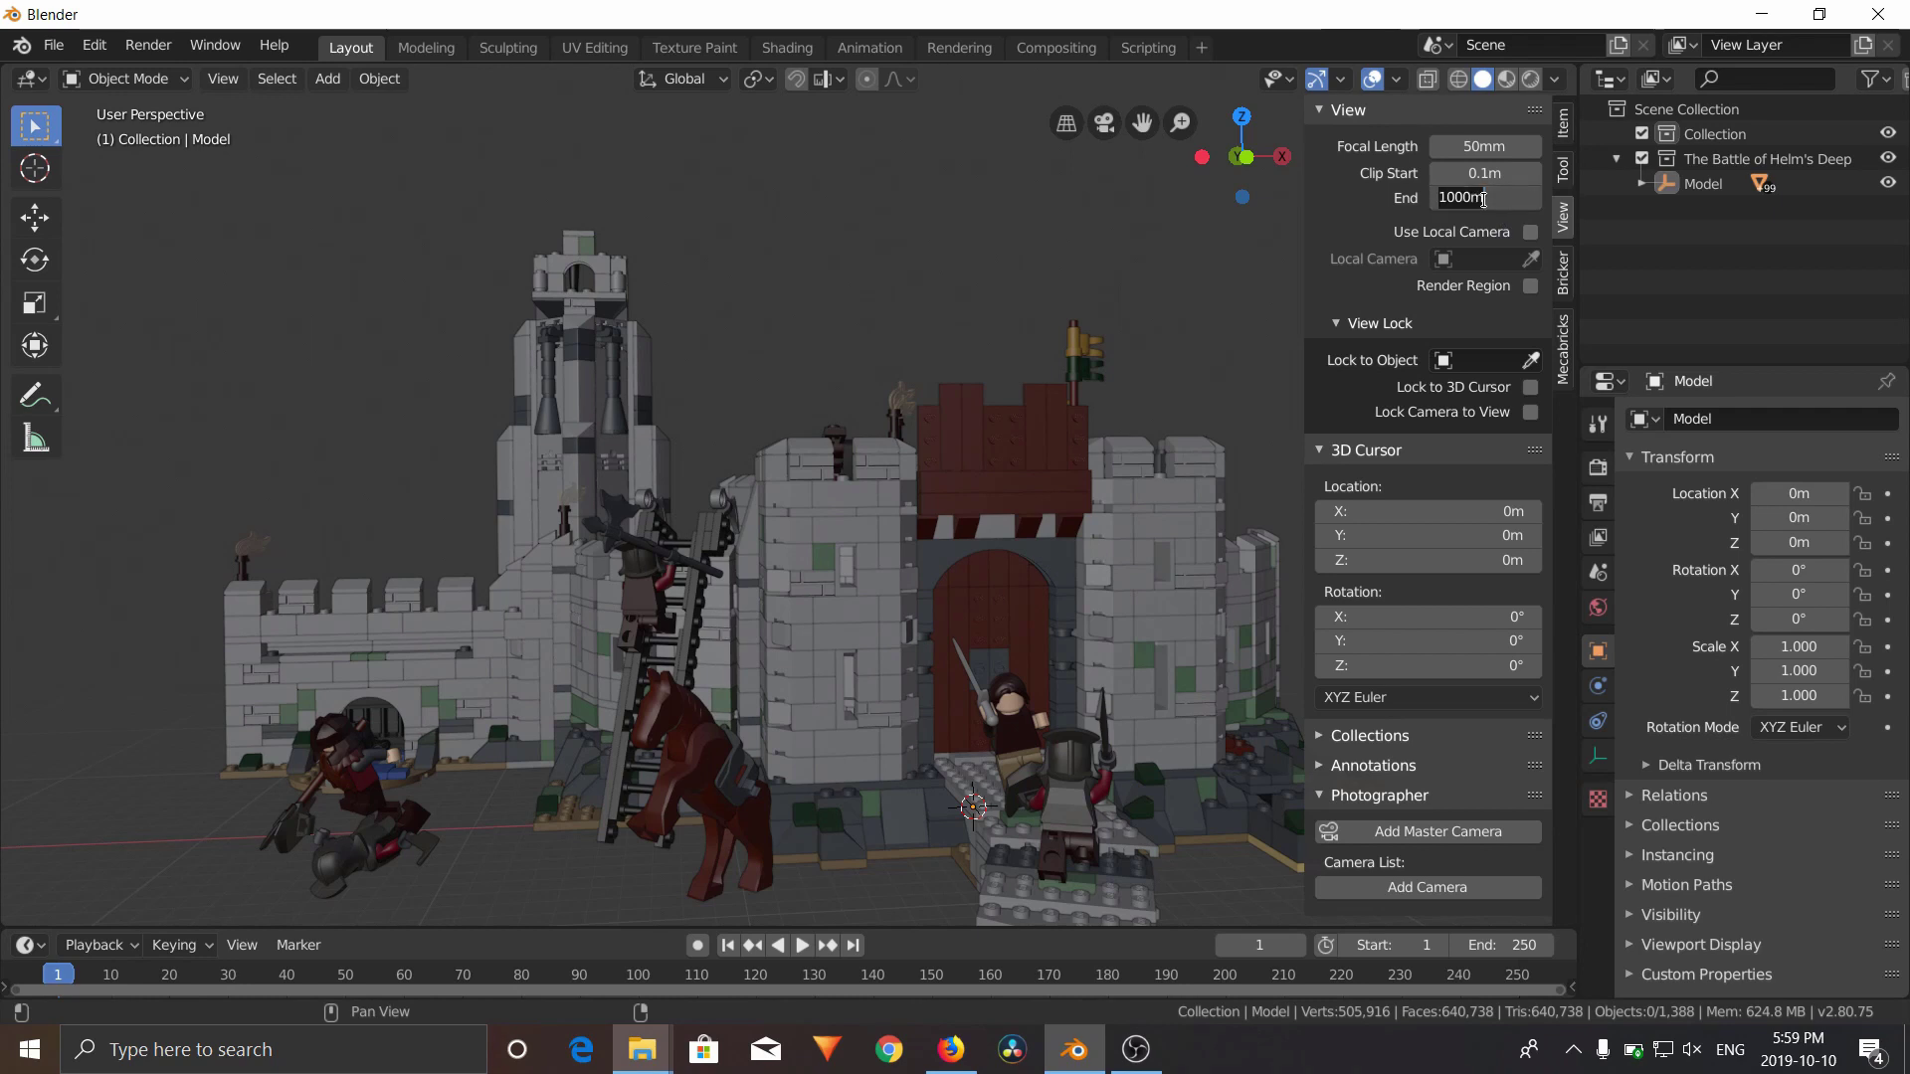
{"action": "left_click", "coordinate": [1470, 196]}
{"action": "key", "text": "Return"}
{"action": "scroll", "coordinate": [821, 456], "scroll_direction": "down", "scroll_amount": 7}
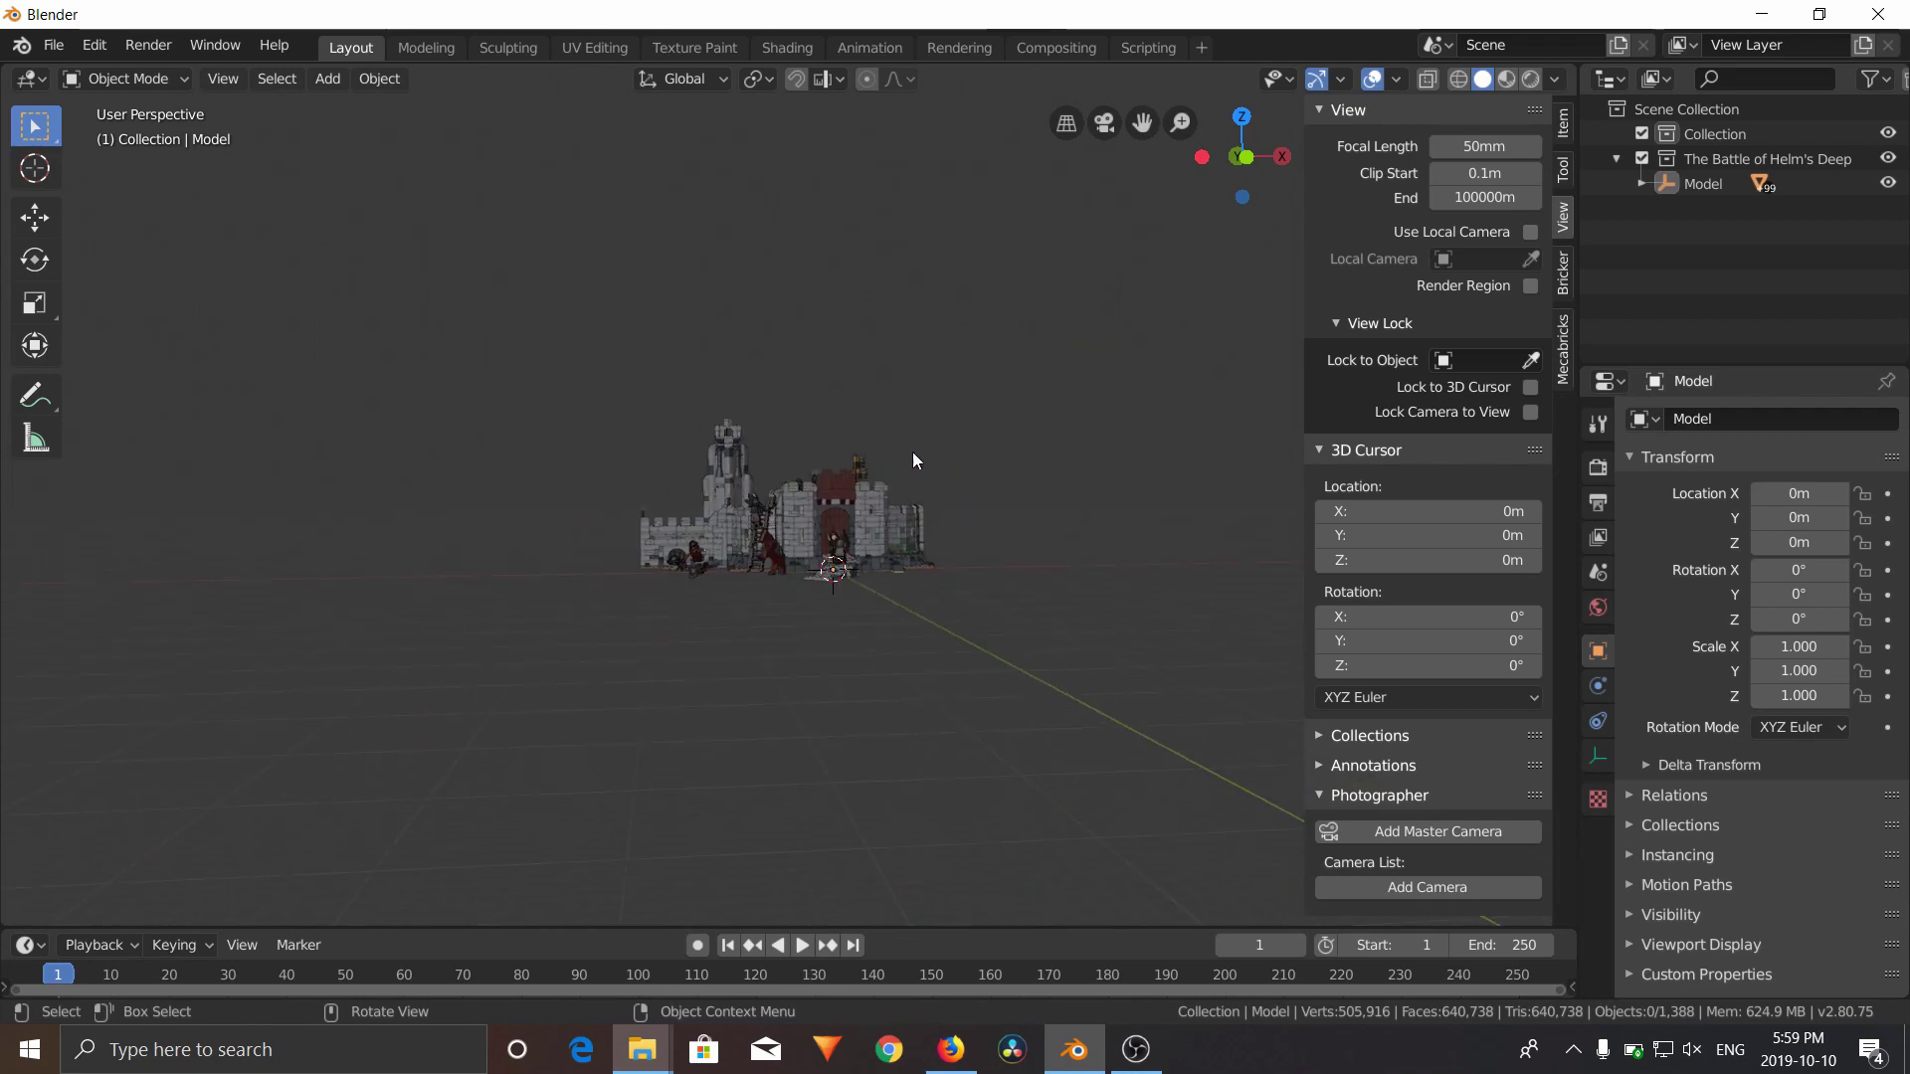
{"action": "middle_click_drag", "start_coordinate": [945, 452], "coordinate": [859, 488]}
{"action": "scroll", "coordinate": [885, 479], "scroll_direction": "down", "scroll_amount": 6}
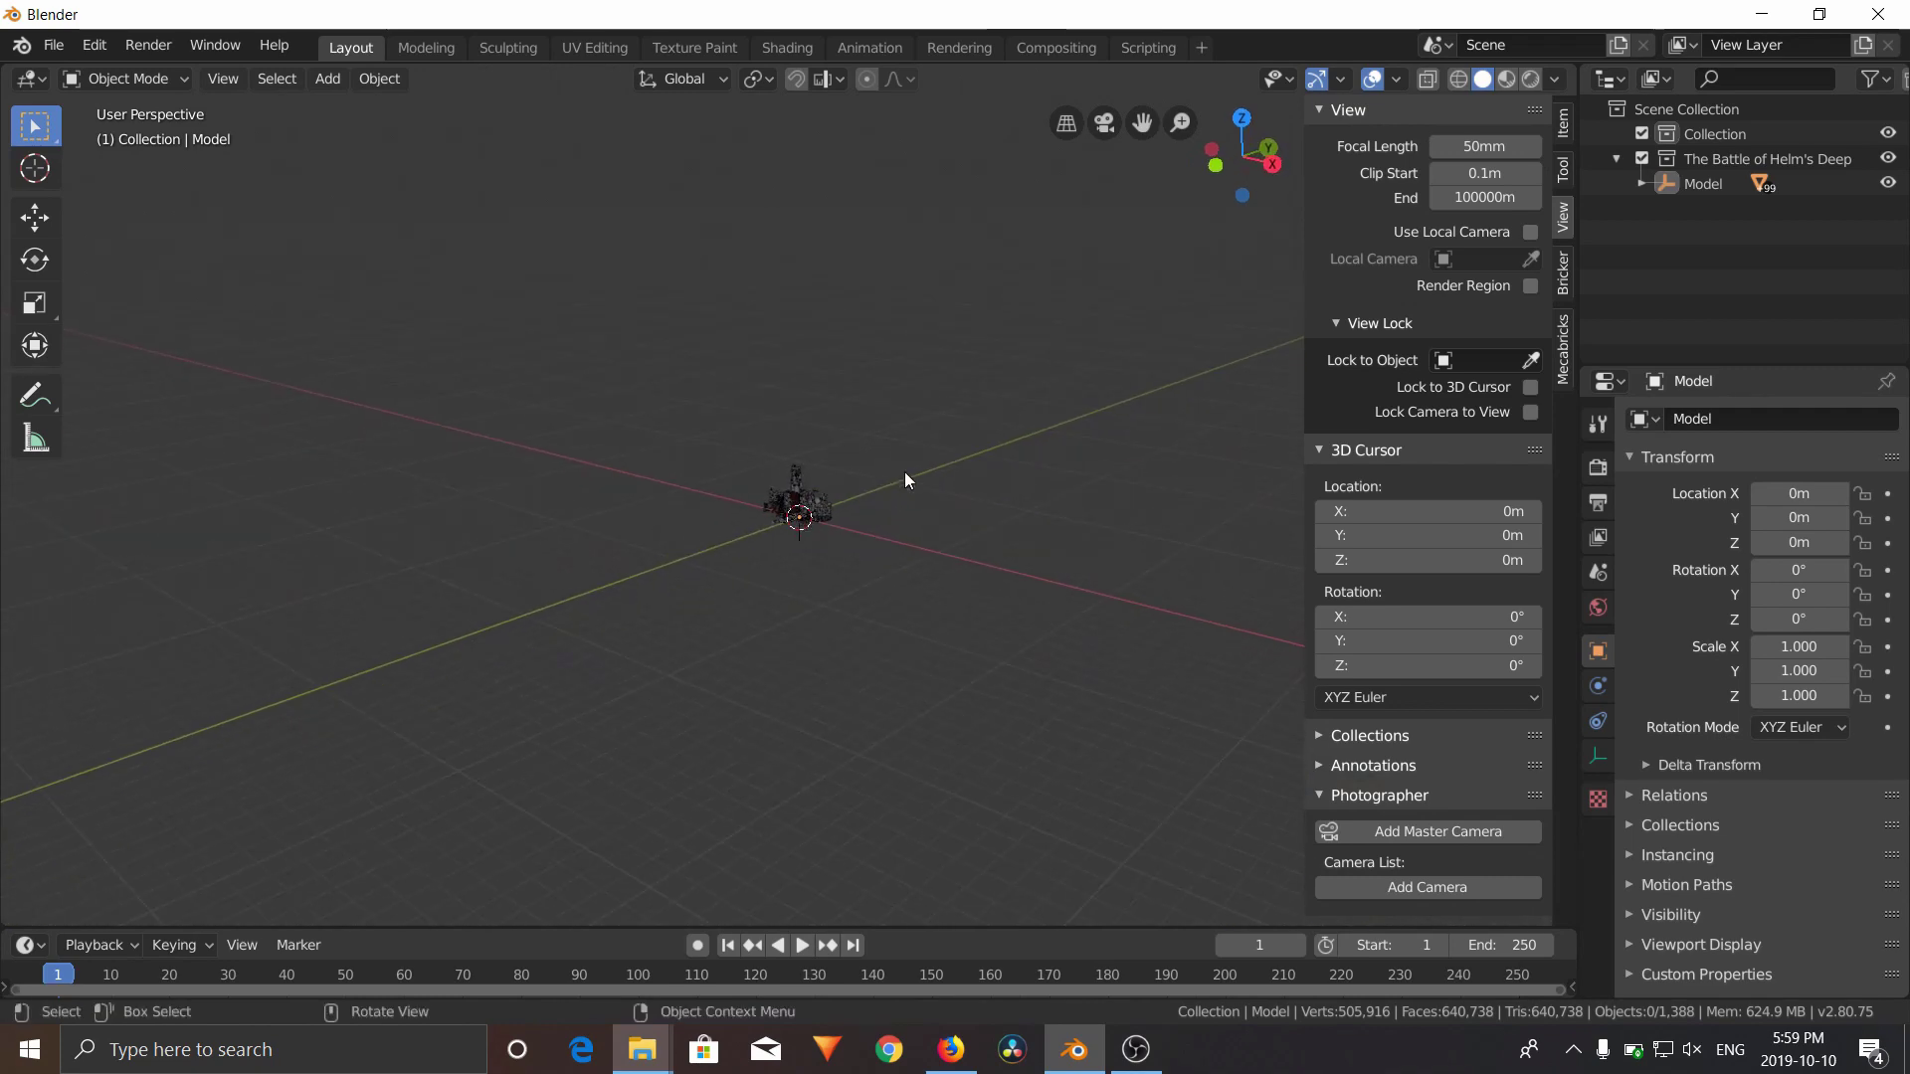
{"action": "scroll", "coordinate": [904, 472], "scroll_direction": "up", "scroll_amount": 8}
{"action": "middle_click_drag", "start_coordinate": [778, 476], "coordinate": [835, 464]}
{"action": "middle_click_drag", "start_coordinate": [988, 468], "coordinate": [582, 398]}
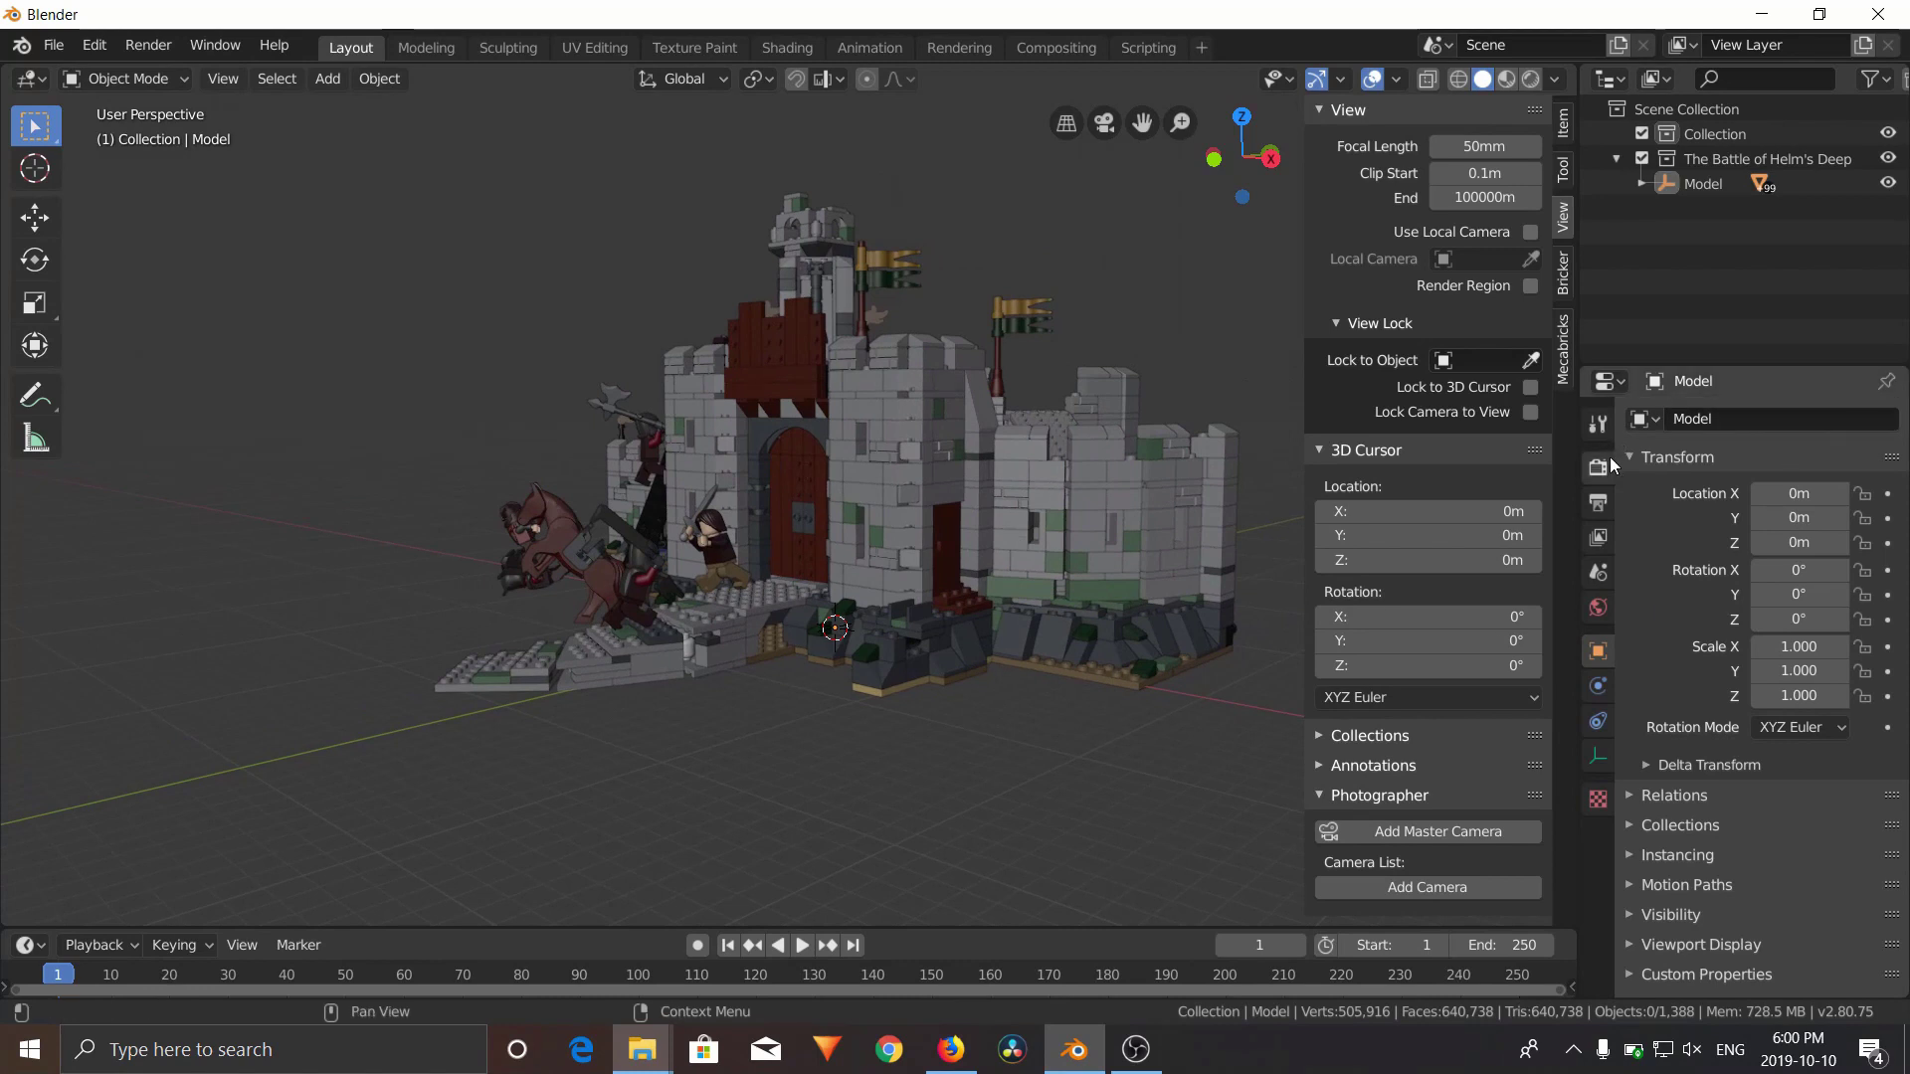
Change the scene's render engine to Cycles
{"action": "left_click", "coordinate": [1597, 468]}
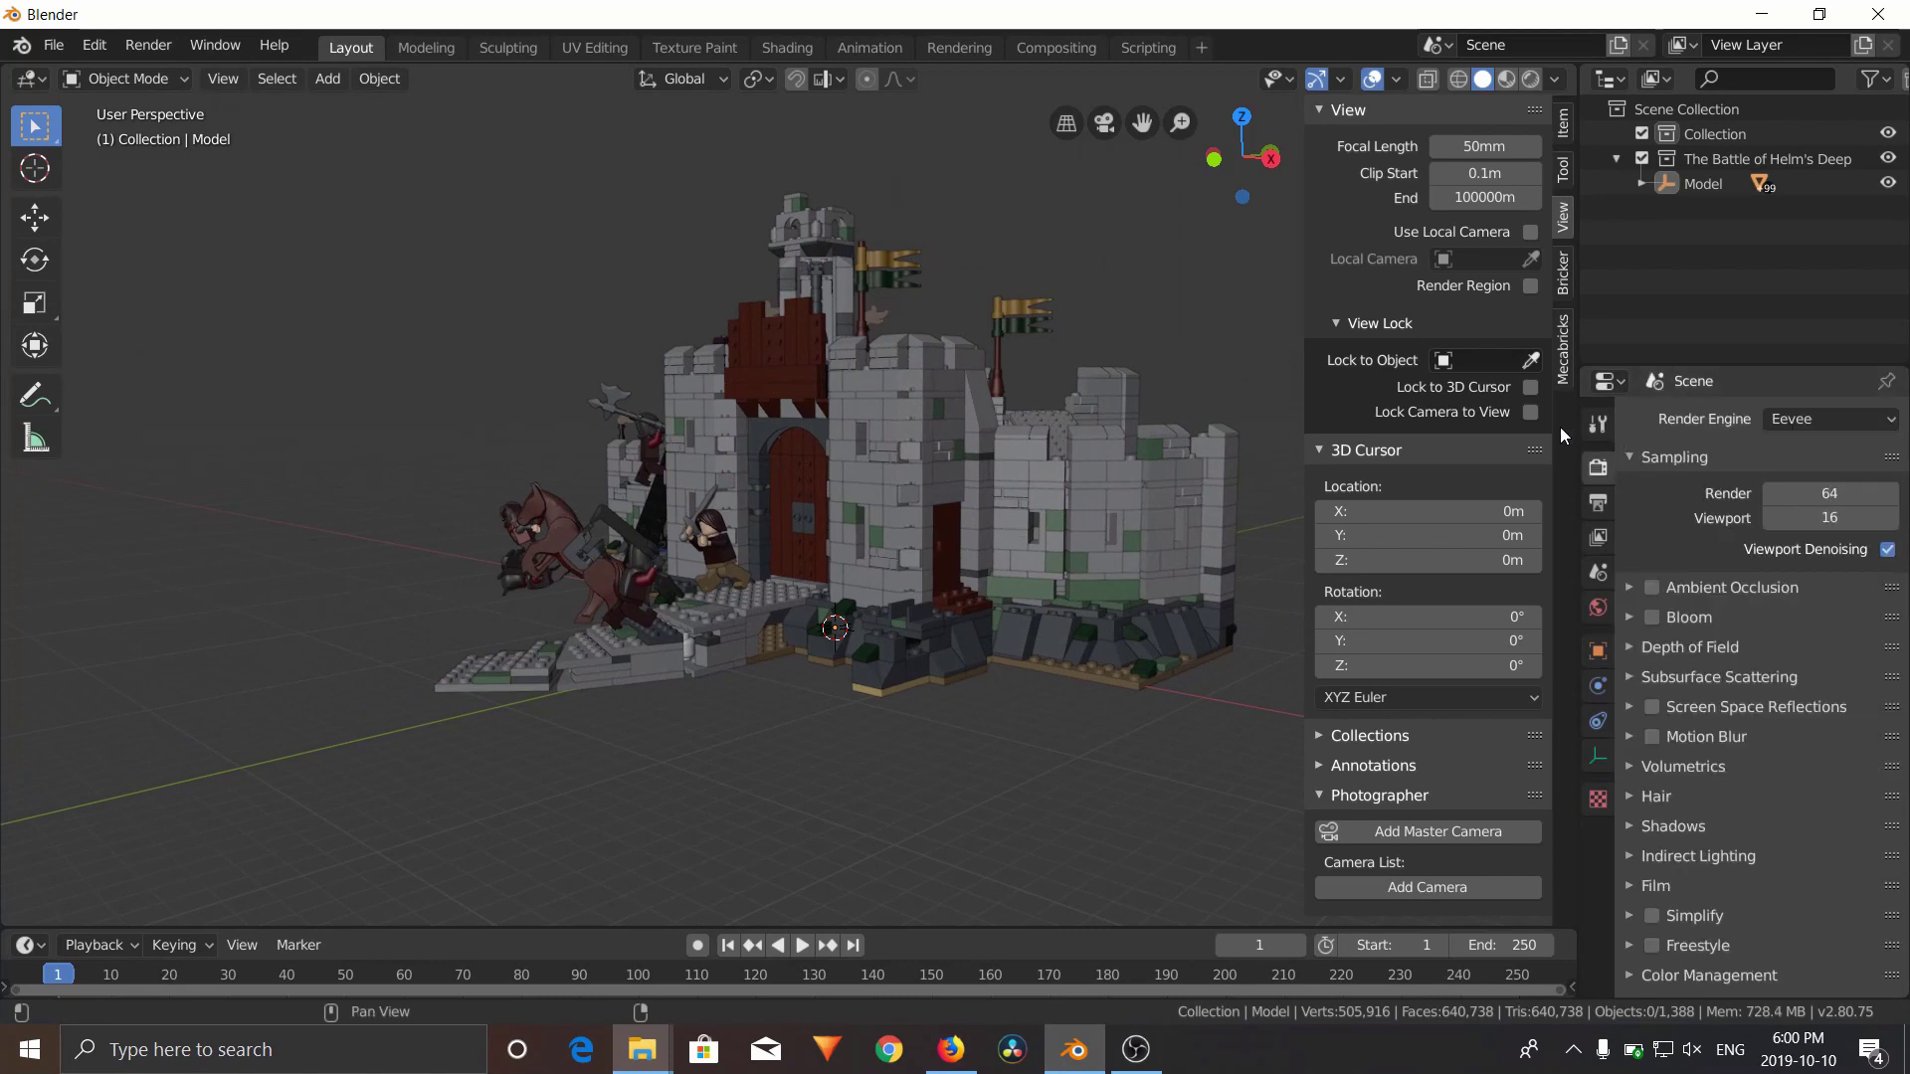
{"action": "left_click", "coordinate": [1805, 424]}
{"action": "left_click", "coordinate": [1818, 500]}
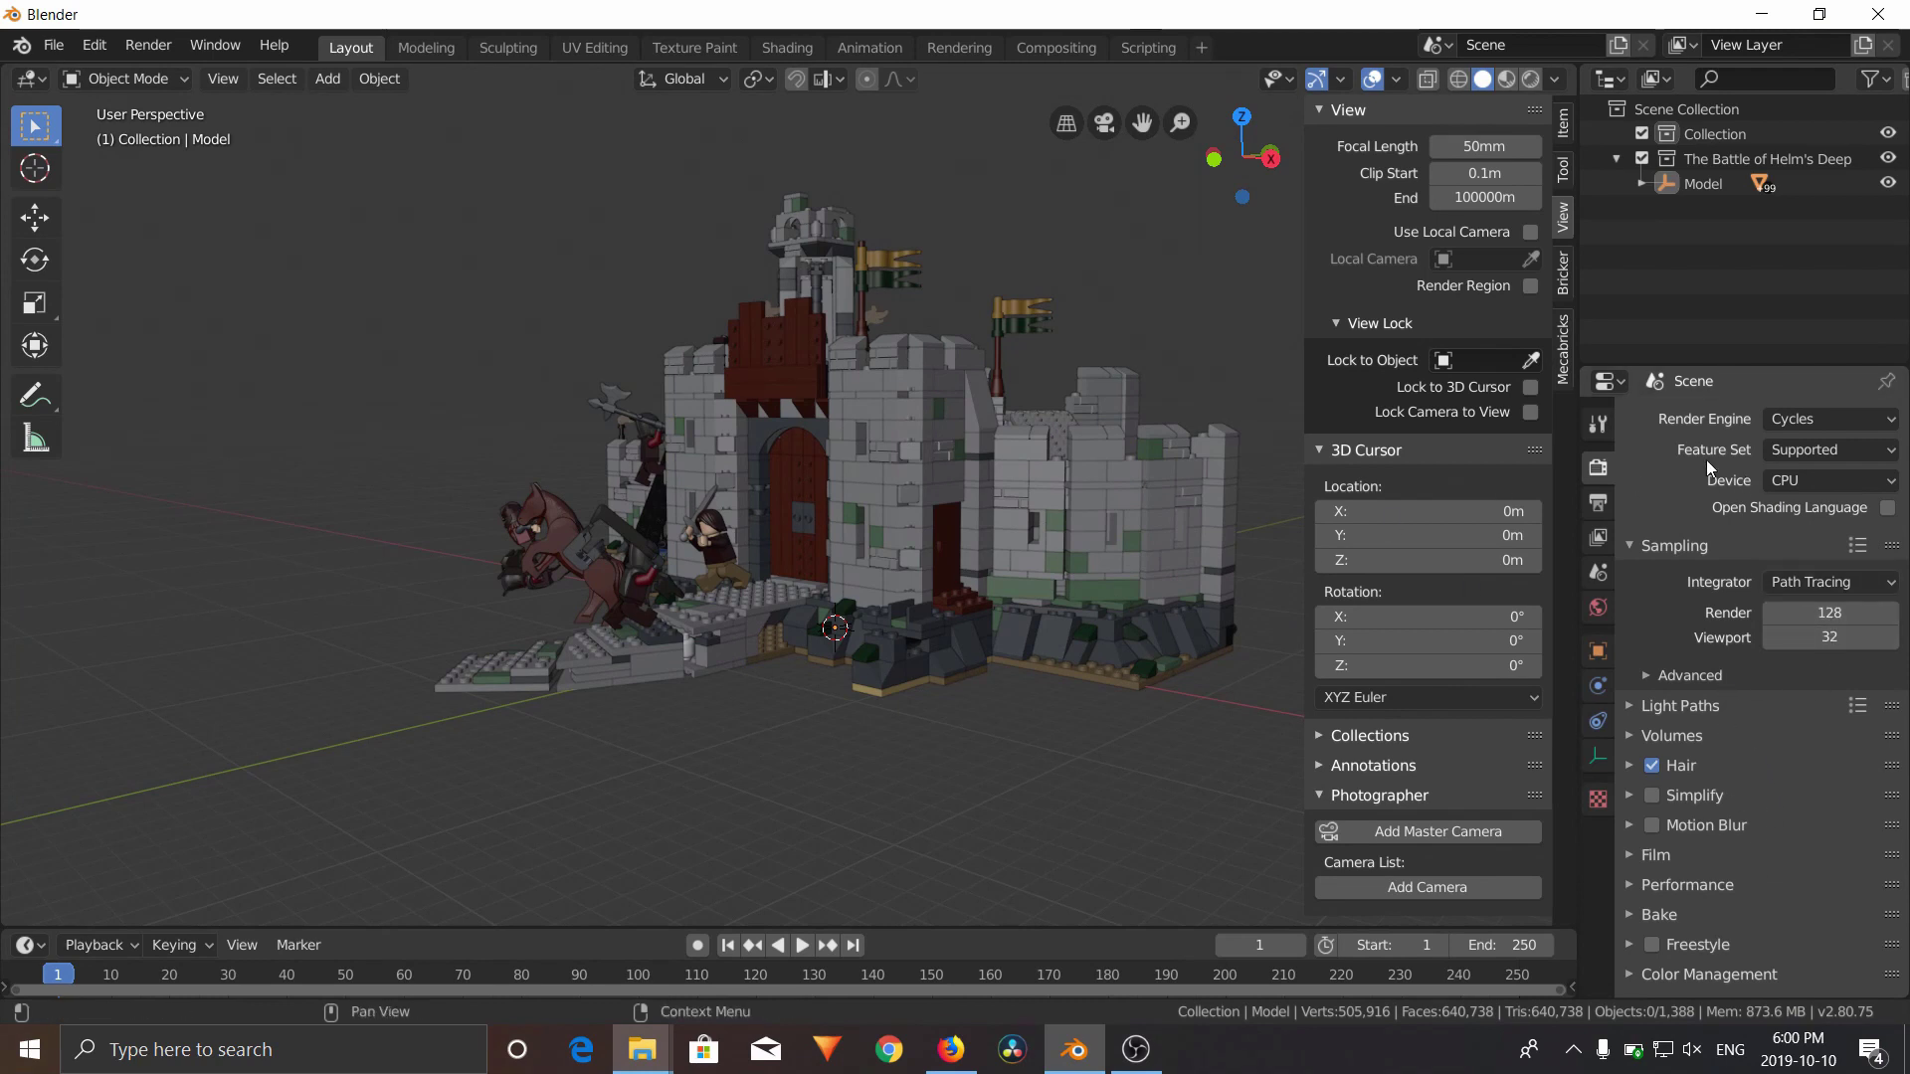
Enable Denoising for the view layer
{"action": "left_click", "coordinate": [1597, 502]}
{"action": "scroll", "coordinate": [1713, 666], "scroll_direction": "down", "scroll_amount": 3}
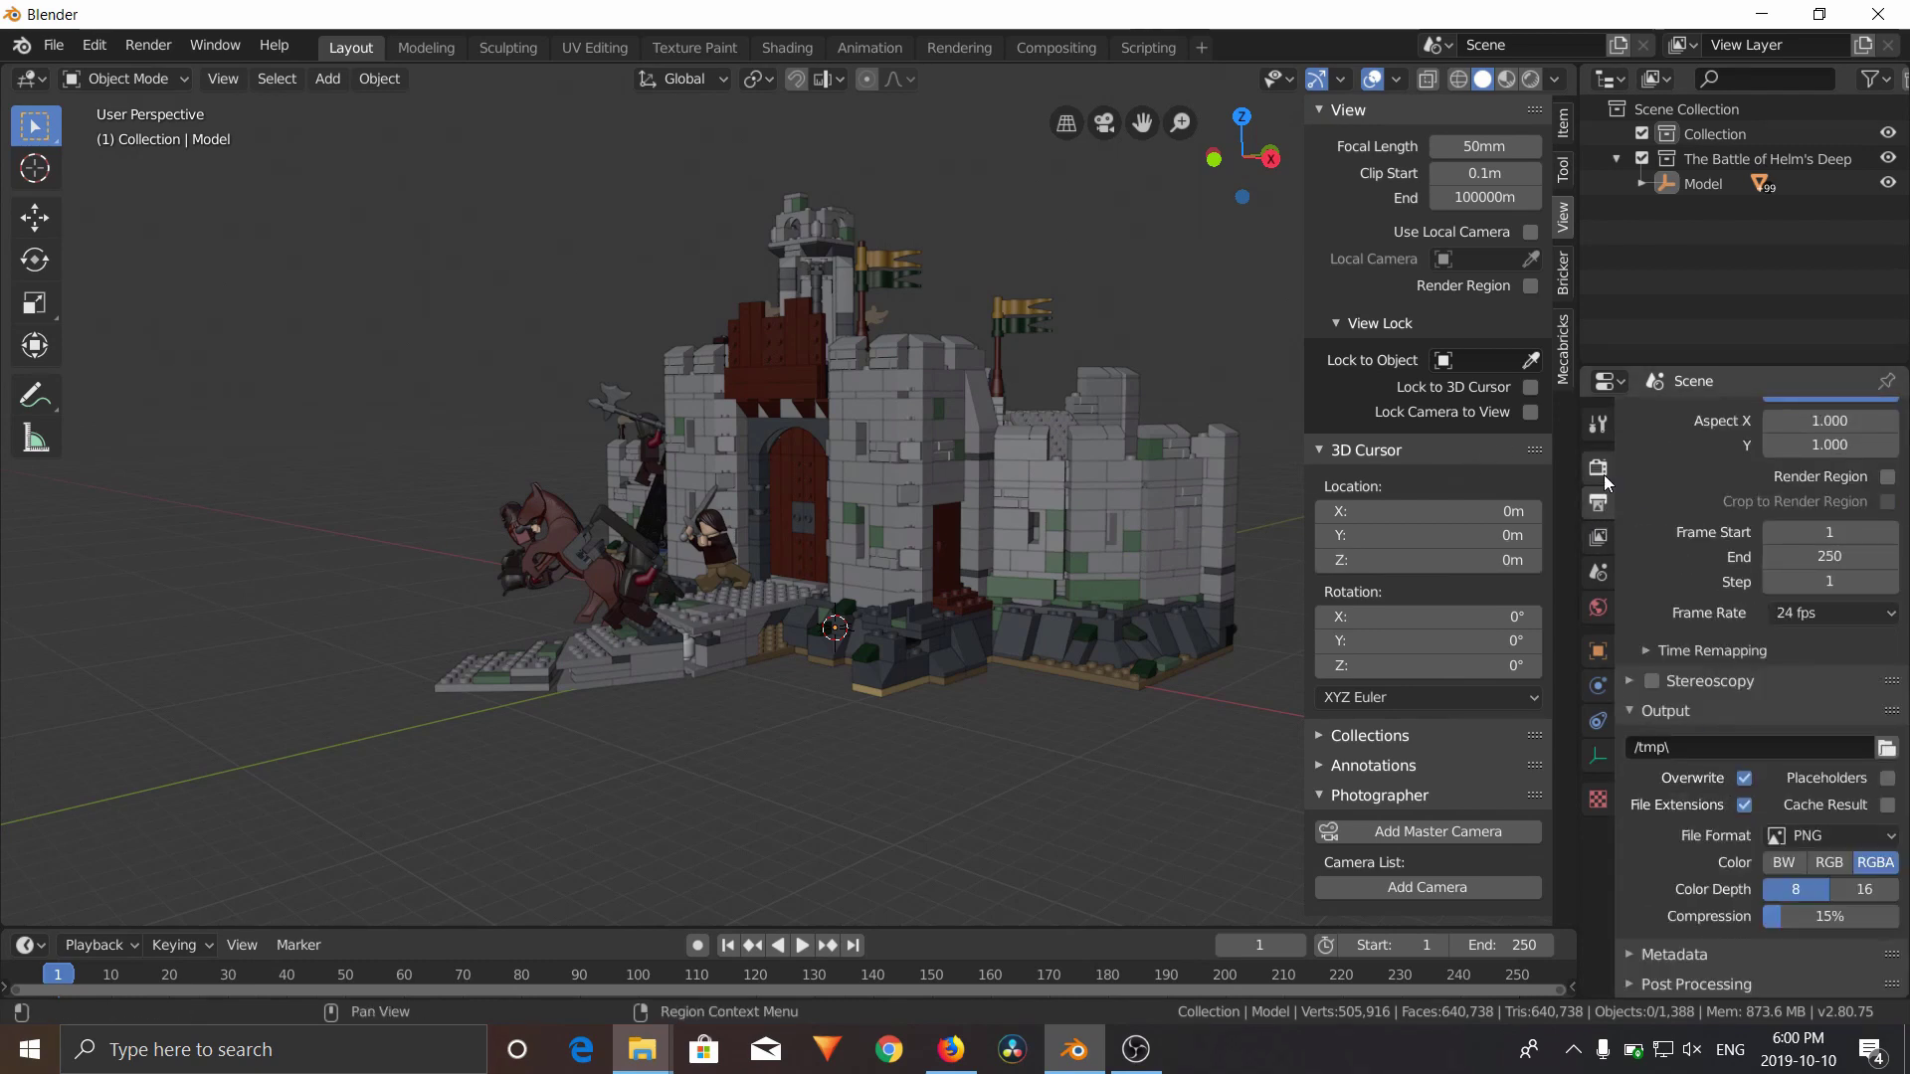
{"action": "left_click", "coordinate": [1598, 537]}
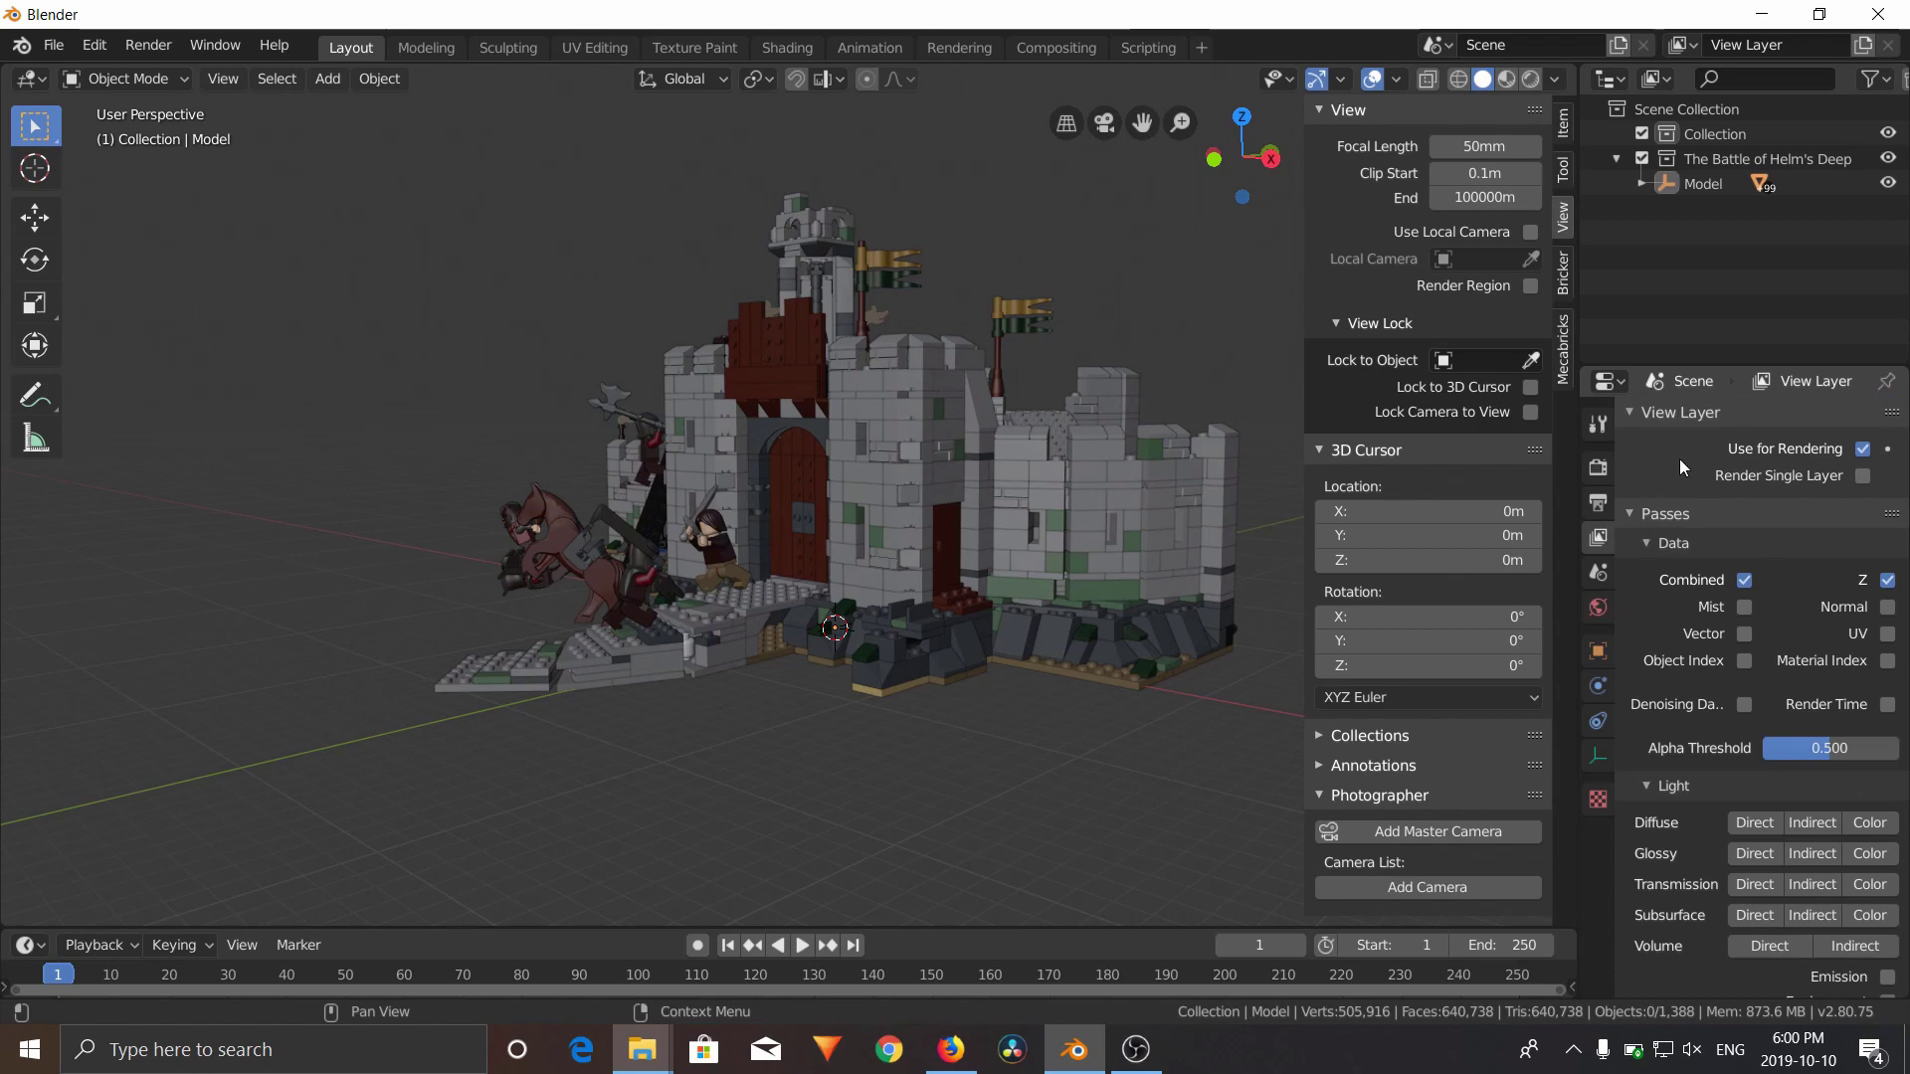
{"action": "scroll", "coordinate": [1681, 460], "scroll_direction": "down", "scroll_amount": 5}
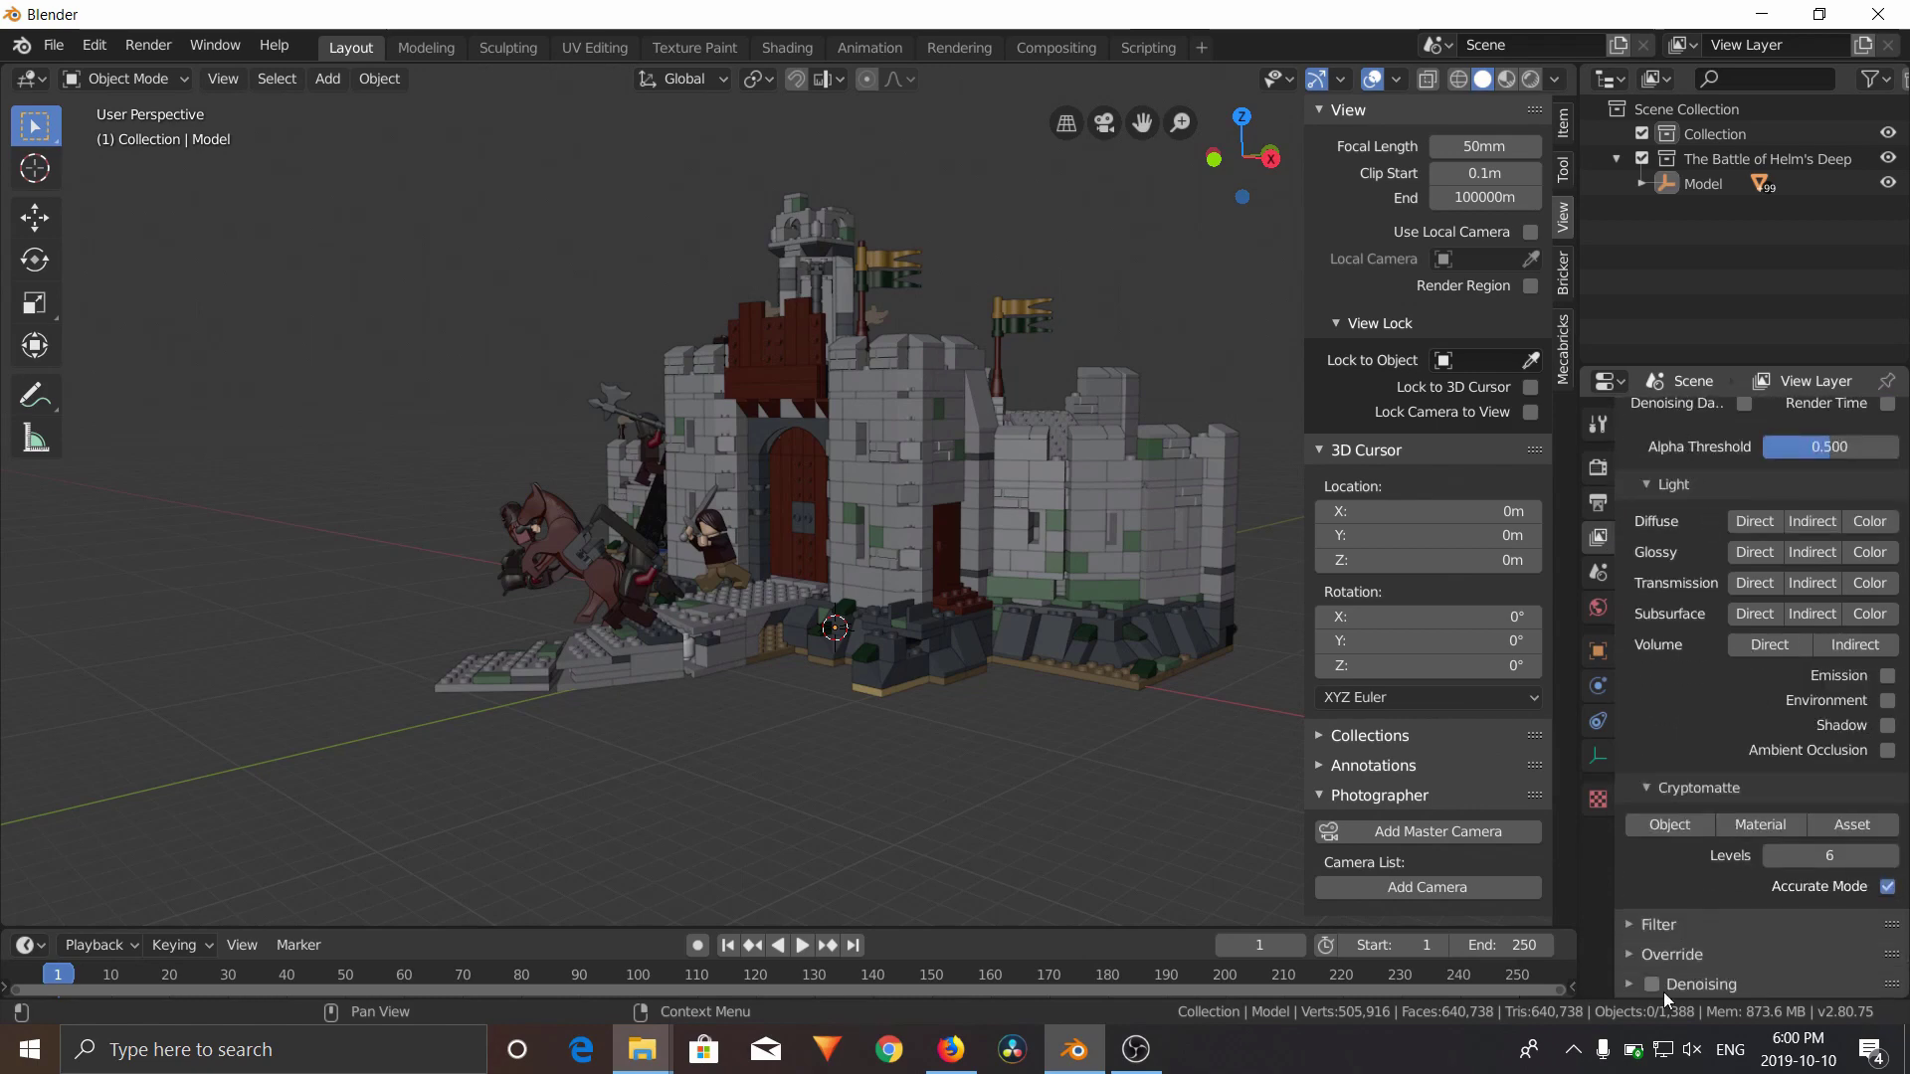
{"action": "left_click", "coordinate": [1651, 984]}
Add a camera to the scene and look through it
{"action": "middle_click_drag", "start_coordinate": [815, 720], "coordinate": [838, 682]}
{"action": "middle_click_drag", "start_coordinate": [1016, 652], "coordinate": [883, 626], "text": "shift"}
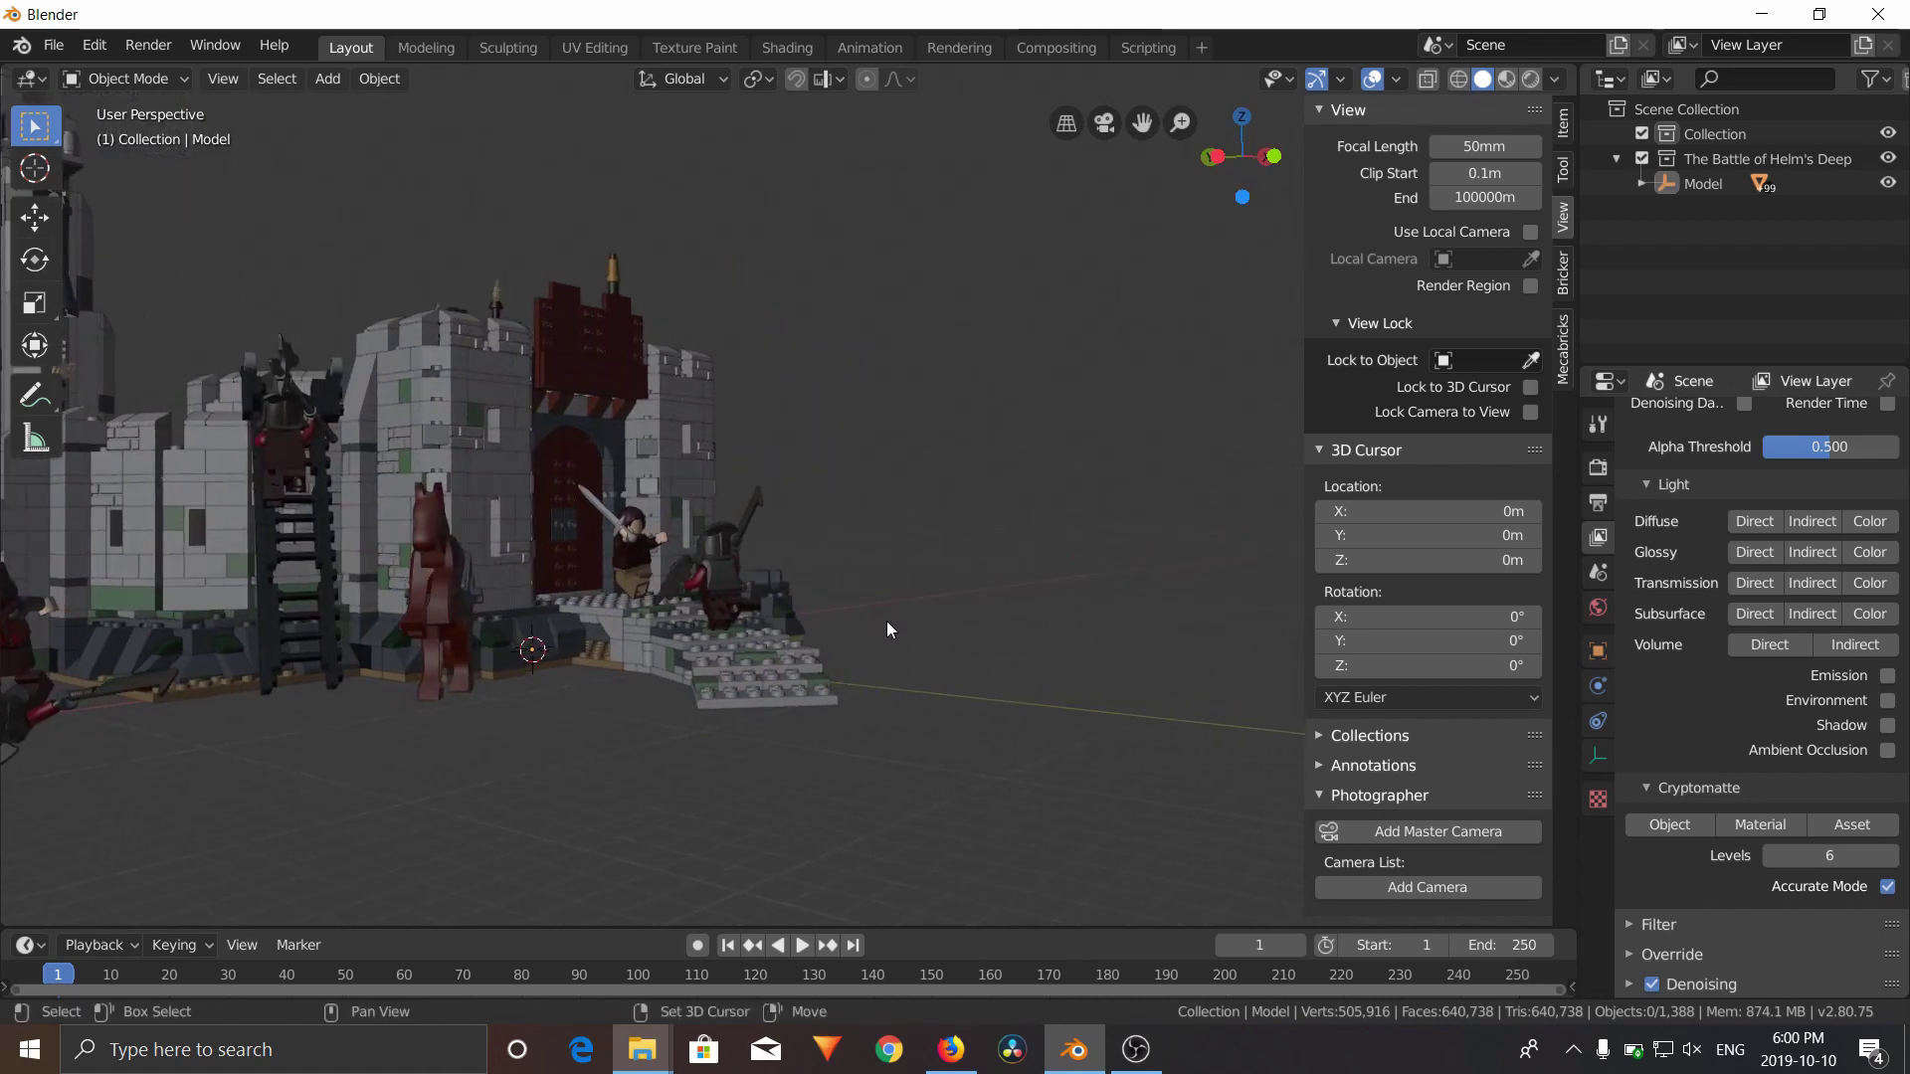
{"action": "key", "text": "shift+a"}
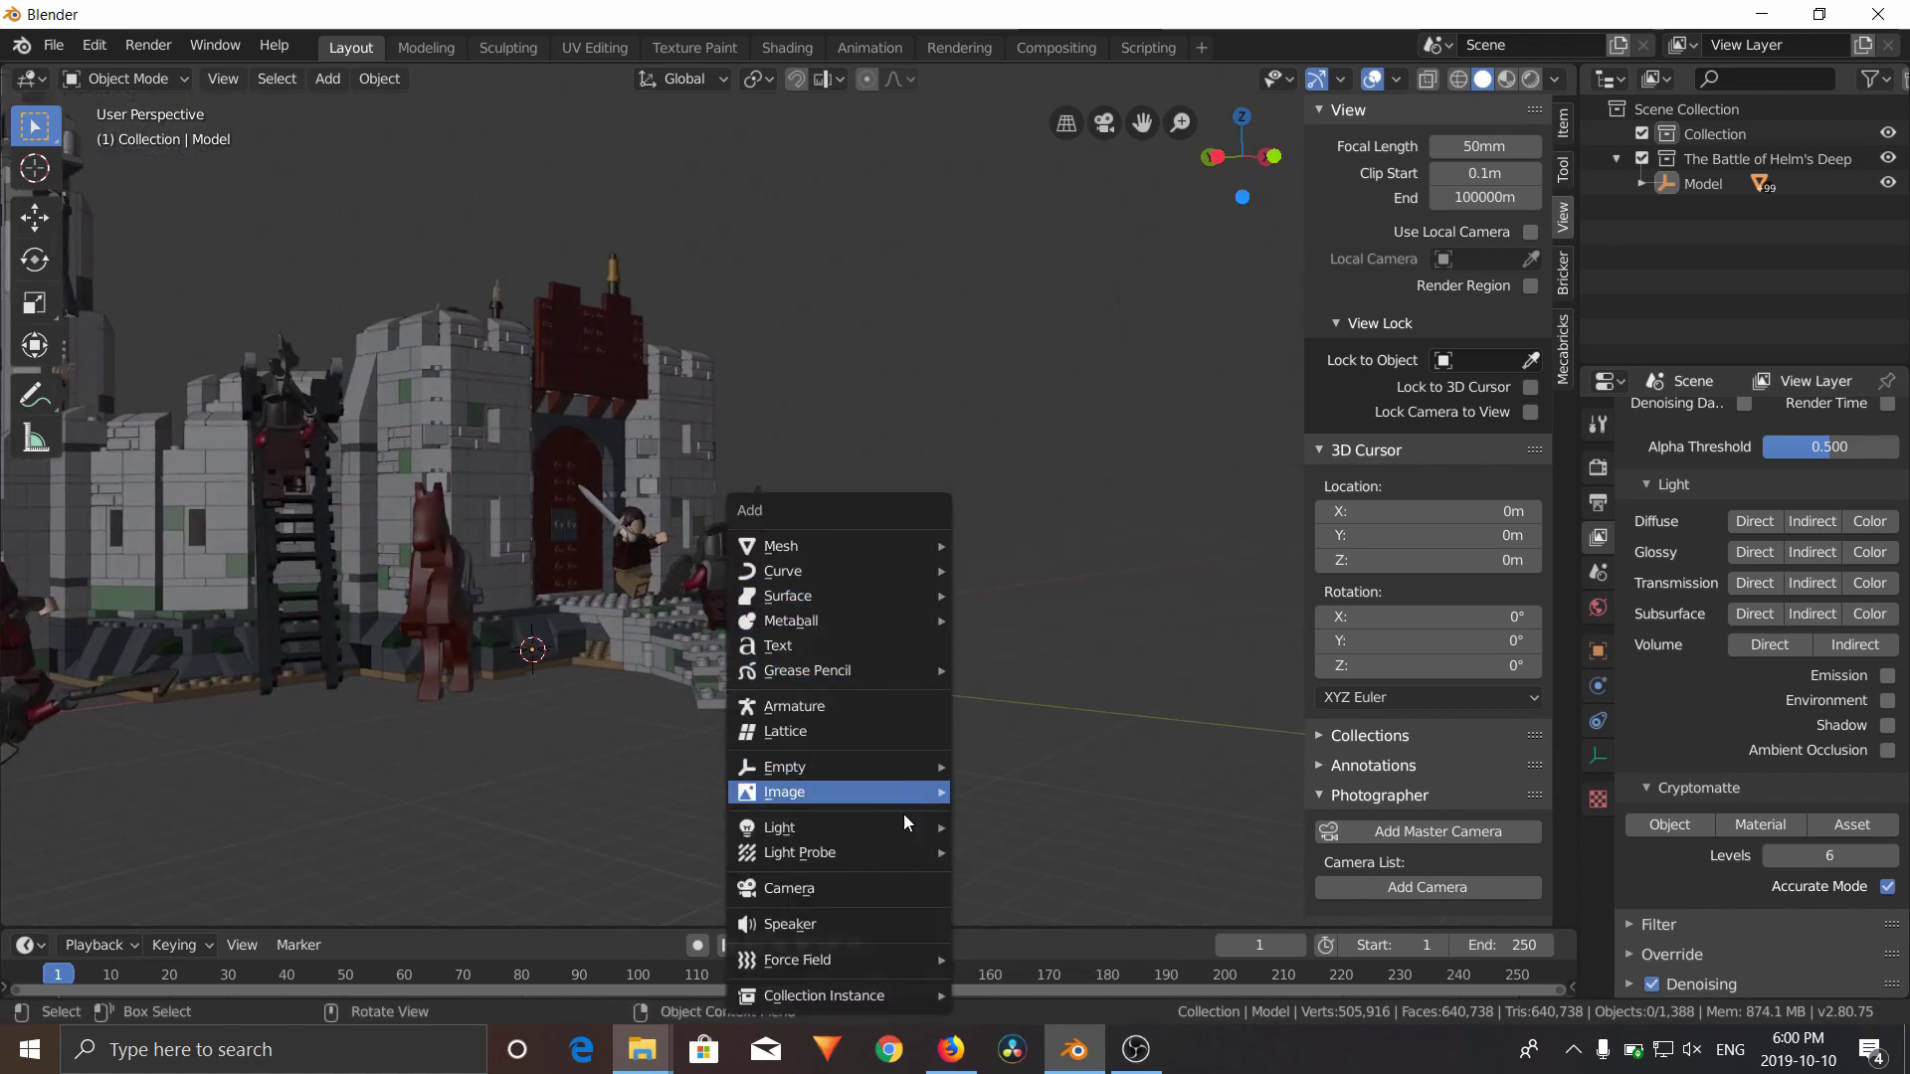
{"action": "left_click", "coordinate": [898, 887]}
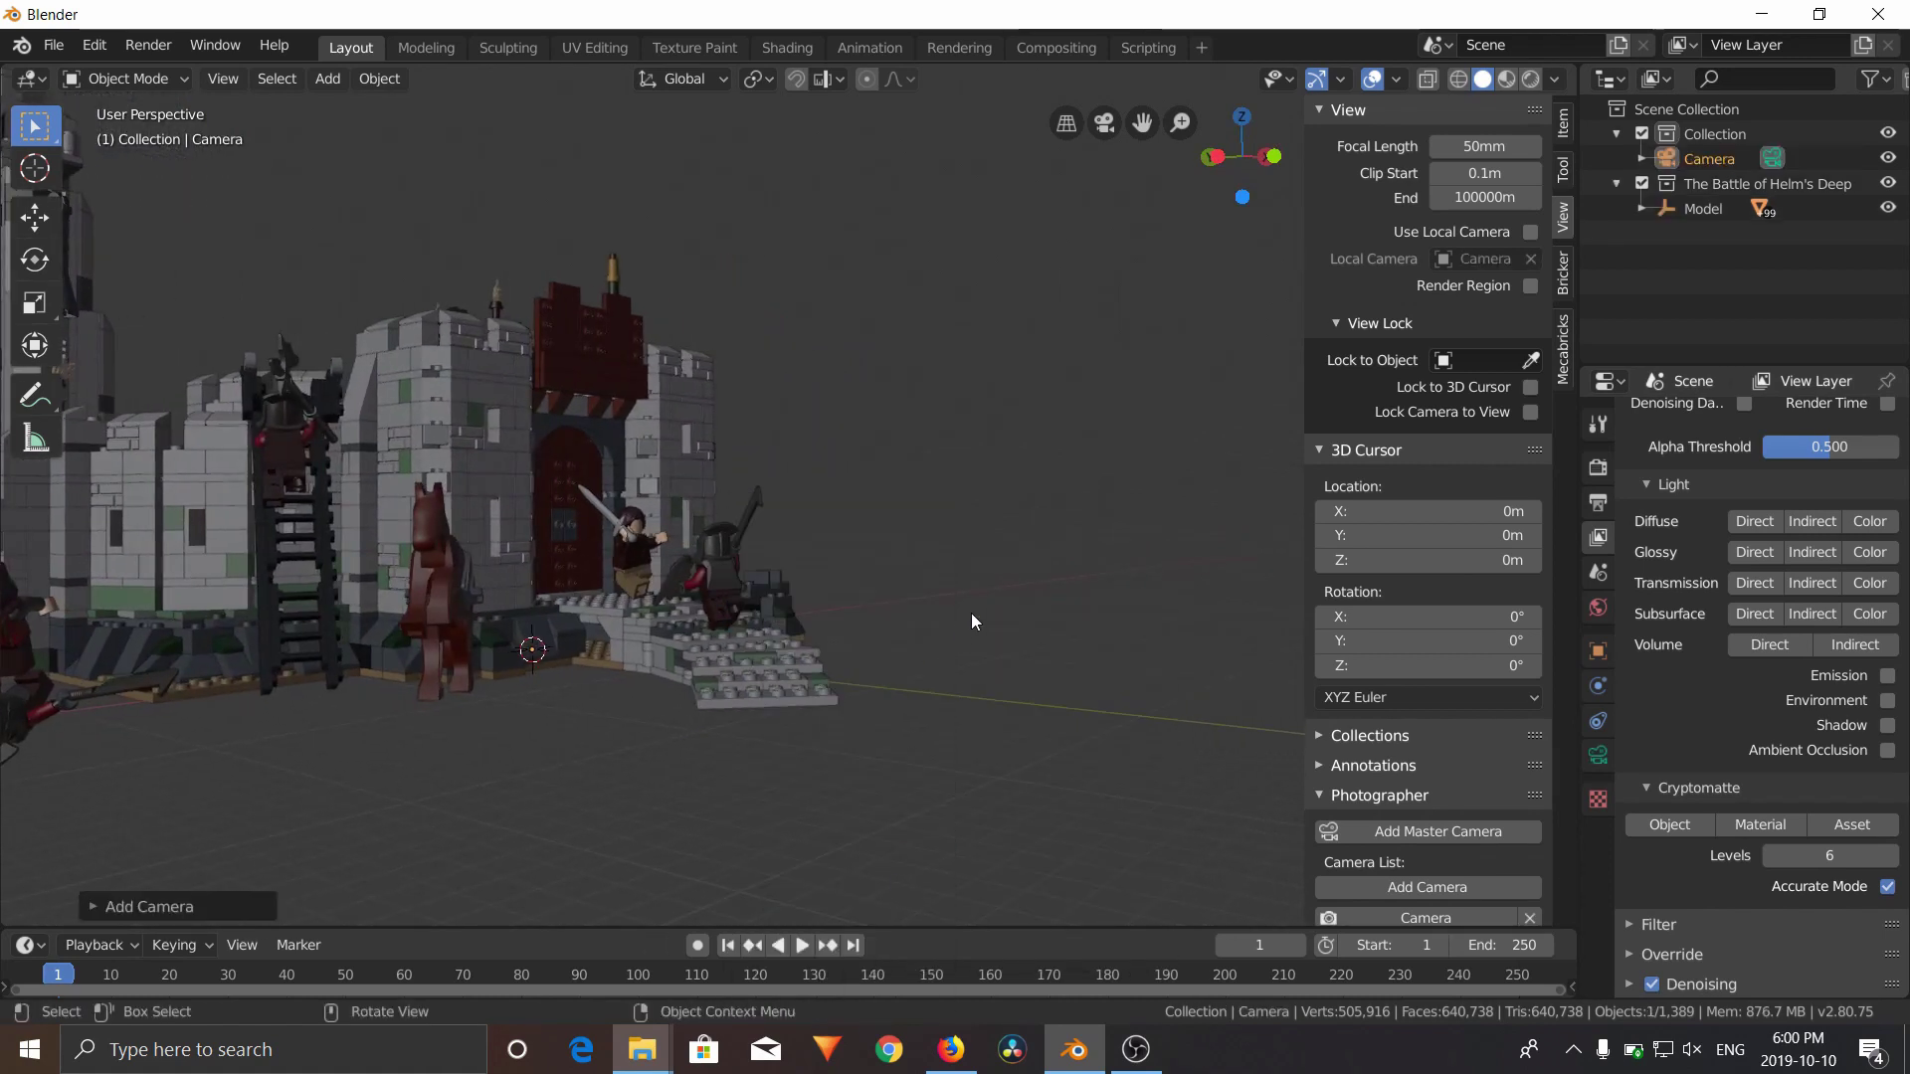
{"action": "mouse_move", "coordinate": [970, 621]}
{"action": "middle_mouse_down"}
{"action": "mouse_move", "coordinate": [921, 665]}
{"action": "mouse_move", "coordinate": [967, 644]}
{"action": "middle_mouse_up"}
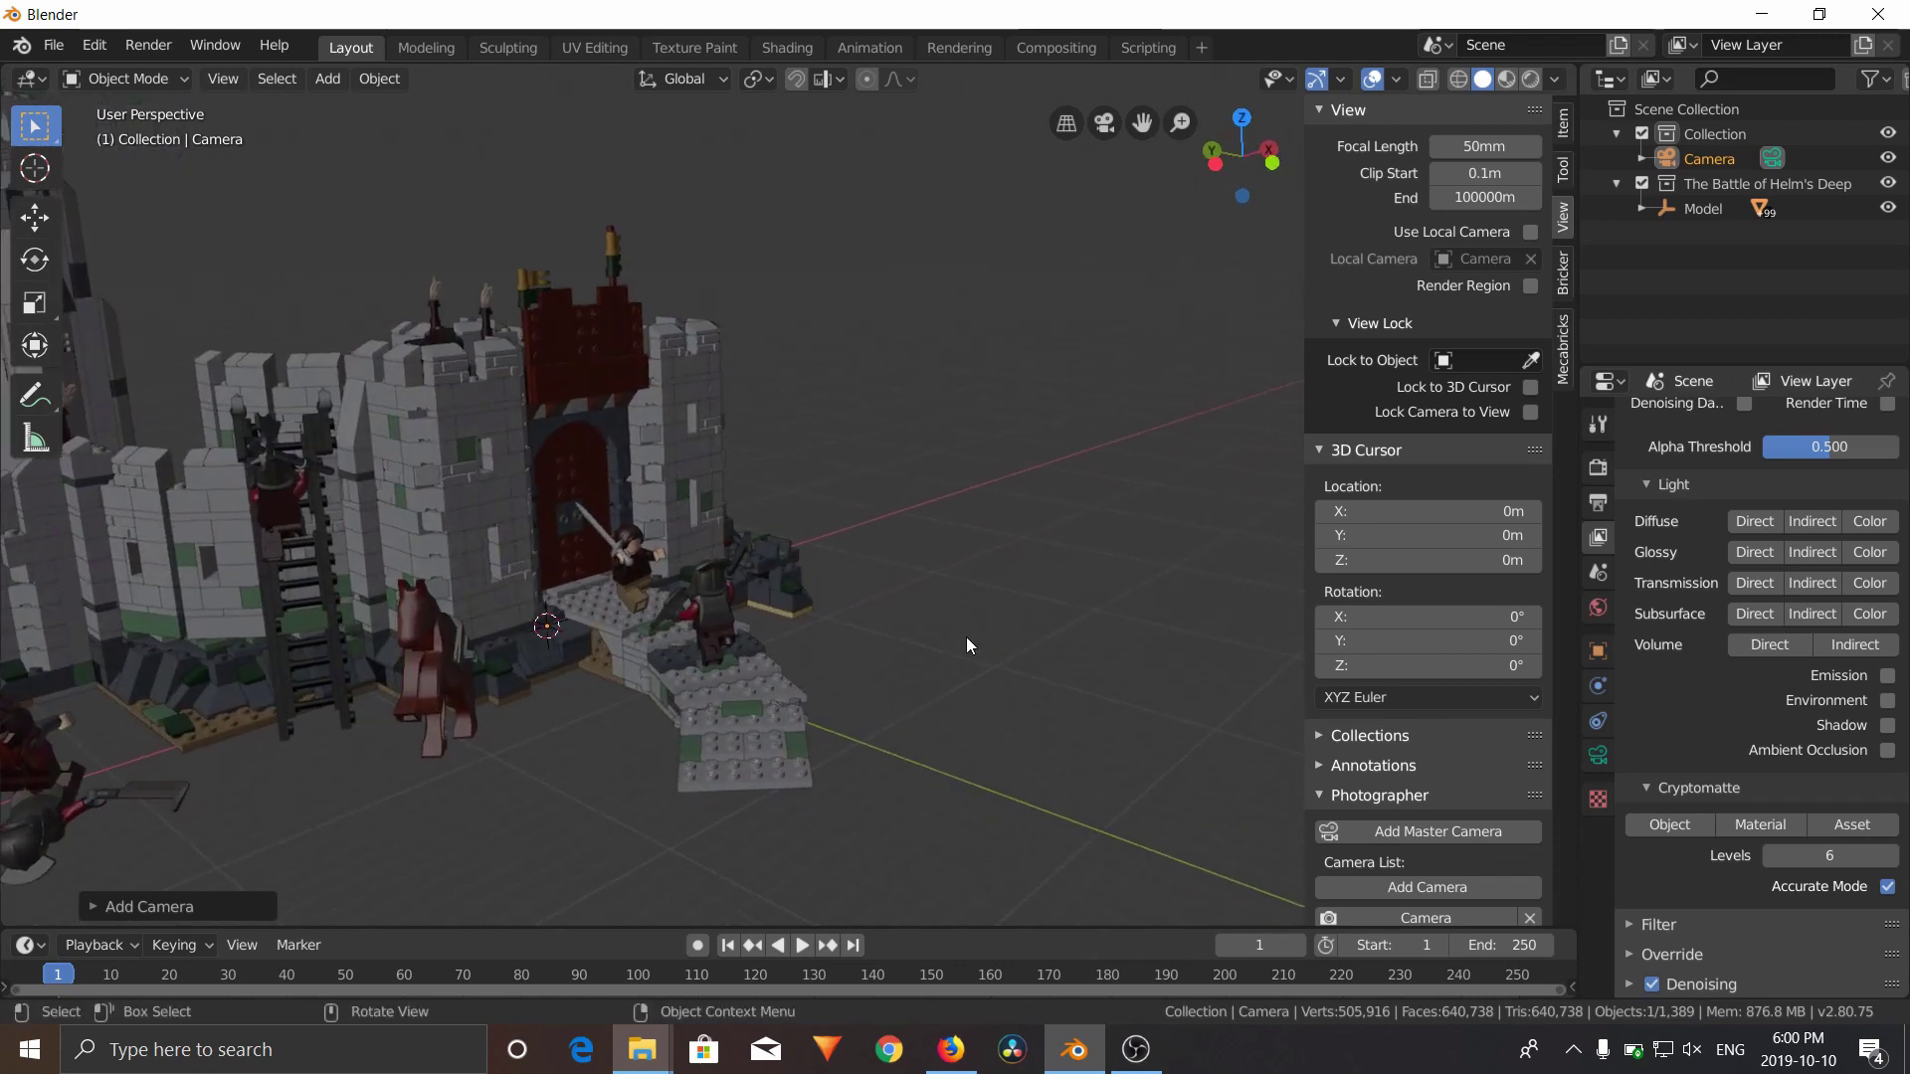
{"action": "scroll", "coordinate": [967, 645], "scroll_direction": "up", "scroll_amount": 2}
{"action": "key", "text": "KP_0"}
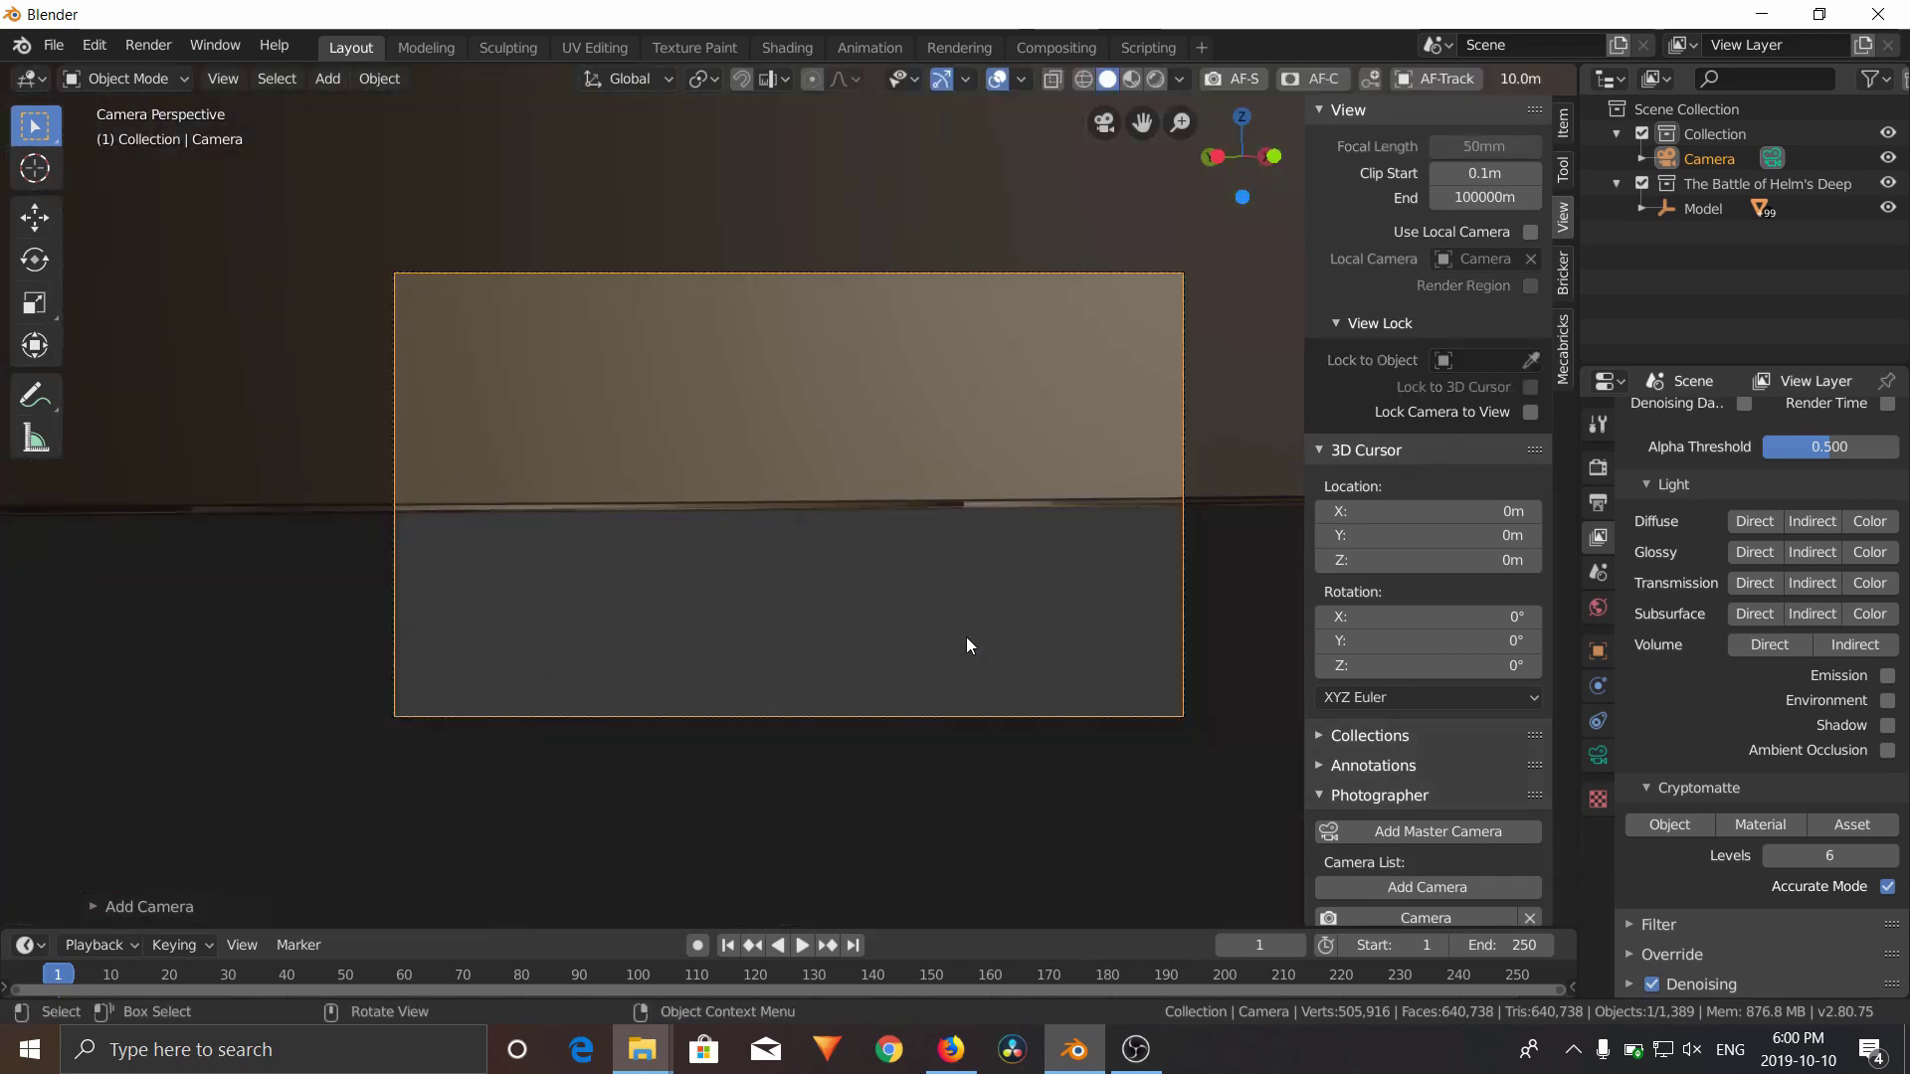
Lock the camera to the view and move it back until the castle front and its minifigures fit within the frame
{"action": "left_click", "coordinate": [1530, 412]}
{"action": "scroll", "coordinate": [935, 448], "scroll_direction": "up", "scroll_amount": 5}
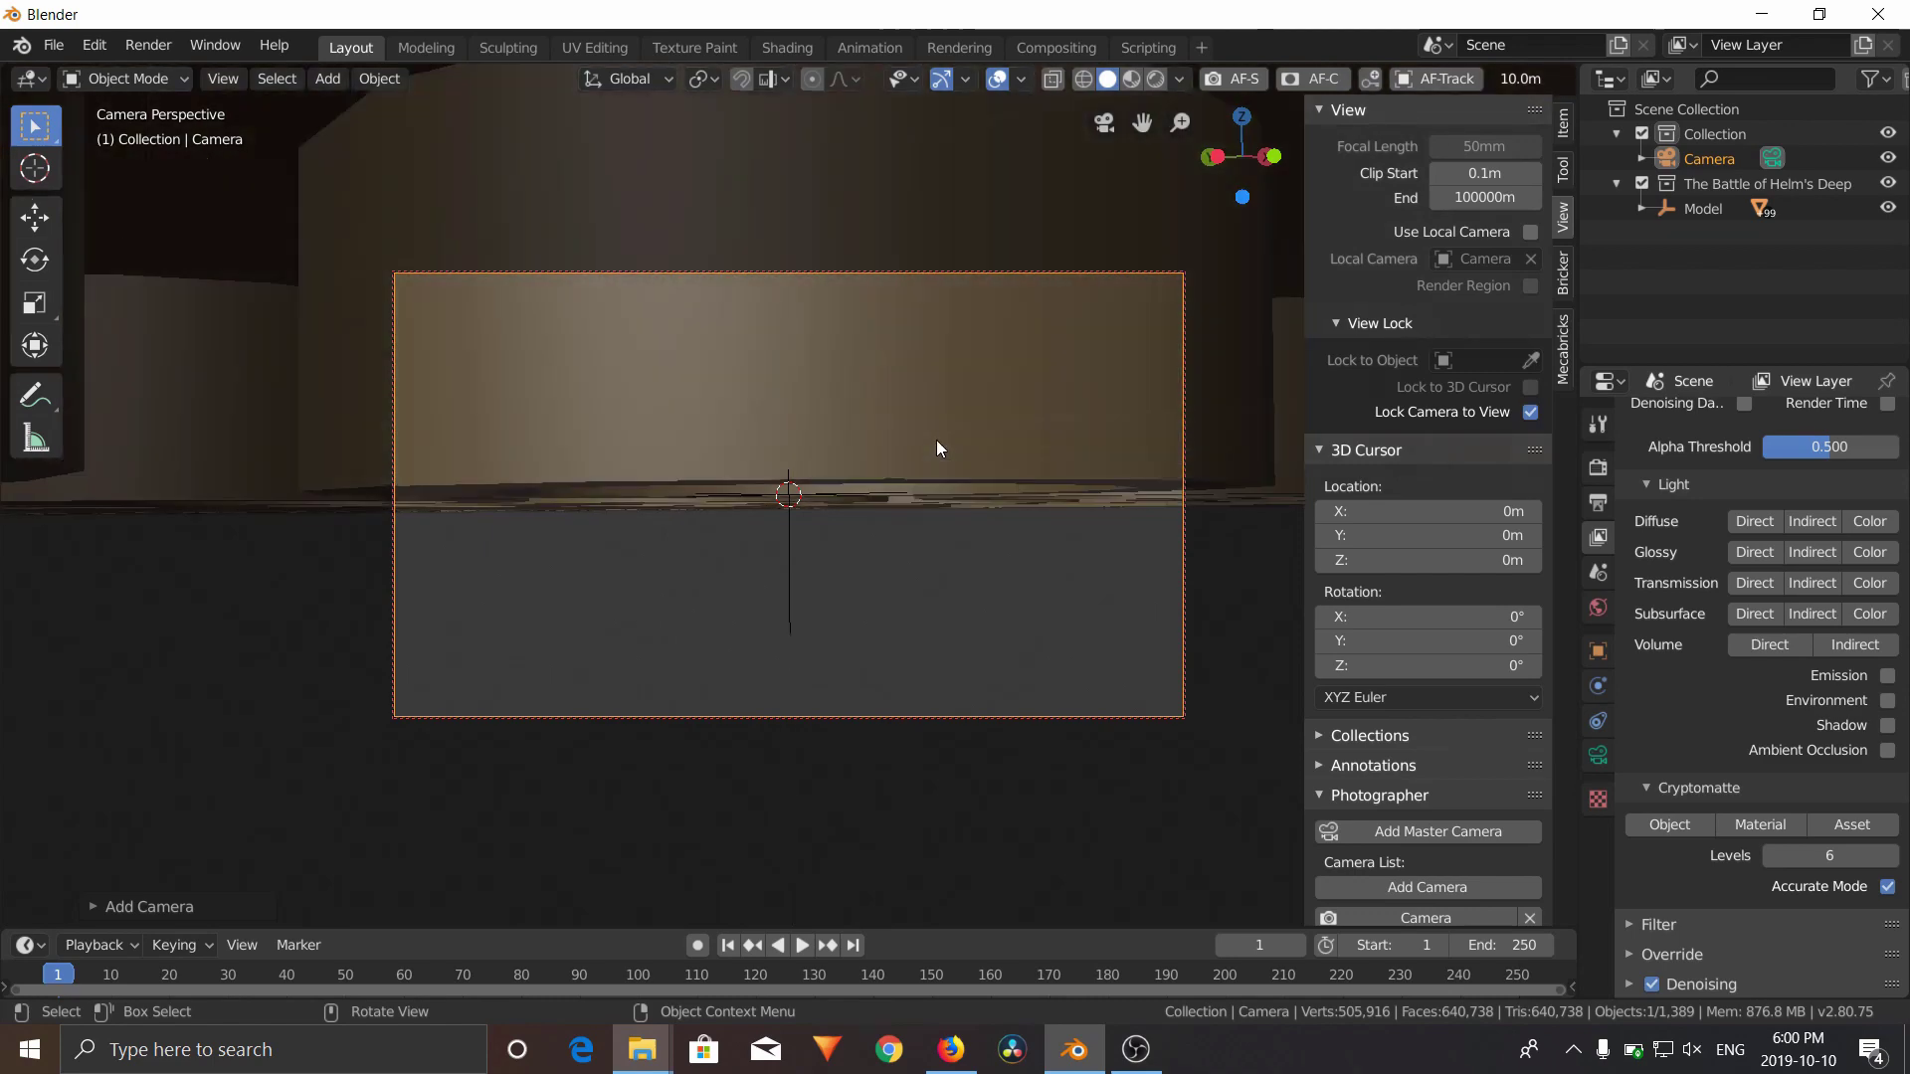
{"action": "middle_click_drag", "start_coordinate": [937, 448], "coordinate": [1560, 406]}
{"action": "scroll", "coordinate": [998, 447], "scroll_direction": "up", "scroll_amount": 3}
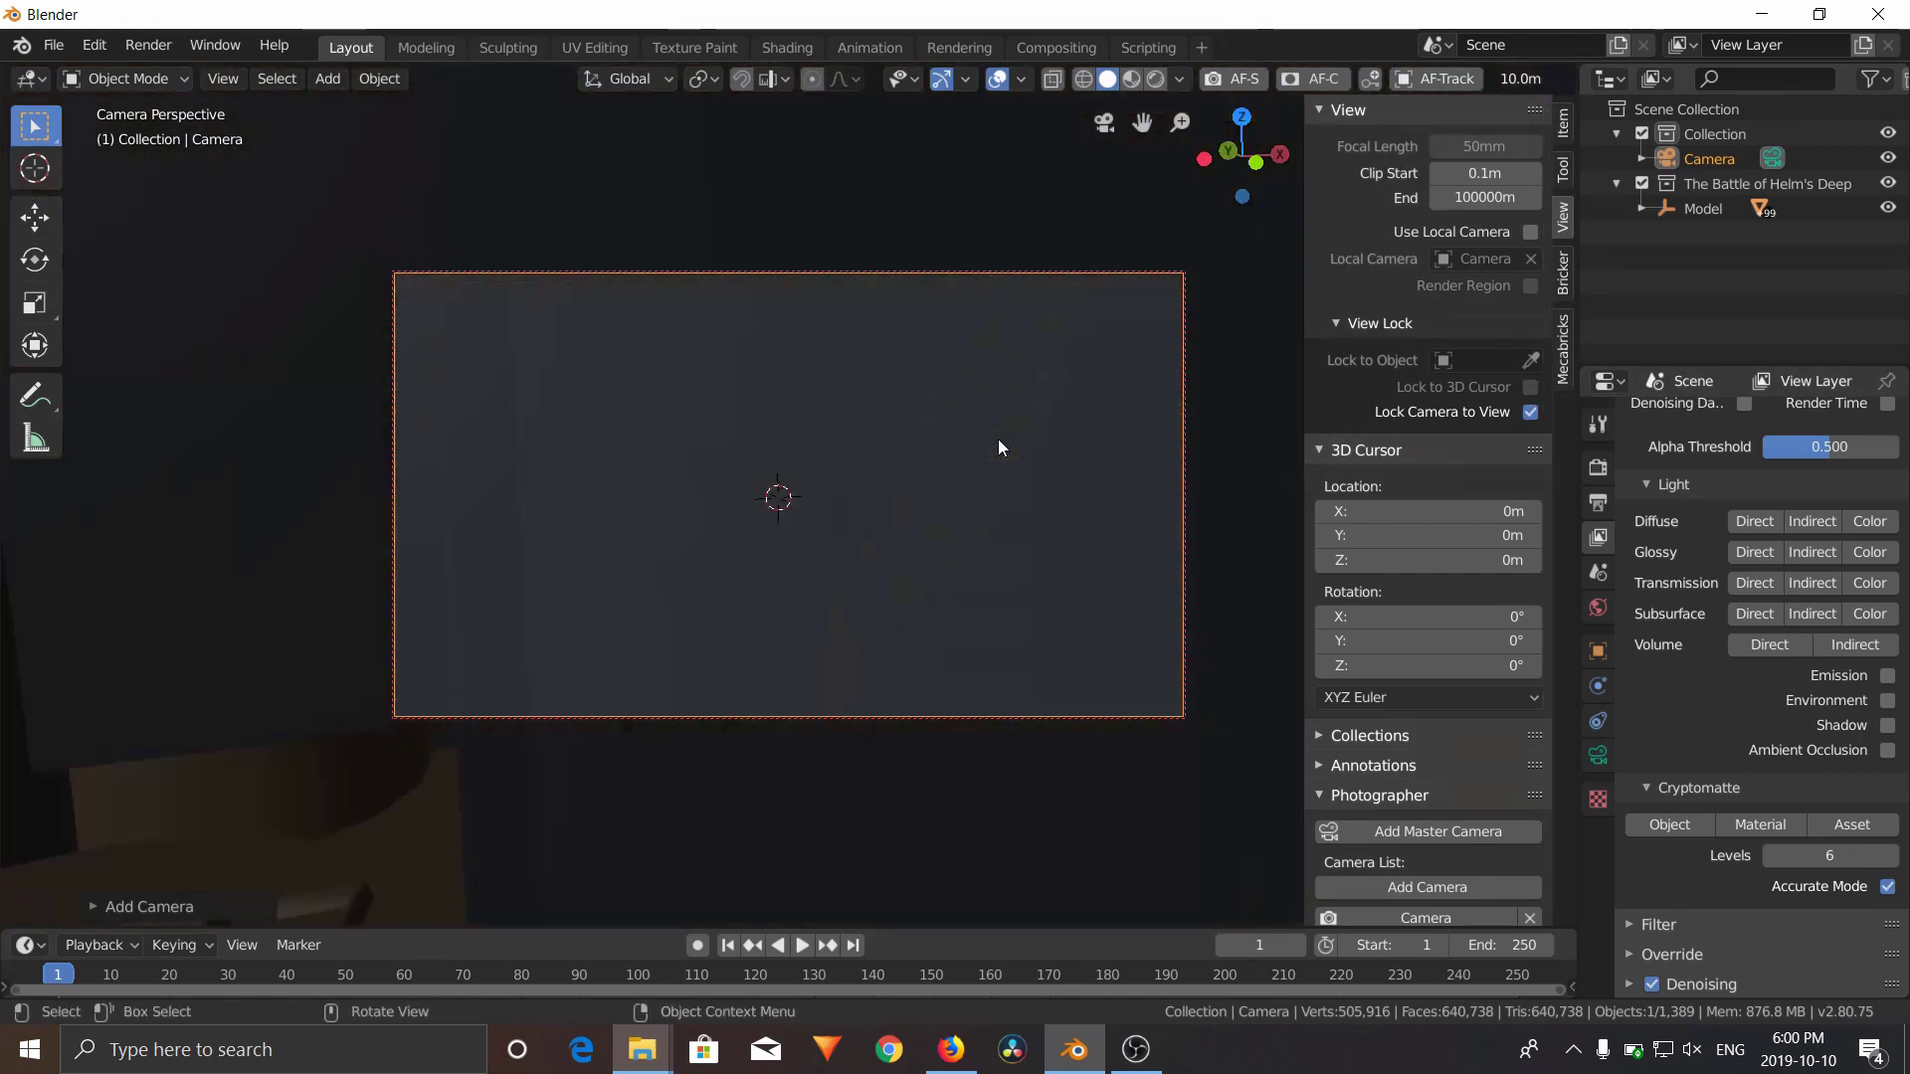
{"action": "scroll", "coordinate": [999, 439], "scroll_direction": "down", "scroll_amount": 6}
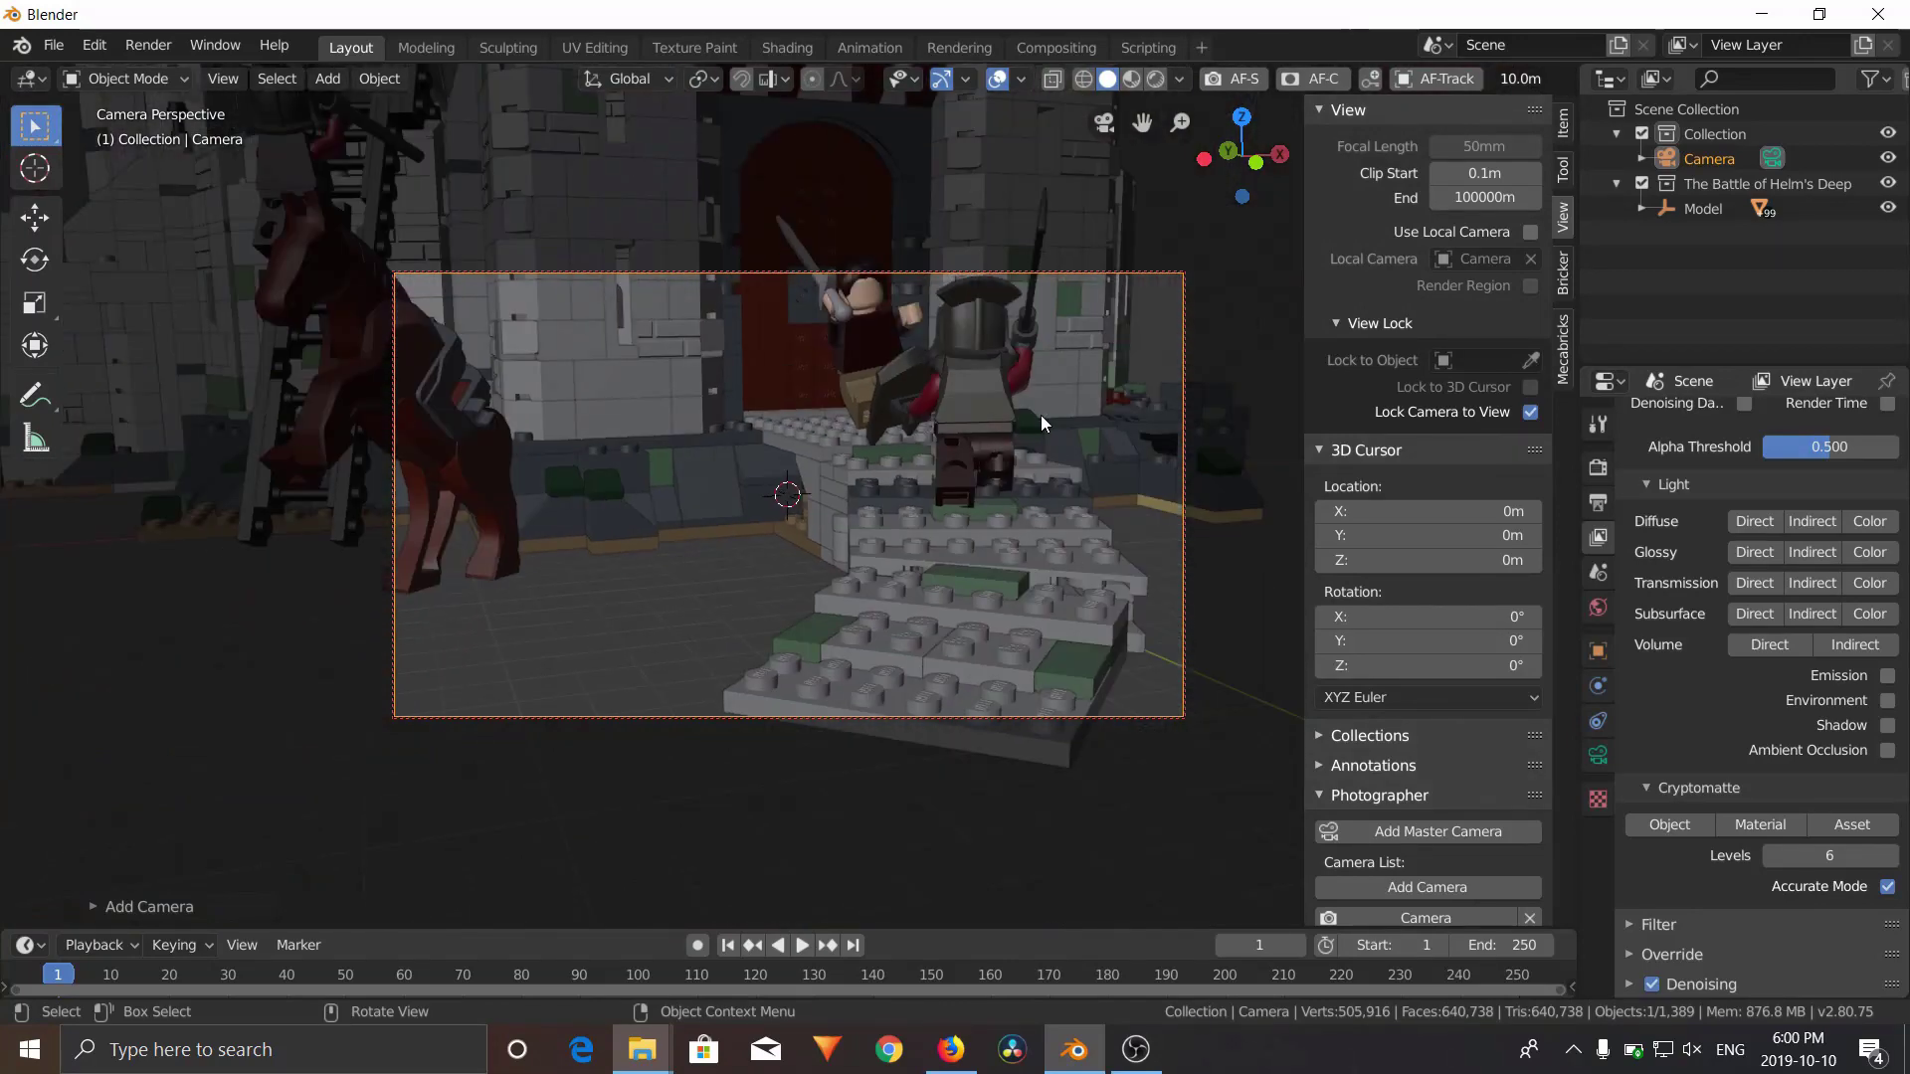
{"action": "scroll", "coordinate": [1040, 415], "scroll_direction": "down", "scroll_amount": 3}
{"action": "middle_click_drag", "start_coordinate": [1042, 414], "coordinate": [923, 412]}
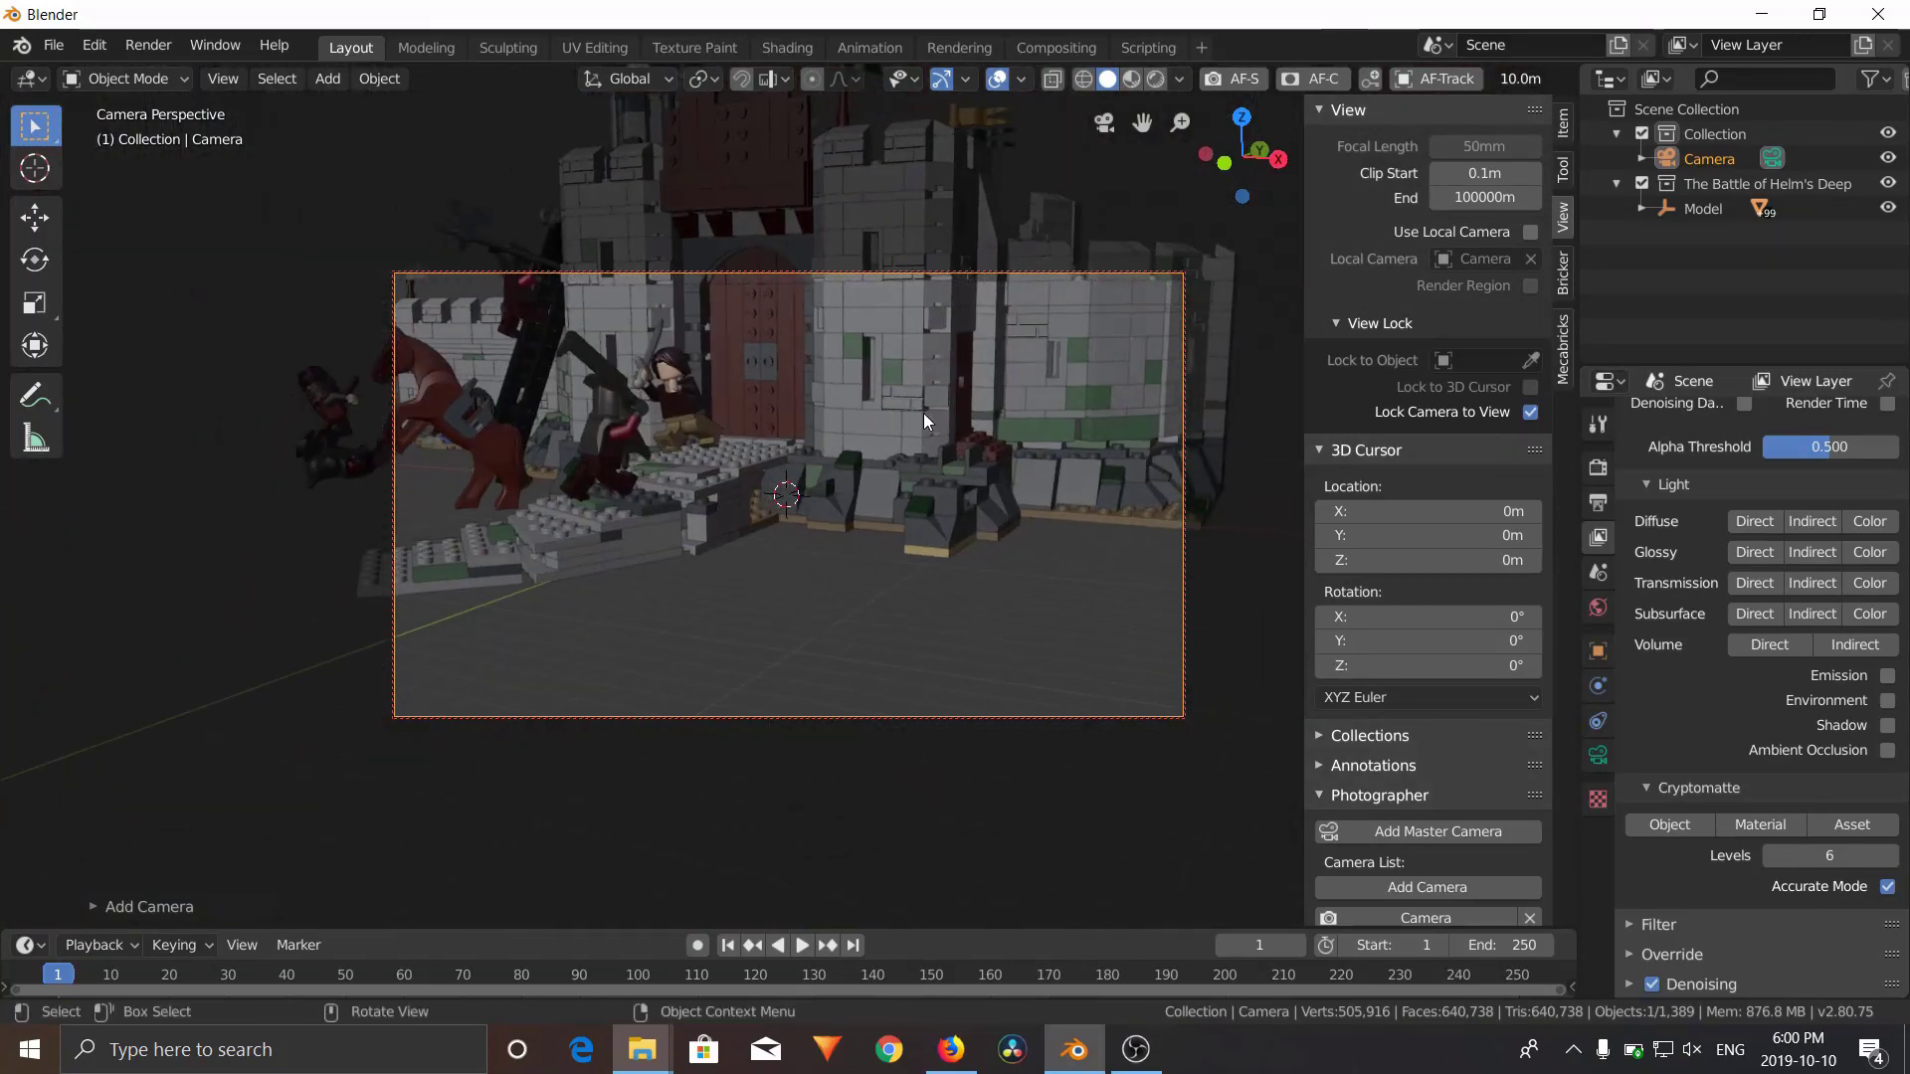
{"action": "scroll", "coordinate": [965, 475], "scroll_direction": "down", "scroll_amount": 5}
{"action": "middle_click_drag", "start_coordinate": [965, 475], "coordinate": [949, 561]}
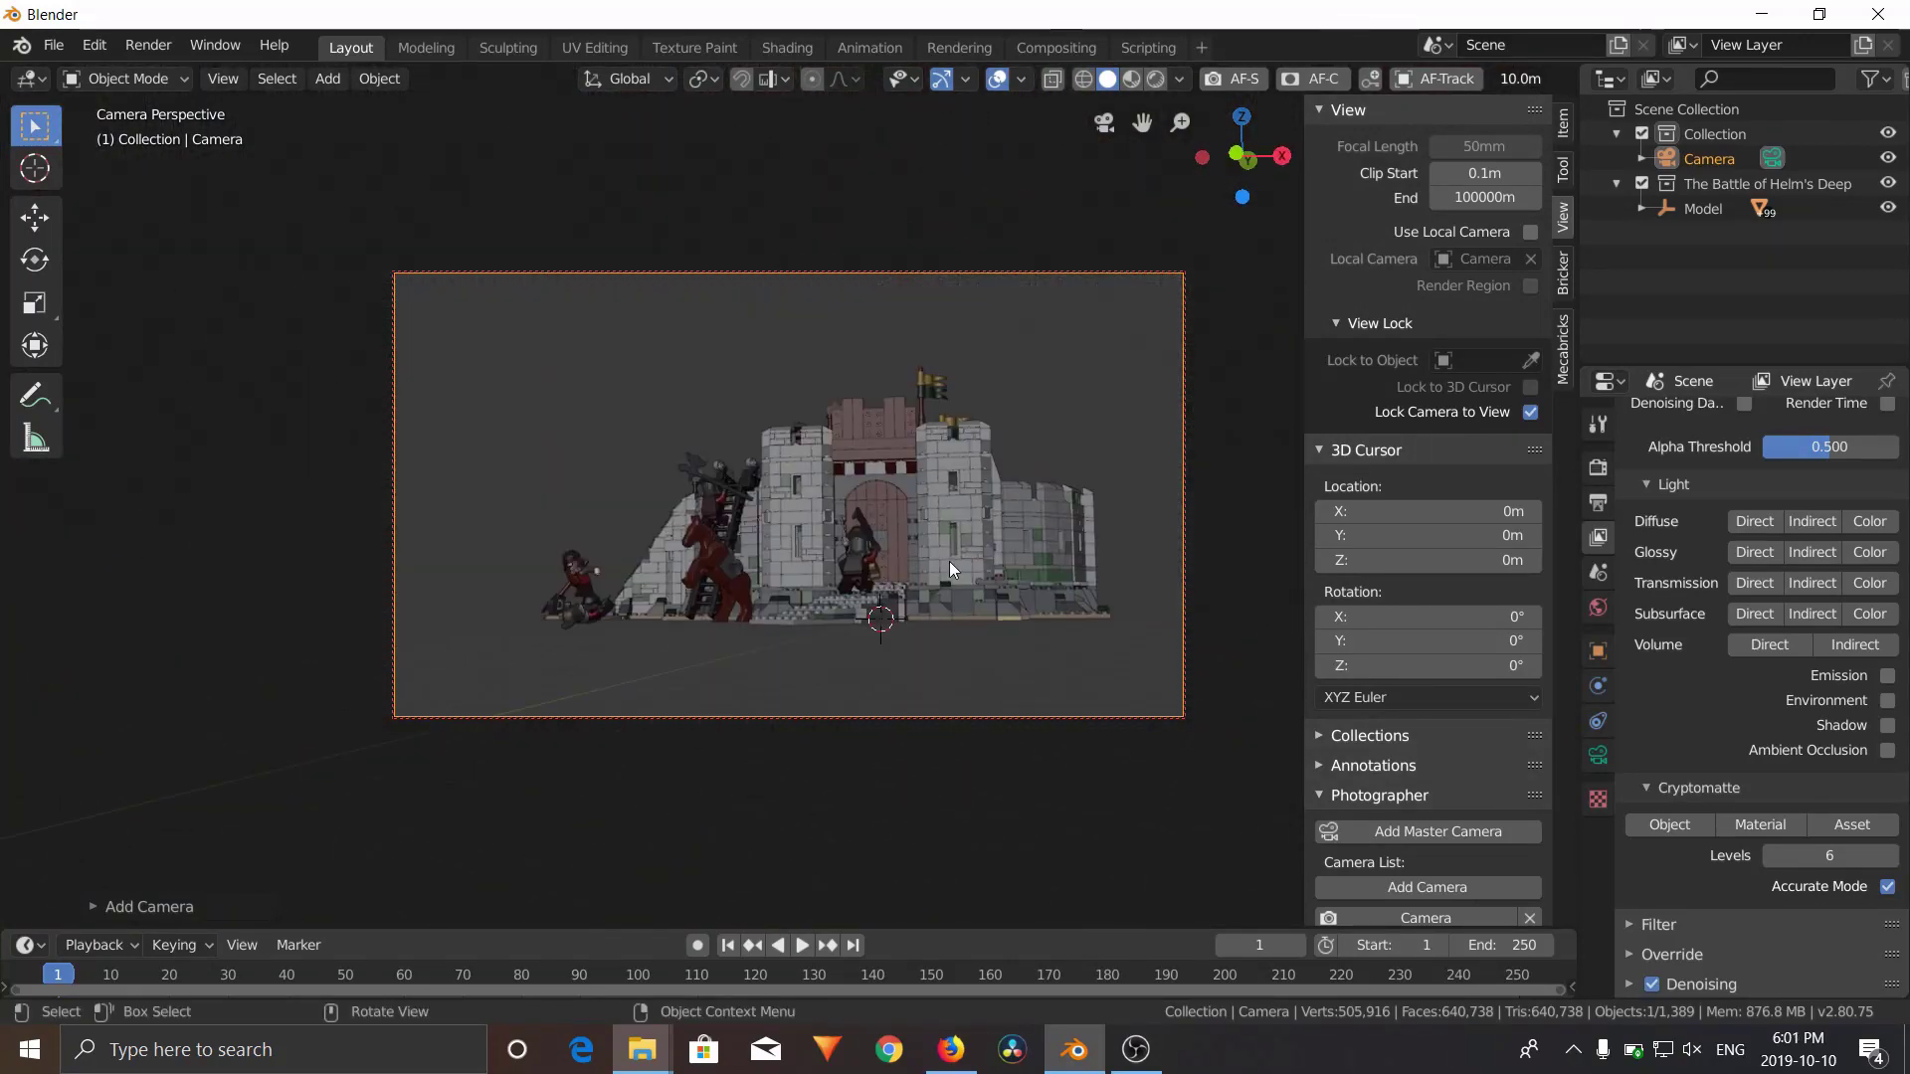
{"action": "middle_click_drag", "start_coordinate": [948, 561], "coordinate": [814, 481]}
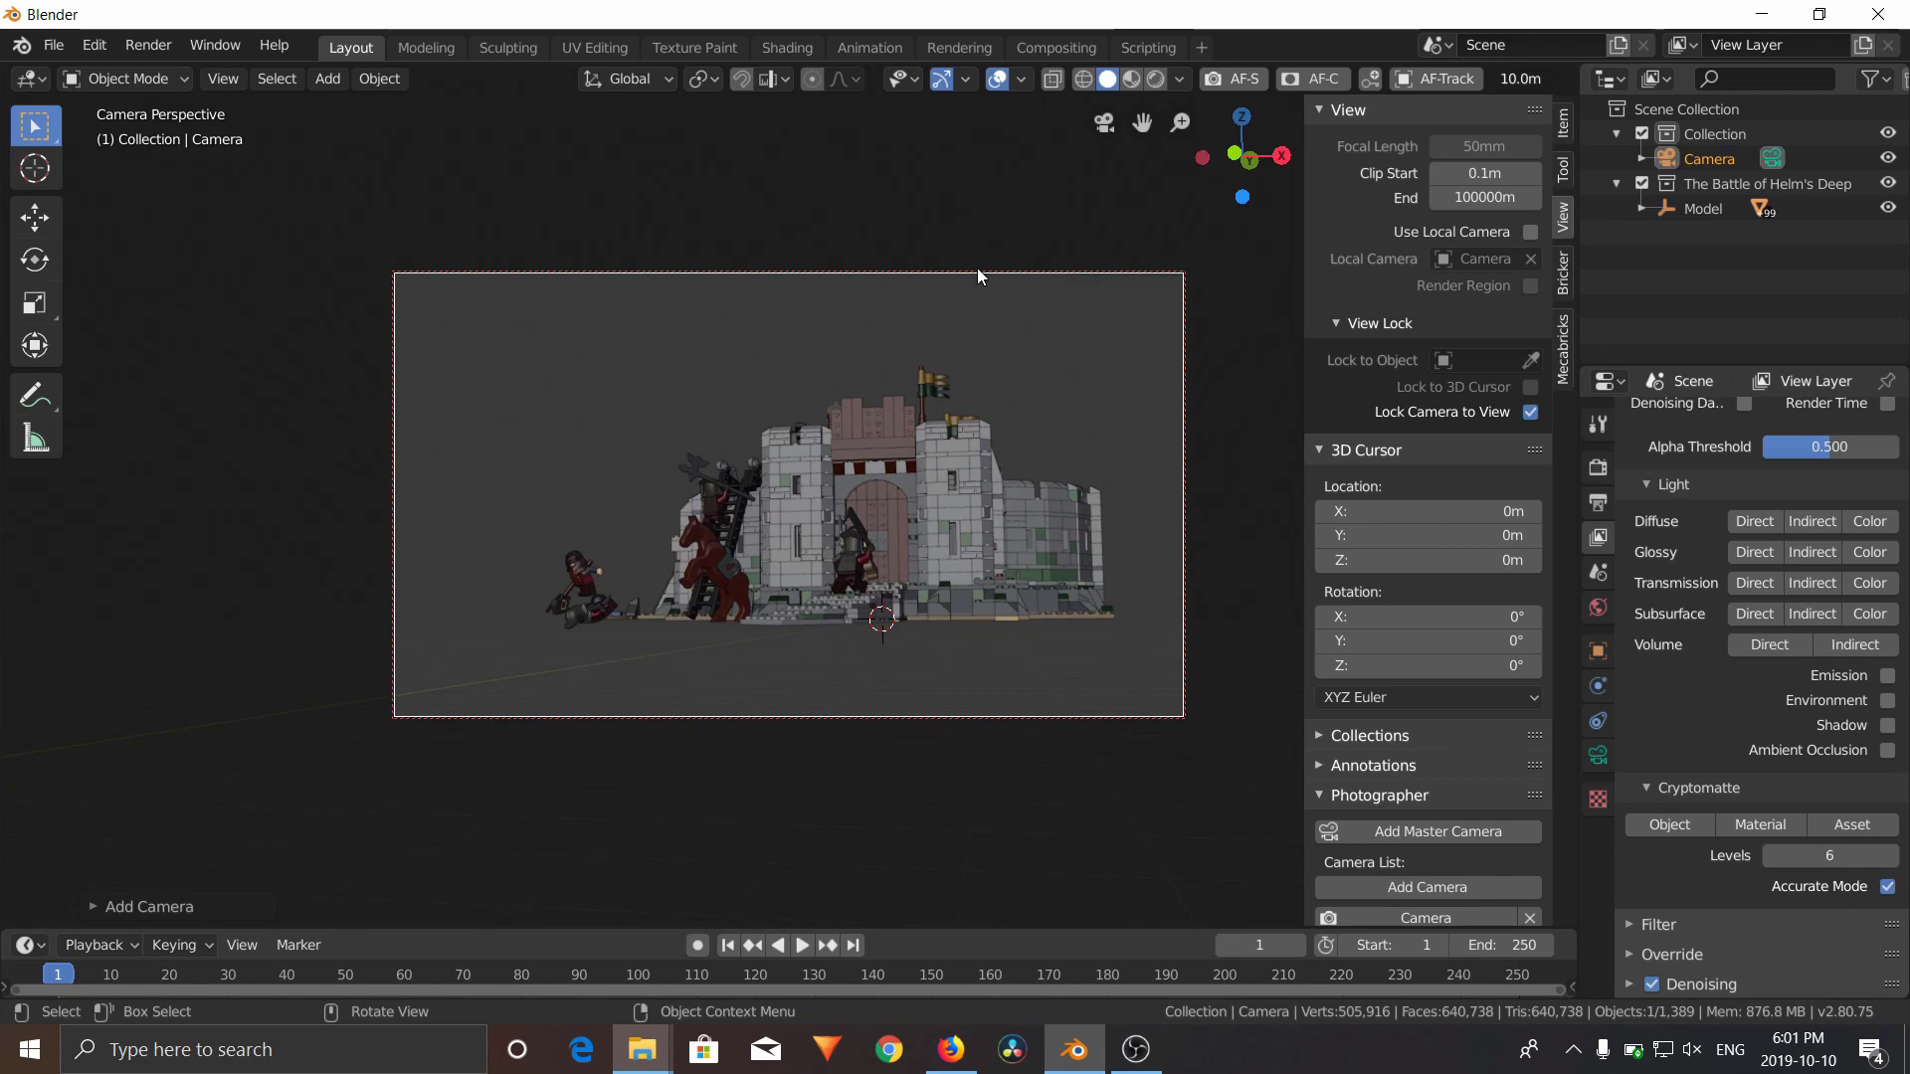
Set the camera's clip end to 100000 m and unlock the camera from the view
{"action": "left_click", "coordinate": [1597, 756]}
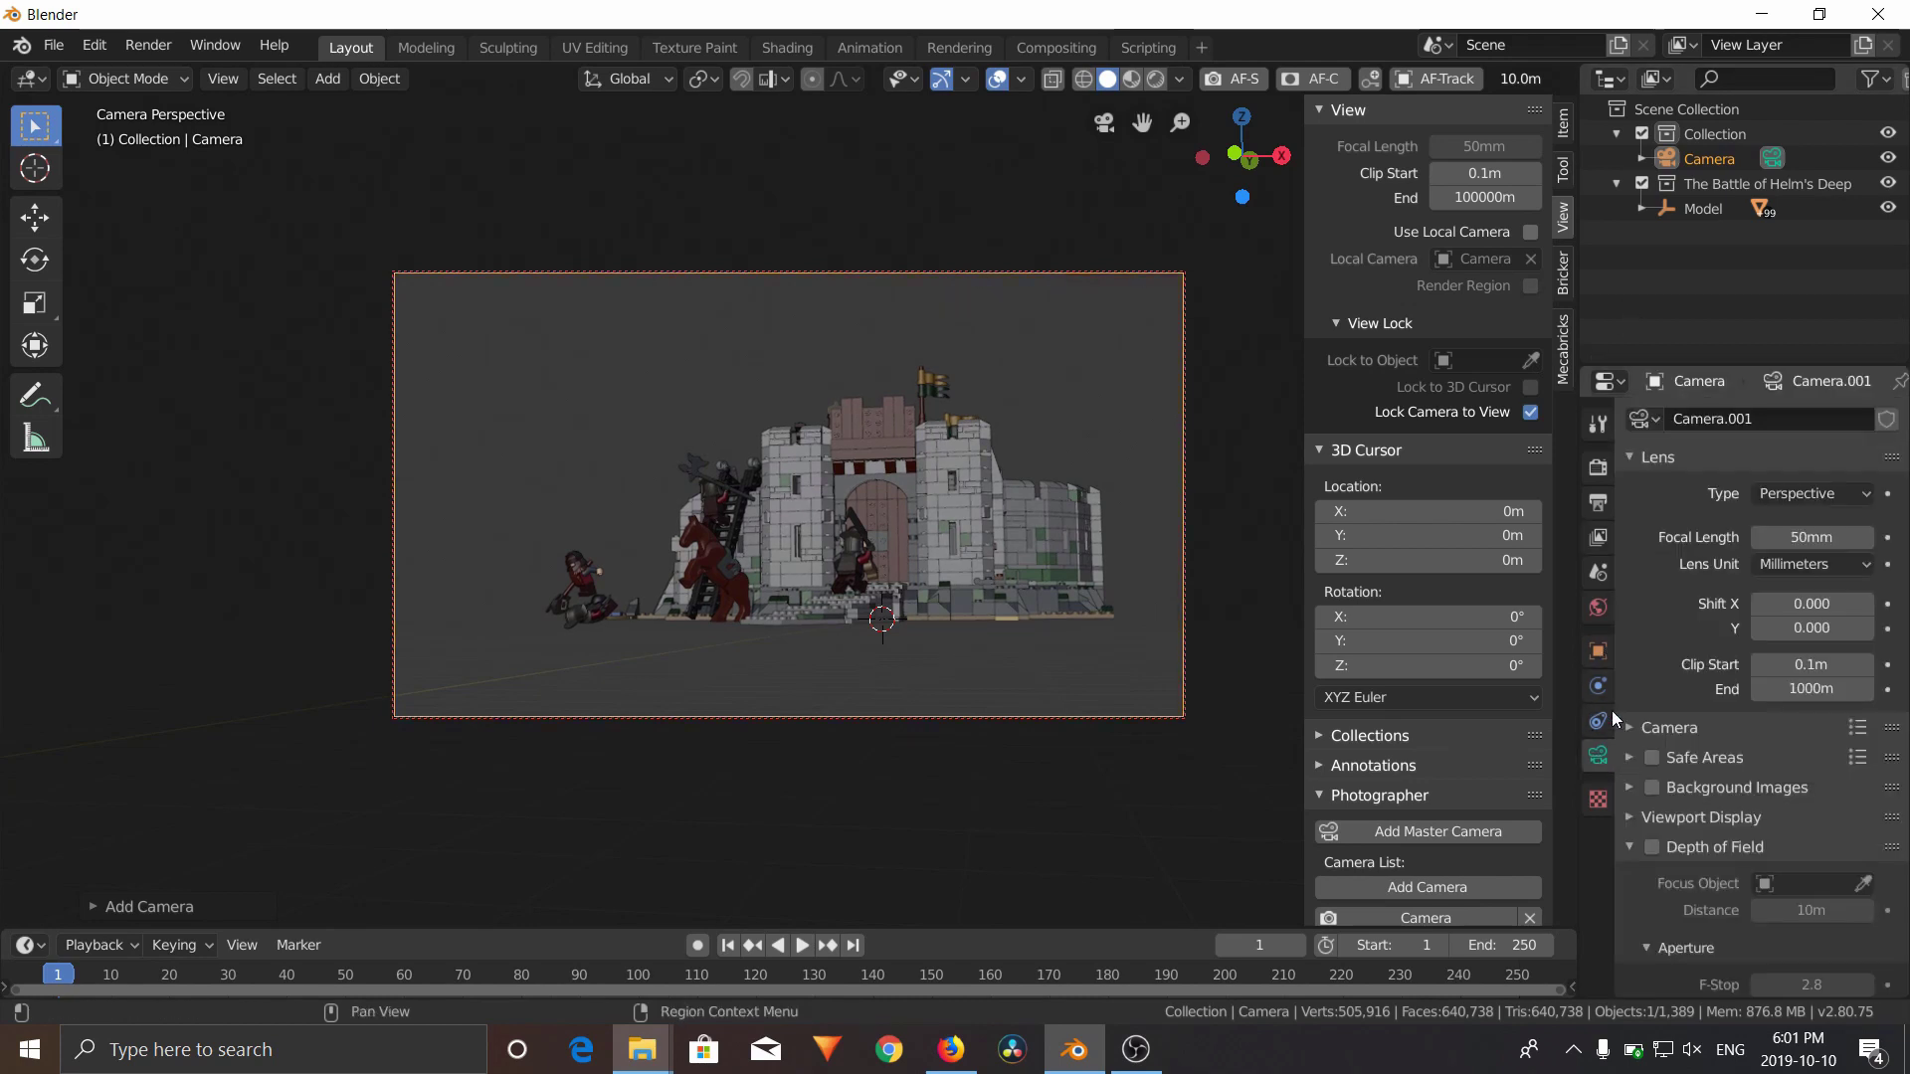
{"action": "left_click", "coordinate": [1799, 688]}
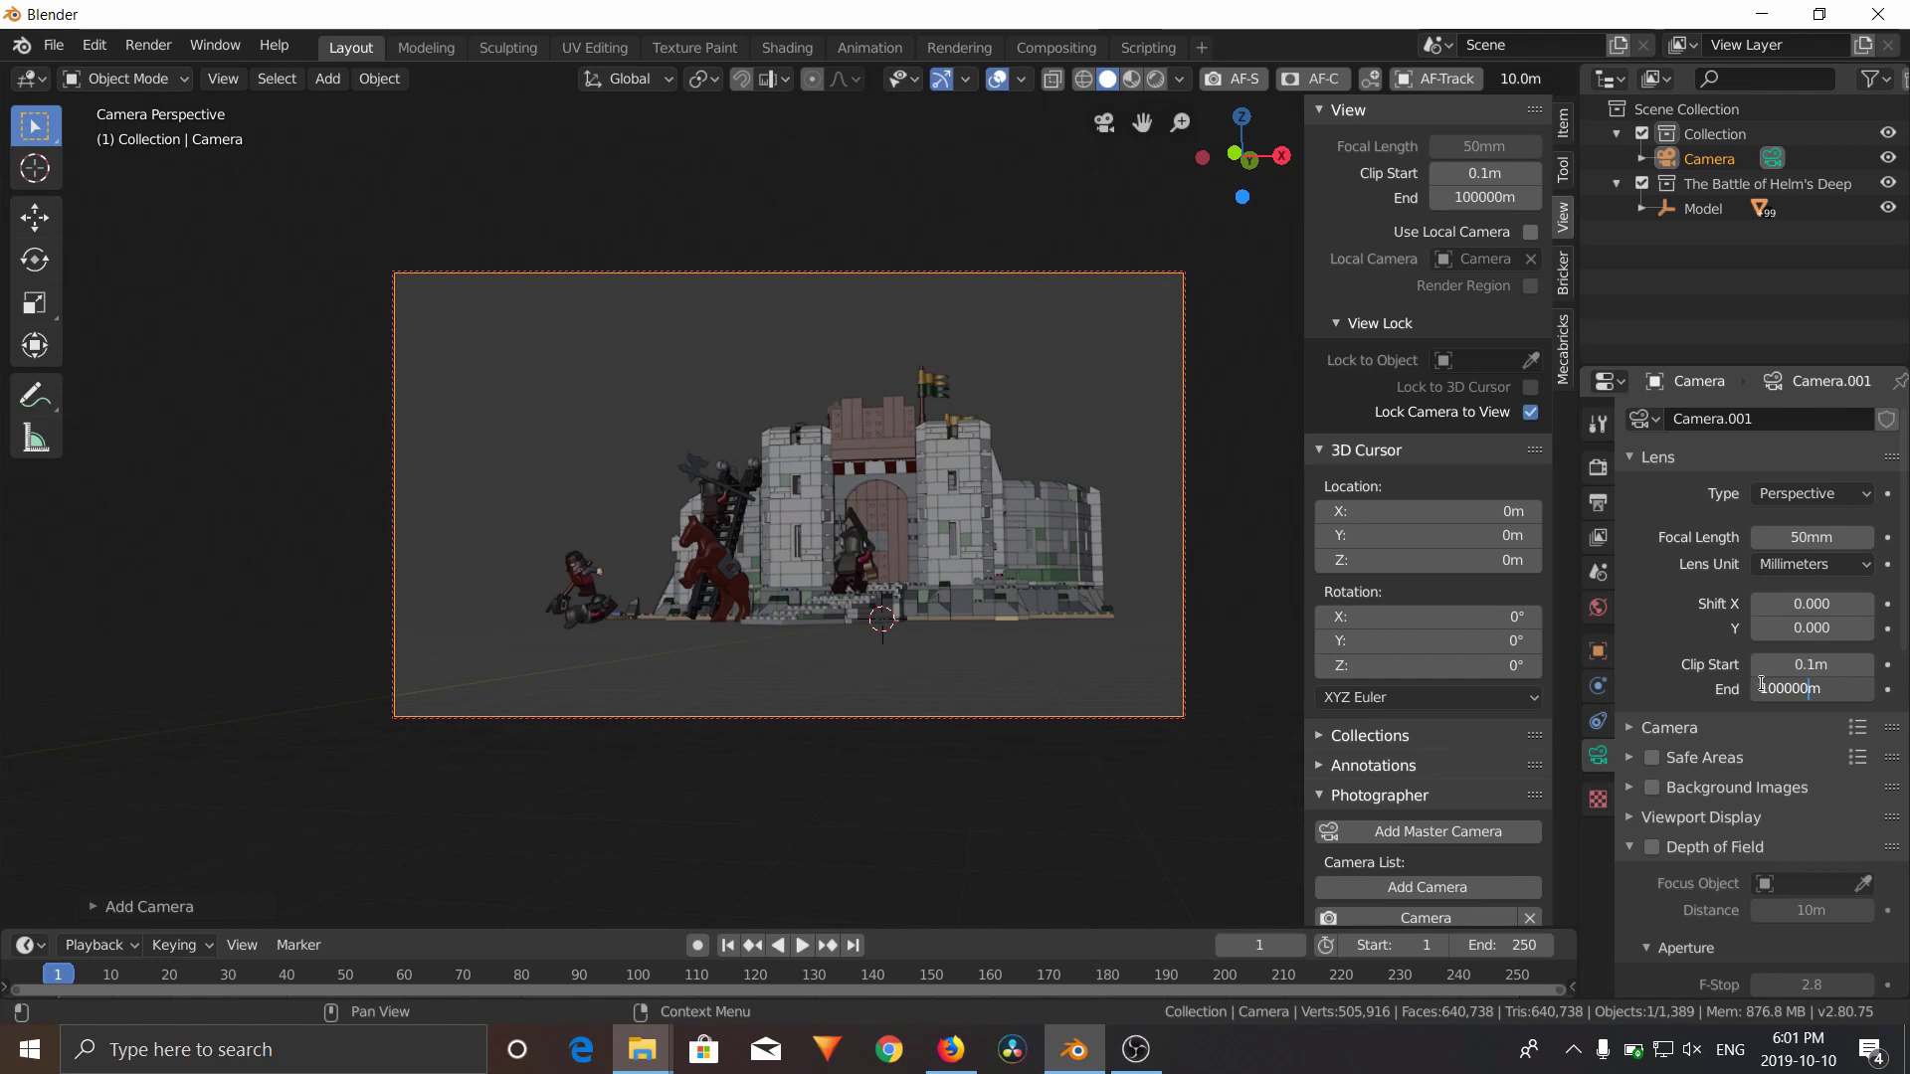
{"action": "key", "text": "Return"}
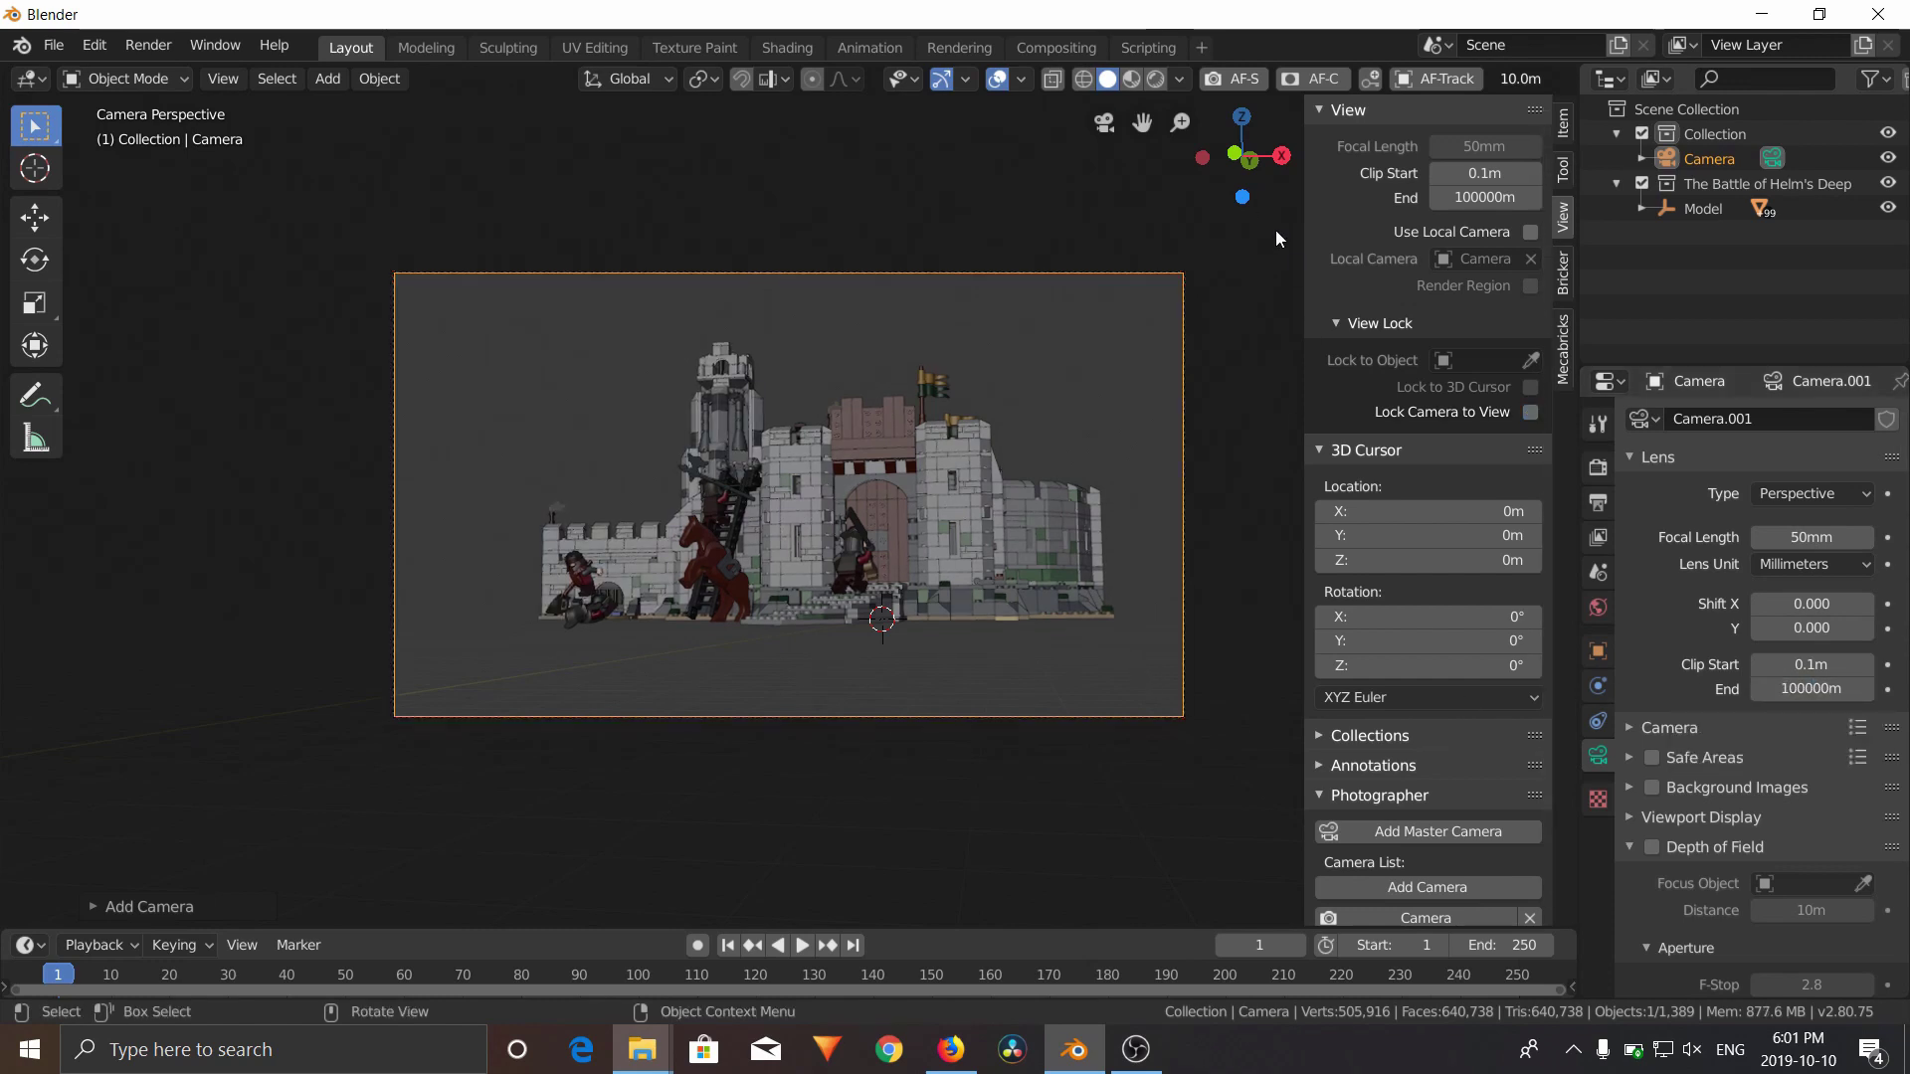
Preview the camera view in rendered shading, and return to solid shading with a free perspective view of the castle
{"action": "left_click", "coordinate": [1153, 78]}
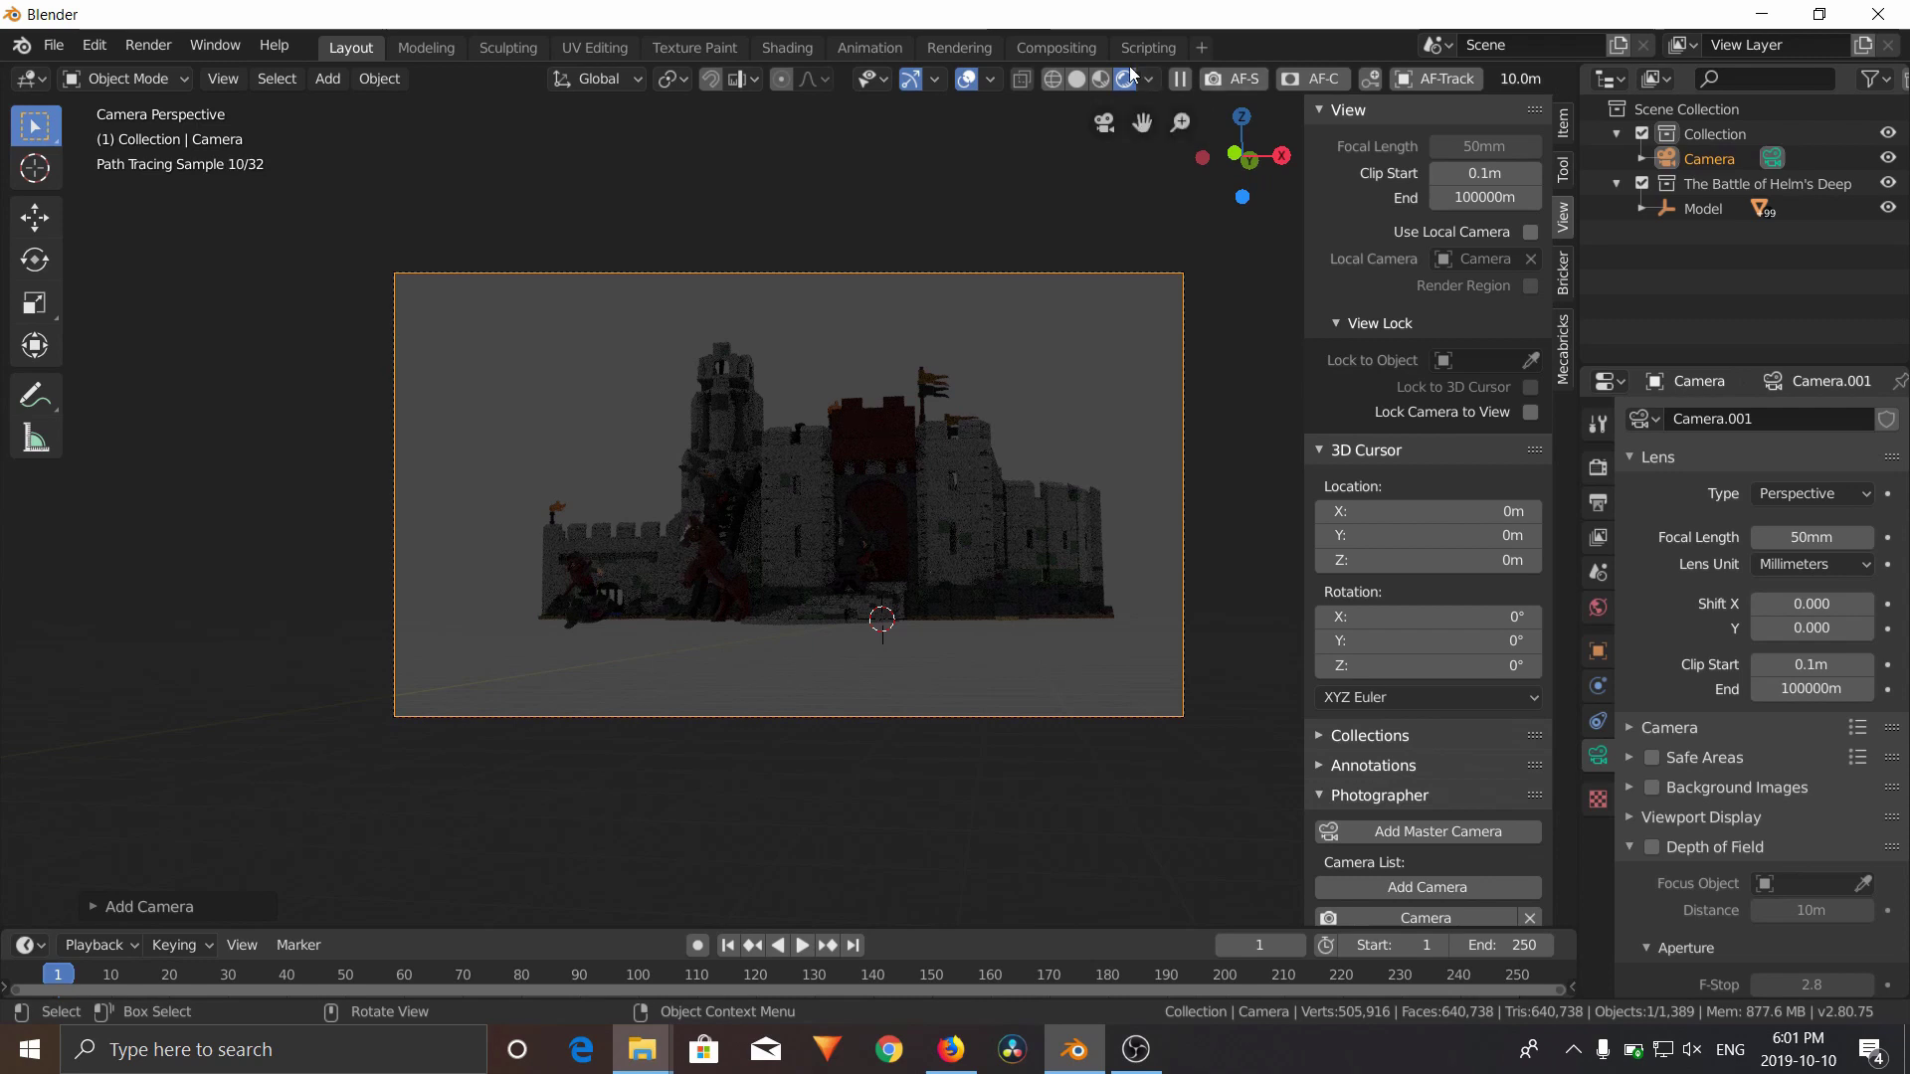
{"action": "left_click", "coordinate": [1080, 79]}
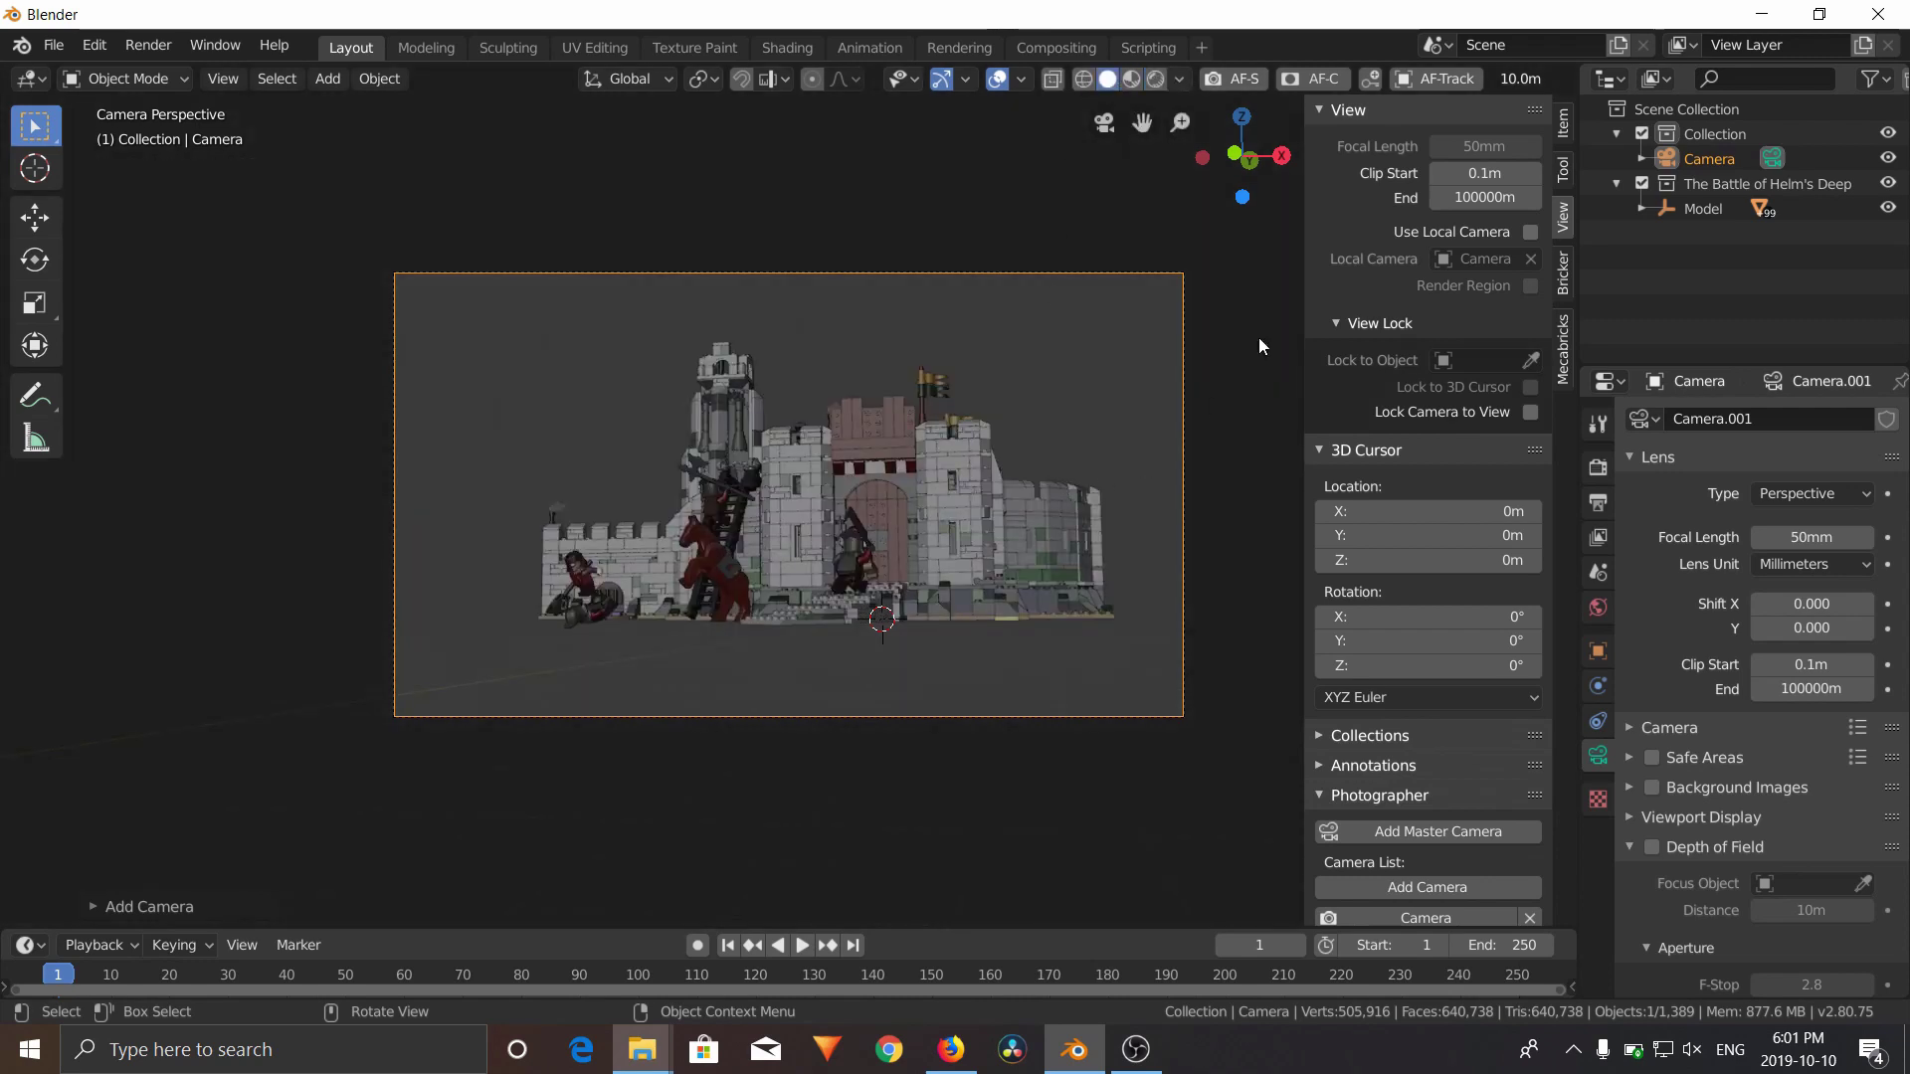
{"action": "mouse_move", "coordinate": [993, 474]}
{"action": "middle_mouse_down"}
{"action": "mouse_move", "coordinate": [802, 535]}
{"action": "mouse_move", "coordinate": [936, 484]}
{"action": "mouse_move", "coordinate": [590, 471]}
{"action": "mouse_move", "coordinate": [724, 448]}
{"action": "mouse_move", "coordinate": [442, 551]}
{"action": "mouse_move", "coordinate": [791, 519]}
{"action": "mouse_move", "coordinate": [851, 390]}
{"action": "mouse_move", "coordinate": [1080, 489]}
{"action": "mouse_move", "coordinate": [1163, 487]}
{"action": "mouse_move", "coordinate": [933, 540]}
{"action": "mouse_move", "coordinate": [971, 422]}
{"action": "mouse_move", "coordinate": [1136, 617]}
{"action": "mouse_move", "coordinate": [1132, 579]}
{"action": "mouse_move", "coordinate": [1121, 610]}
{"action": "mouse_move", "coordinate": [878, 417]}
{"action": "mouse_move", "coordinate": [1039, 332]}
{"action": "mouse_move", "coordinate": [976, 400]}
{"action": "mouse_move", "coordinate": [832, 403]}
{"action": "mouse_move", "coordinate": [1007, 451]}
{"action": "middle_mouse_up"}
{"action": "middle_click_drag", "start_coordinate": [850, 451], "coordinate": [897, 443]}
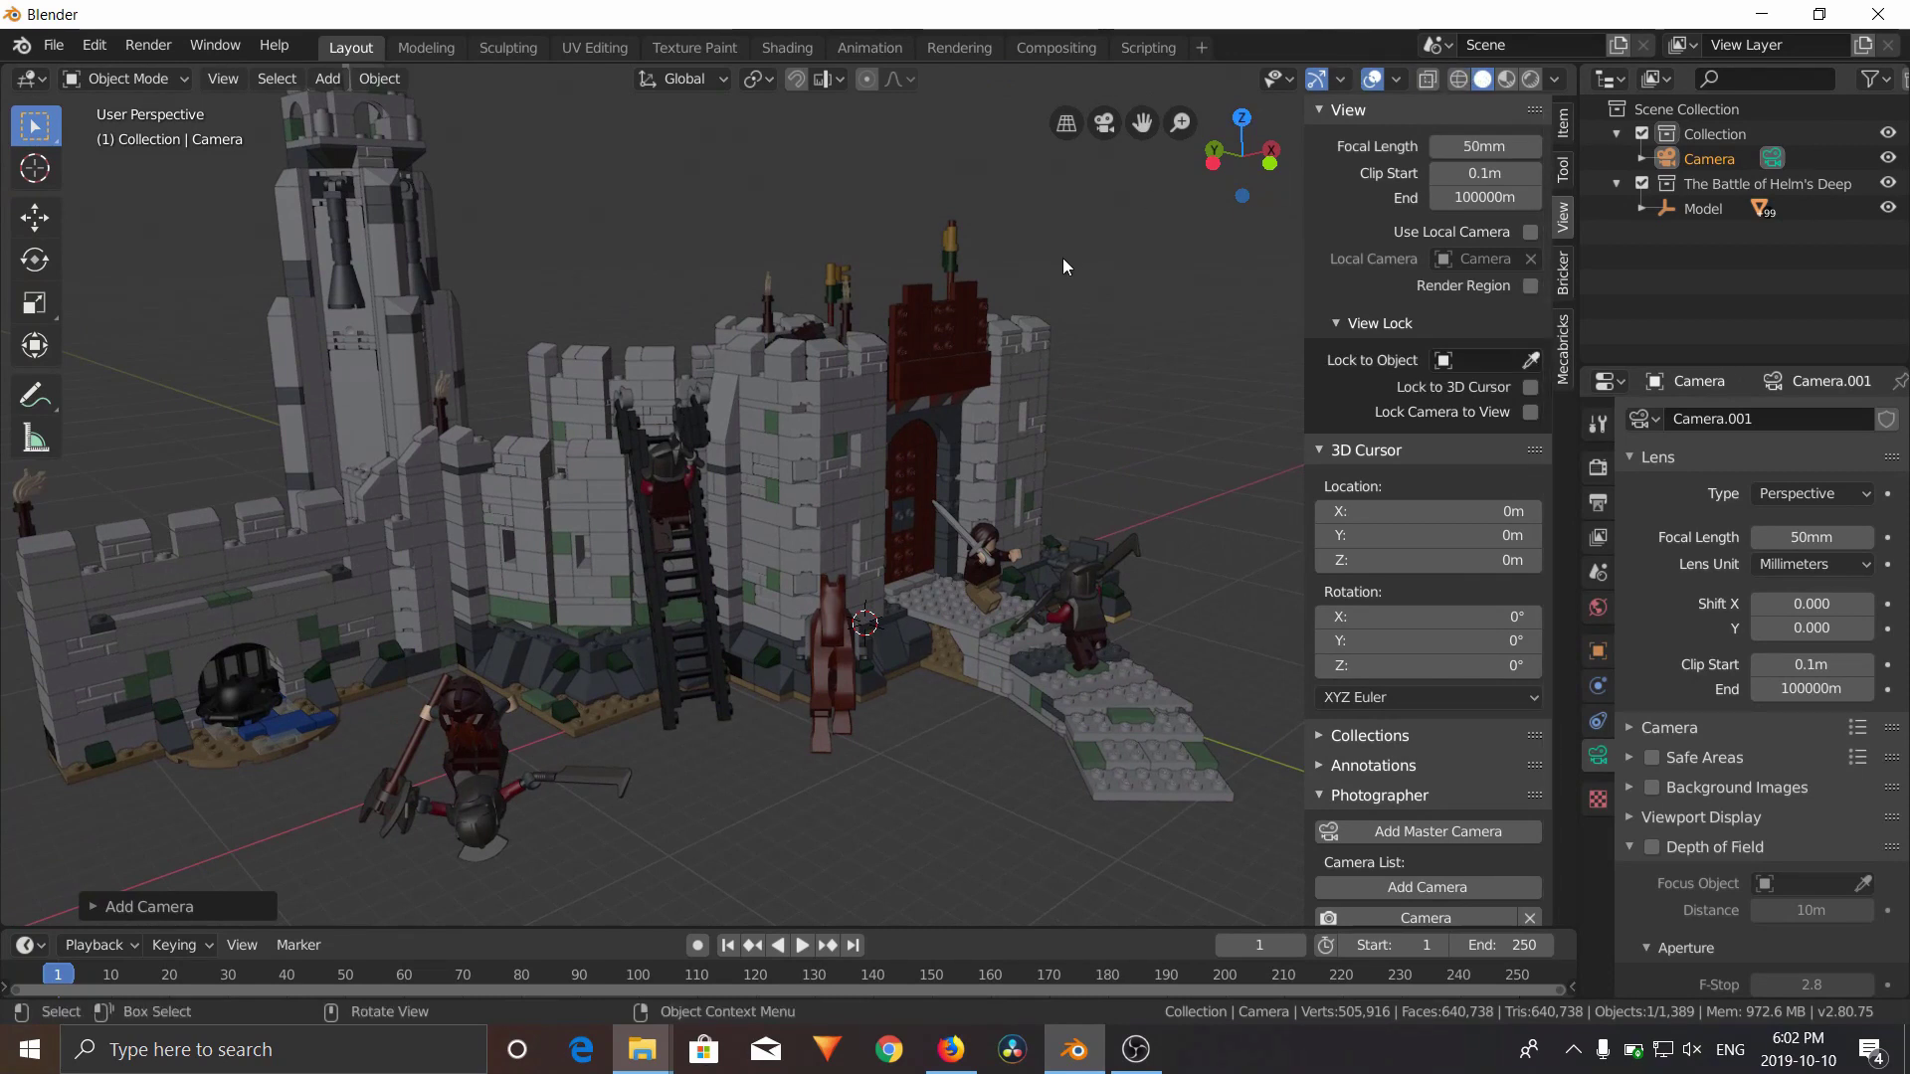
Split the 3D viewport into two stacked areas and change the upper one to the Shader Editor
{"action": "left_click_drag", "start_coordinate": [1576, 69], "coordinate": [1533, 419]}
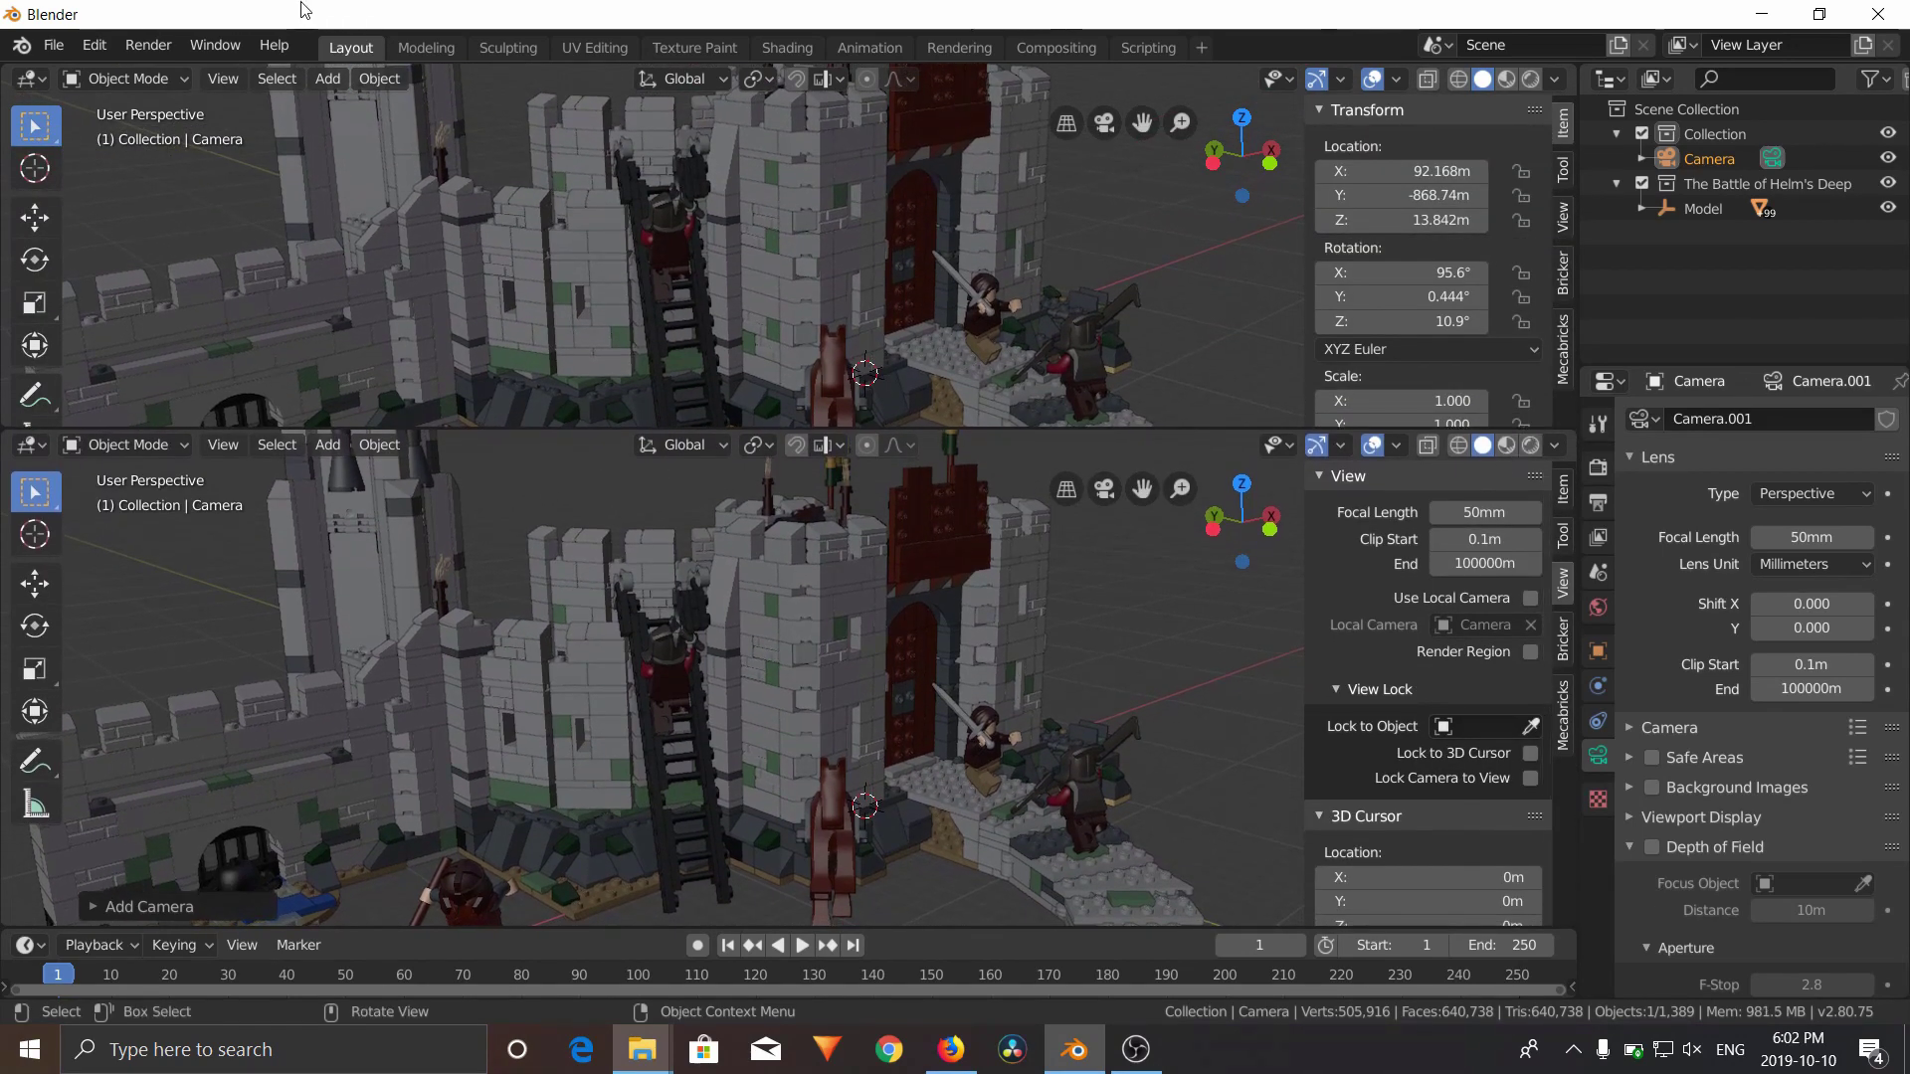
{"action": "left_click", "coordinate": [31, 78]}
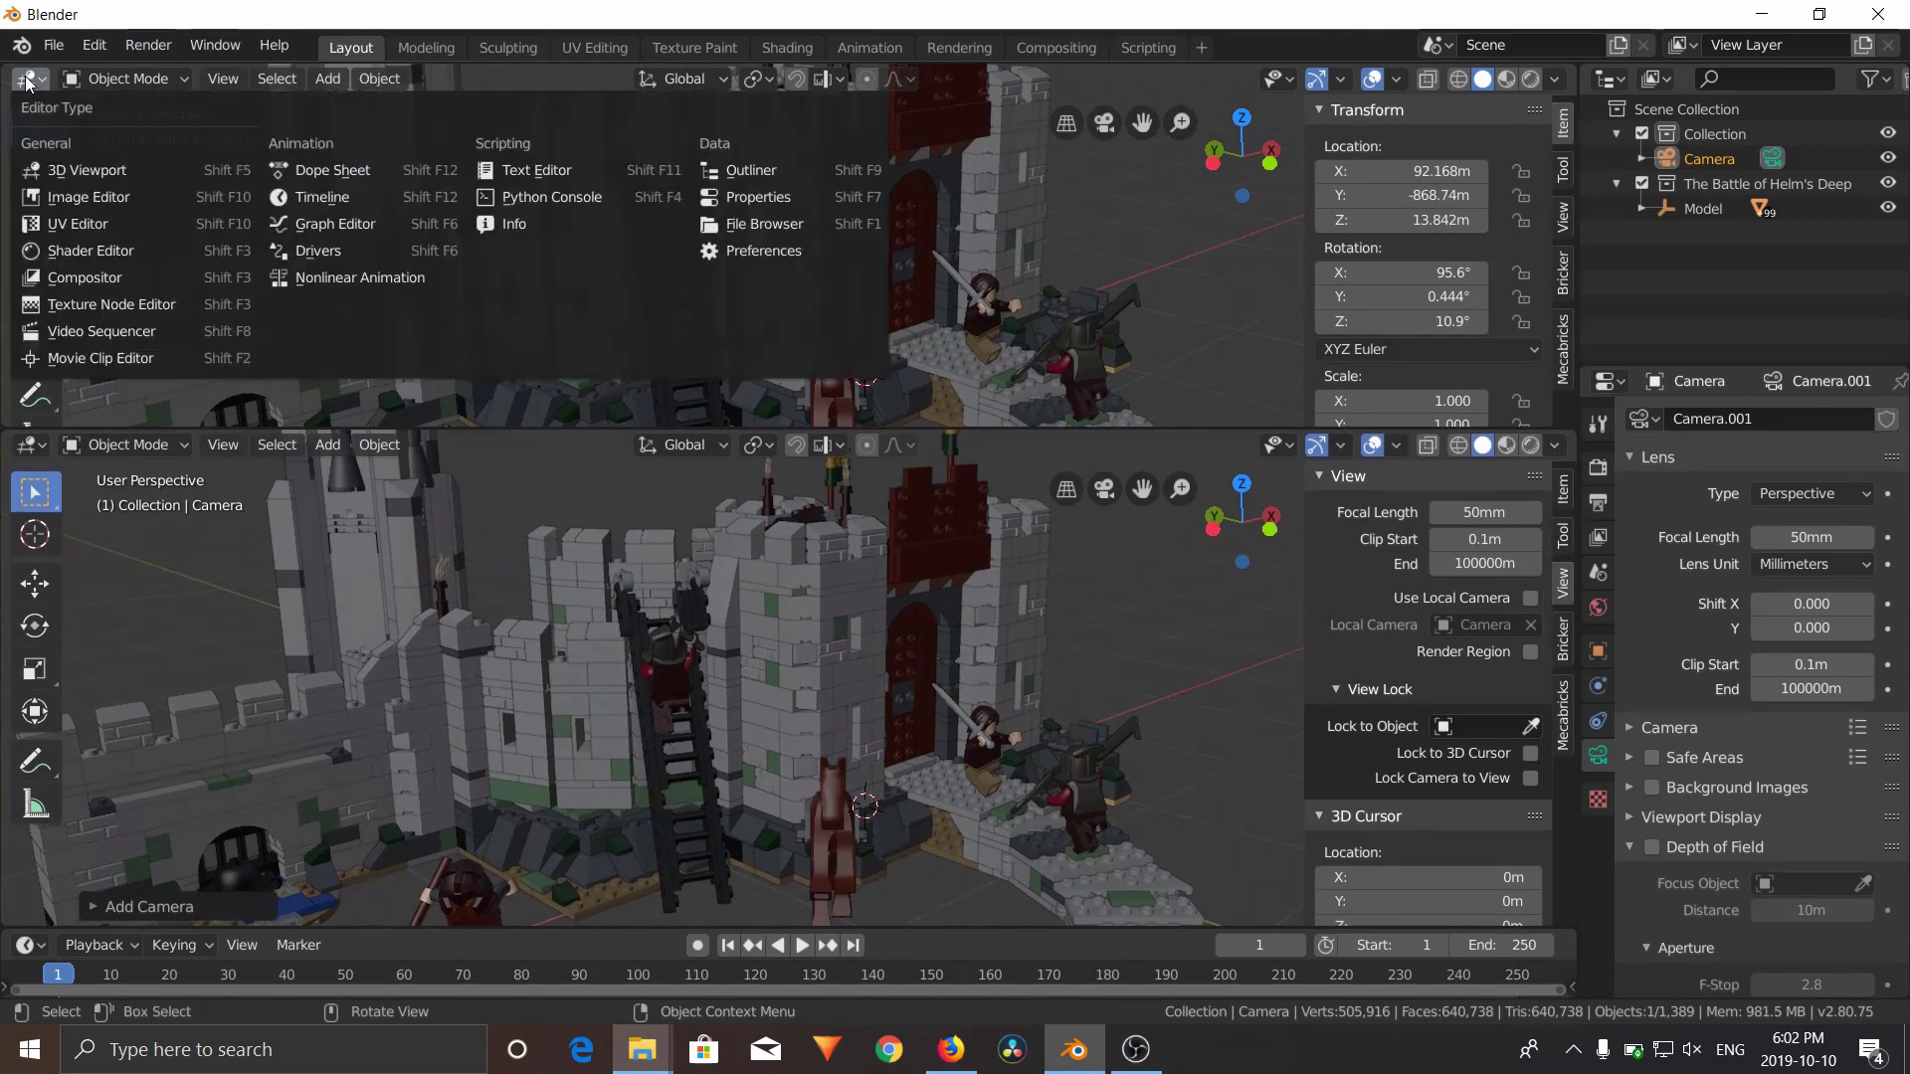
{"action": "left_click", "coordinate": [110, 252]}
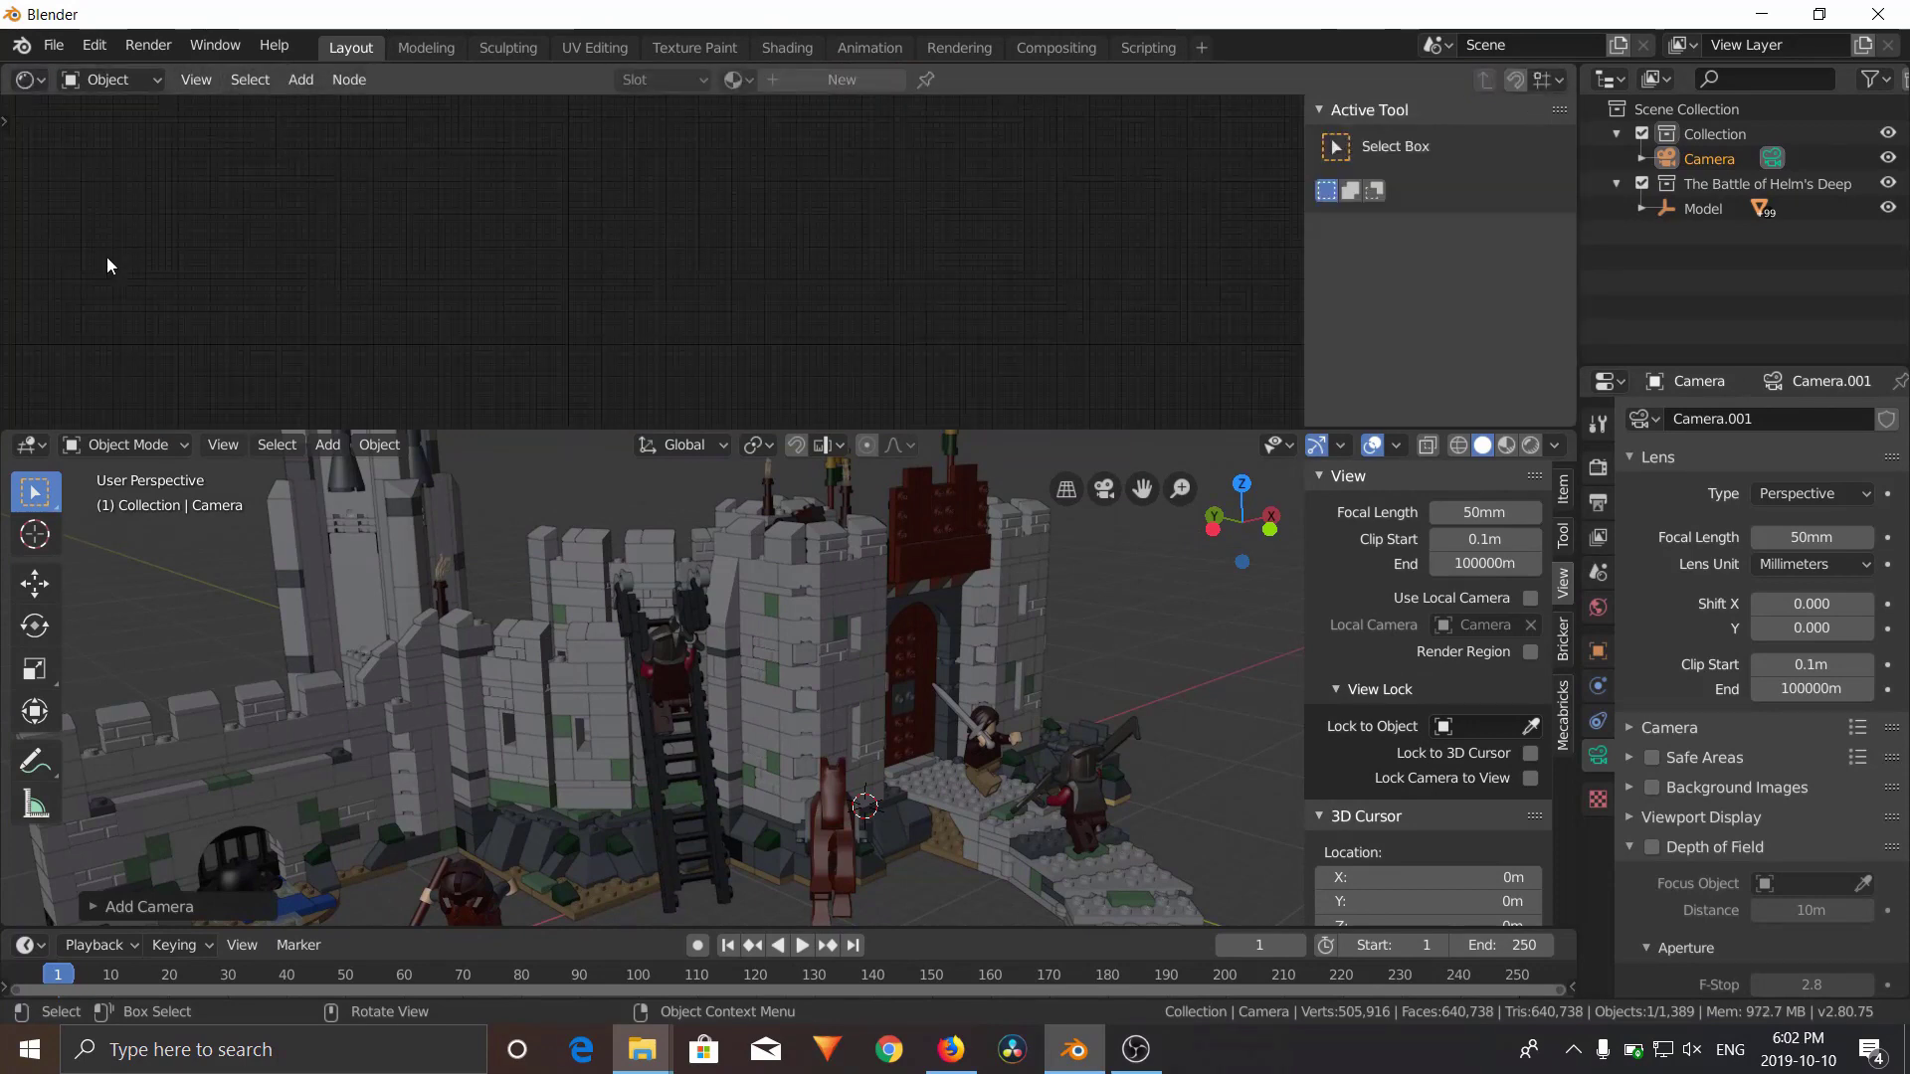
Show the World's shader nodes and move the World Output node well away from the Background node
{"action": "left_click", "coordinate": [118, 86]}
{"action": "left_click", "coordinate": [144, 139]}
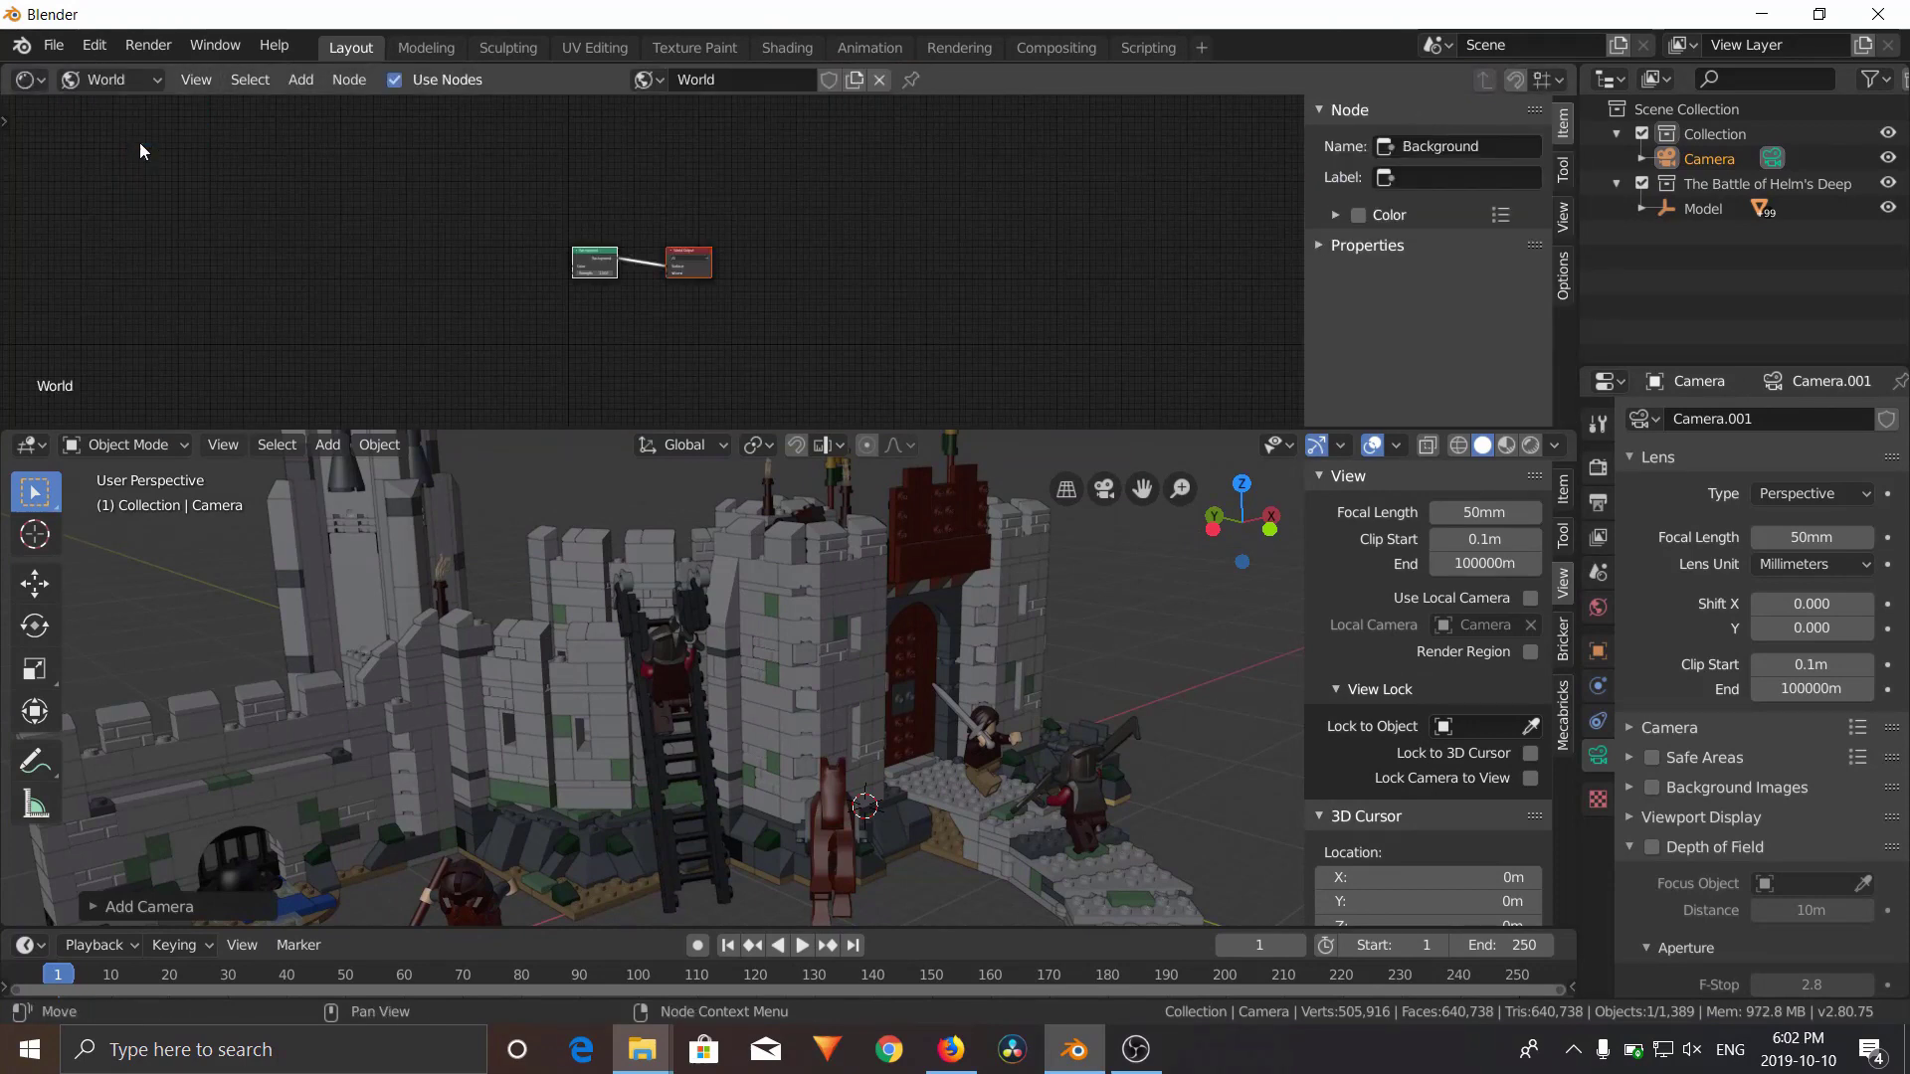
{"action": "scroll", "coordinate": [676, 243], "scroll_direction": "up", "scroll_amount": 5}
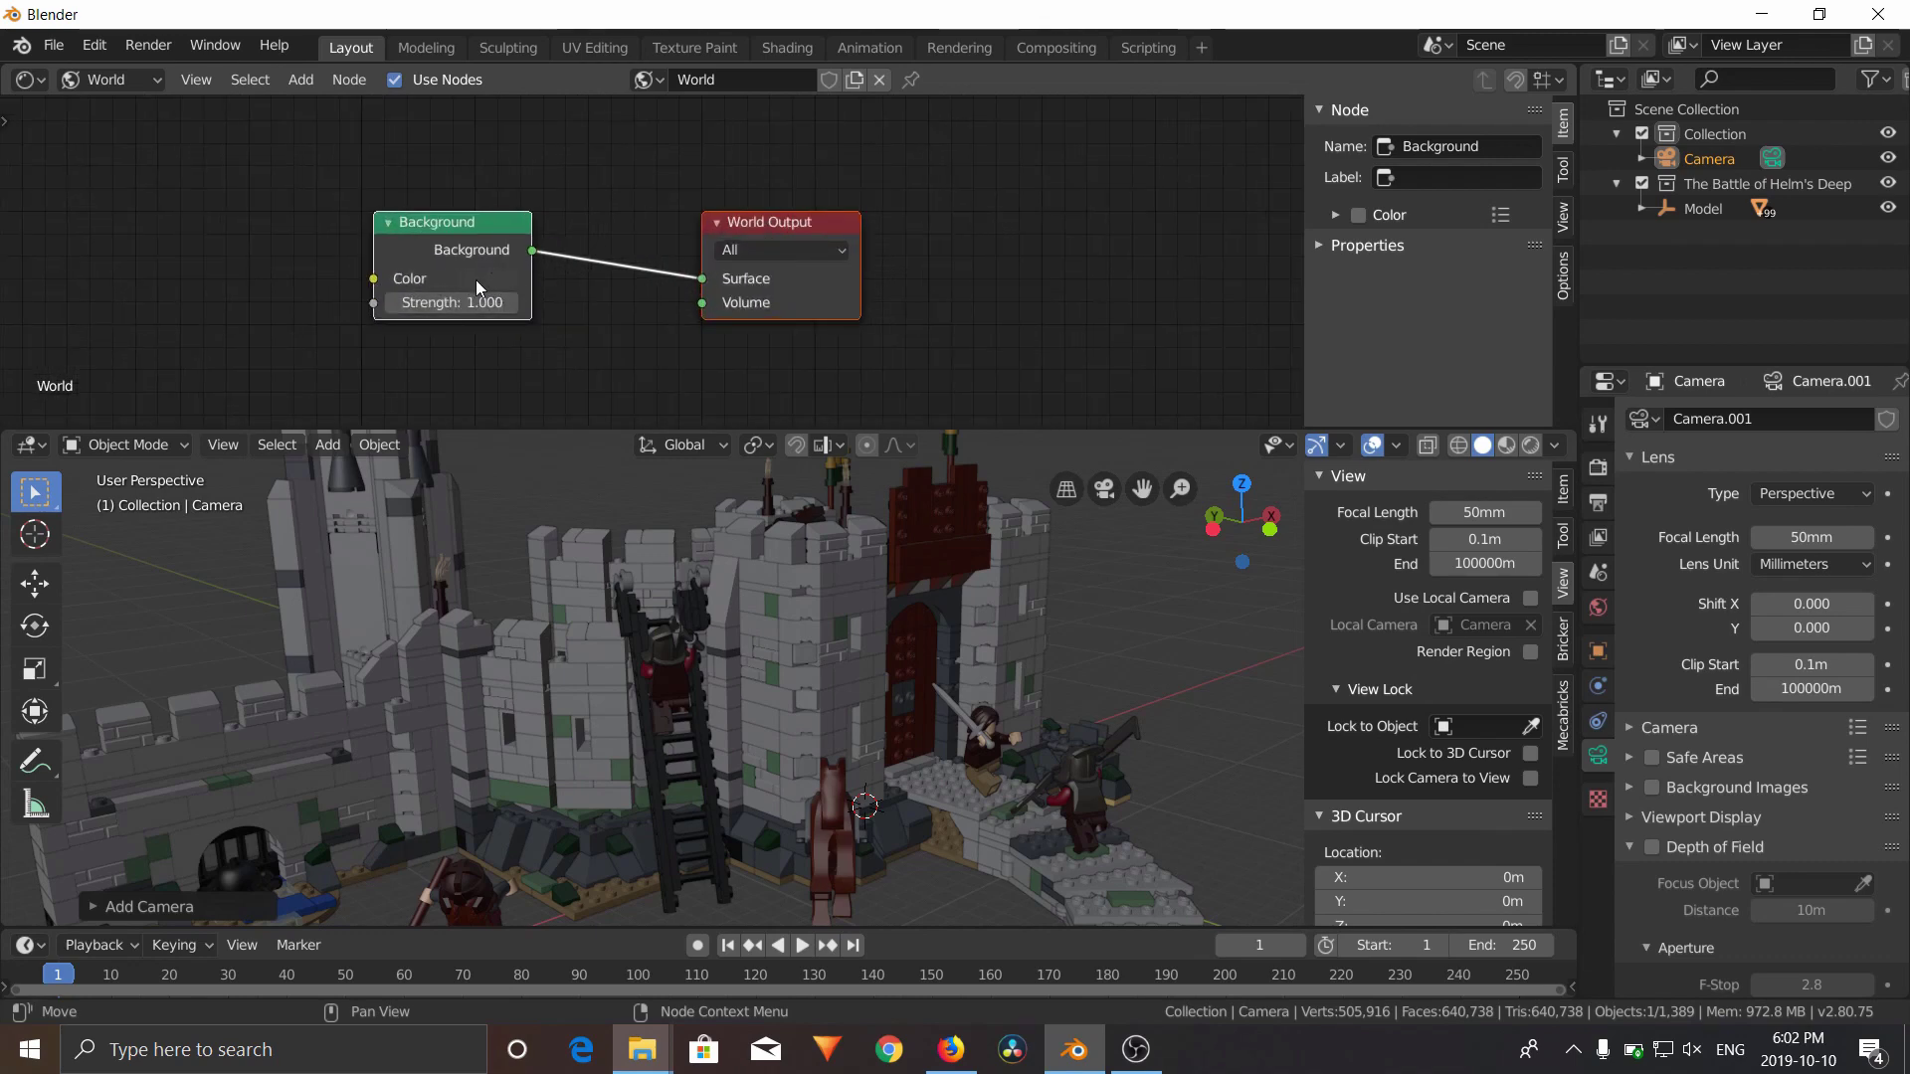
{"action": "middle_click_drag", "start_coordinate": [779, 246], "coordinate": [552, 223]}
{"action": "scroll", "coordinate": [702, 241], "scroll_direction": "down", "scroll_amount": 4}
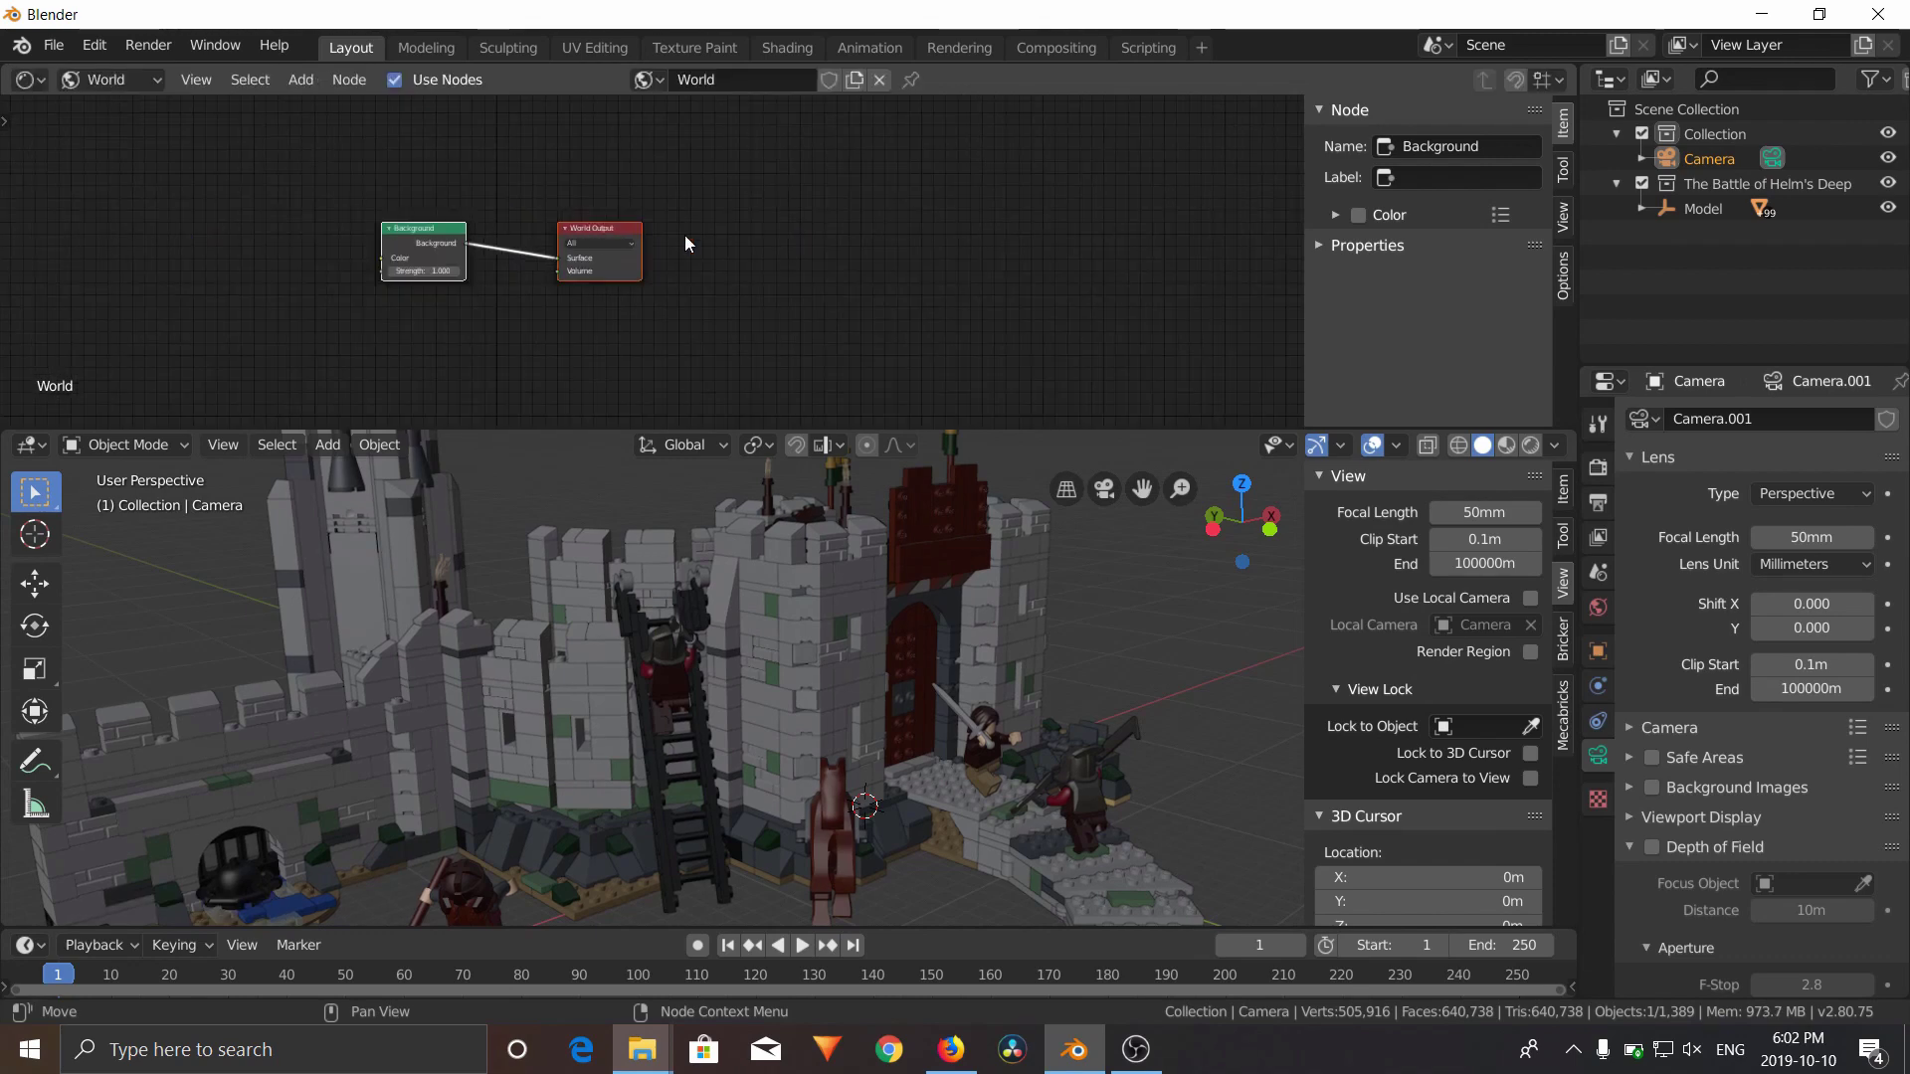
{"action": "left_click_drag", "start_coordinate": [599, 227], "coordinate": [1019, 211]}
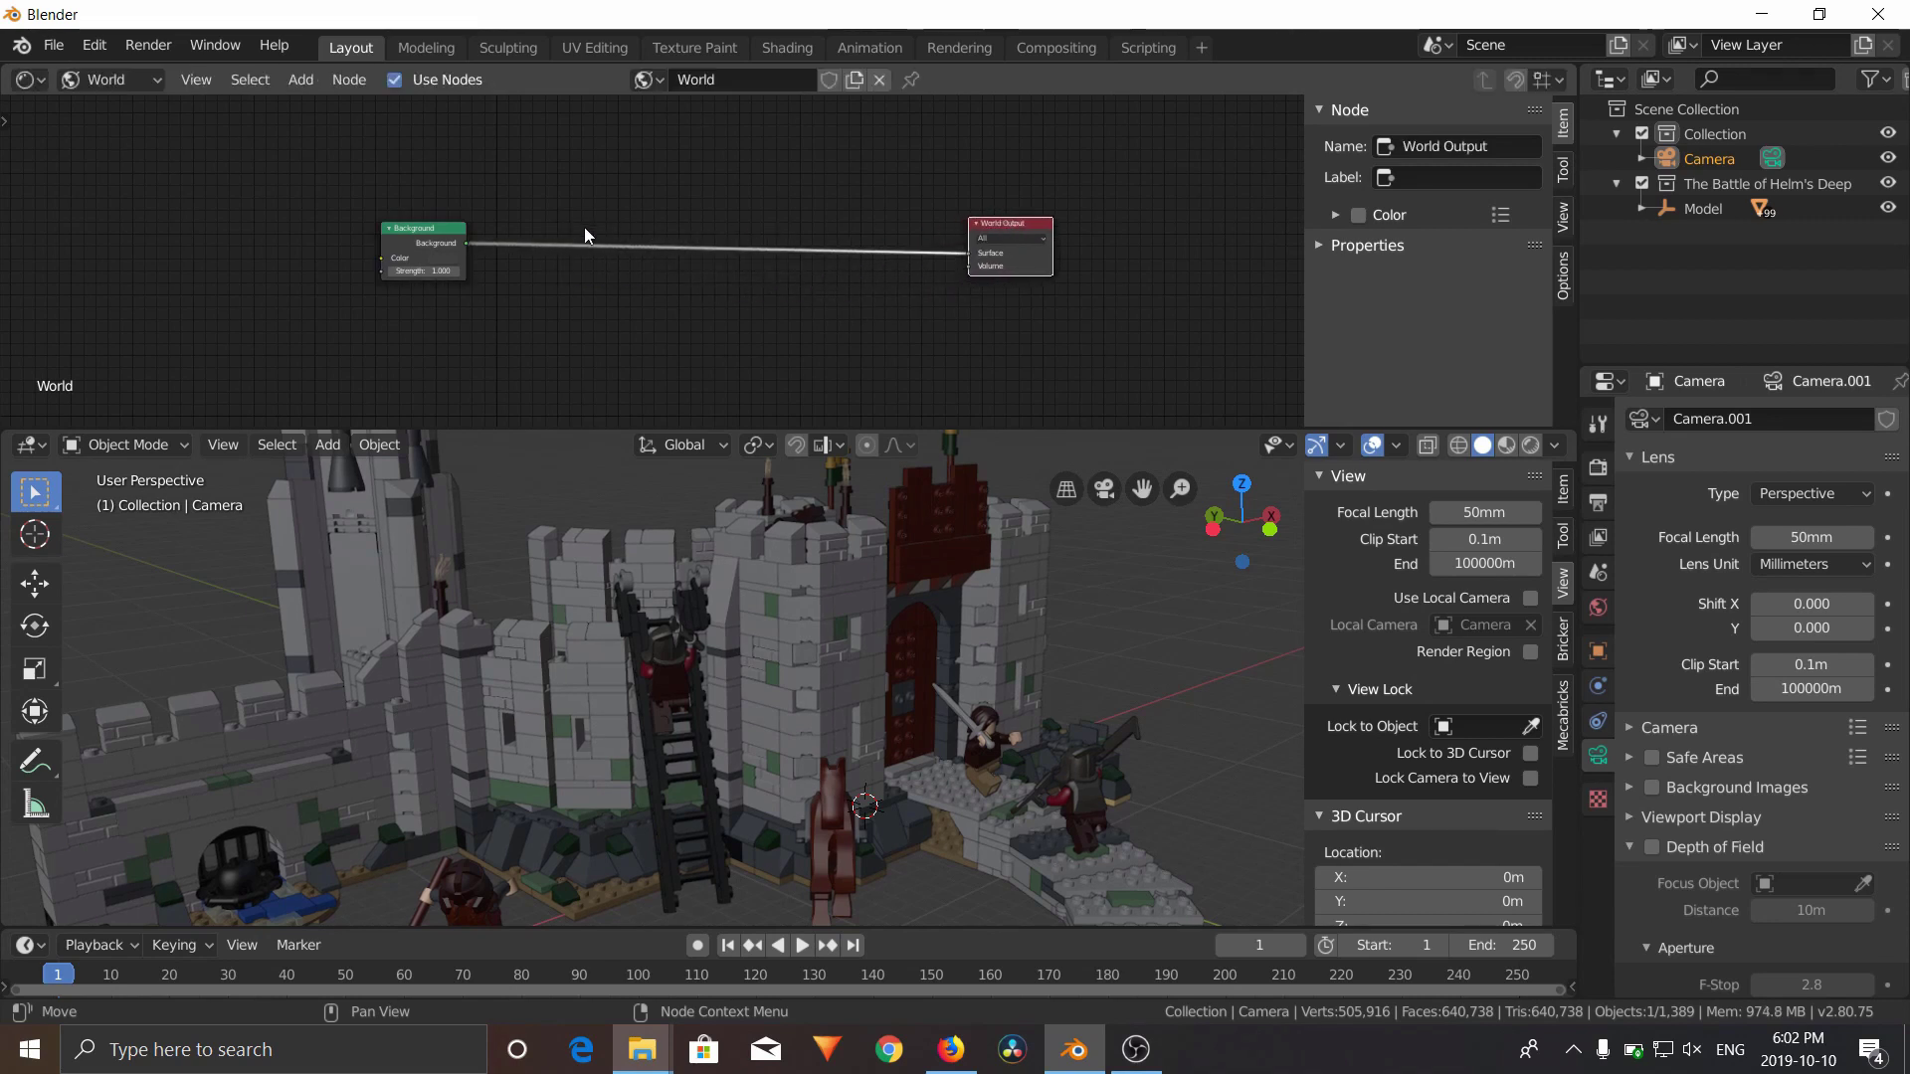
Replace the Background node with an Environment Texture node, connecting its Color output to the World Output's Surface input
{"action": "left_click", "coordinate": [420, 230]}
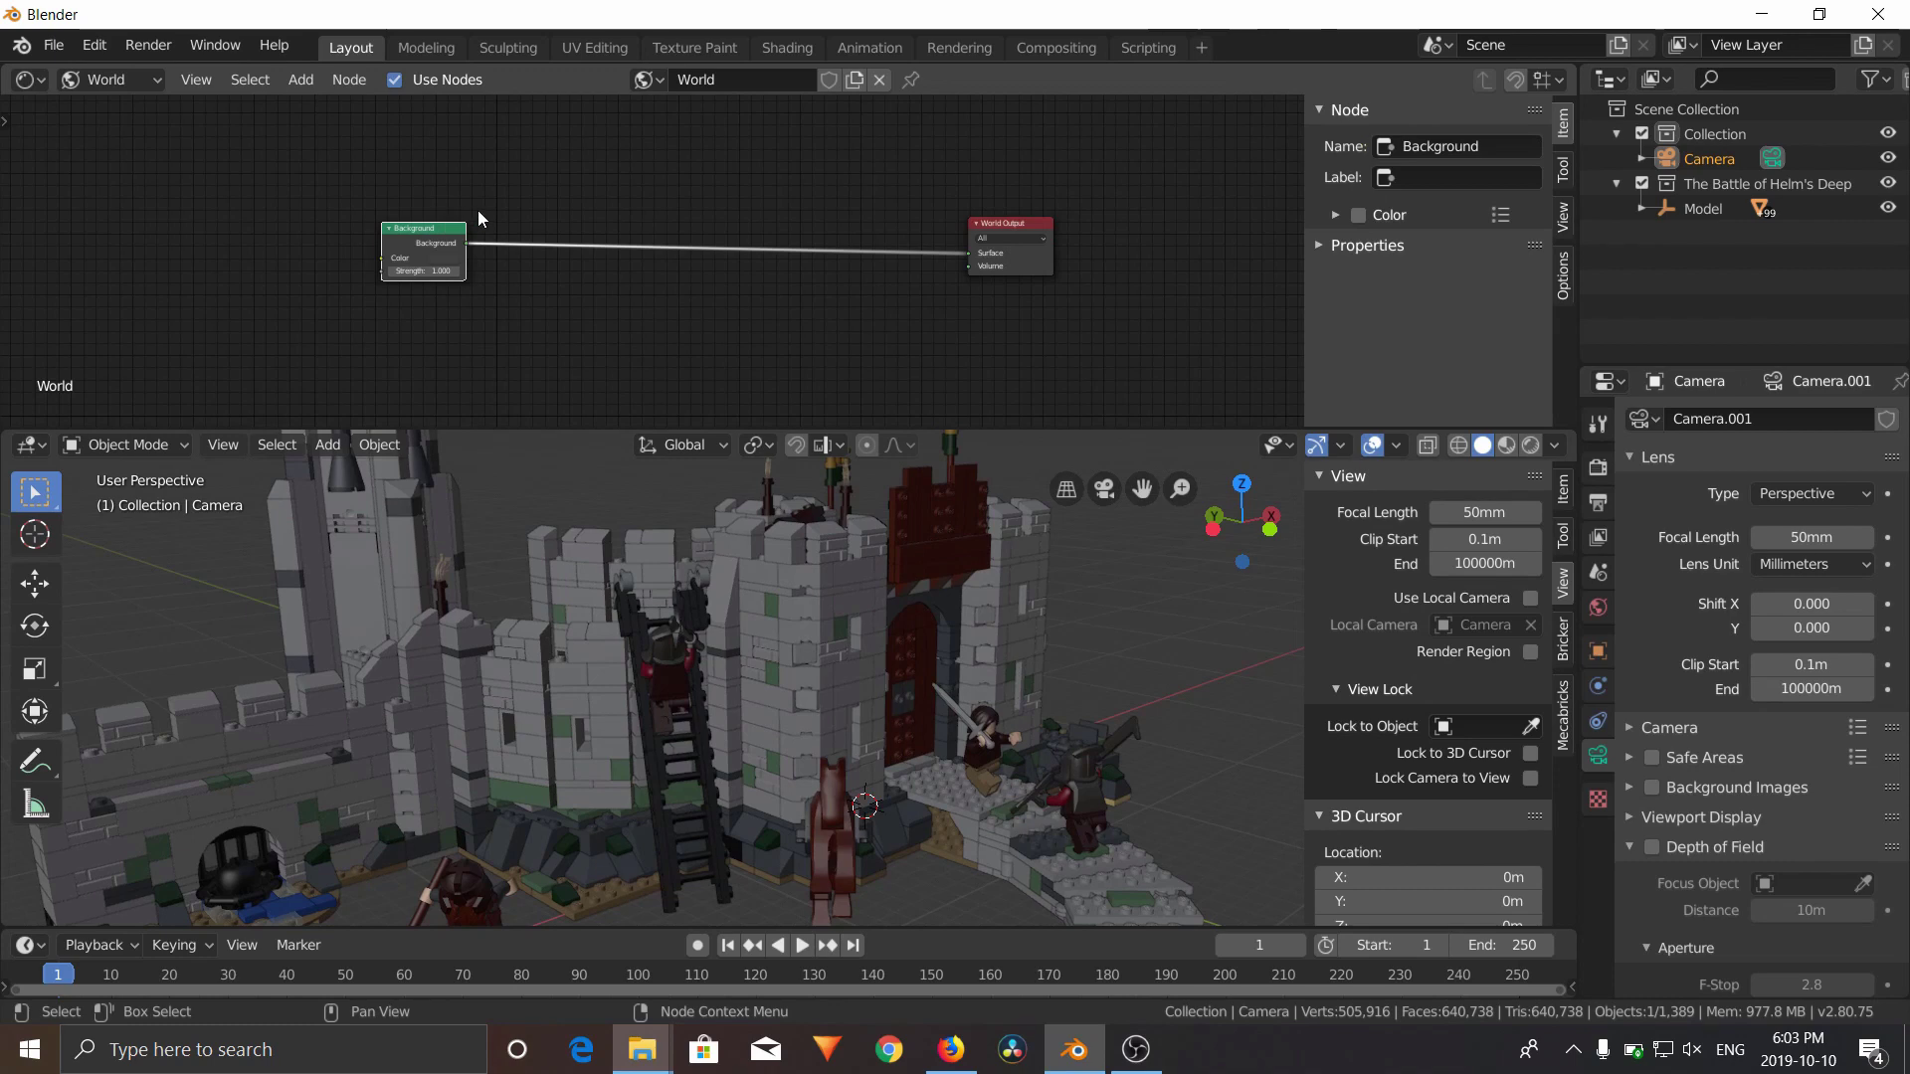
{"action": "key", "text": "x"}
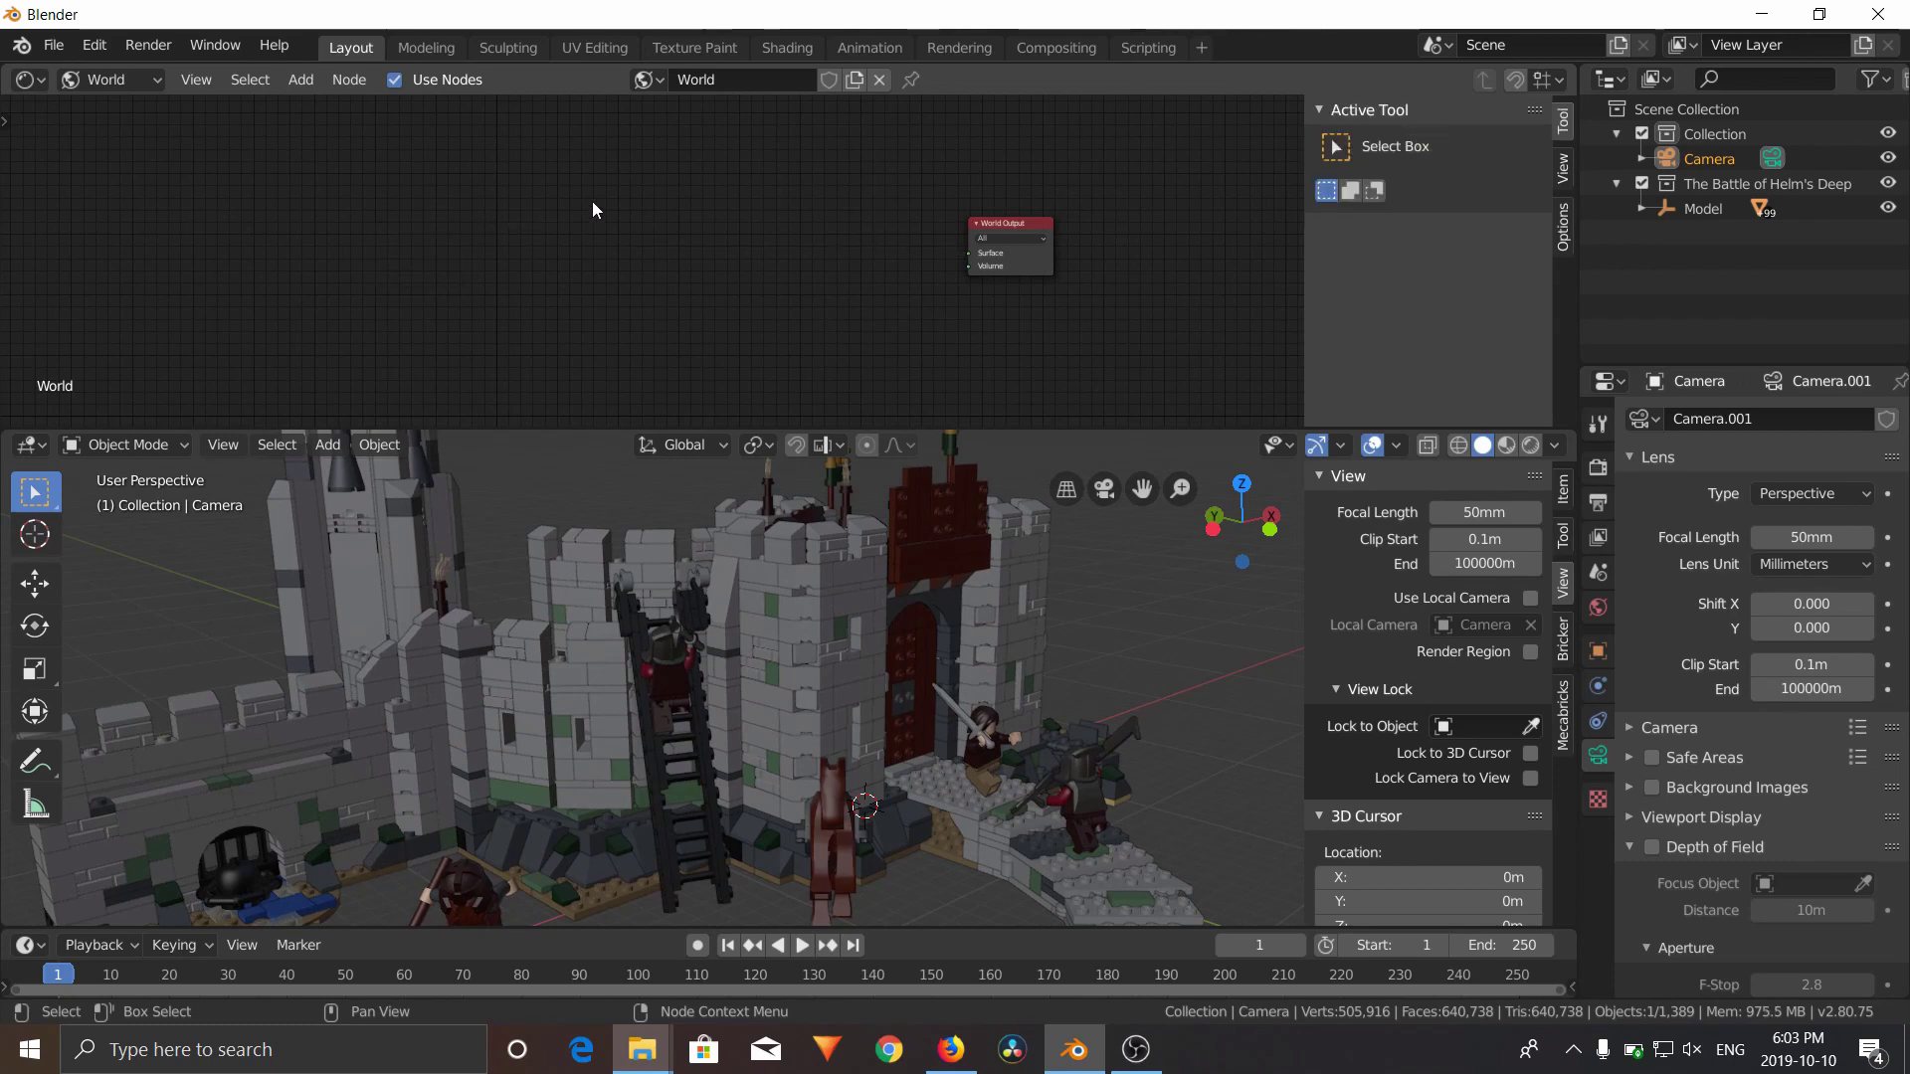
{"action": "key", "text": "shift+a"}
{"action": "mouse_move", "coordinate": [593, 201]}
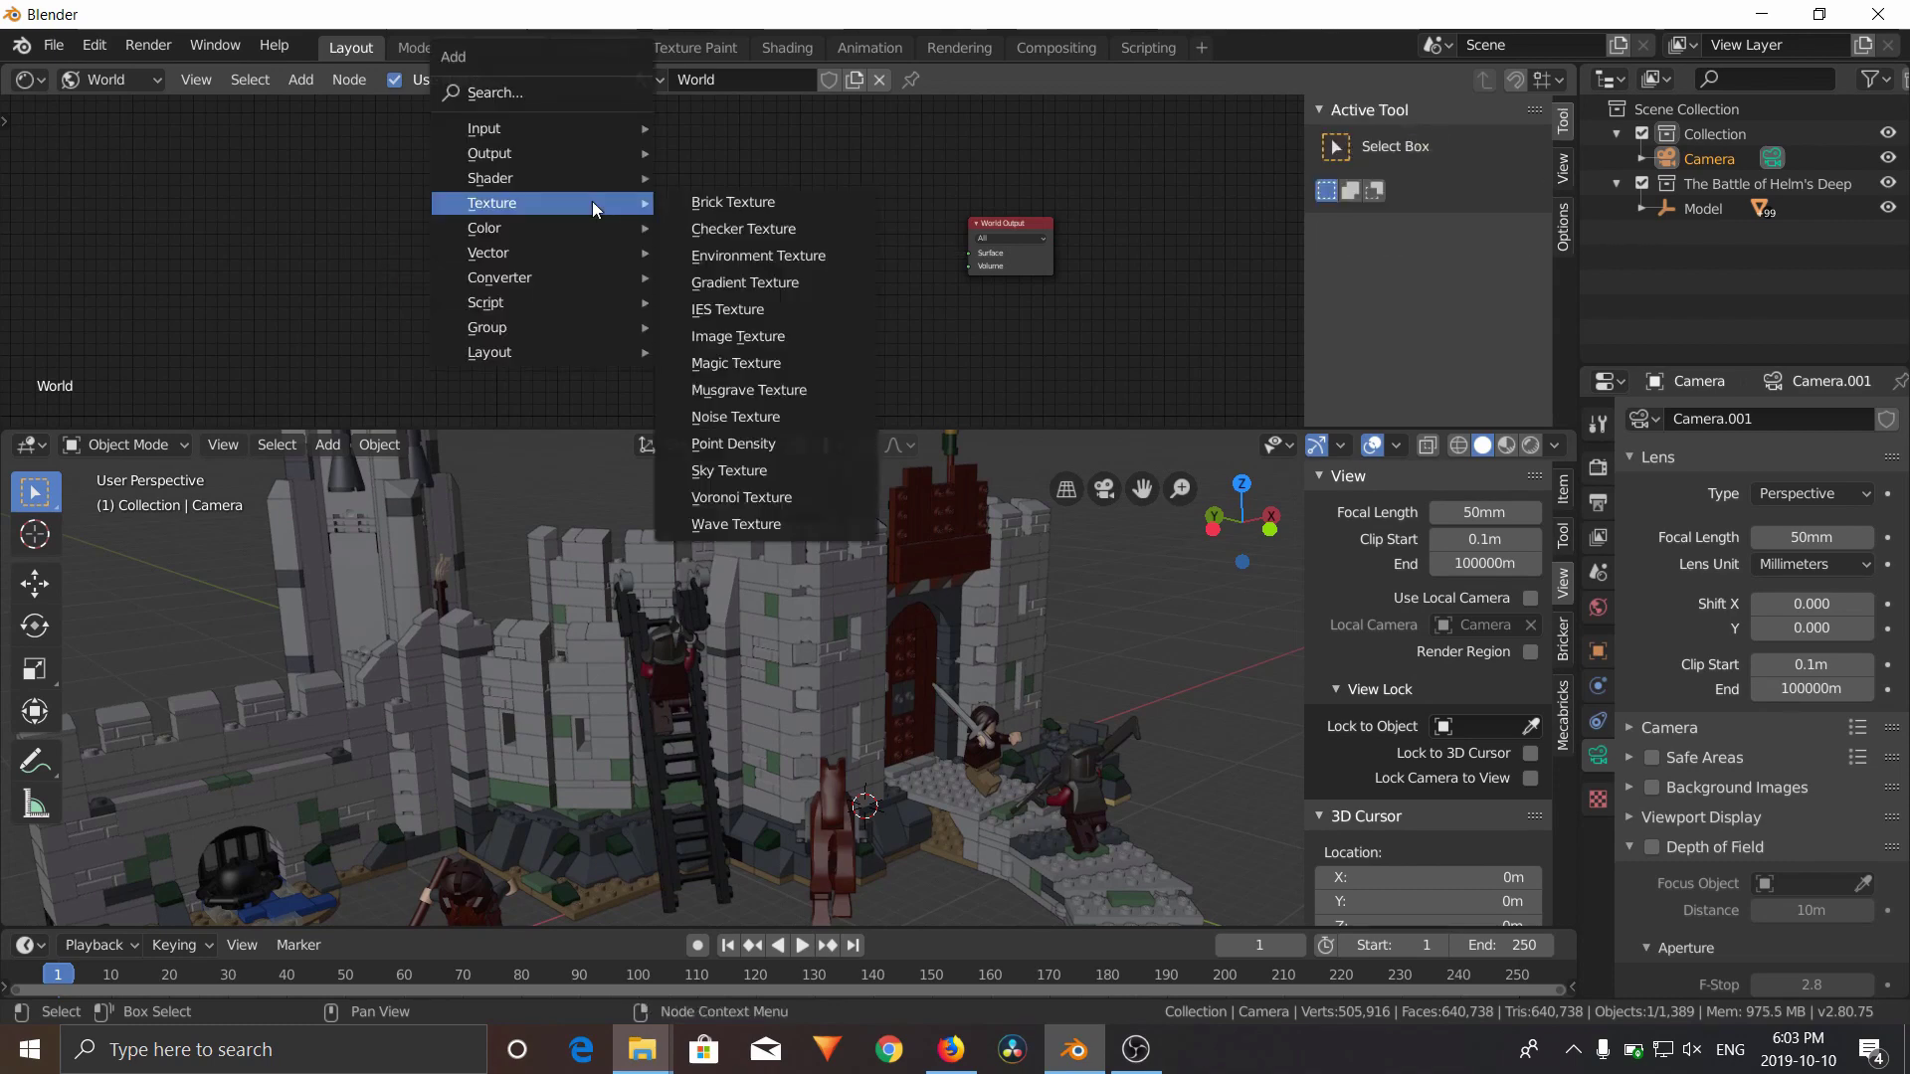
{"action": "left_click", "coordinate": [802, 254]}
{"action": "left_click", "coordinate": [447, 190]}
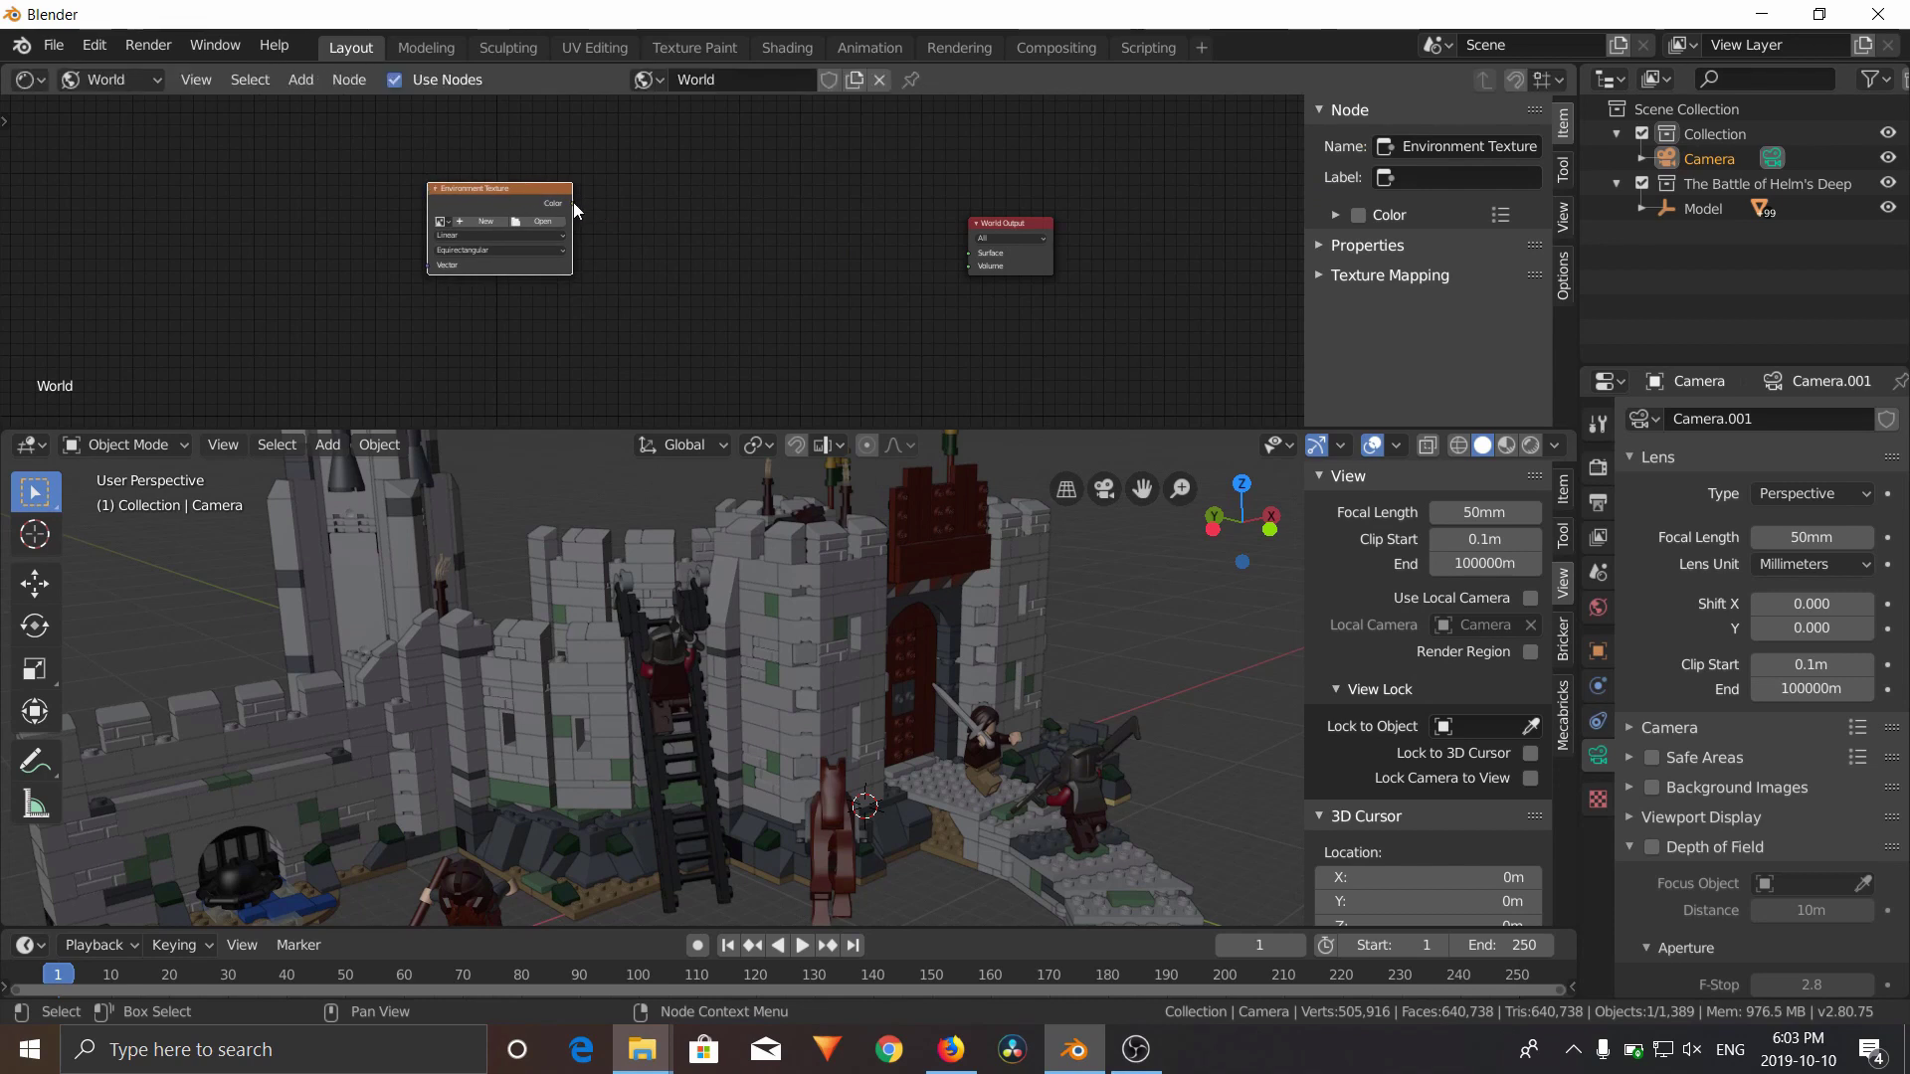
{"action": "left_click_drag", "start_coordinate": [573, 203], "coordinate": [974, 255]}
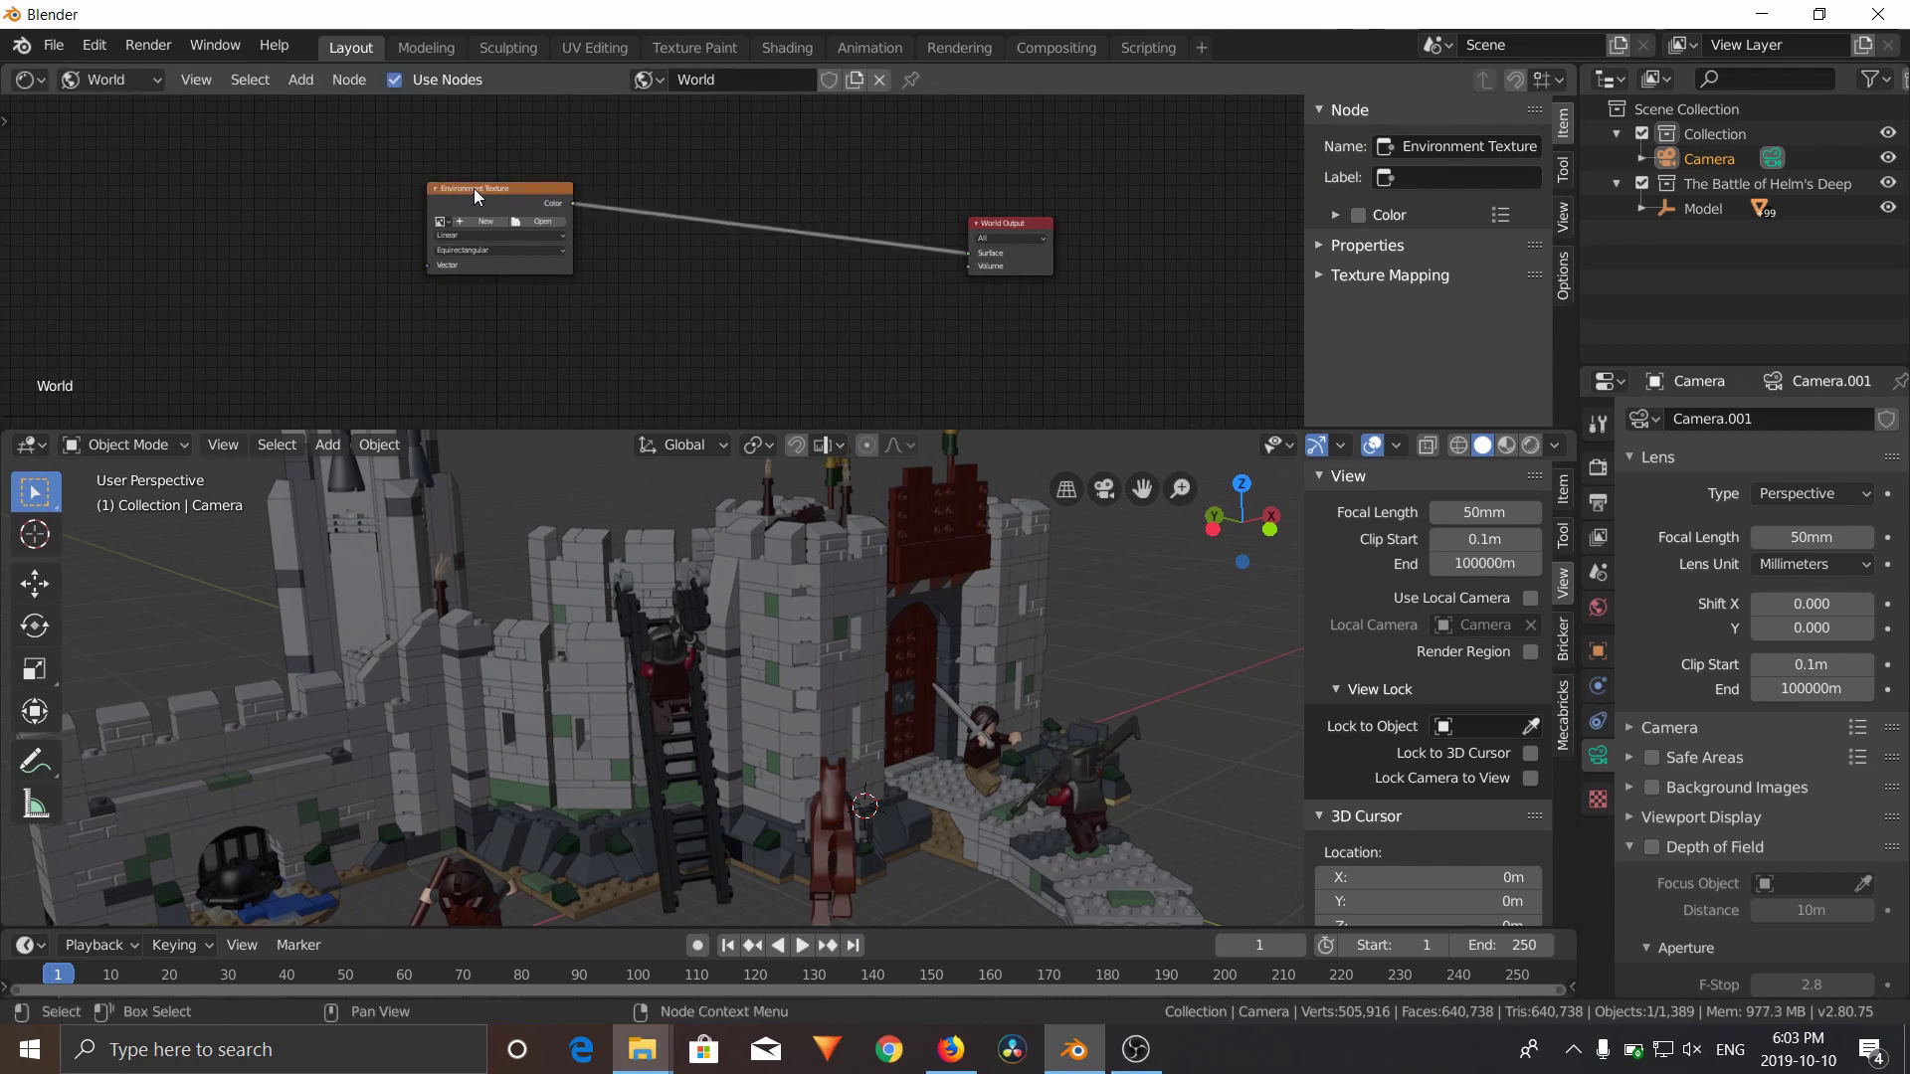
{"action": "left_click_drag", "start_coordinate": [486, 193], "coordinate": [564, 224]}
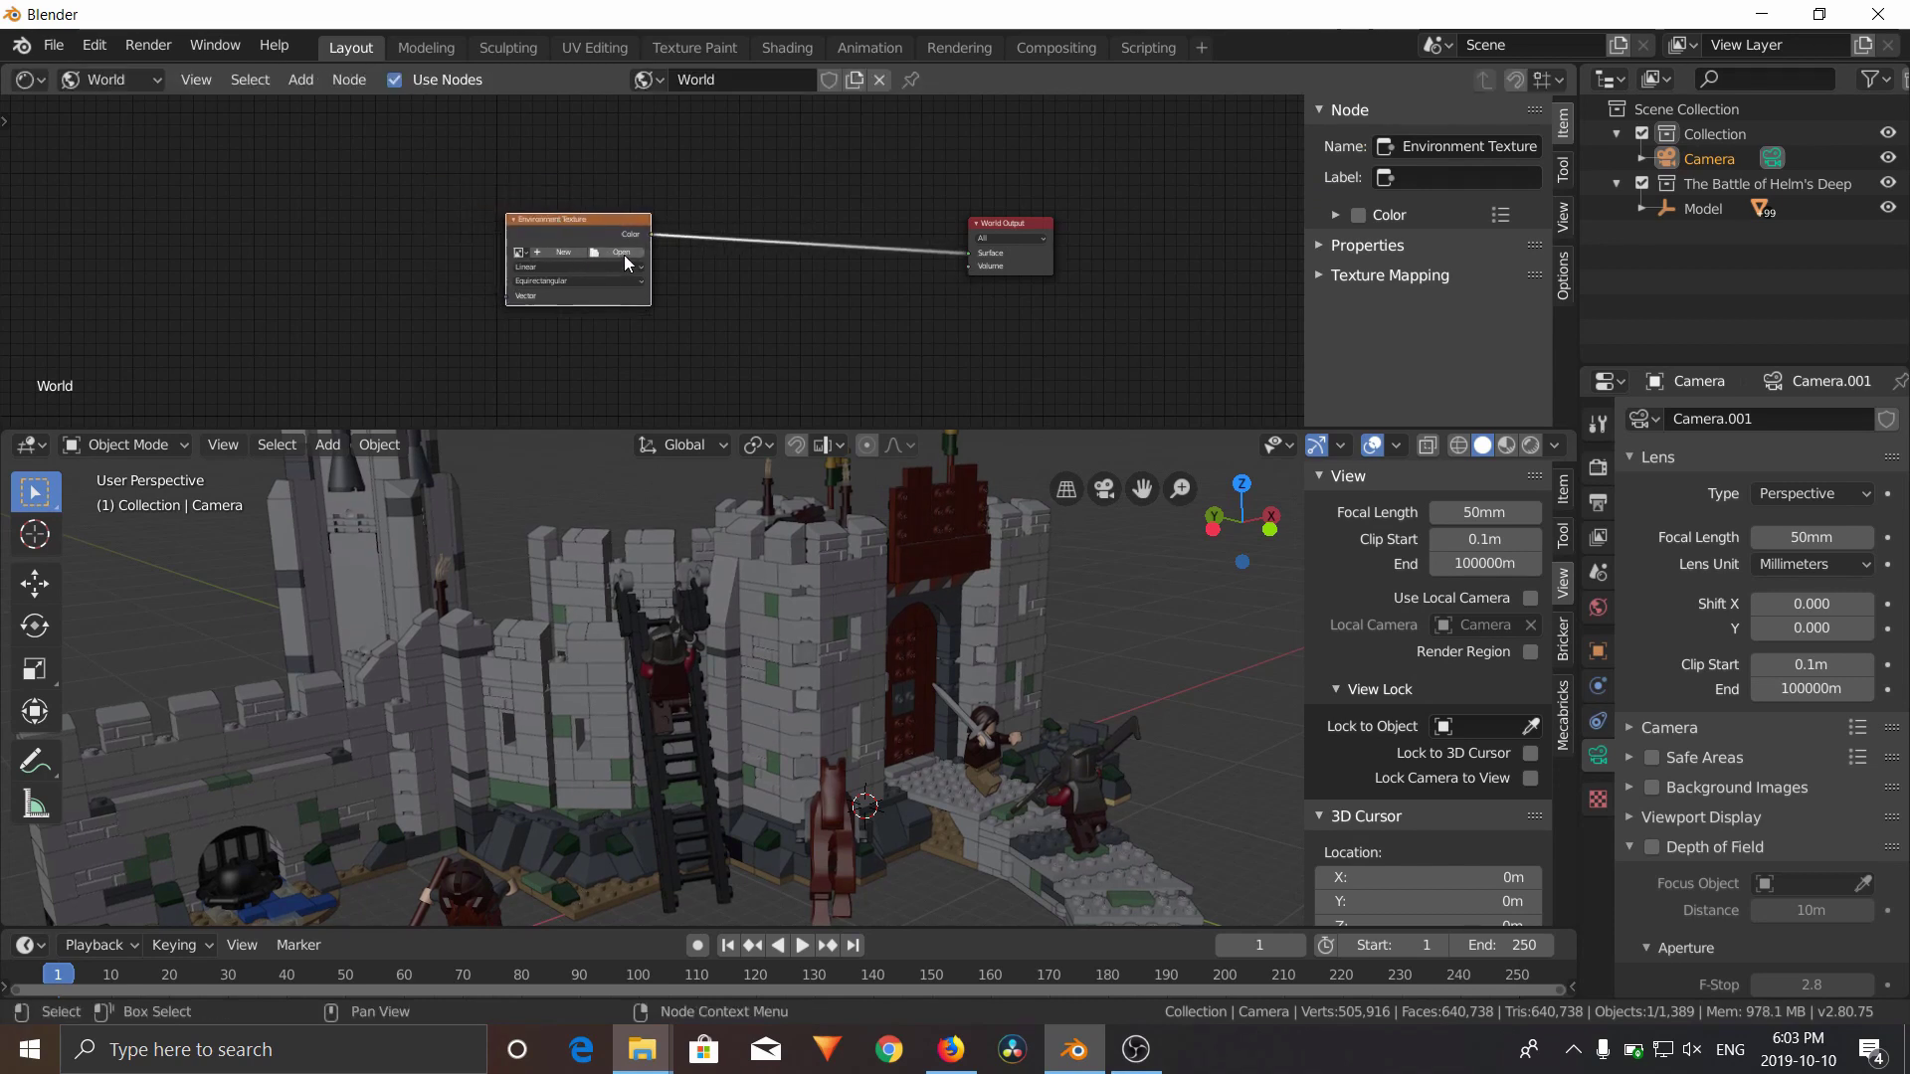
Switch to Firefox, browse the HDRIs on HDRI Haven and download the 4K HDR version of Spruit Sunrise
{"action": "left_click", "coordinate": [625, 257]}
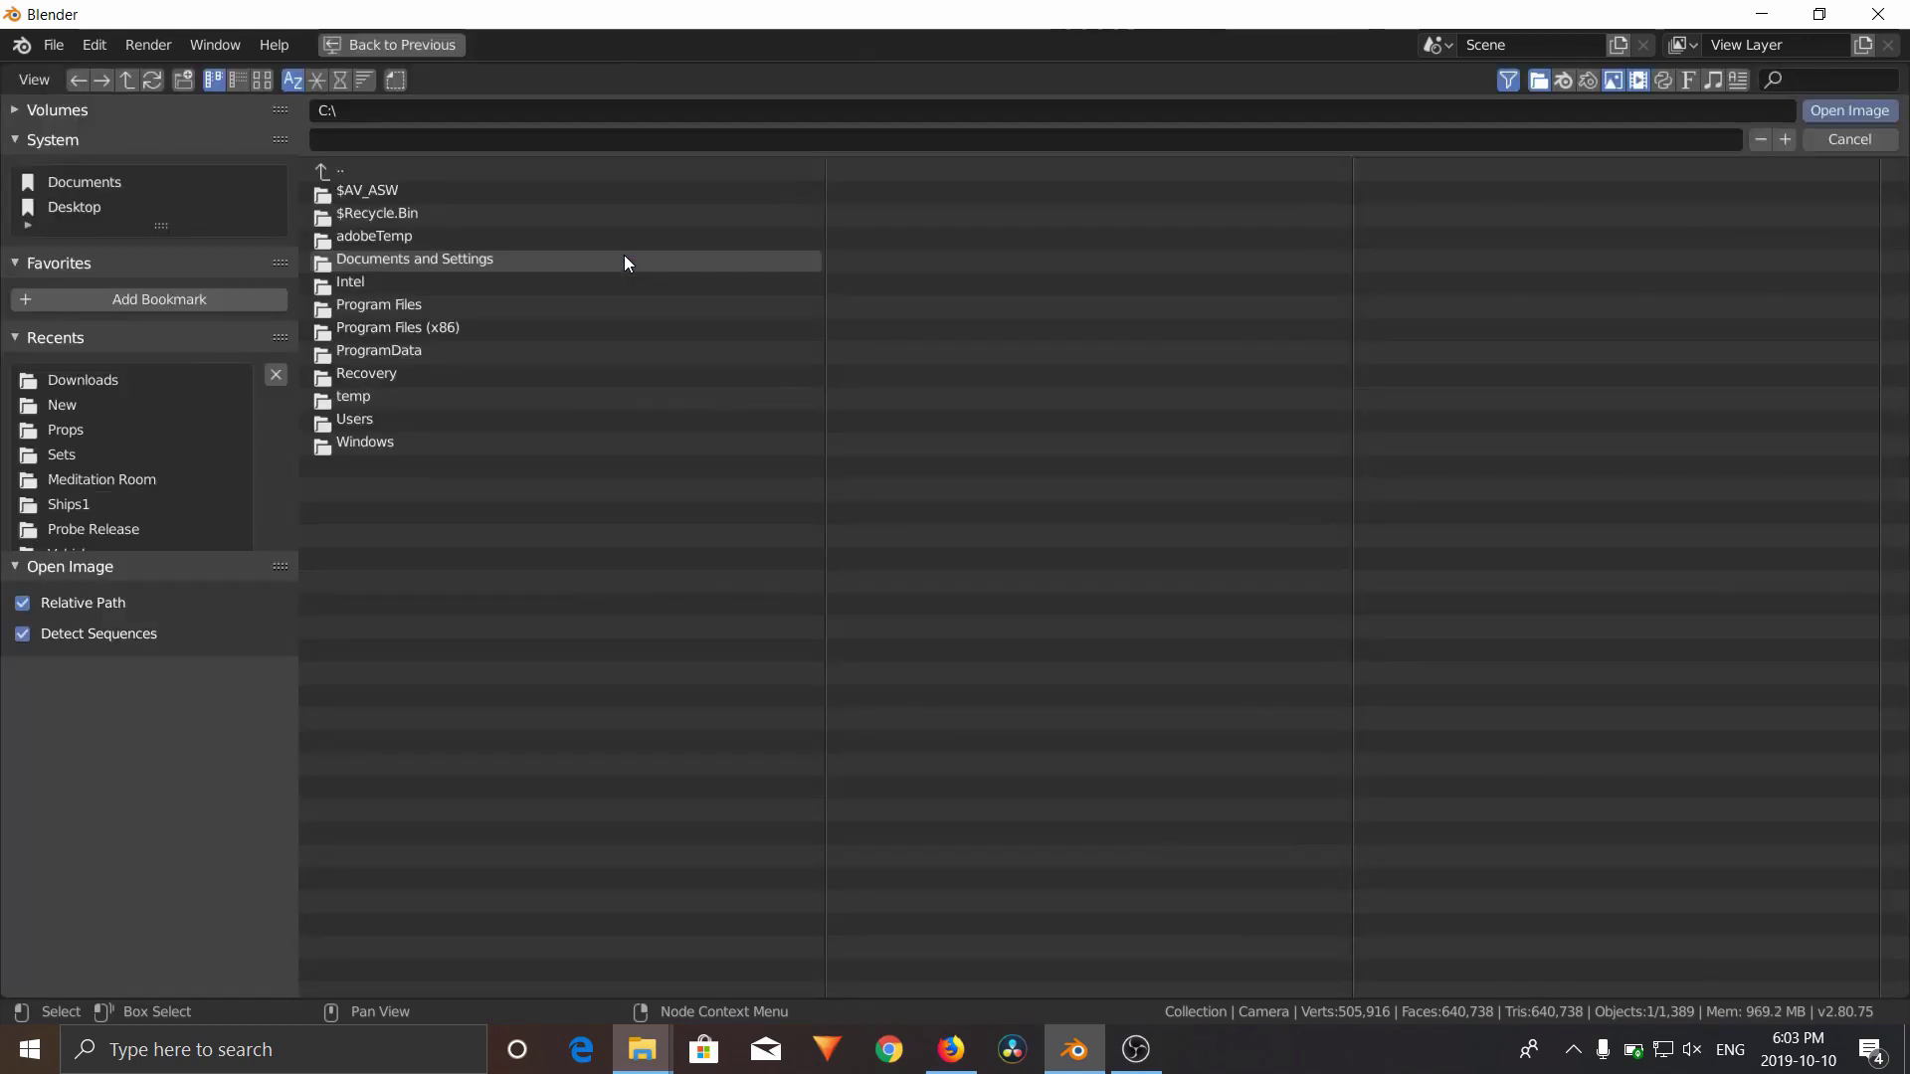
{"action": "key", "text": "alt+Tab"}
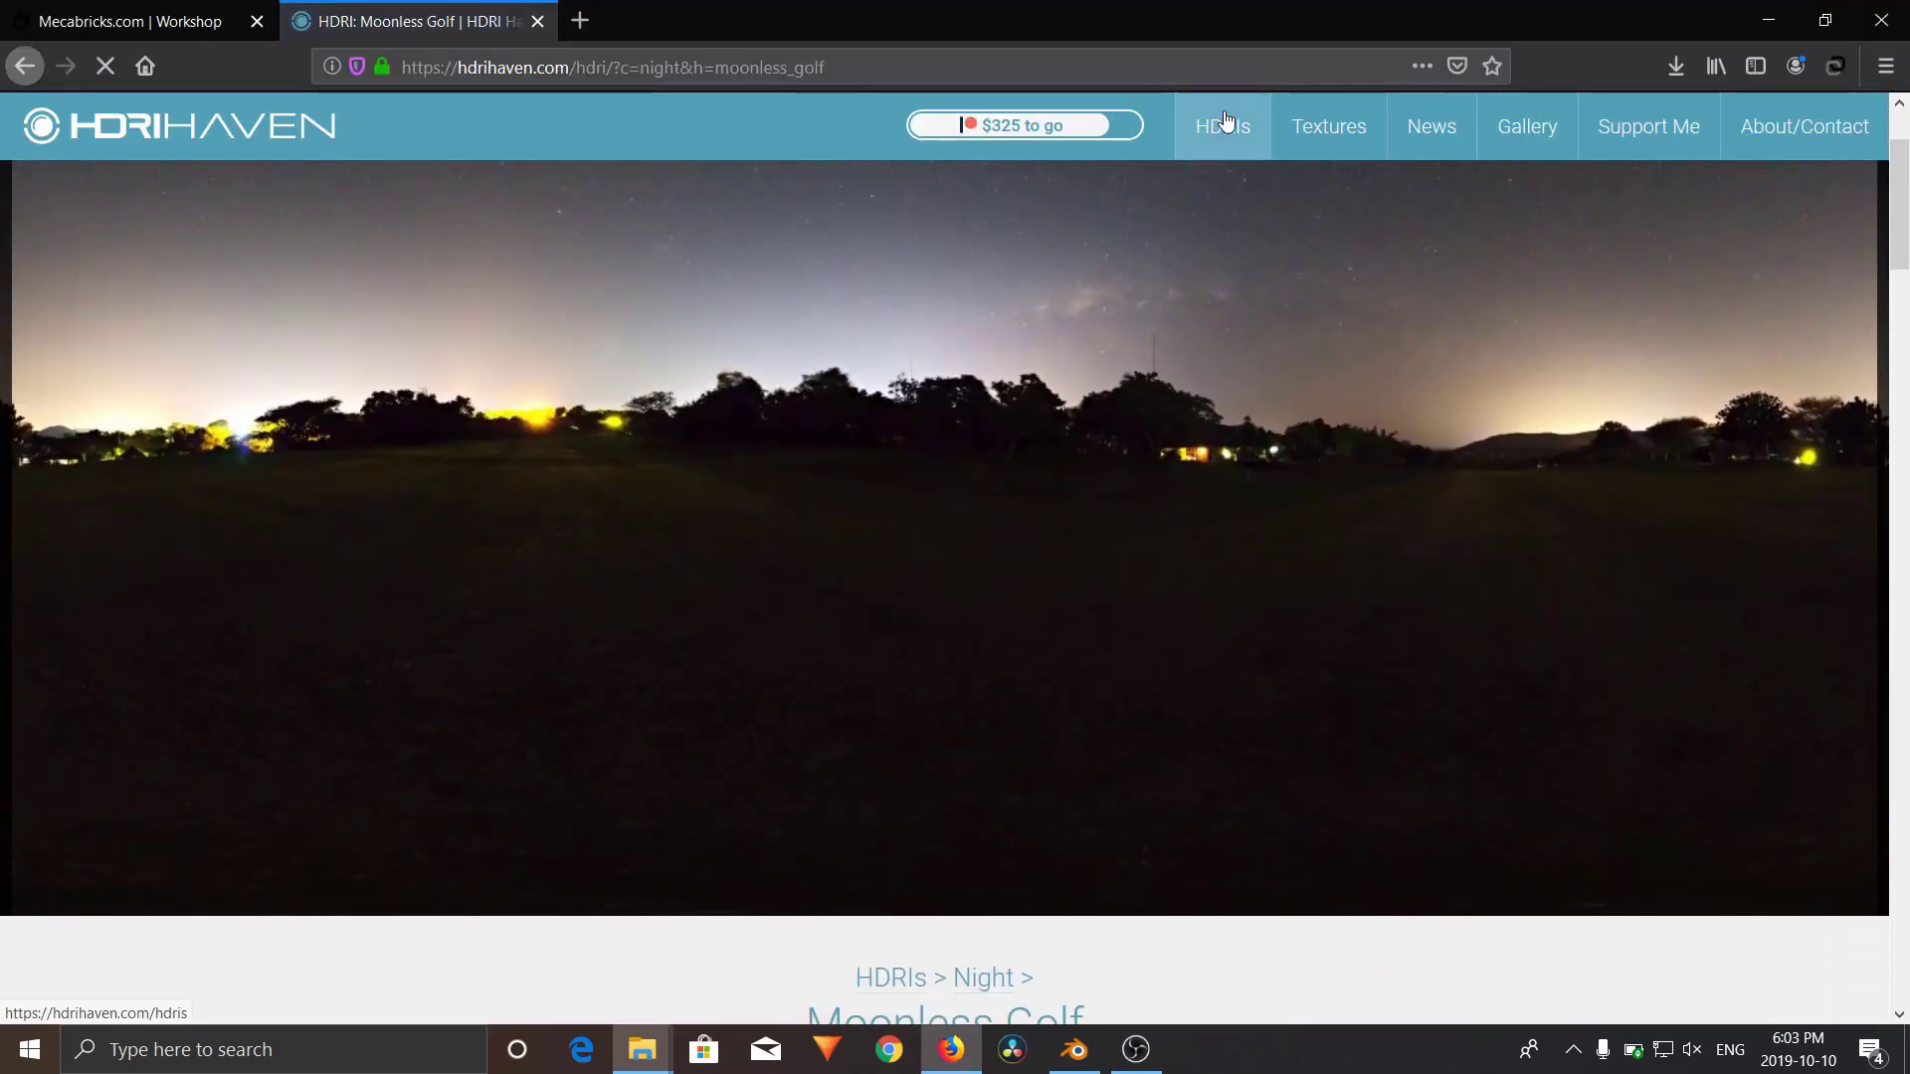
{"action": "left_click", "coordinate": [1227, 121]}
{"action": "scroll", "coordinate": [785, 392], "scroll_direction": "down", "scroll_amount": 2}
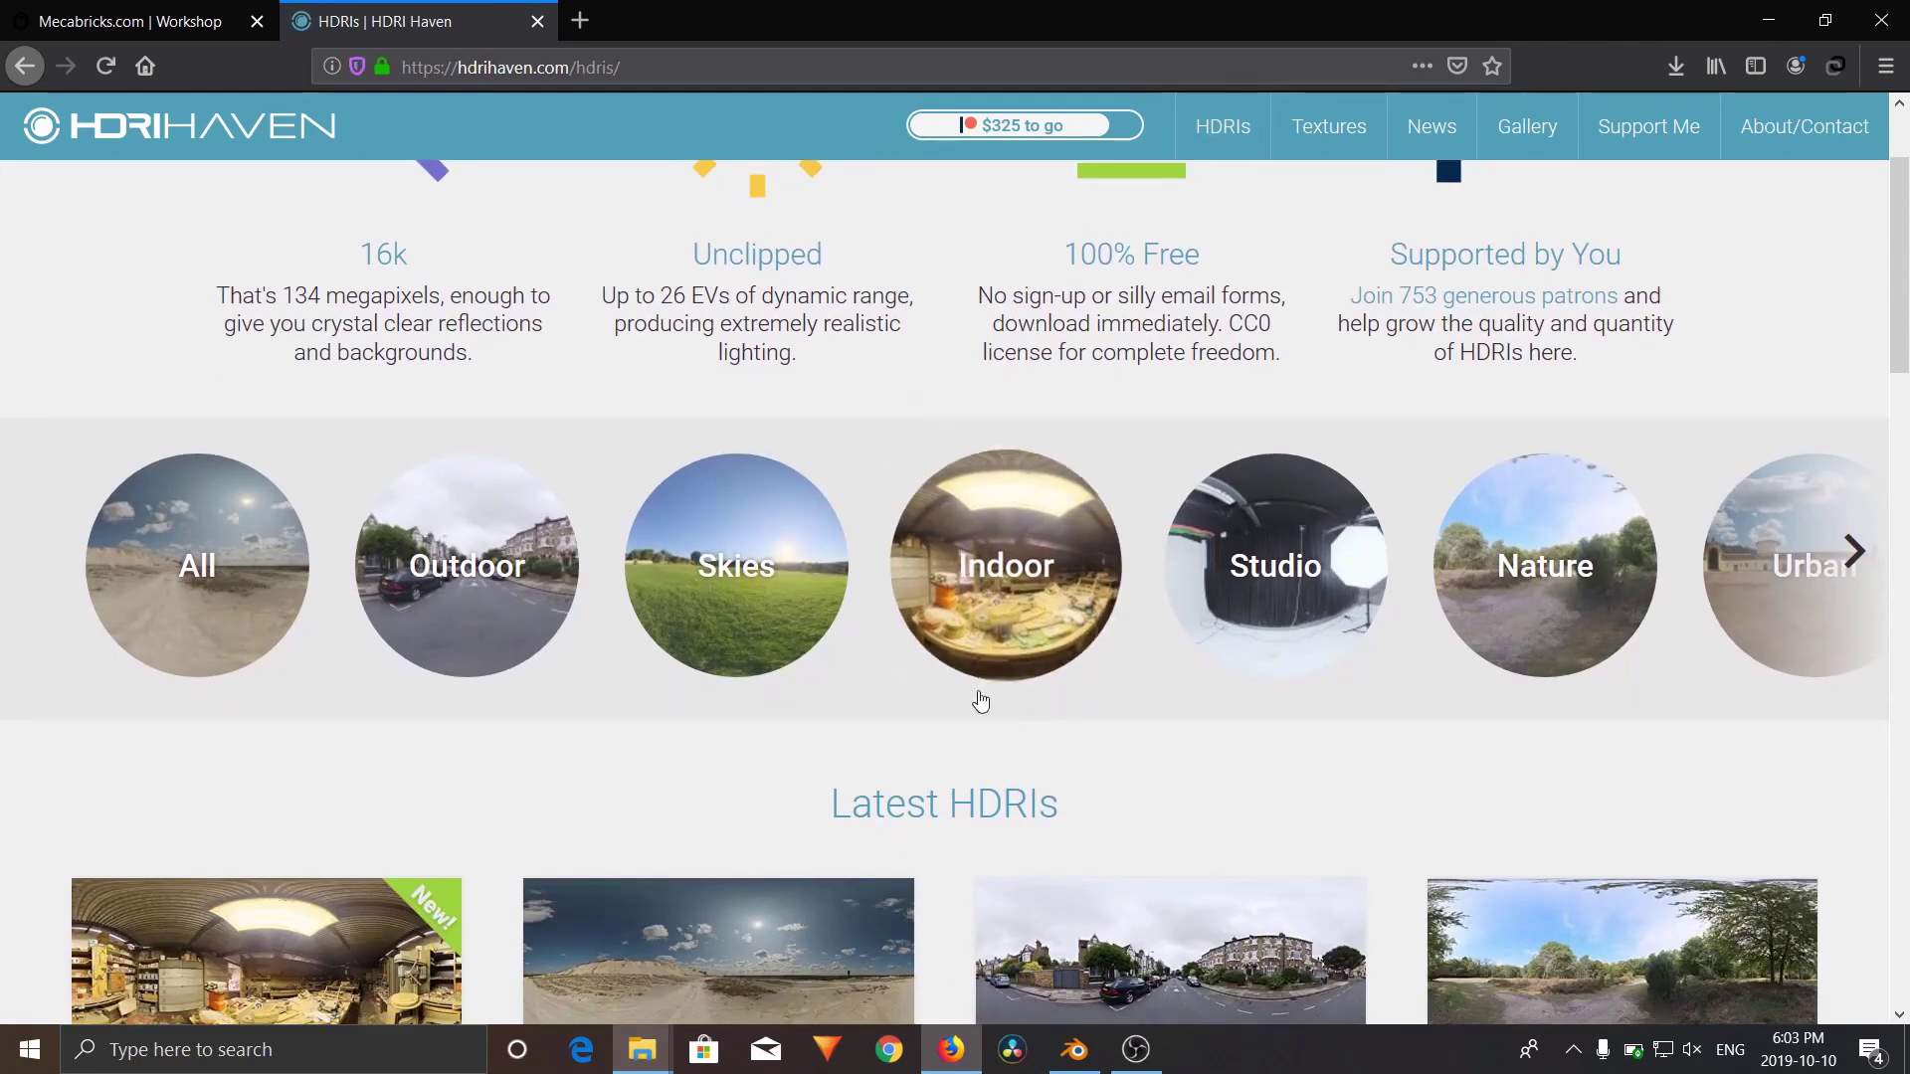
{"action": "scroll", "coordinate": [961, 723], "scroll_direction": "down", "scroll_amount": 5}
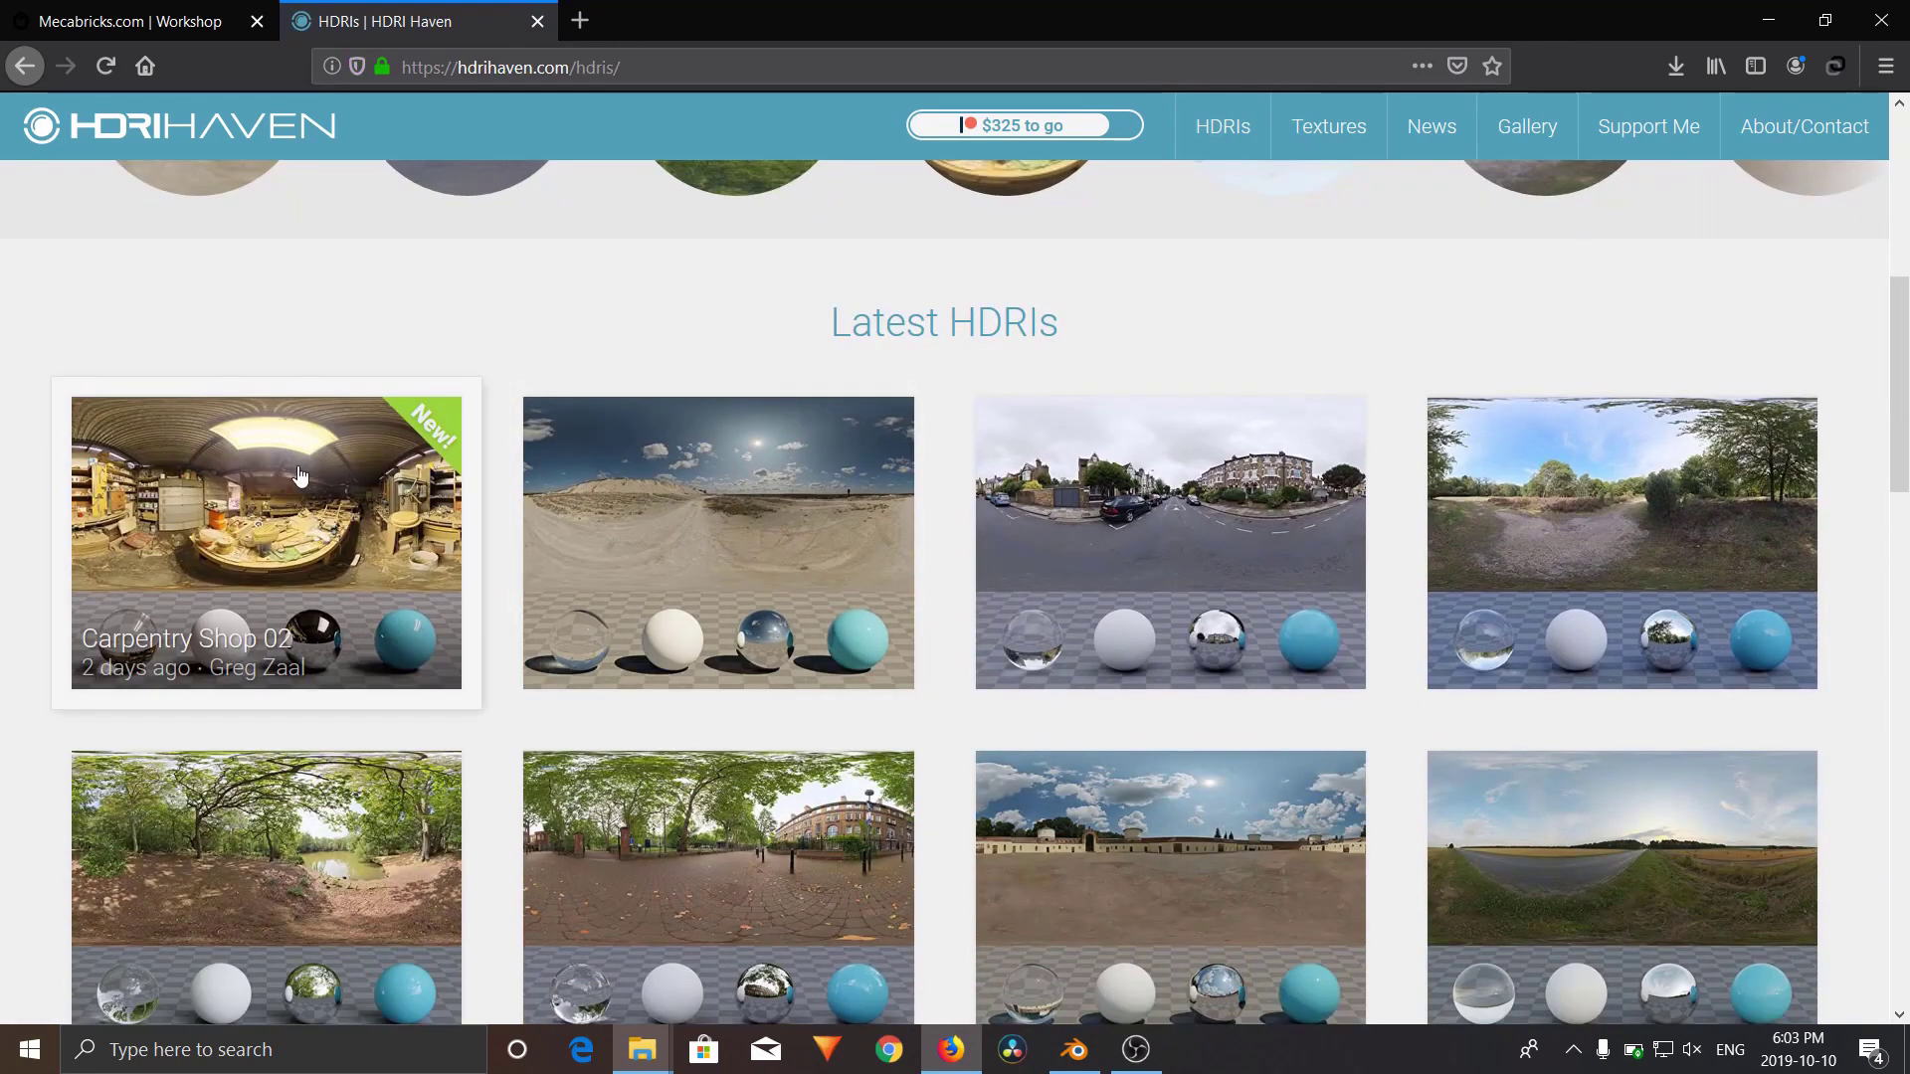
{"action": "scroll", "coordinate": [1143, 503], "scroll_direction": "down", "scroll_amount": 3}
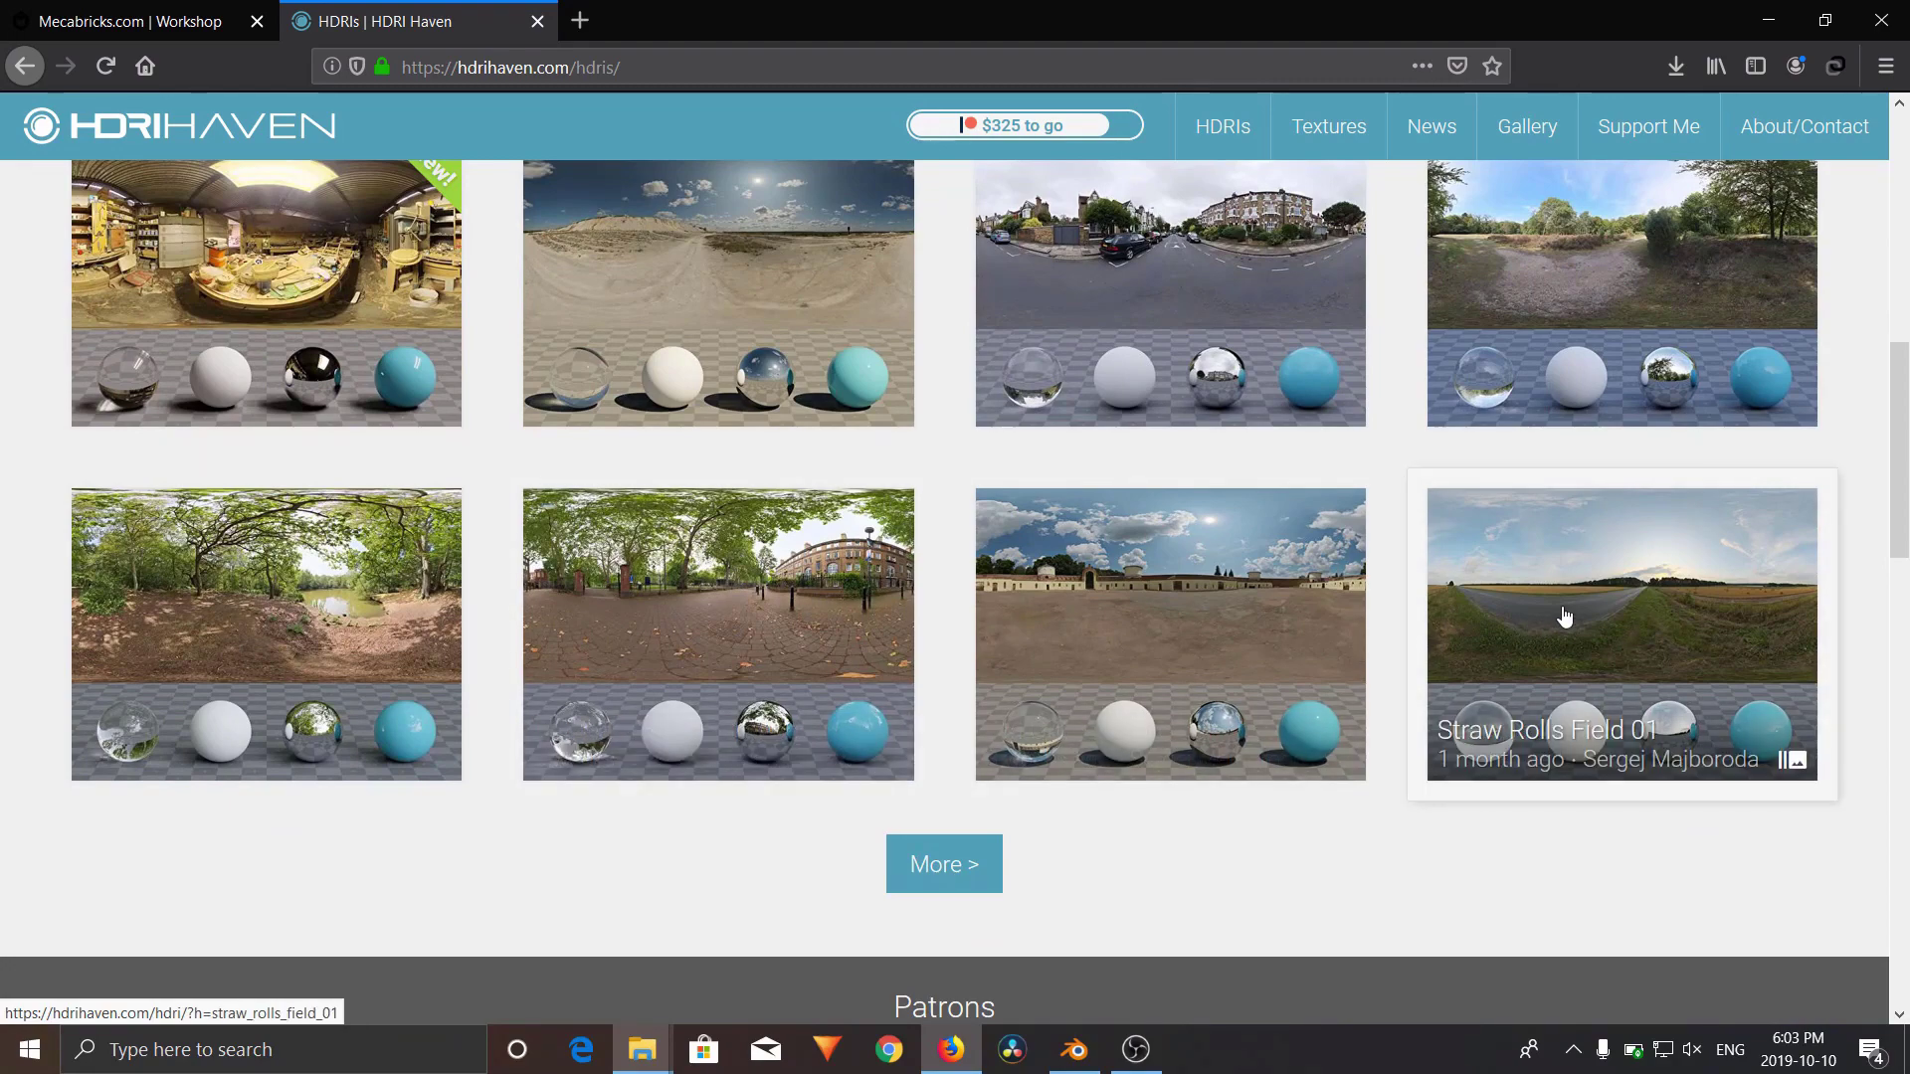
{"action": "key", "text": "alt+Left"}
{"action": "left_click", "coordinate": [1562, 487]}
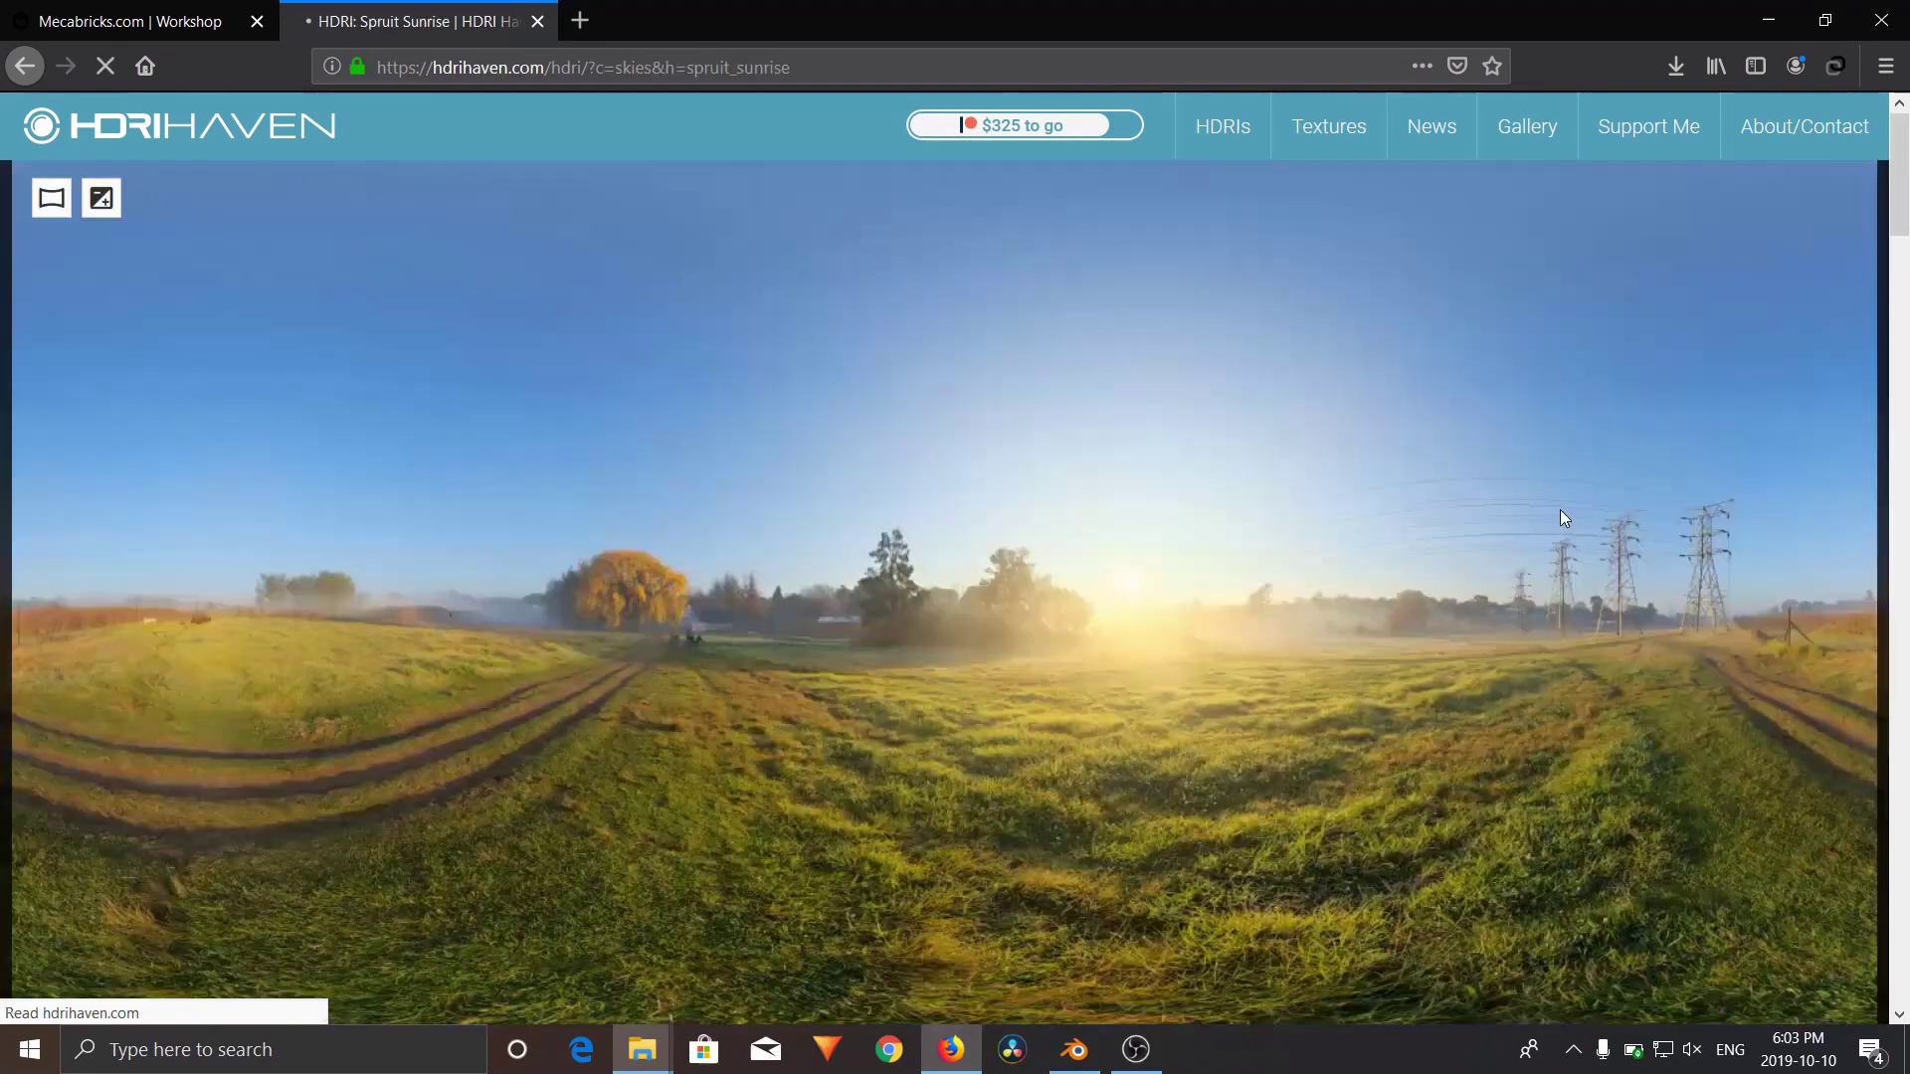
{"action": "scroll", "coordinate": [1036, 461], "scroll_direction": "down", "scroll_amount": 8}
{"action": "scroll", "coordinate": [1027, 483], "scroll_direction": "down", "scroll_amount": 5}
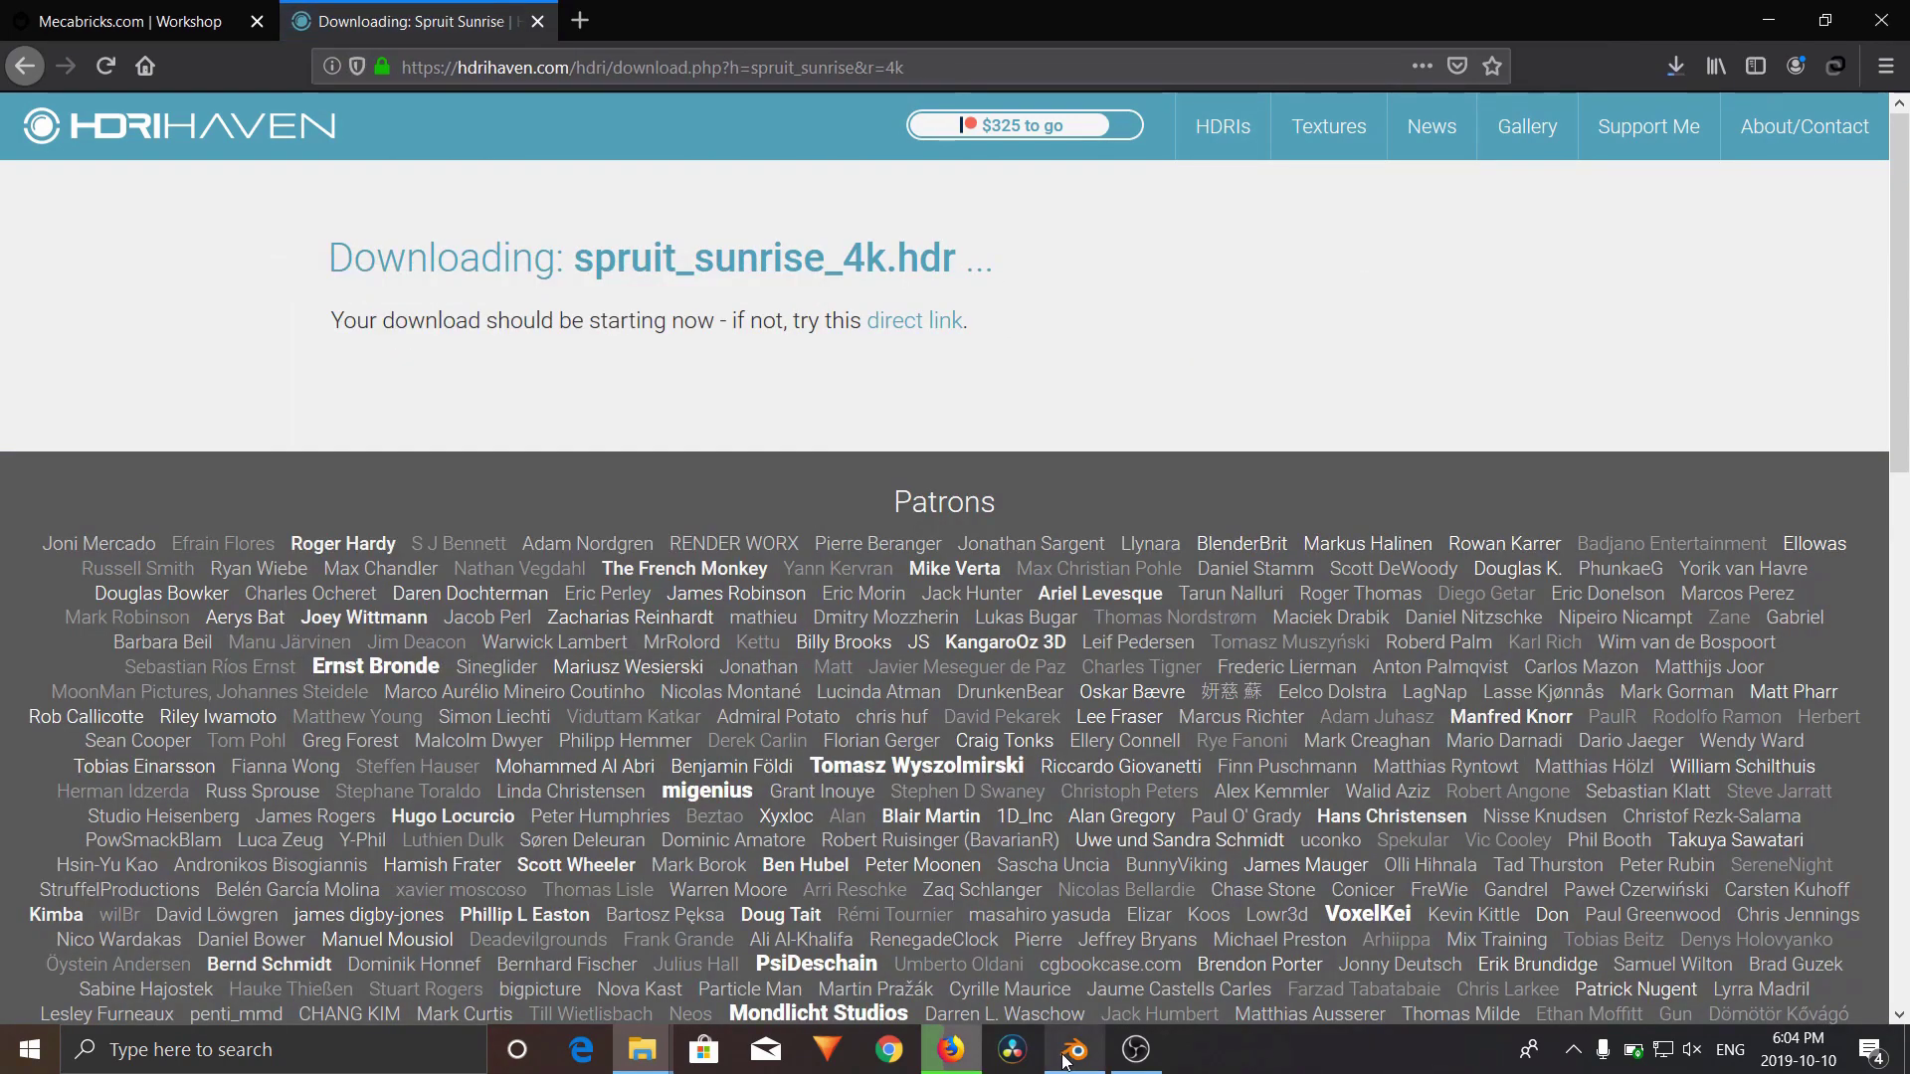
Return to Blender and load spruit_sunrise_4k.hdr from the Downloads folder into the Environment Texture node
{"action": "left_click", "coordinate": [1074, 1049]}
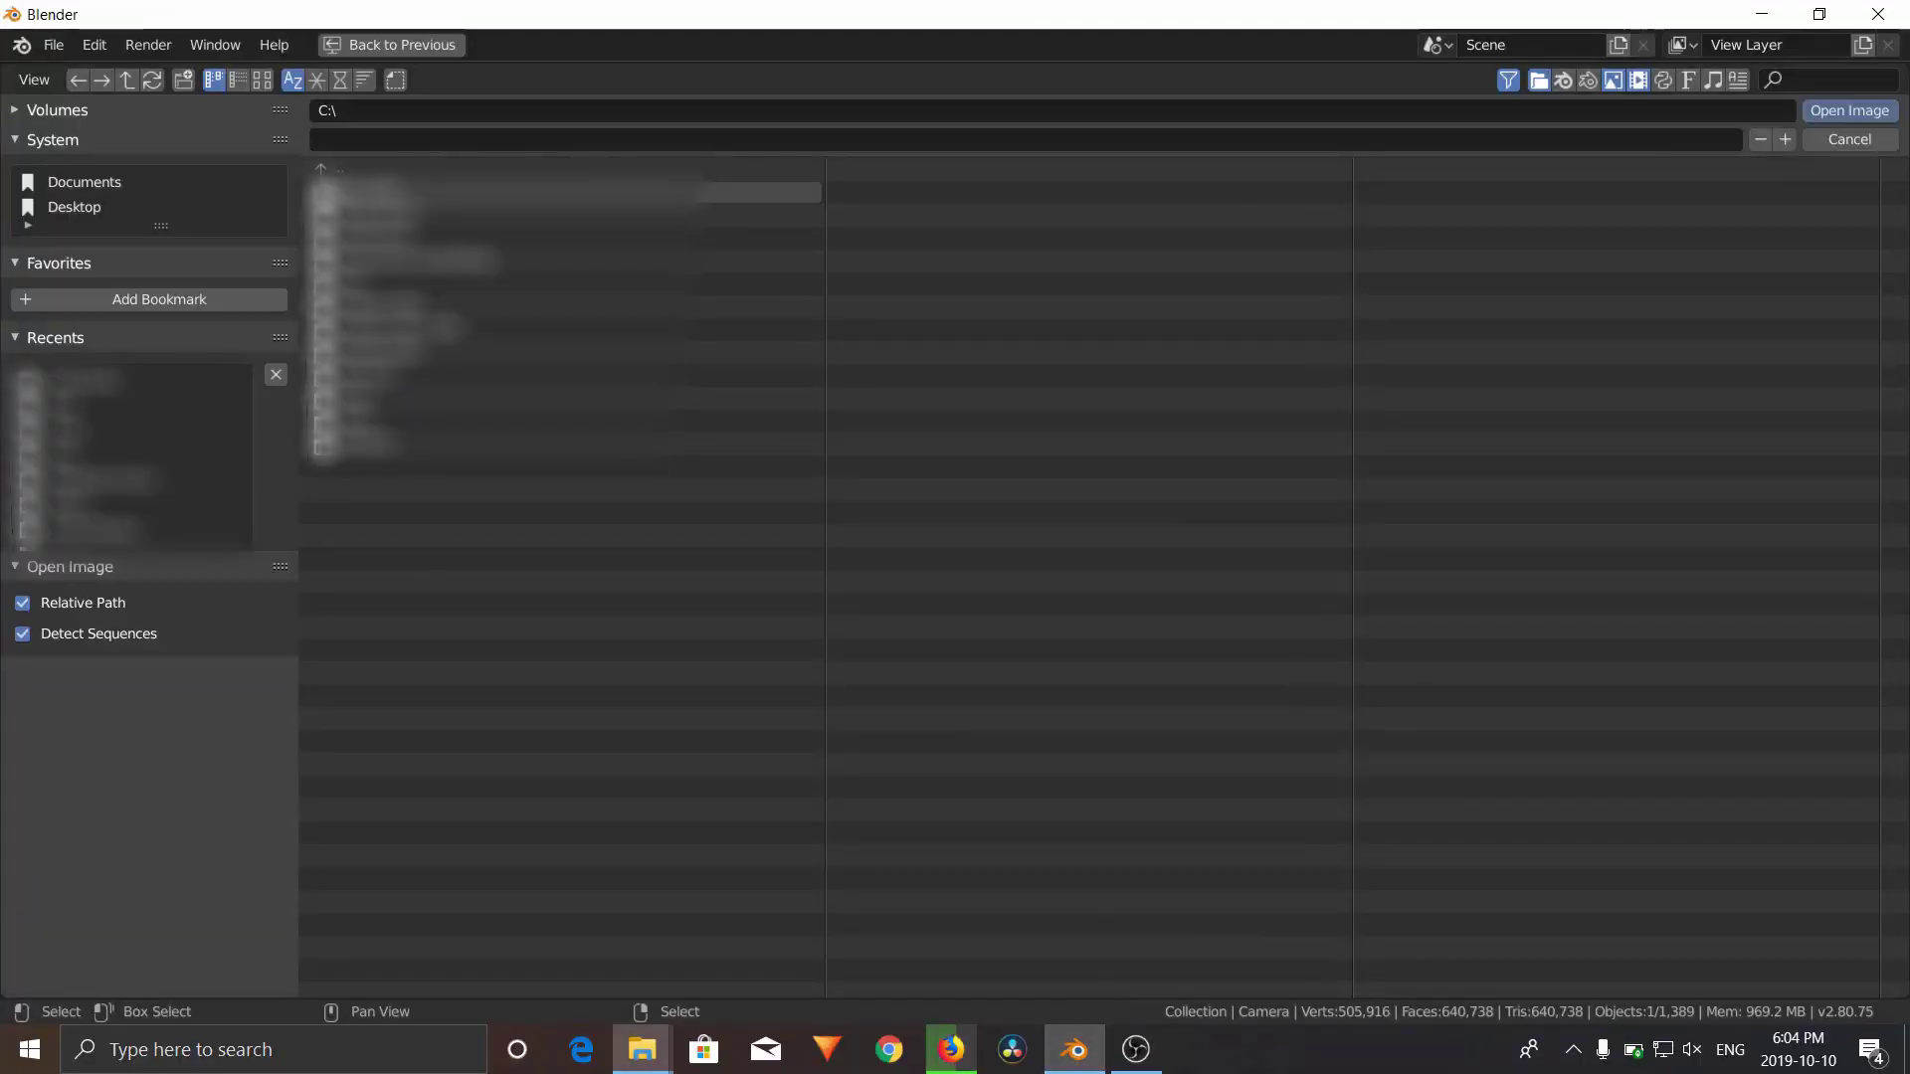
{"action": "left_click", "coordinate": [1852, 140]}
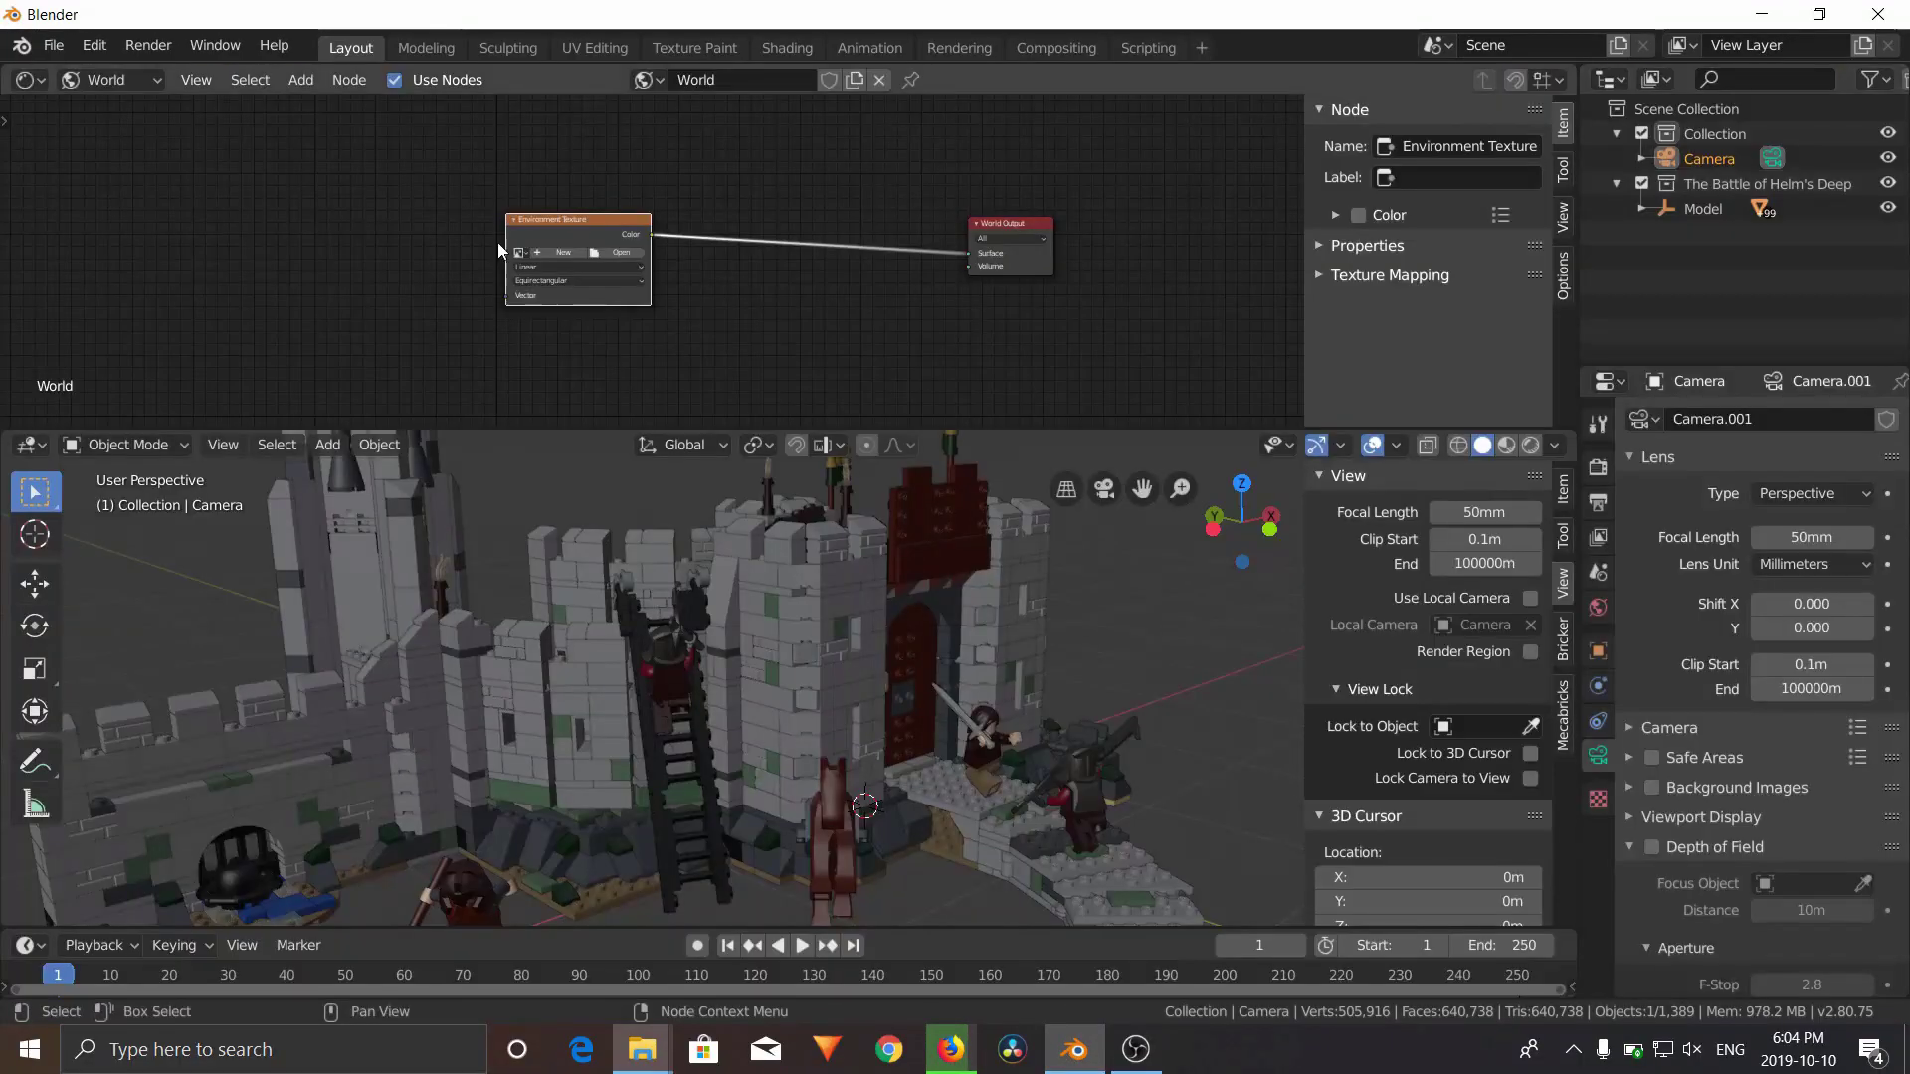
{"action": "left_click", "coordinate": [622, 251]}
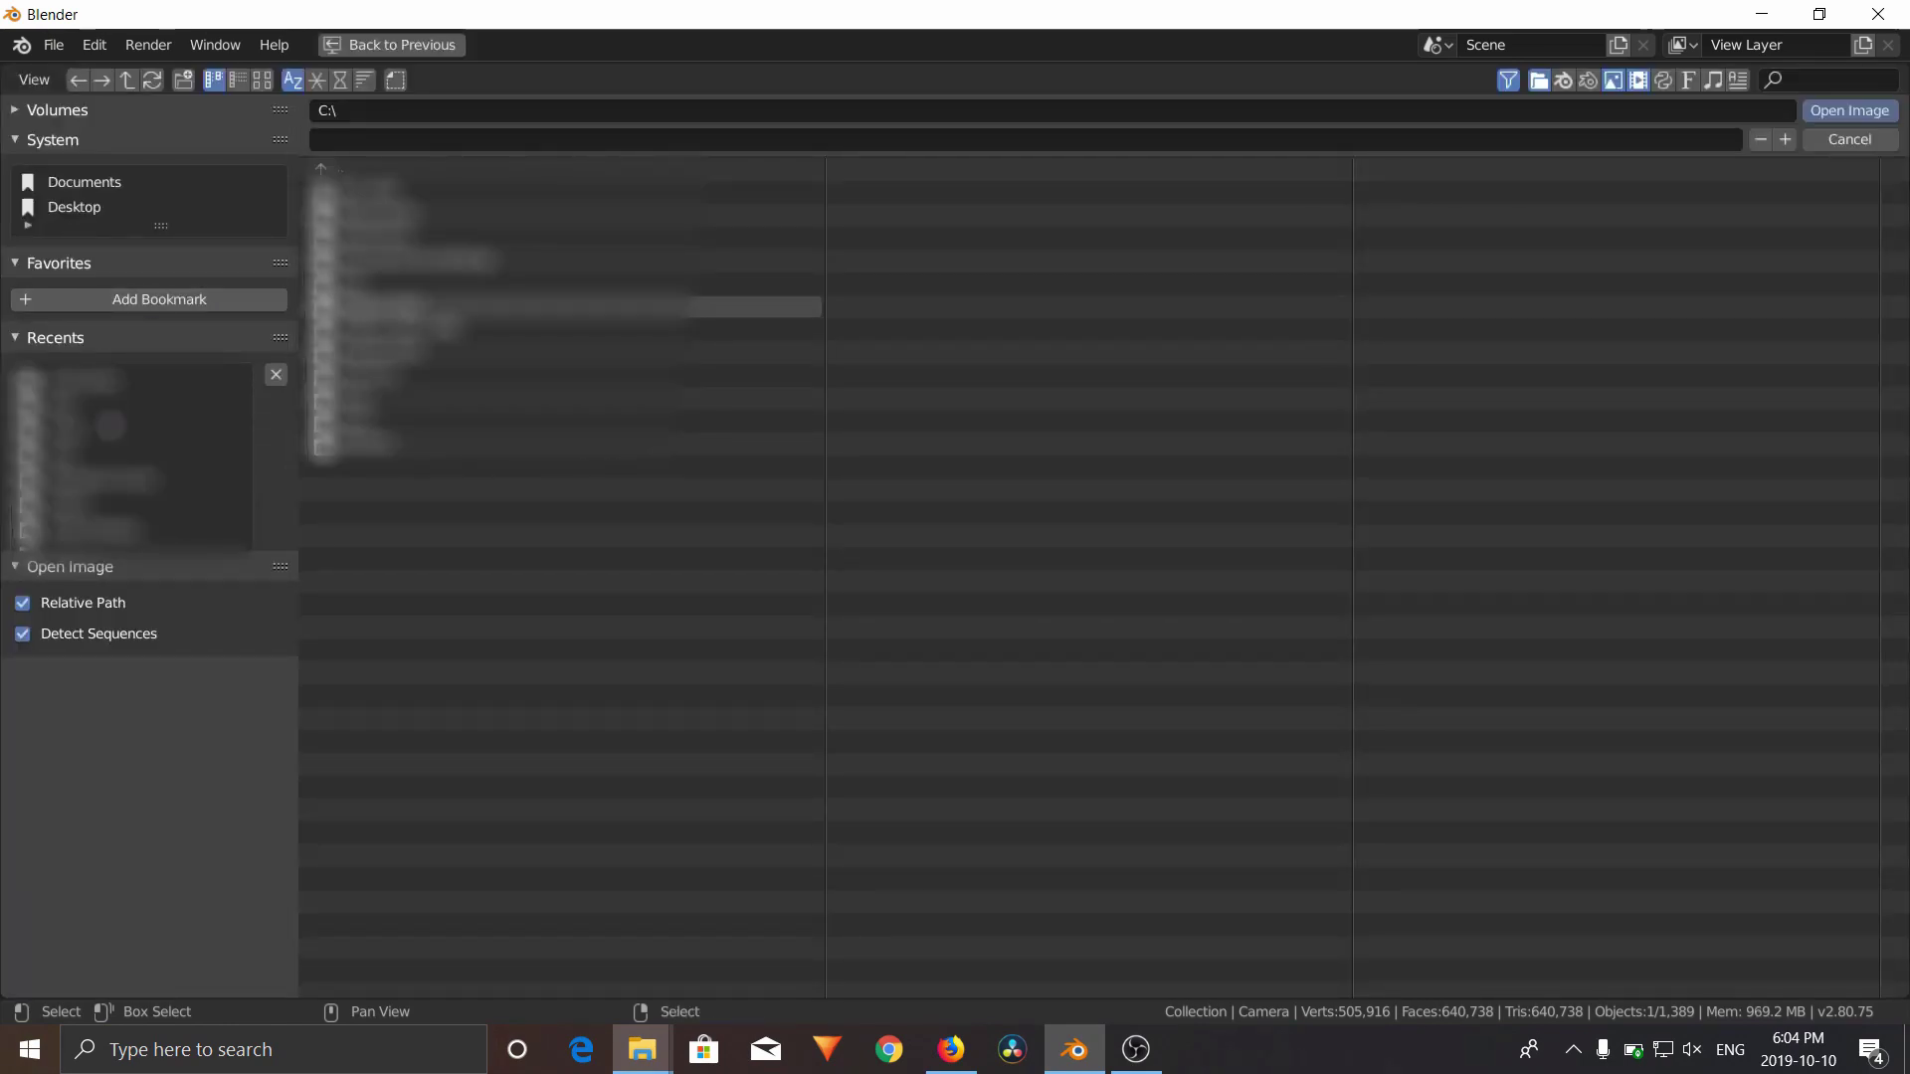
{"action": "left_click", "coordinate": [100, 383]}
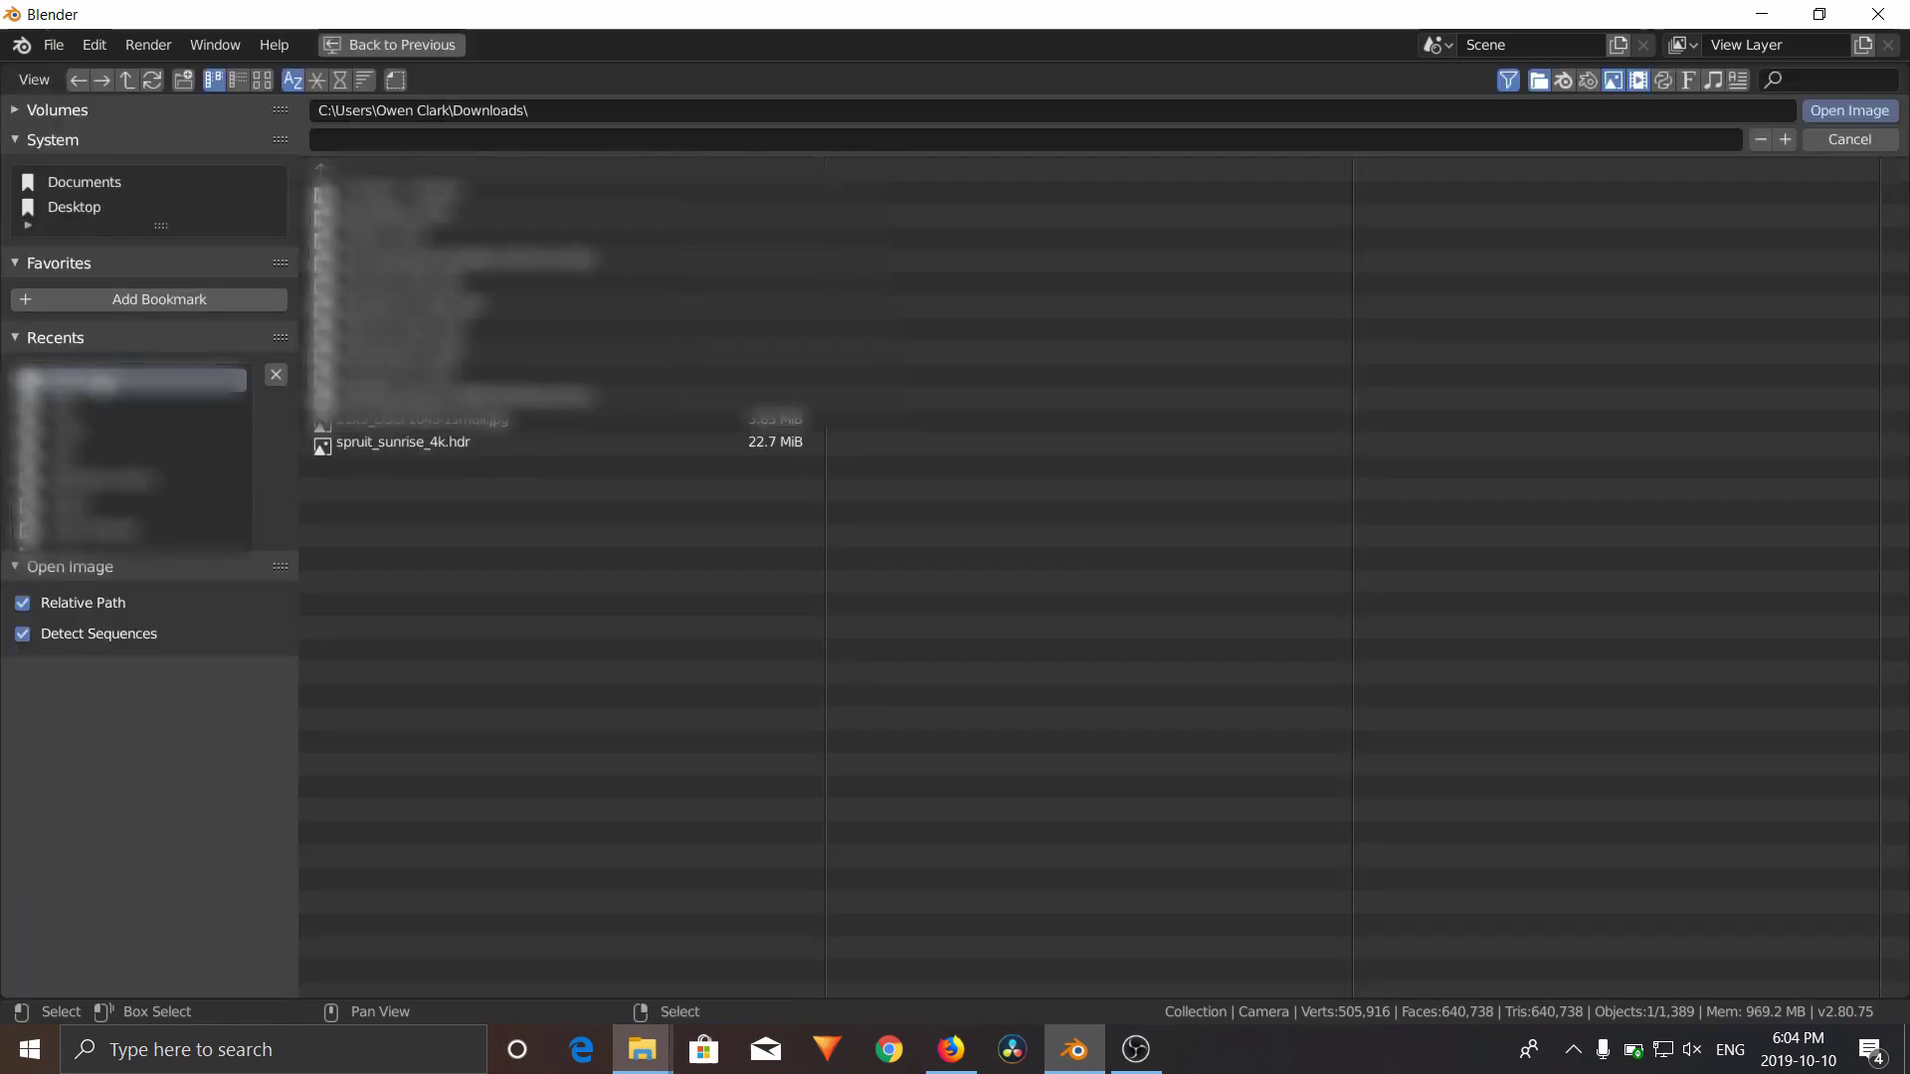
{"action": "left_click", "coordinate": [447, 441]}
{"action": "left_click", "coordinate": [1835, 111]}
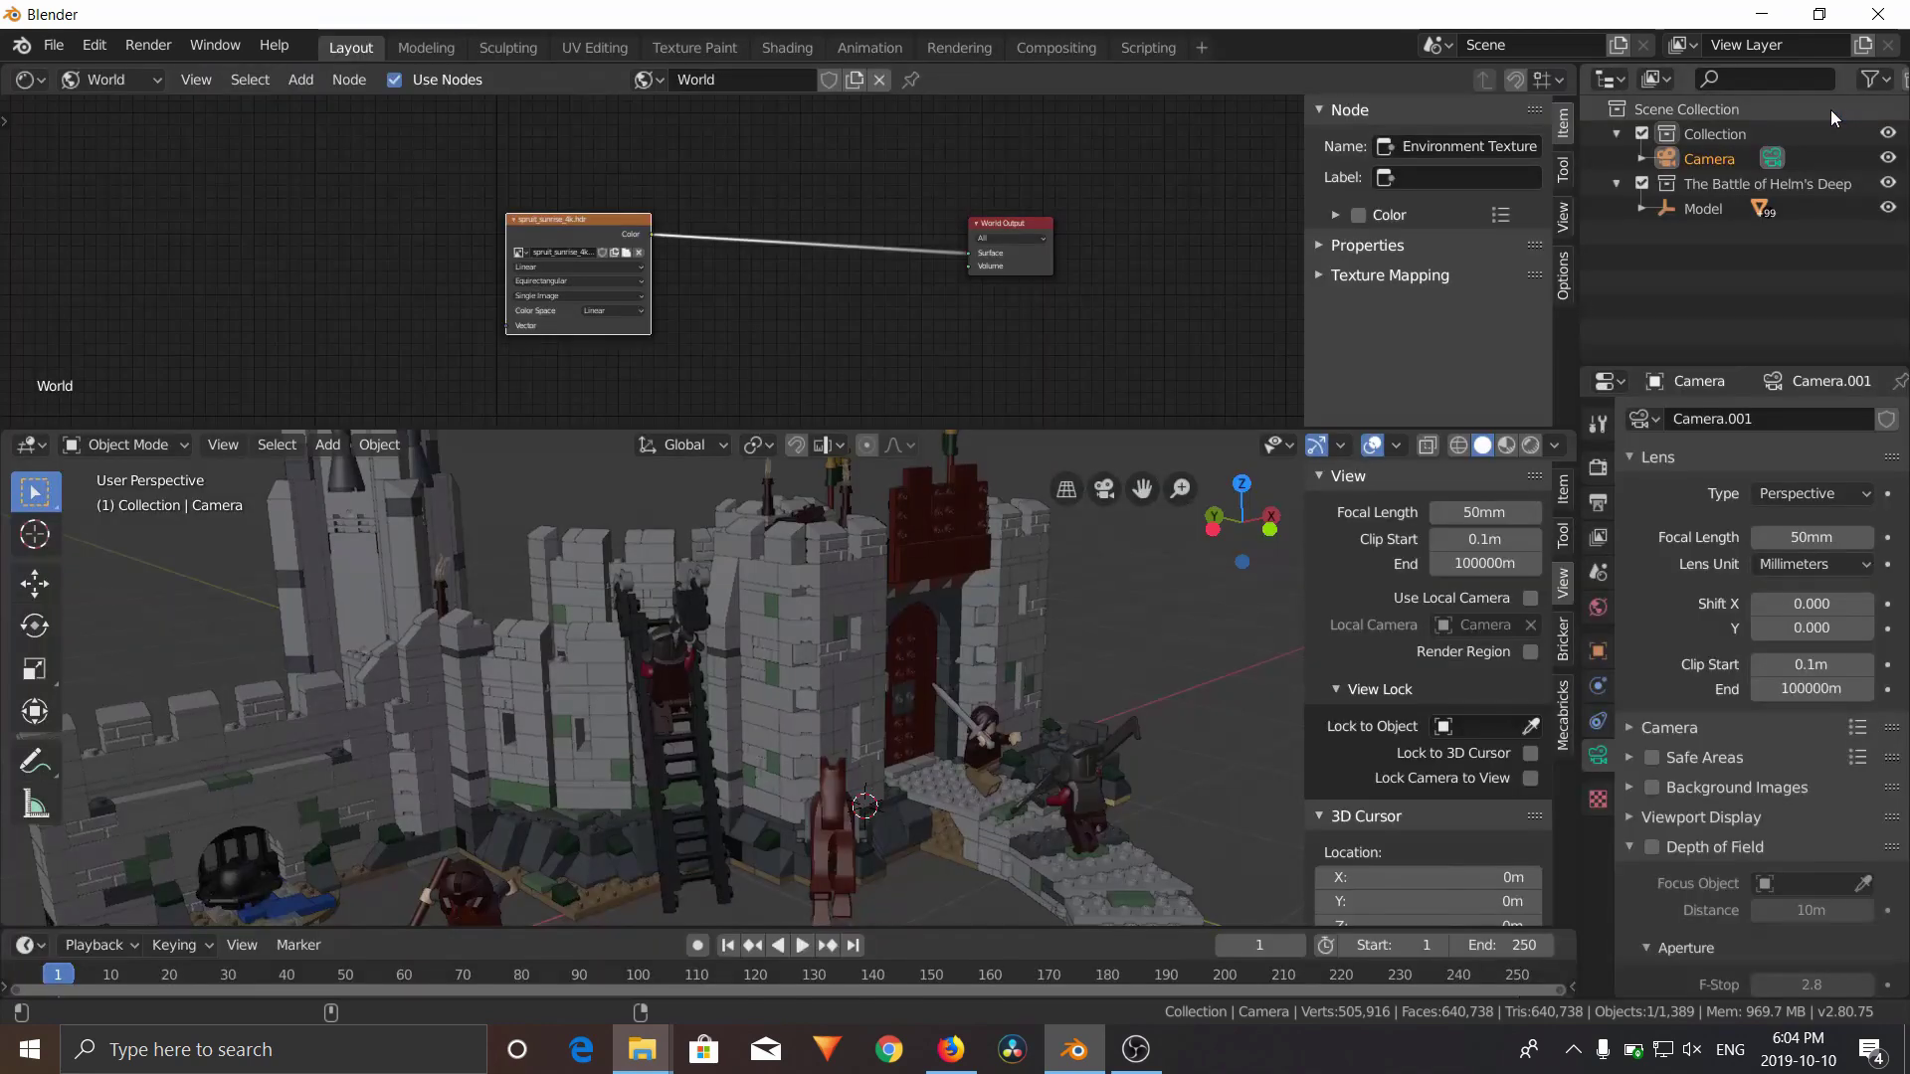
{"action": "left_click_drag", "start_coordinate": [585, 248], "coordinate": [572, 230]}
Preview the castle in rendered shading and check the HDRI lighting from several distances and angles
{"action": "left_click", "coordinate": [1530, 446]}
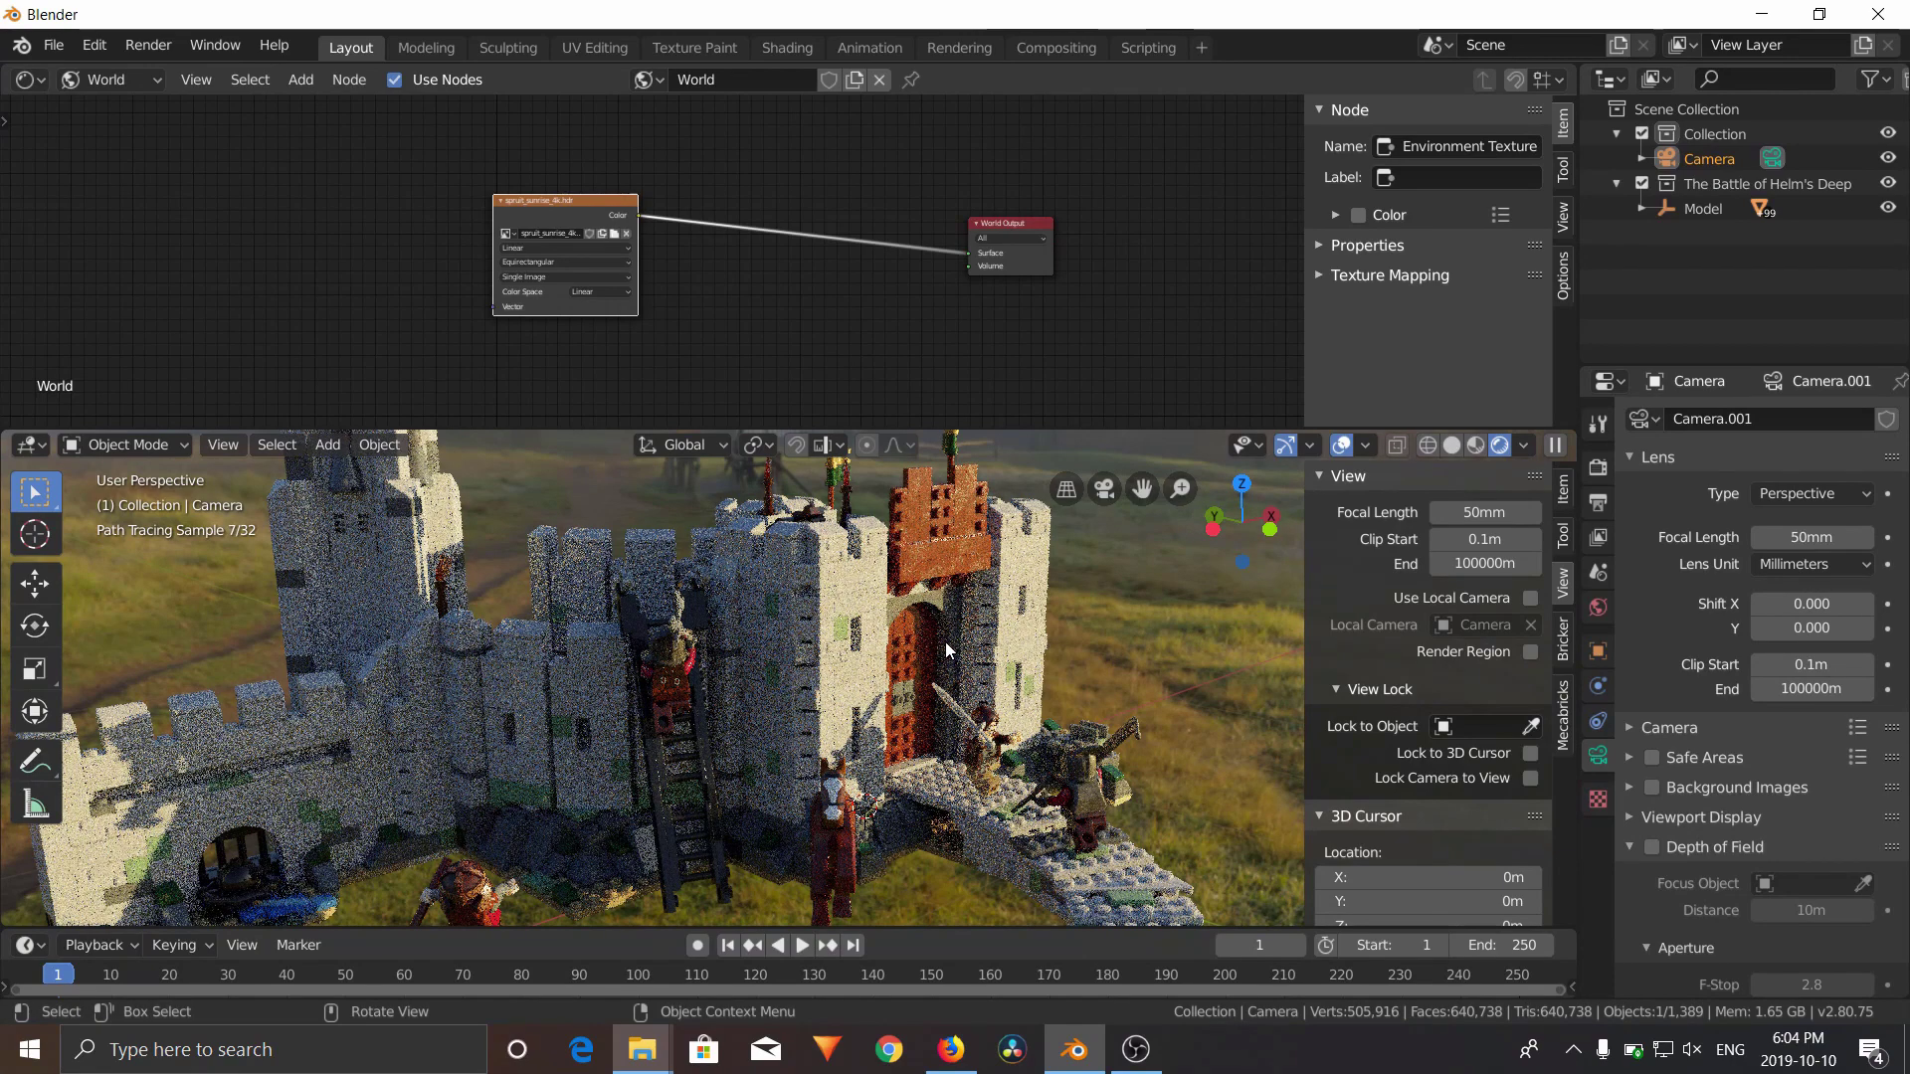
{"action": "scroll", "coordinate": [945, 642], "scroll_direction": "down", "scroll_amount": 5}
{"action": "mouse_move", "coordinate": [945, 642]}
{"action": "middle_mouse_down"}
{"action": "mouse_move", "coordinate": [1018, 648]}
{"action": "mouse_move", "coordinate": [931, 654]}
{"action": "mouse_move", "coordinate": [960, 672]}
{"action": "middle_mouse_up"}
{"action": "scroll", "coordinate": [975, 678], "scroll_direction": "up", "scroll_amount": 6}
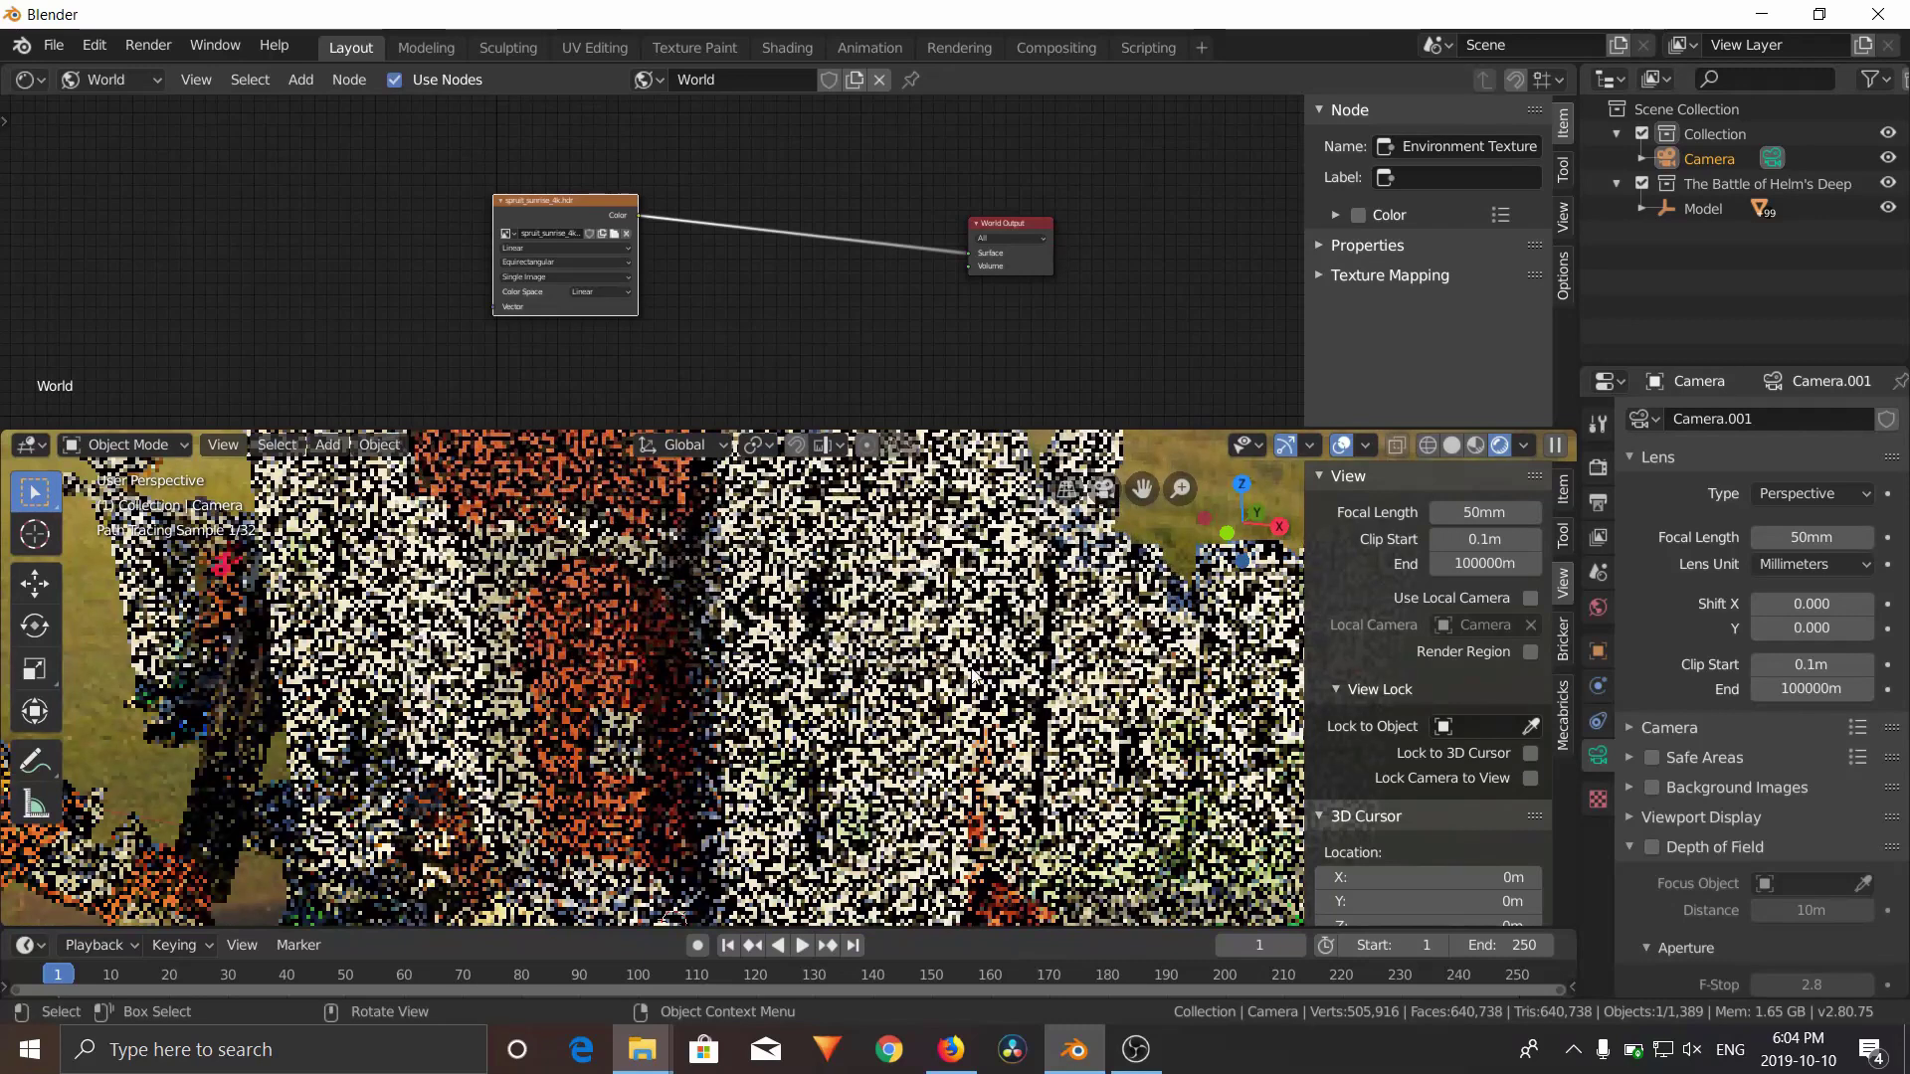
{"action": "scroll", "coordinate": [951, 676], "scroll_direction": "down", "scroll_amount": 5}
{"action": "scroll", "coordinate": [775, 709], "scroll_direction": "up", "scroll_amount": 6}
{"action": "middle_click_drag", "start_coordinate": [775, 708], "coordinate": [773, 642]}
Return the 3D viewport to solid shading and render a still image through the camera
{"action": "key", "text": "z"}
{"action": "key", "text": "KP_0"}
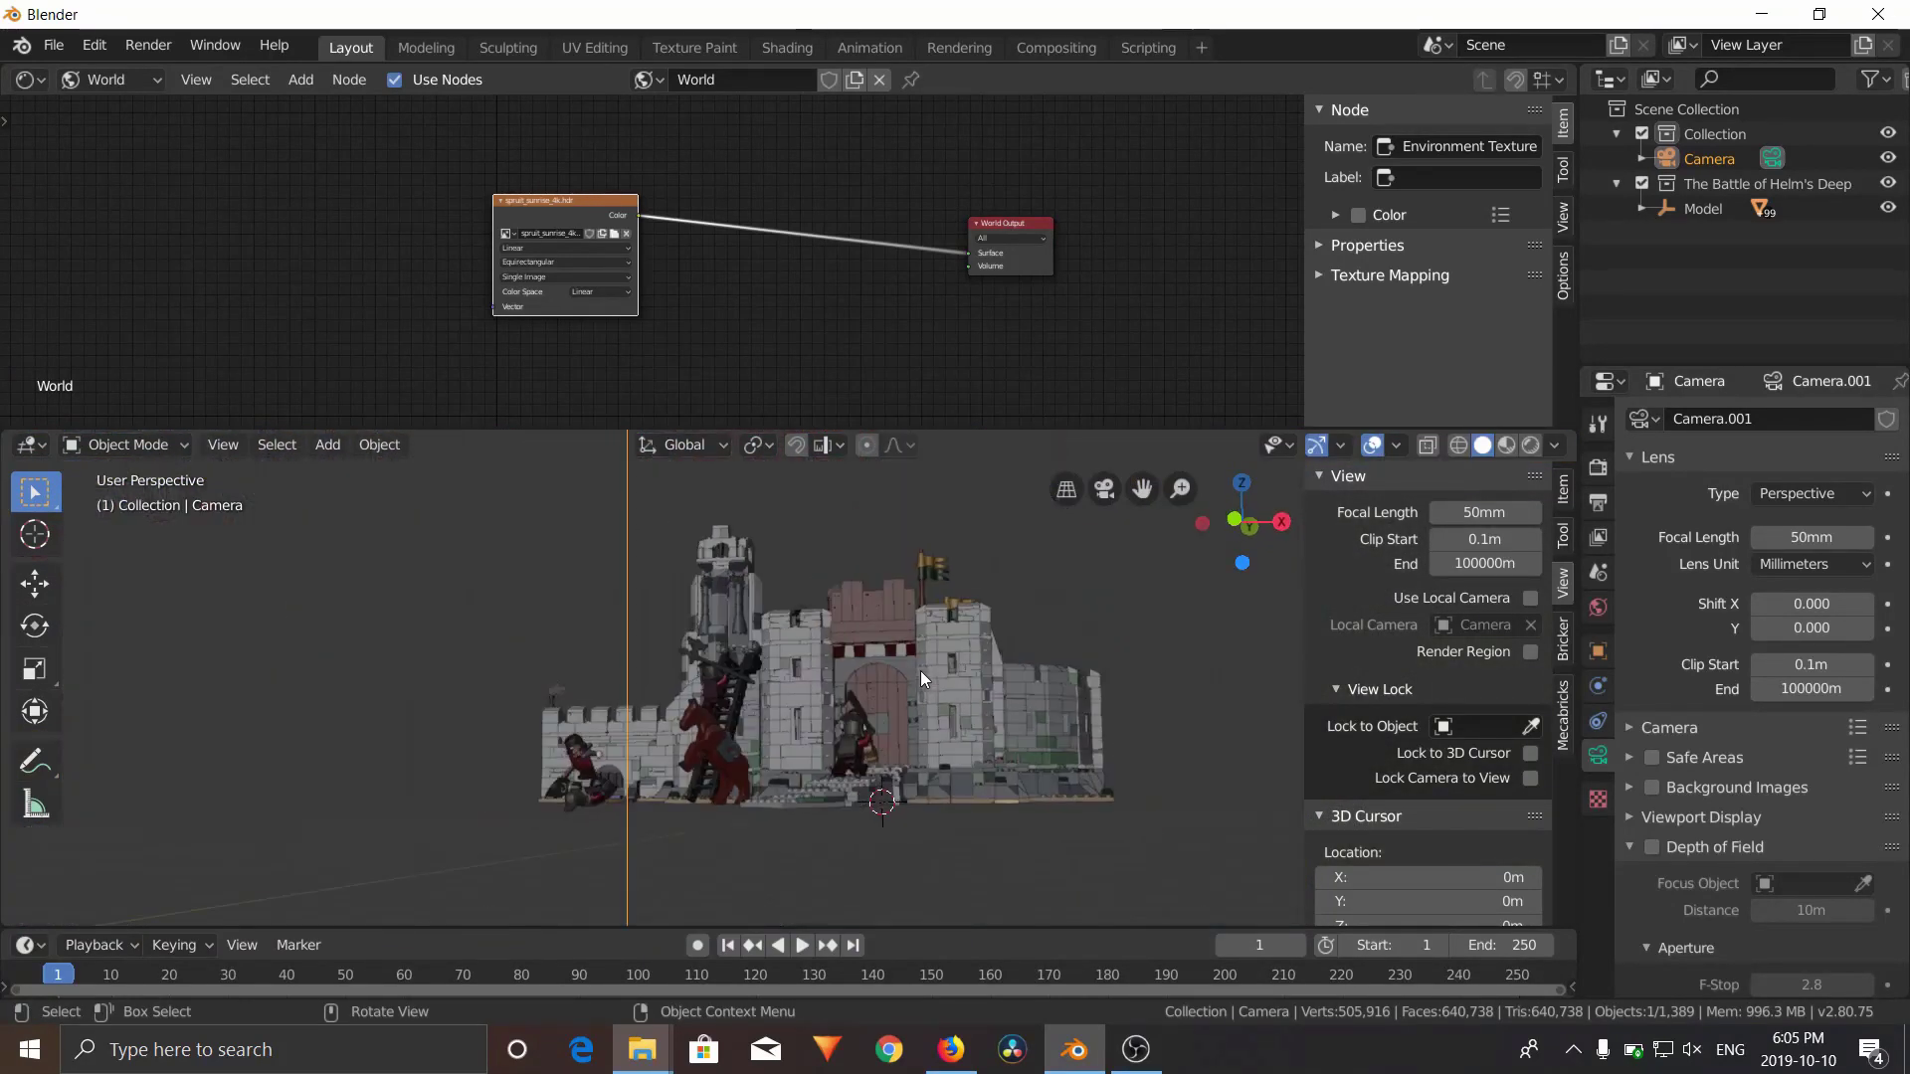
{"action": "left_click", "coordinate": [164, 51]}
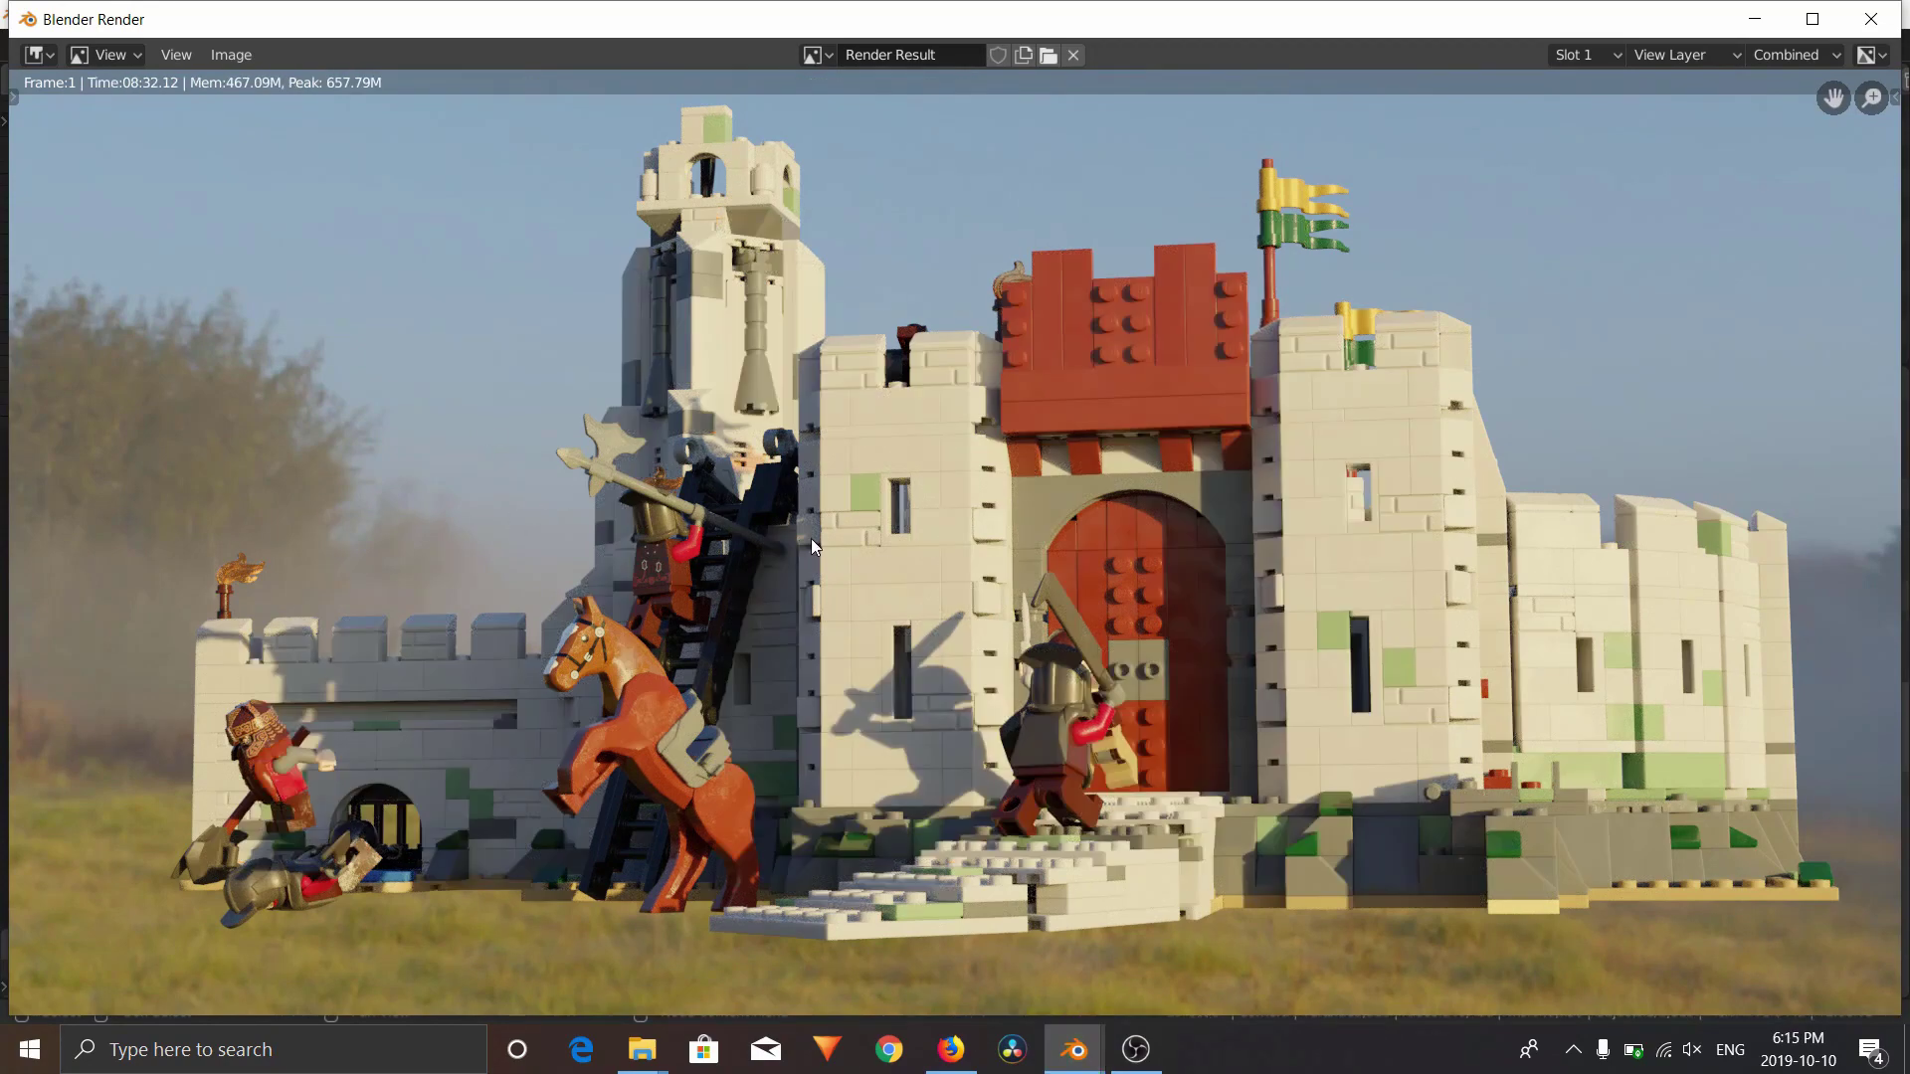
Examine the finished render up close, from the gate and towers to the ladder, horse and fallen minifigures
{"action": "scroll", "coordinate": [1210, 528], "scroll_direction": "up", "scroll_amount": 6}
{"action": "scroll", "coordinate": [1210, 528], "scroll_direction": "down", "scroll_amount": 4}
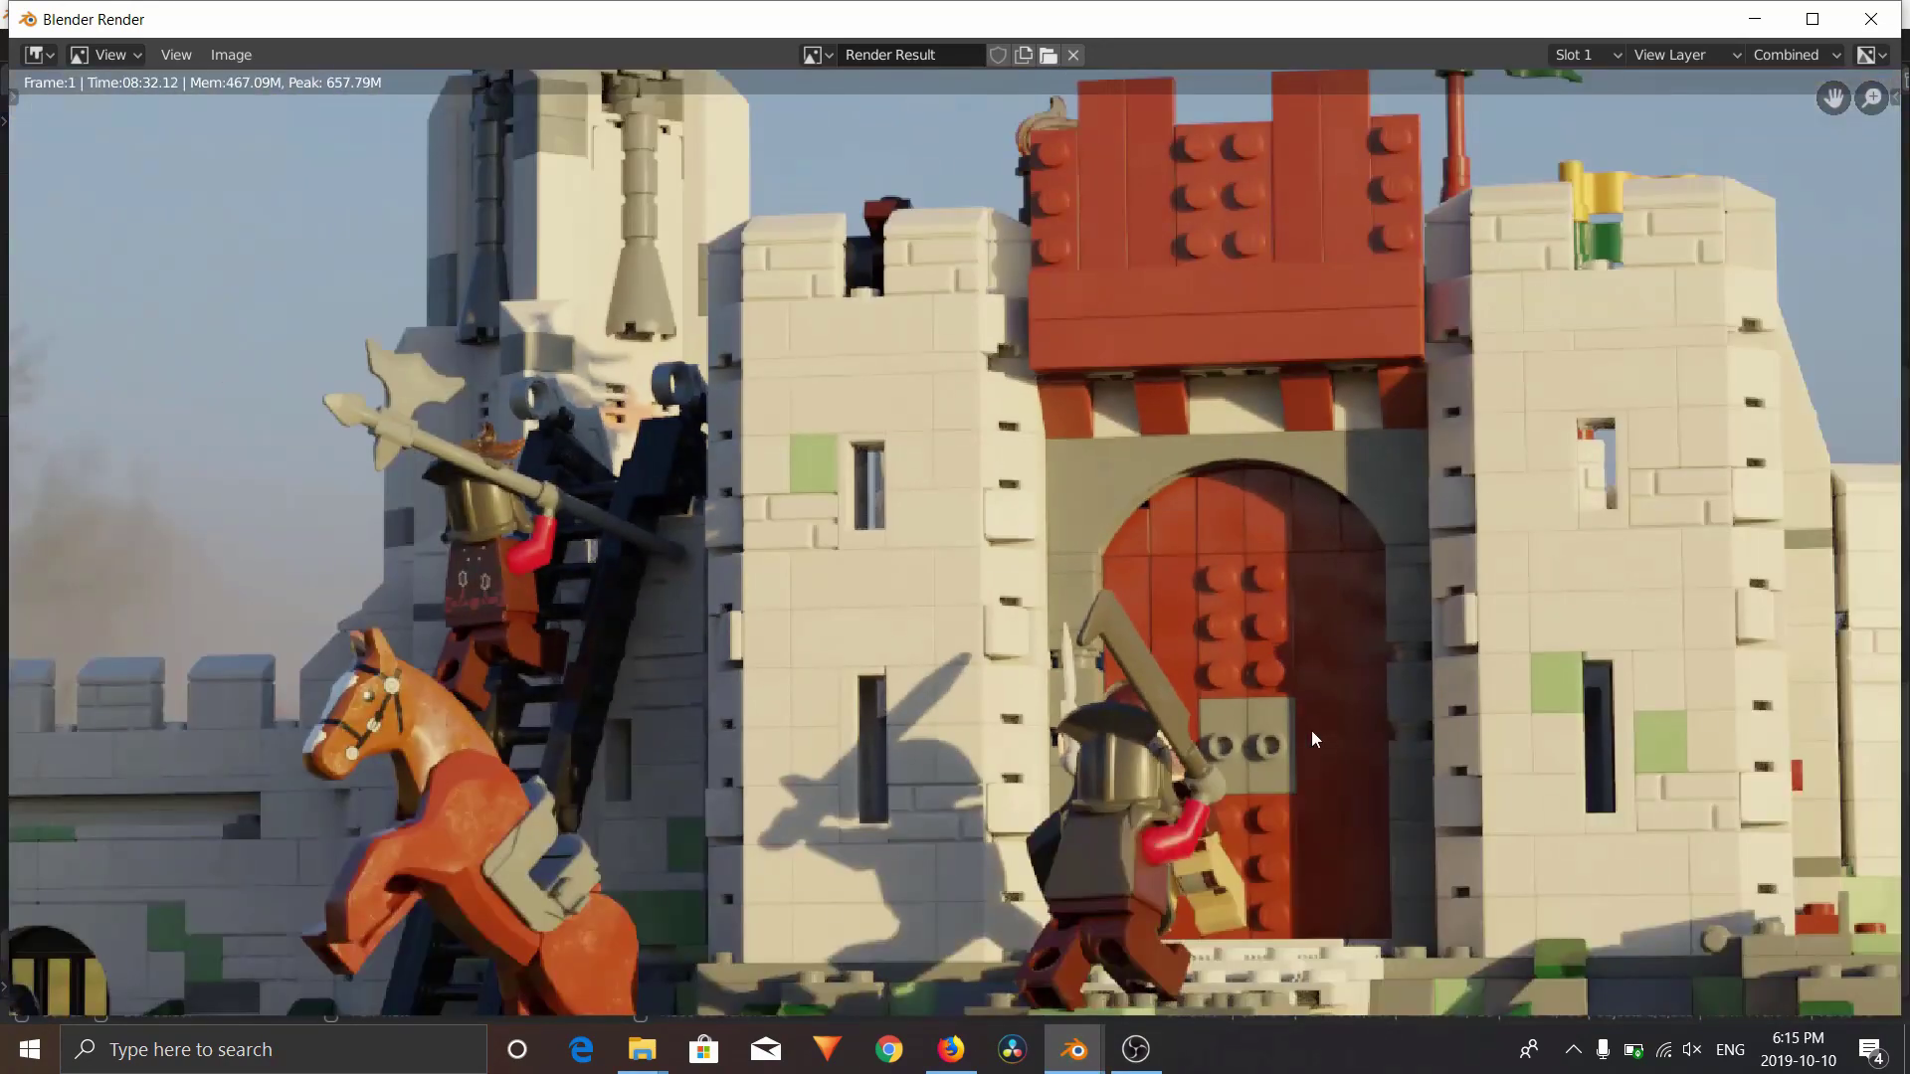
{"action": "scroll", "coordinate": [1245, 767], "scroll_direction": "up", "scroll_amount": 3}
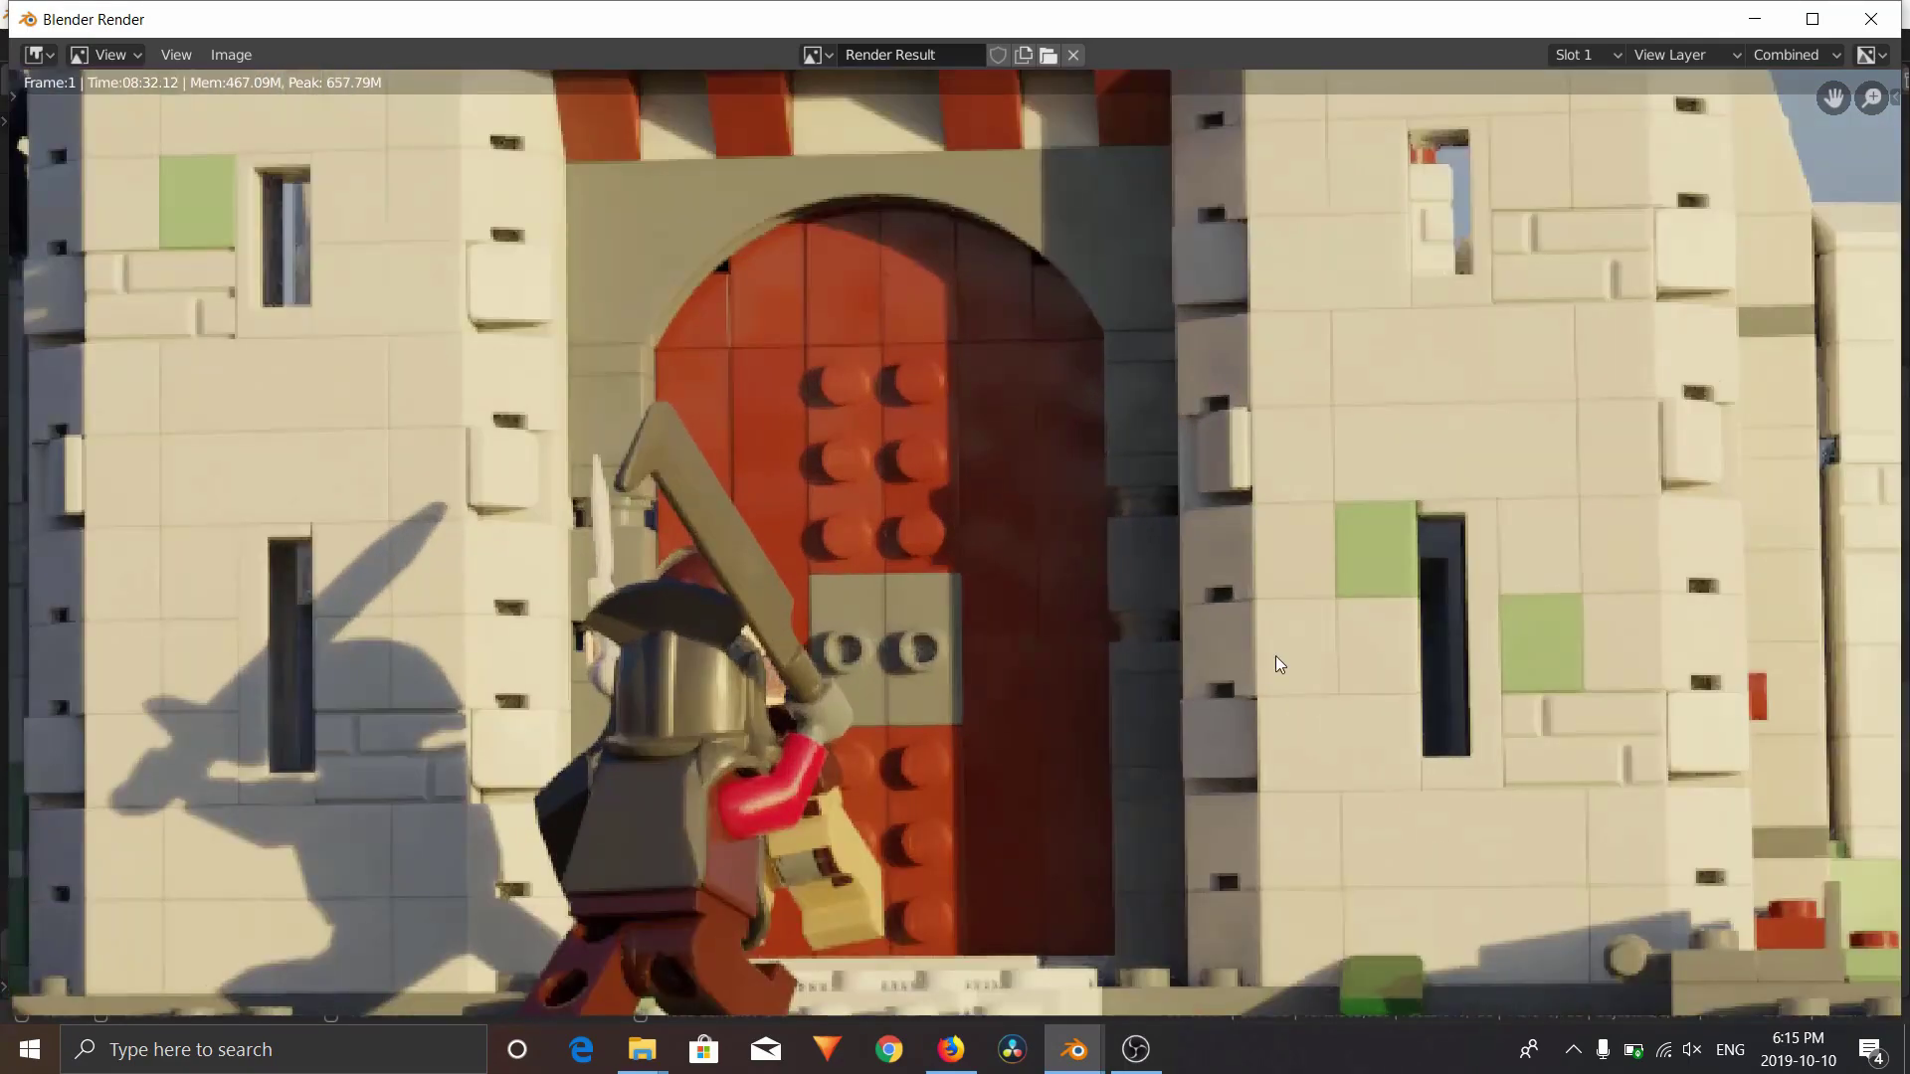
{"action": "scroll", "coordinate": [1243, 666], "scroll_direction": "down", "scroll_amount": 4}
{"action": "scroll", "coordinate": [1233, 671], "scroll_direction": "down", "scroll_amount": 4}
{"action": "middle_click_drag", "start_coordinate": [1233, 671], "coordinate": [1164, 716]}
{"action": "scroll", "coordinate": [732, 635], "scroll_direction": "up", "scroll_amount": 5}
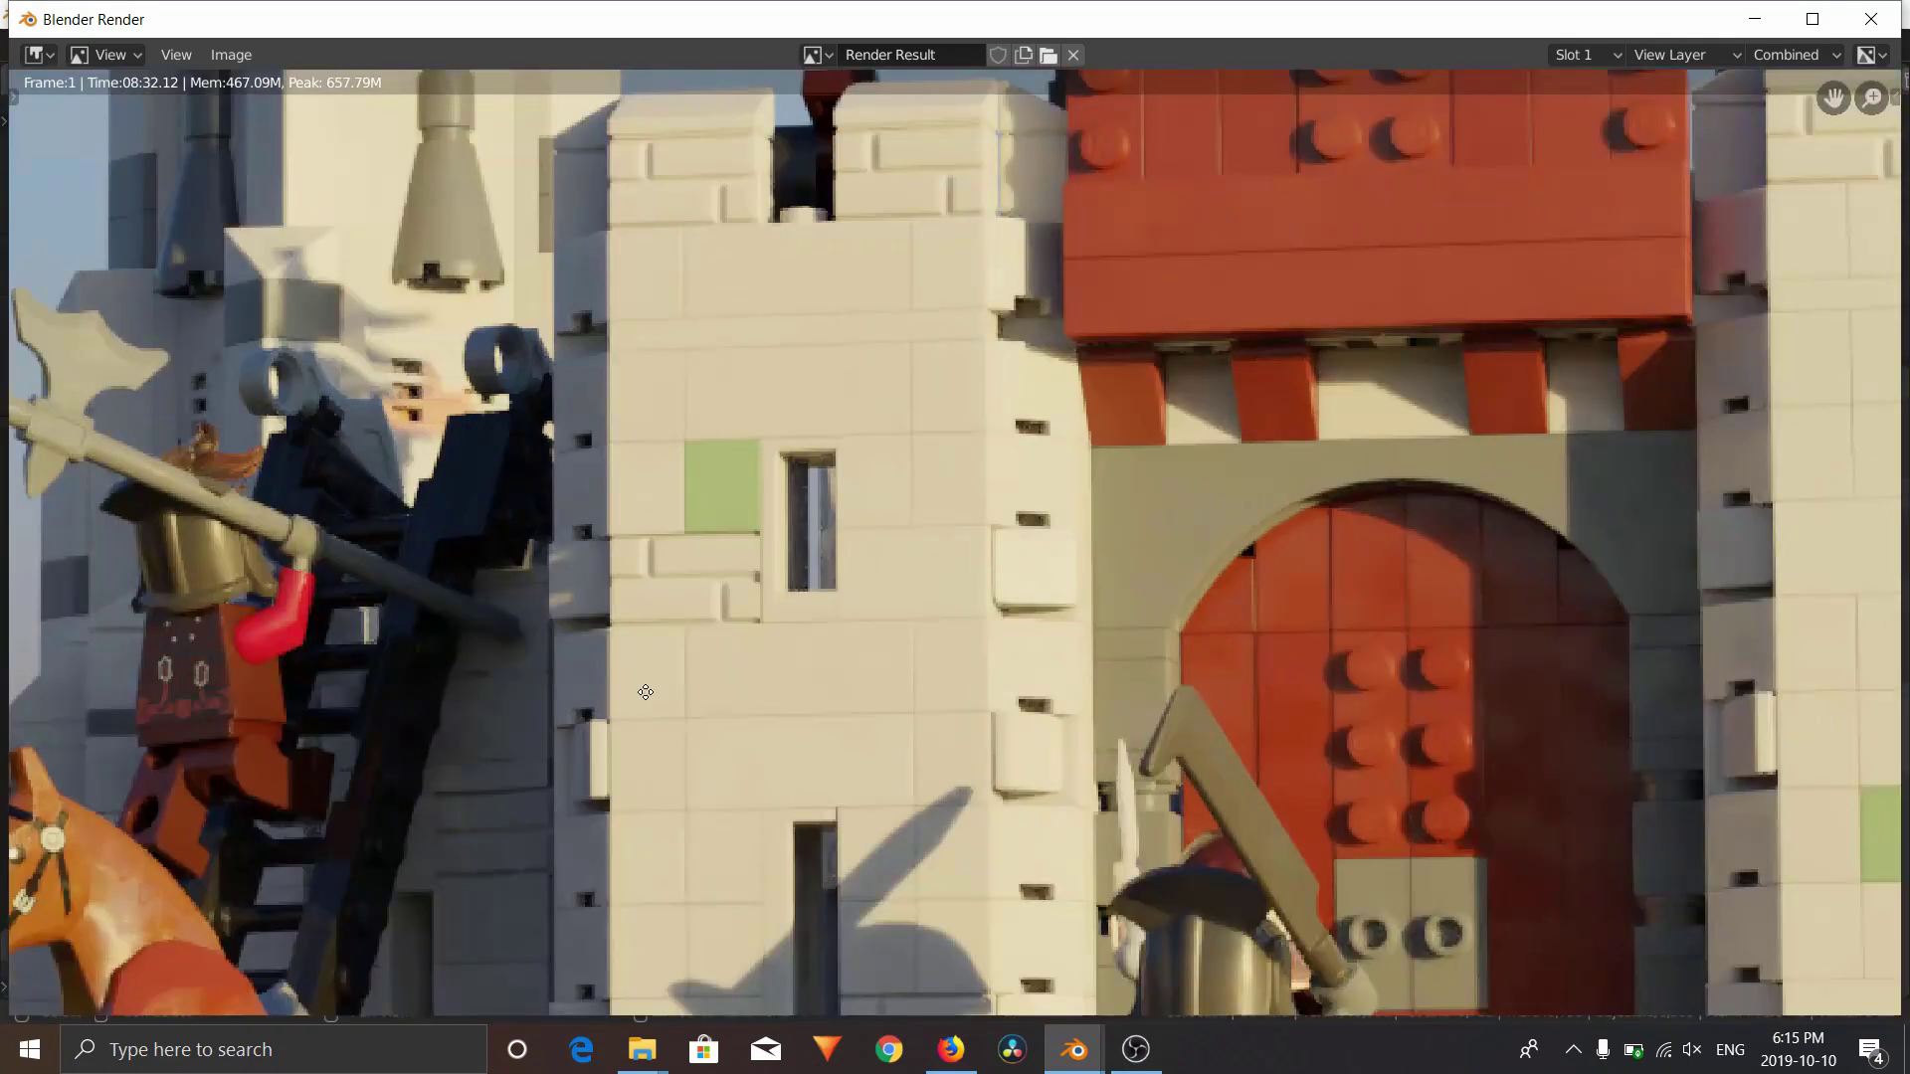
{"action": "middle_click_drag", "start_coordinate": [732, 635], "coordinate": [1428, 287]}
{"action": "scroll", "coordinate": [1013, 493], "scroll_direction": "down", "scroll_amount": 2}
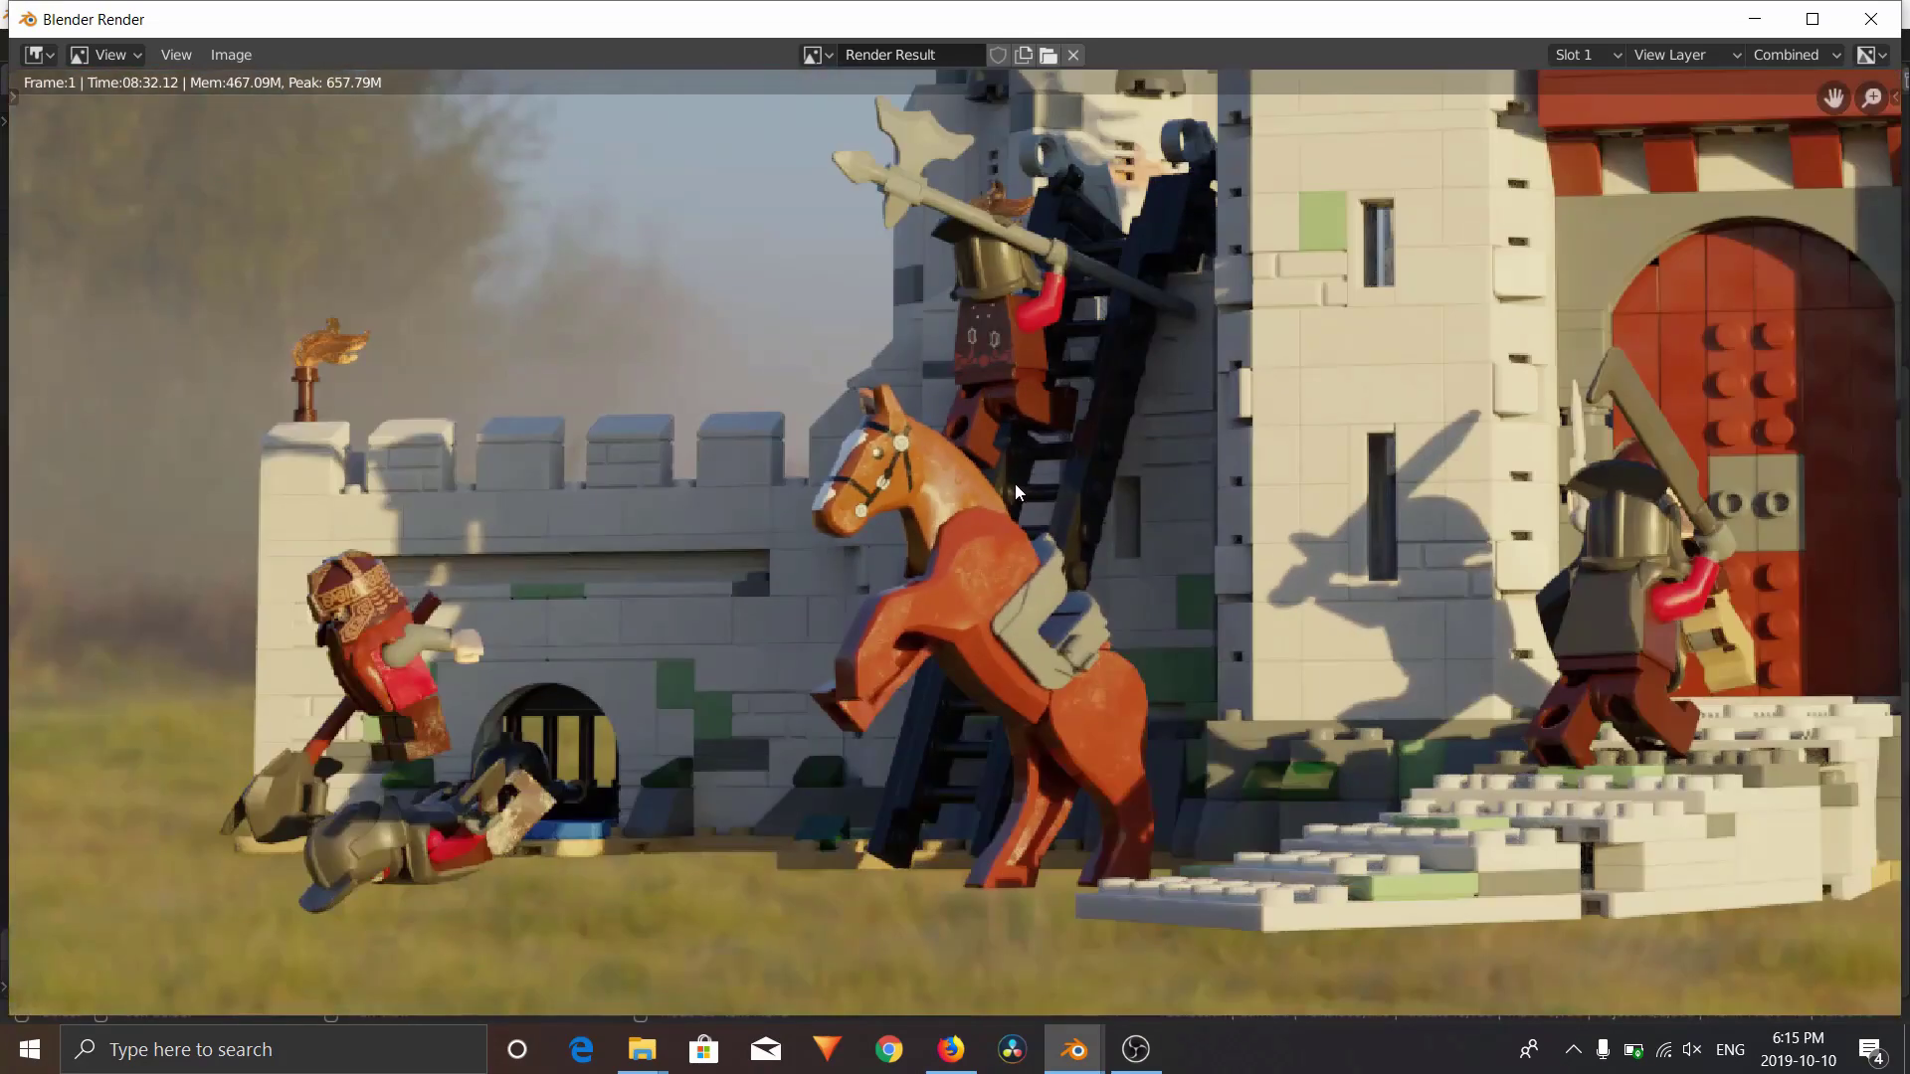
{"action": "scroll", "coordinate": [1092, 475], "scroll_direction": "up", "scroll_amount": 2}
{"action": "scroll", "coordinate": [917, 480], "scroll_direction": "down", "scroll_amount": 3}
{"action": "mouse_move", "coordinate": [1084, 512]}
{"action": "middle_mouse_down"}
{"action": "mouse_move", "coordinate": [1004, 576]}
{"action": "mouse_move", "coordinate": [1059, 517]}
{"action": "middle_mouse_up"}
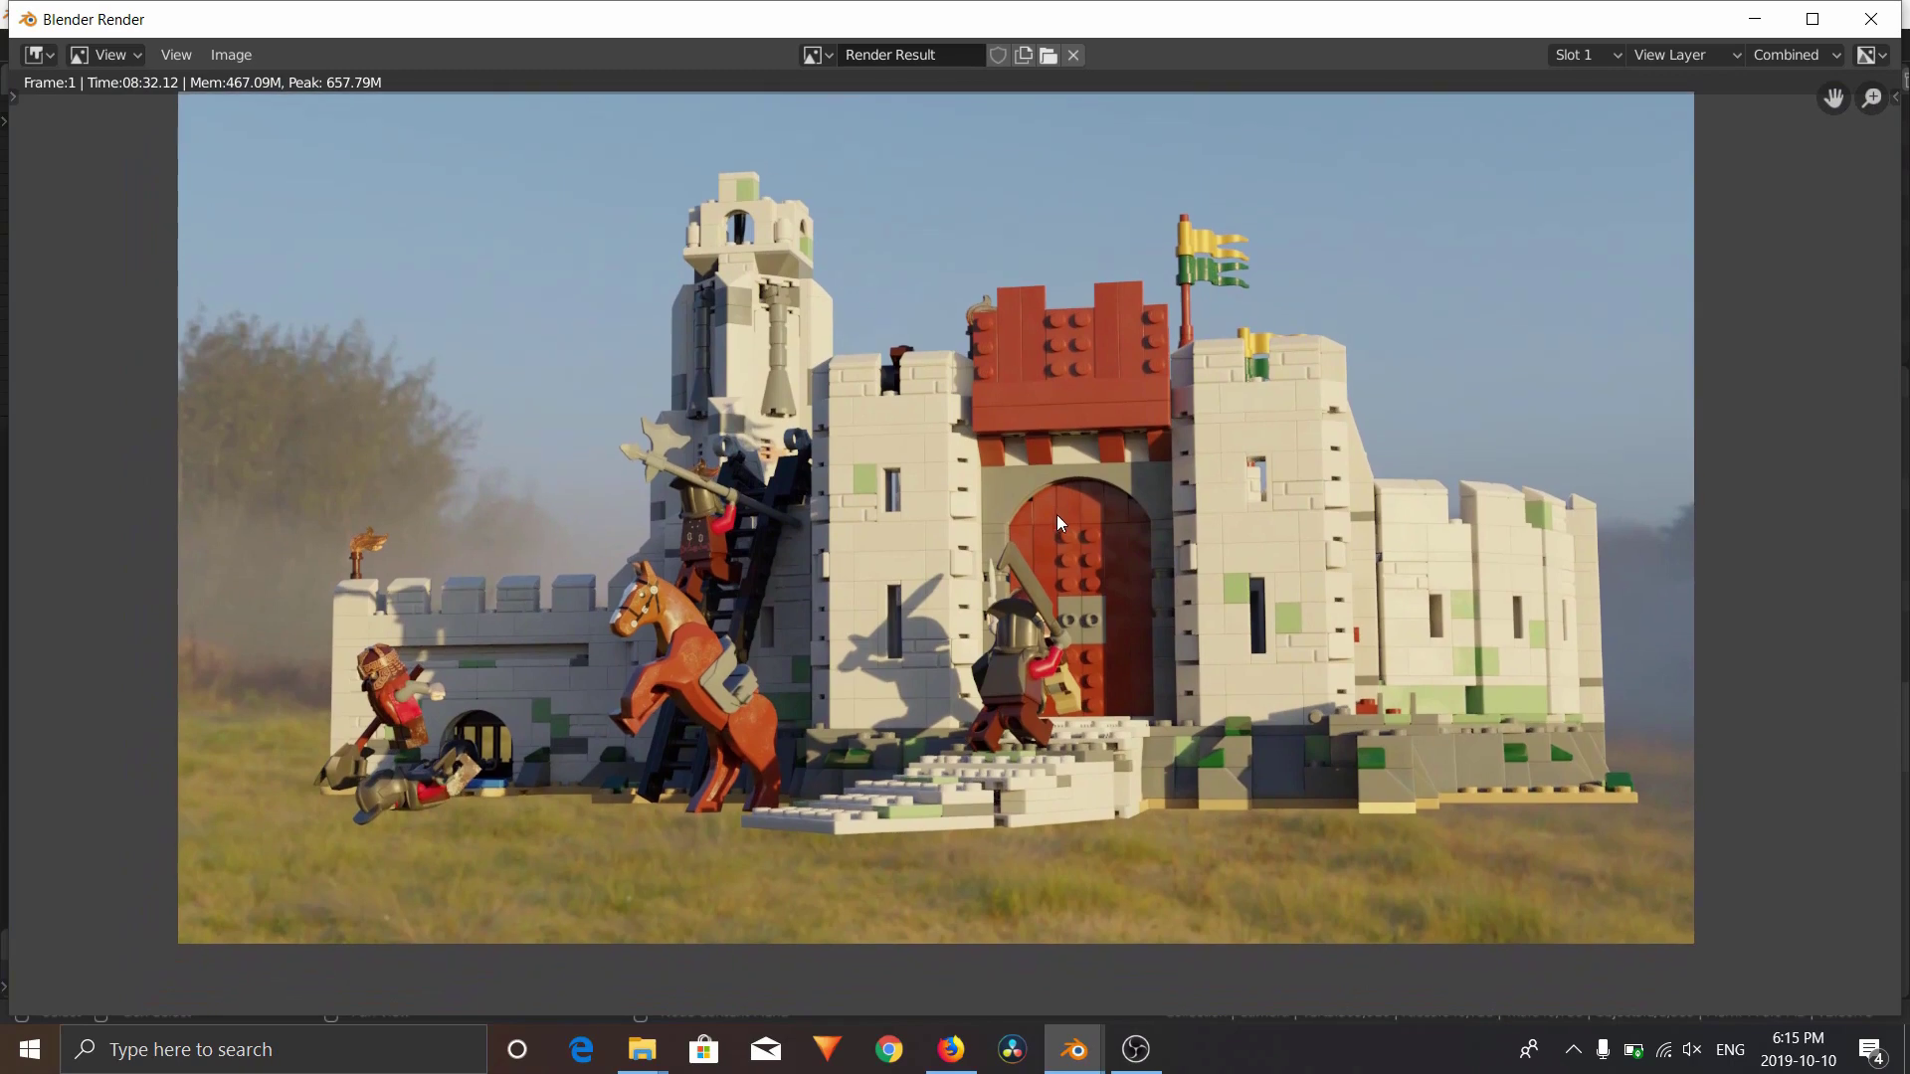
Compare the whole rendered castle with close-ups of the horse's surface and the red gate's bricks
{"action": "scroll", "coordinate": [1056, 515], "scroll_direction": "down", "scroll_amount": 2}
{"action": "scroll", "coordinate": [1044, 504], "scroll_direction": "up", "scroll_amount": 6}
{"action": "scroll", "coordinate": [1042, 509], "scroll_direction": "down", "scroll_amount": 3}
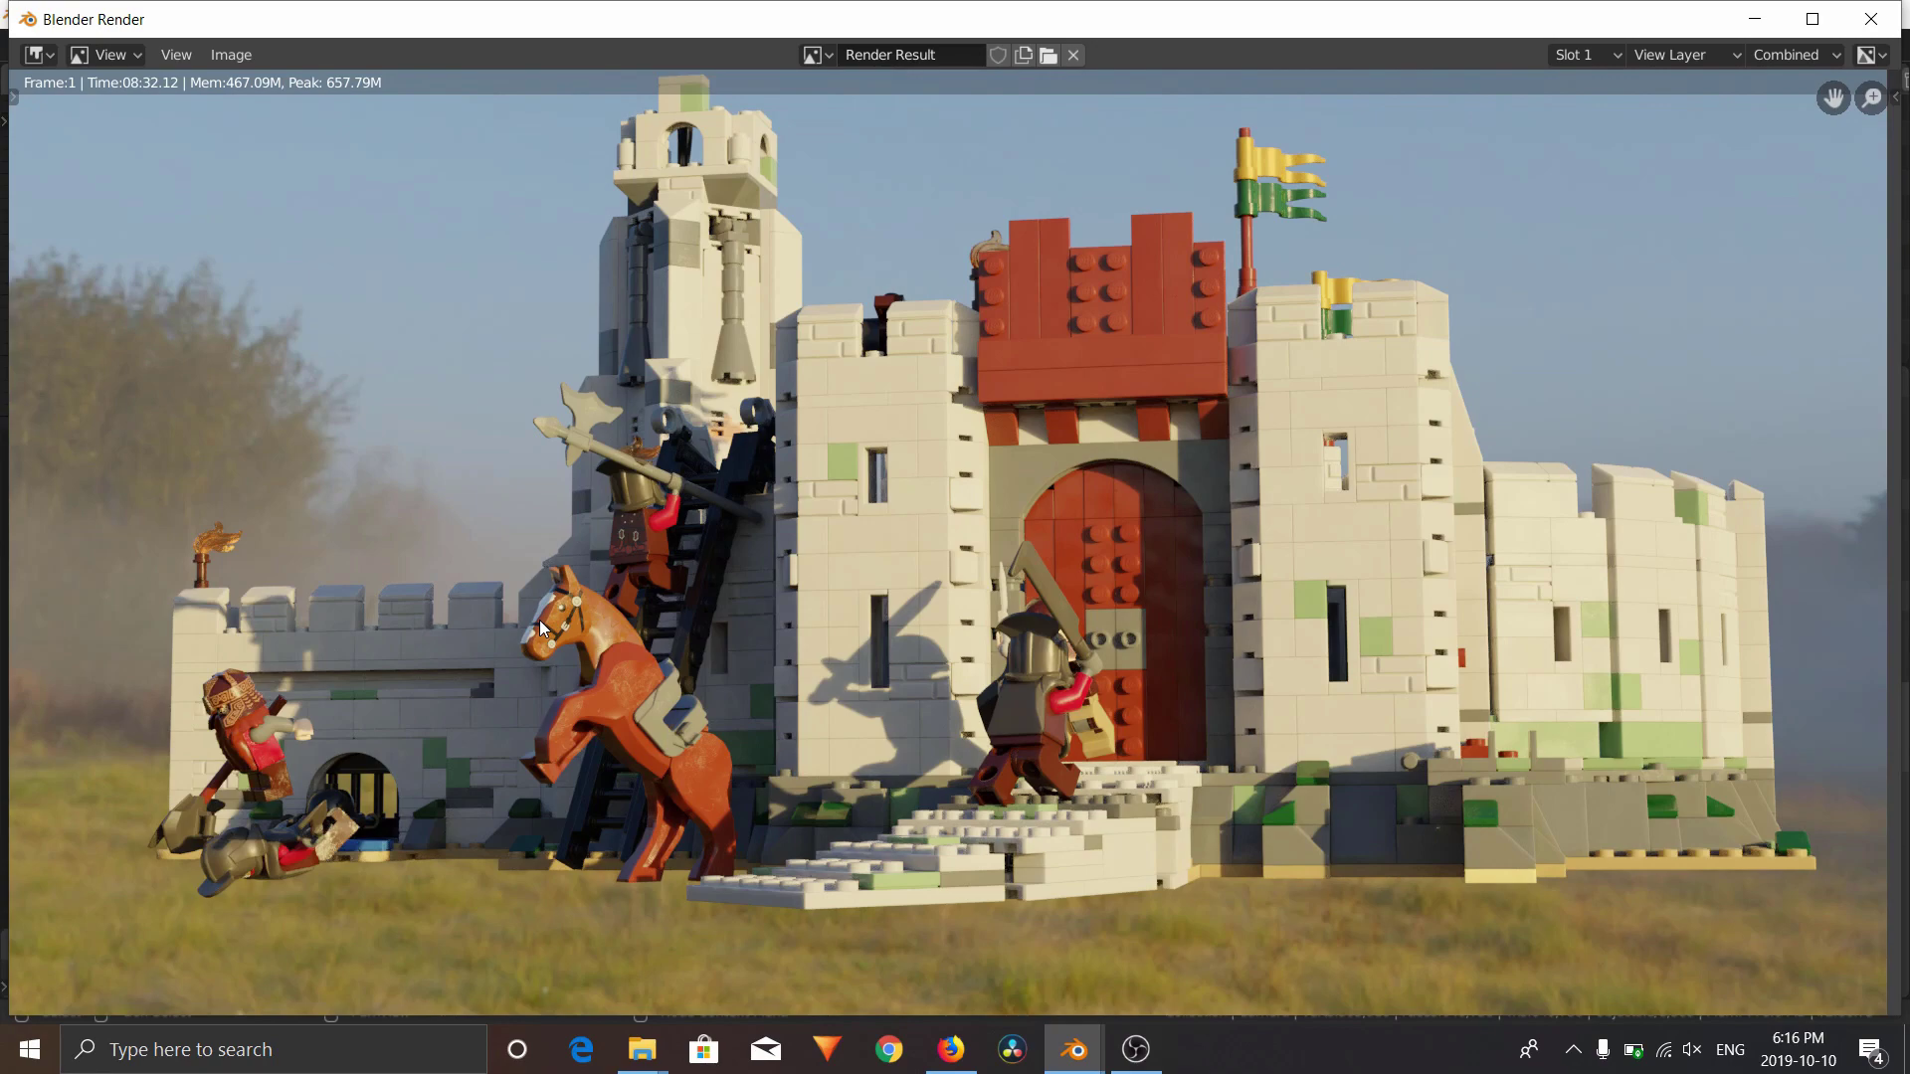
{"action": "scroll", "coordinate": [468, 611], "scroll_direction": "up", "scroll_amount": 5}
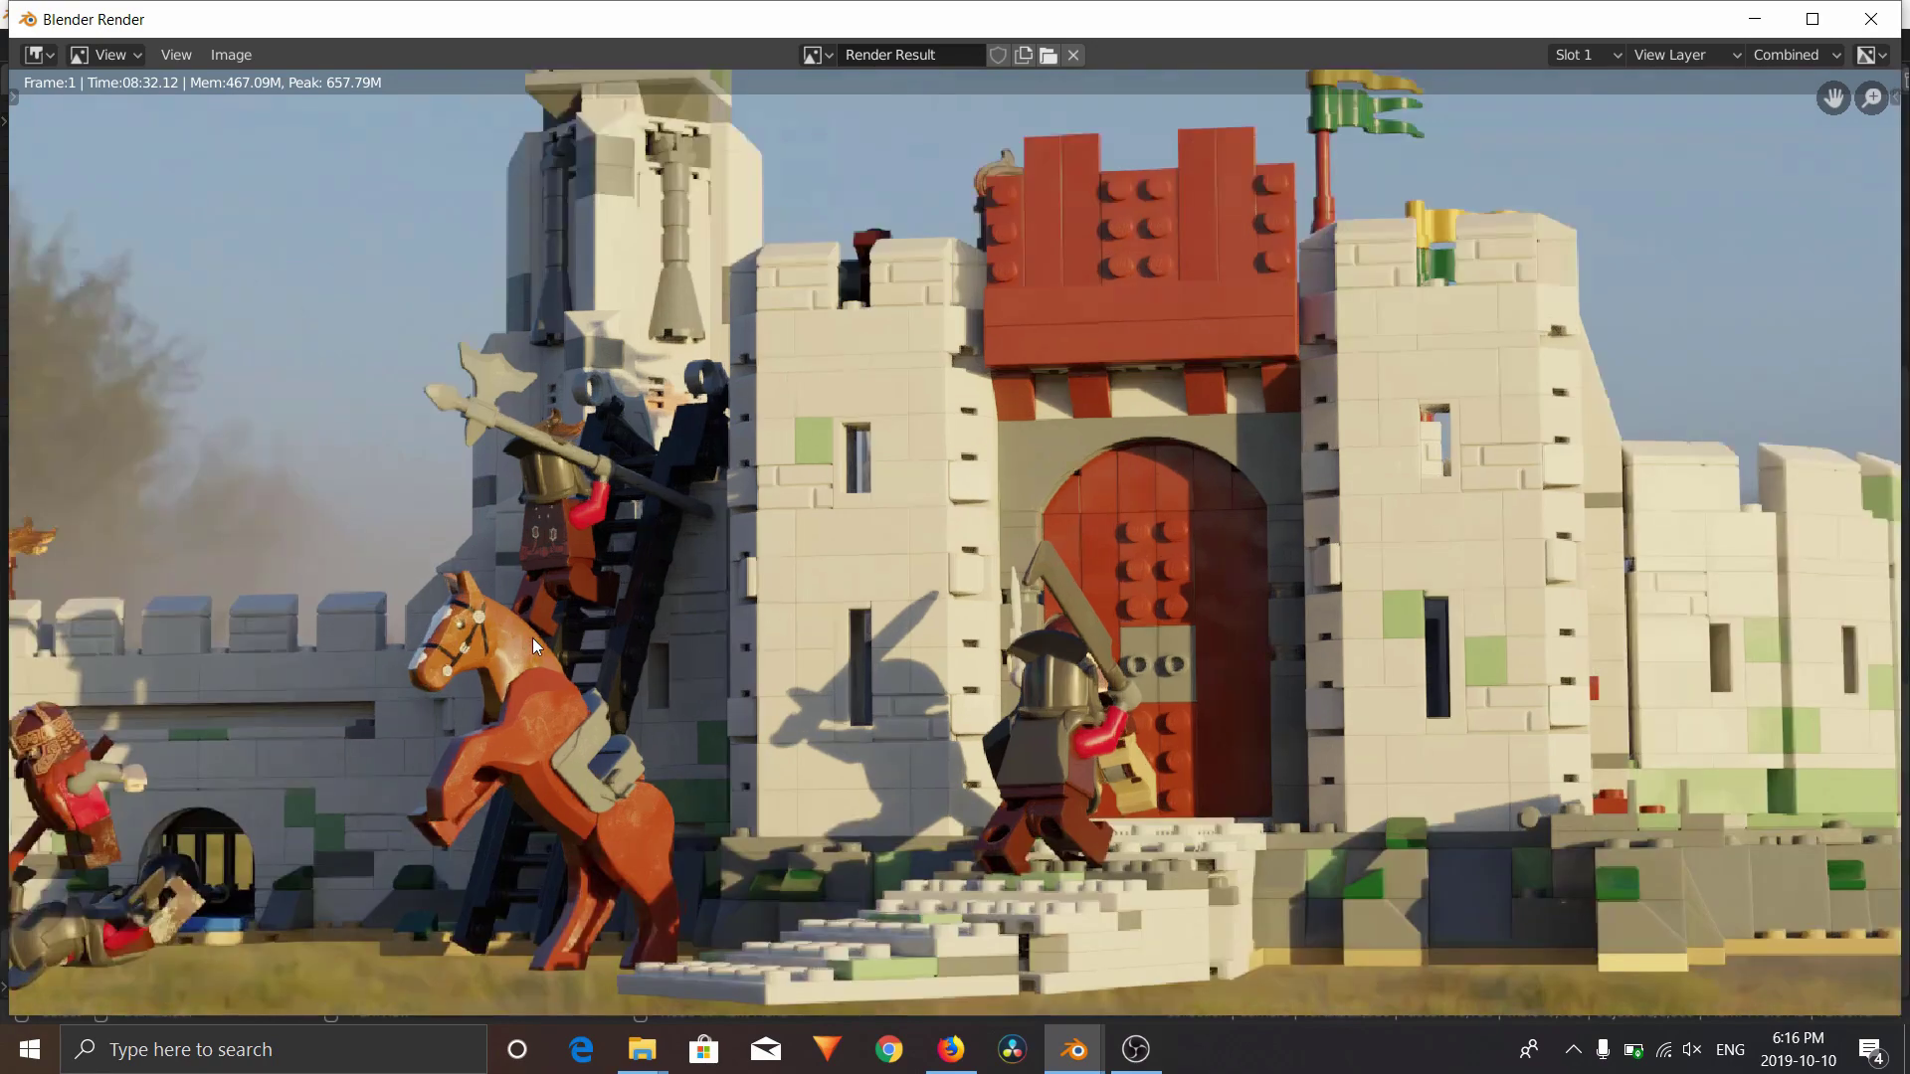
{"action": "scroll", "coordinate": [525, 640], "scroll_direction": "down", "scroll_amount": 2}
{"action": "scroll", "coordinate": [513, 659], "scroll_direction": "up", "scroll_amount": 6}
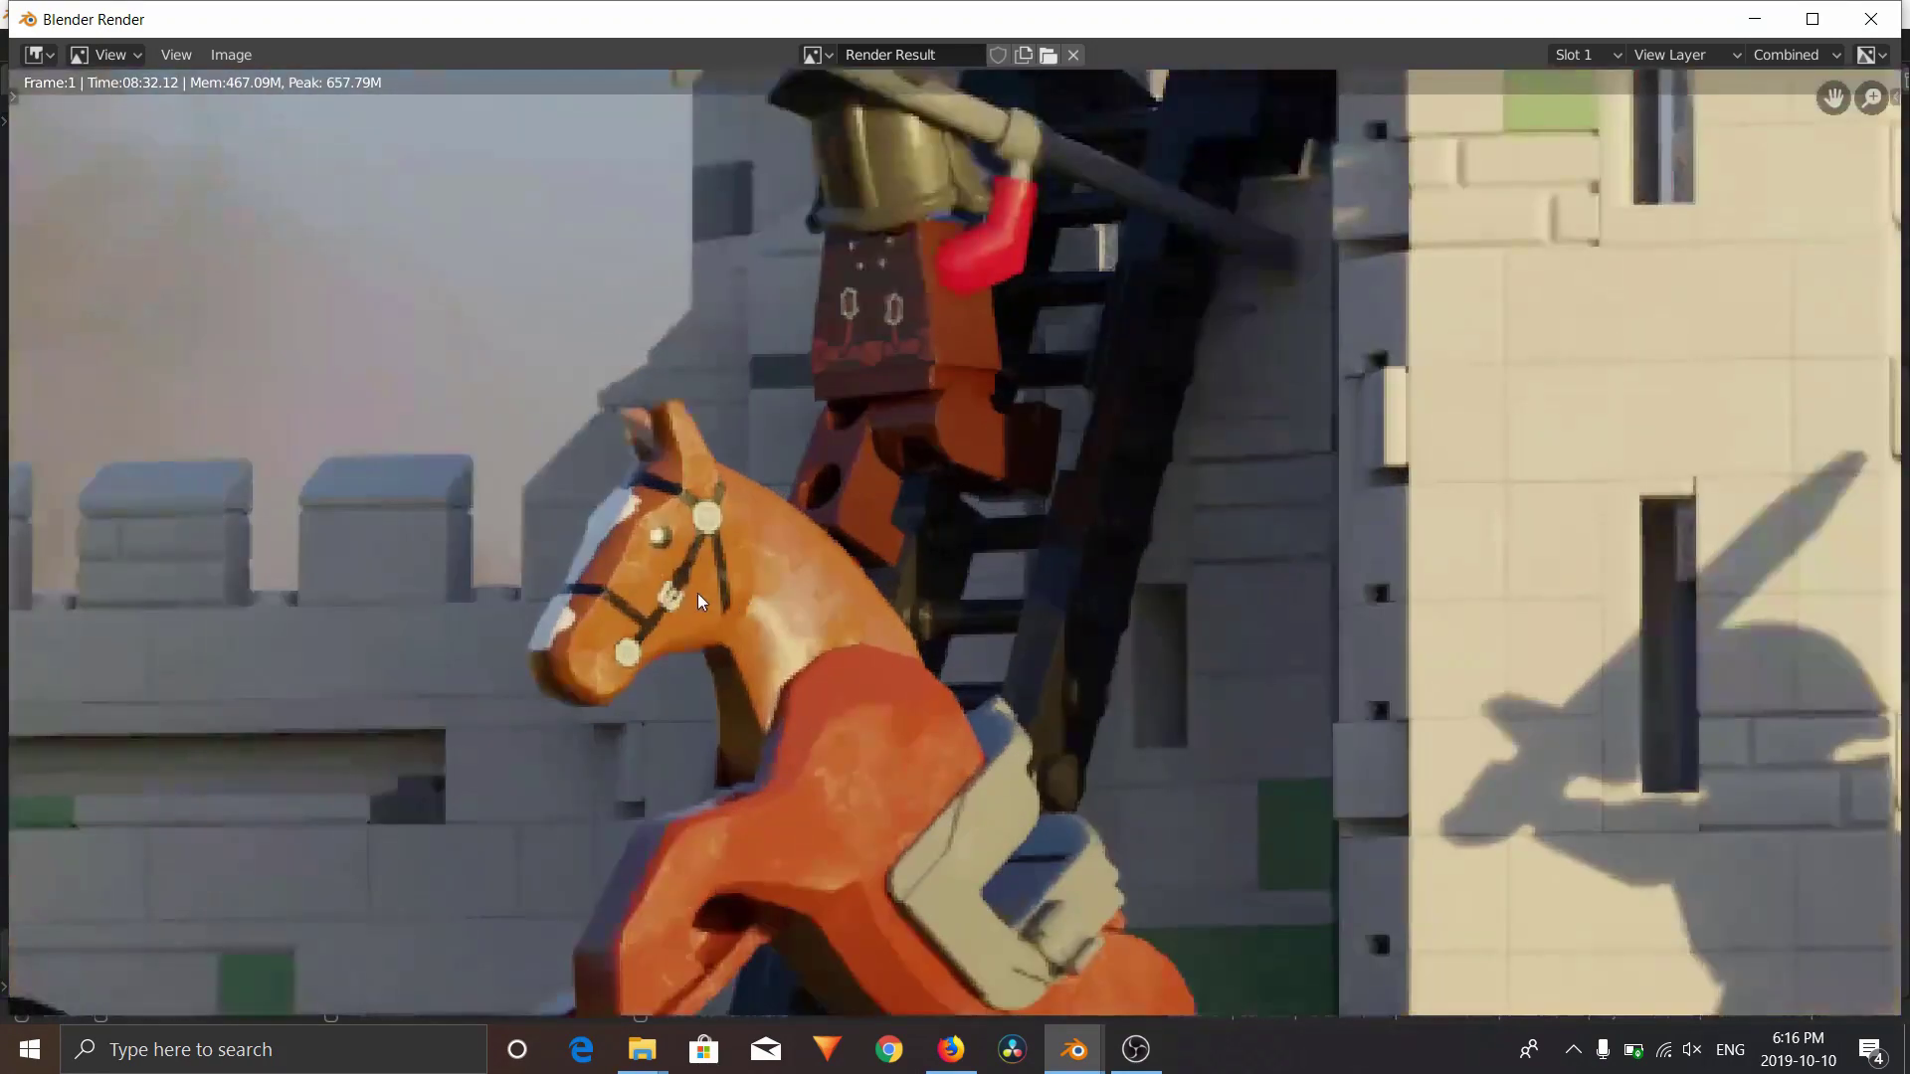
{"action": "scroll", "coordinate": [959, 529], "scroll_direction": "down", "scroll_amount": 6}
{"action": "scroll", "coordinate": [962, 599], "scroll_direction": "up", "scroll_amount": 7}
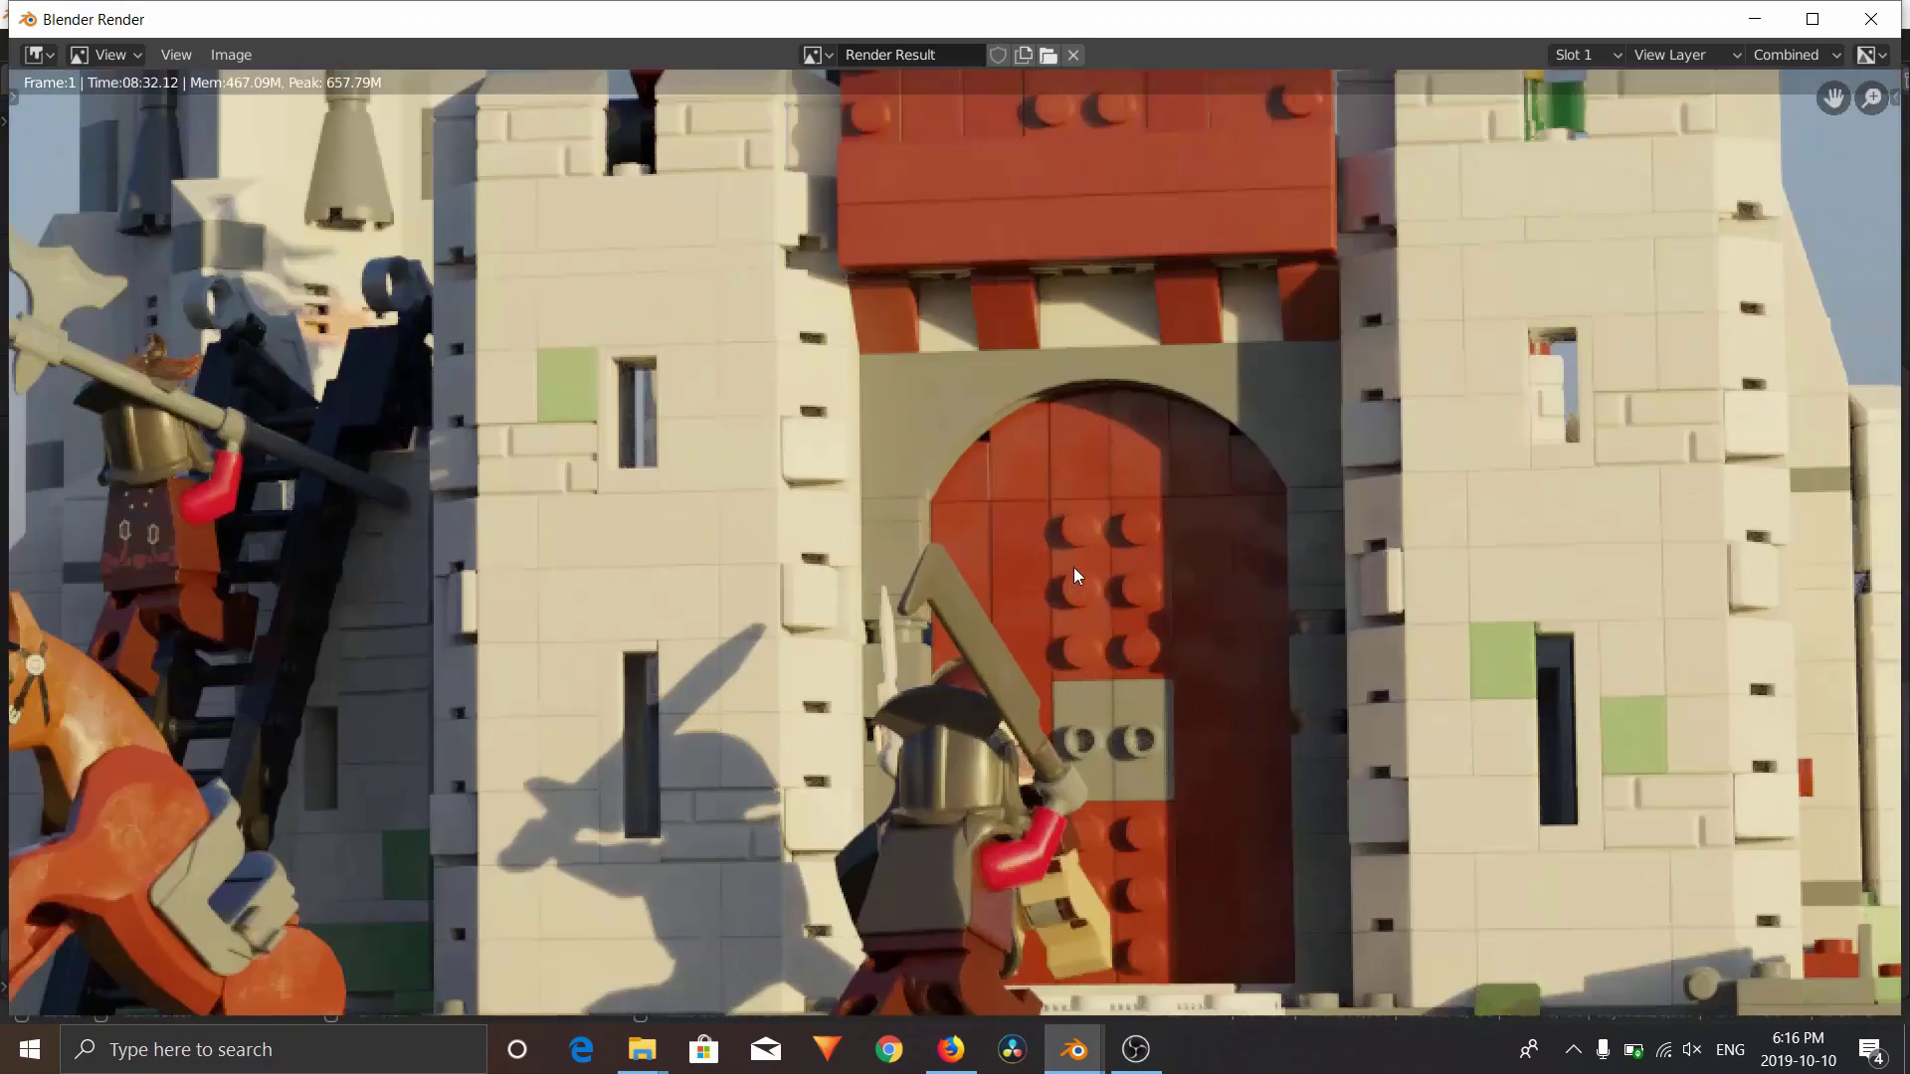
Examine the rendered horse, the ladder and the fallen minifigures in front of the low castle wall
{"action": "scroll", "coordinate": [1267, 619], "scroll_direction": "down", "scroll_amount": 5}
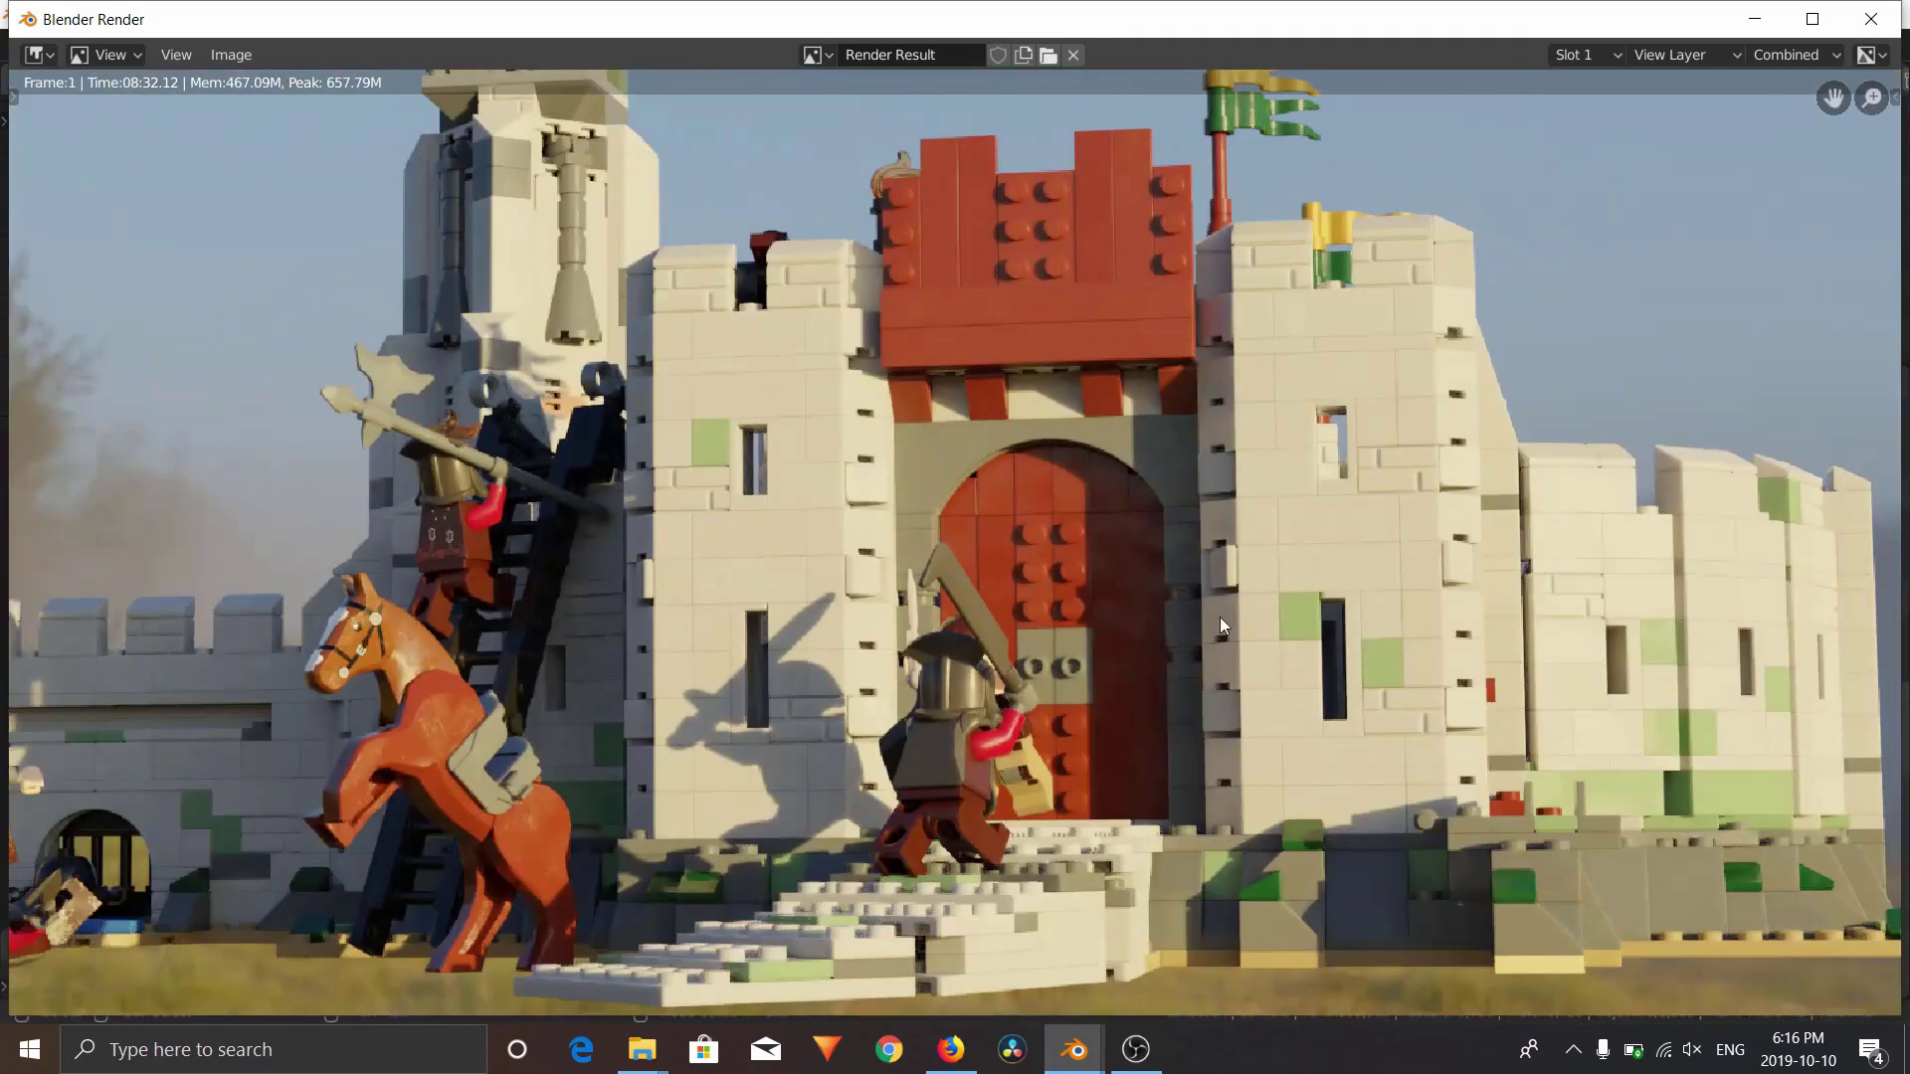
{"action": "scroll", "coordinate": [1195, 532], "scroll_direction": "up", "scroll_amount": 7}
{"action": "middle_click_drag", "start_coordinate": [1052, 718], "coordinate": [840, 587]}
{"action": "scroll", "coordinate": [702, 657], "scroll_direction": "down", "scroll_amount": 1}
{"action": "scroll", "coordinate": [811, 466], "scroll_direction": "down", "scroll_amount": 3}
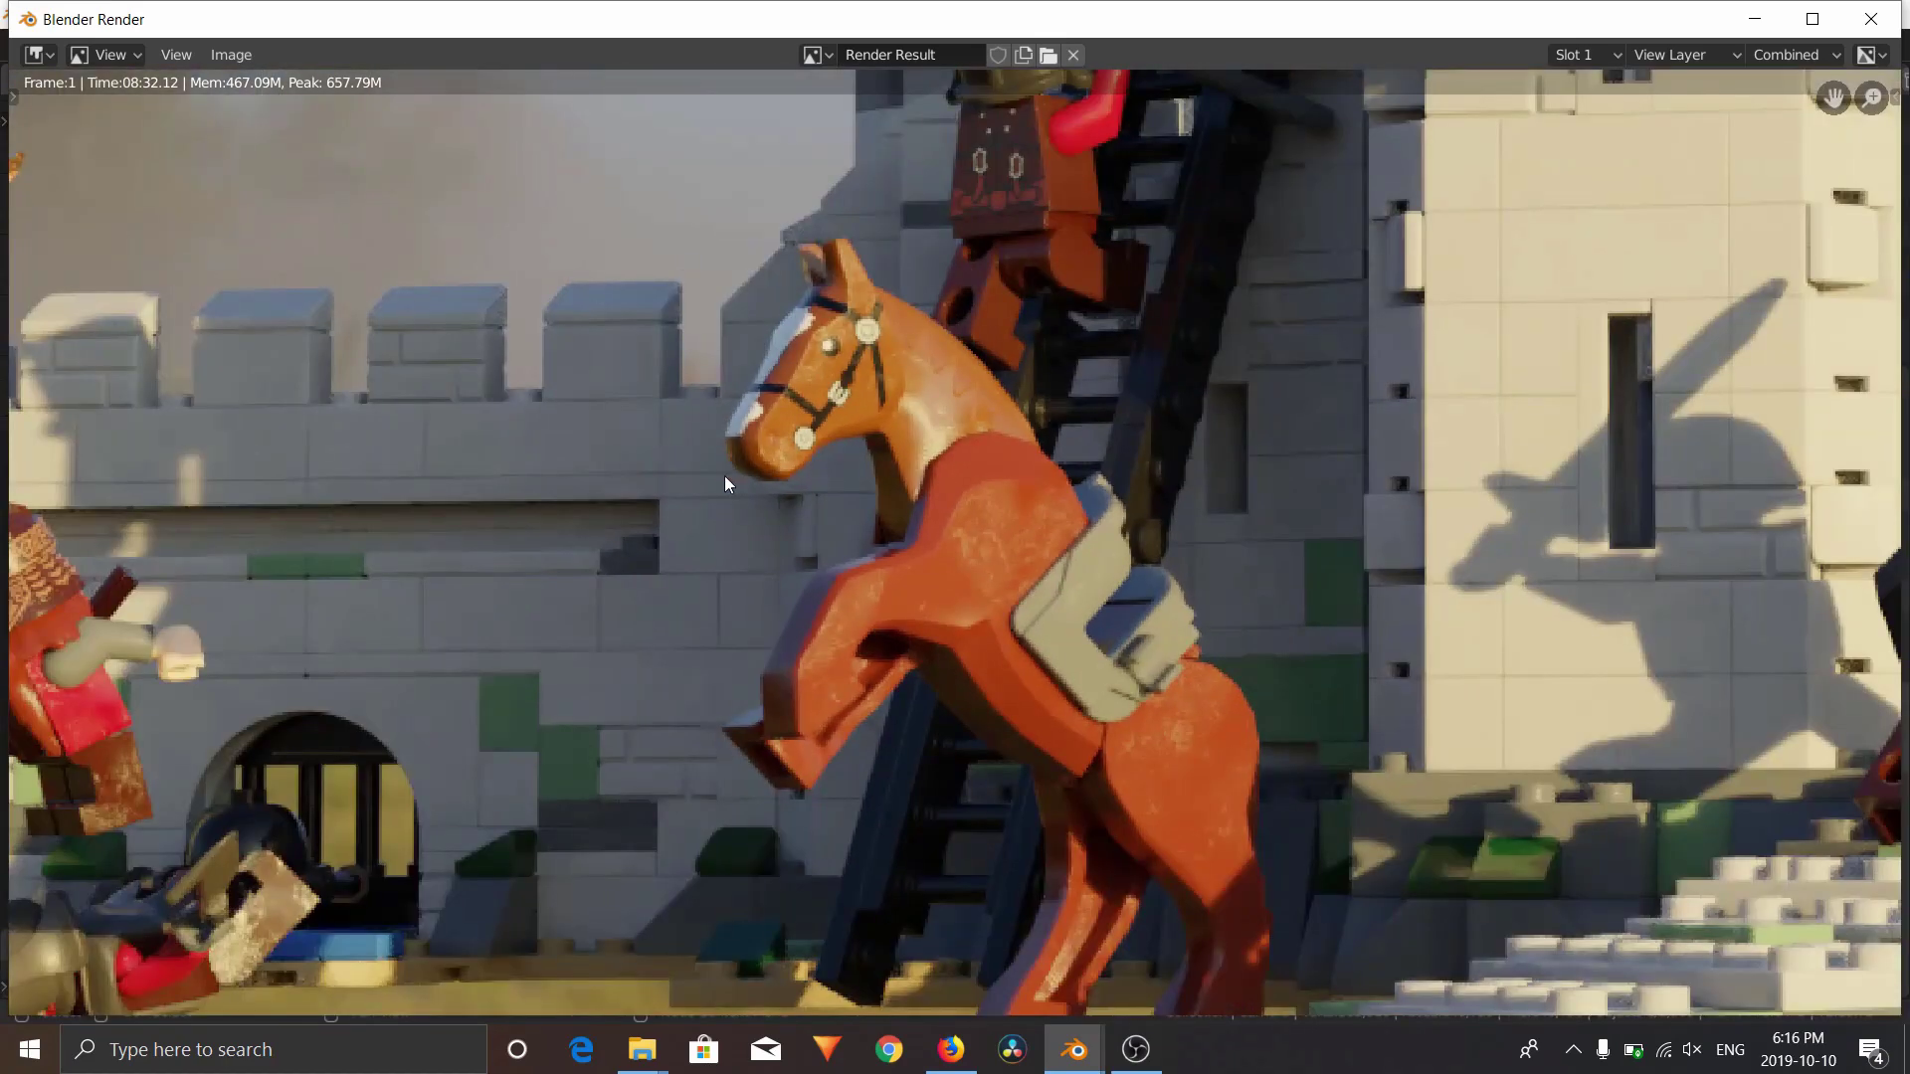
{"action": "middle_click_drag", "start_coordinate": [724, 475], "coordinate": [1041, 428]}
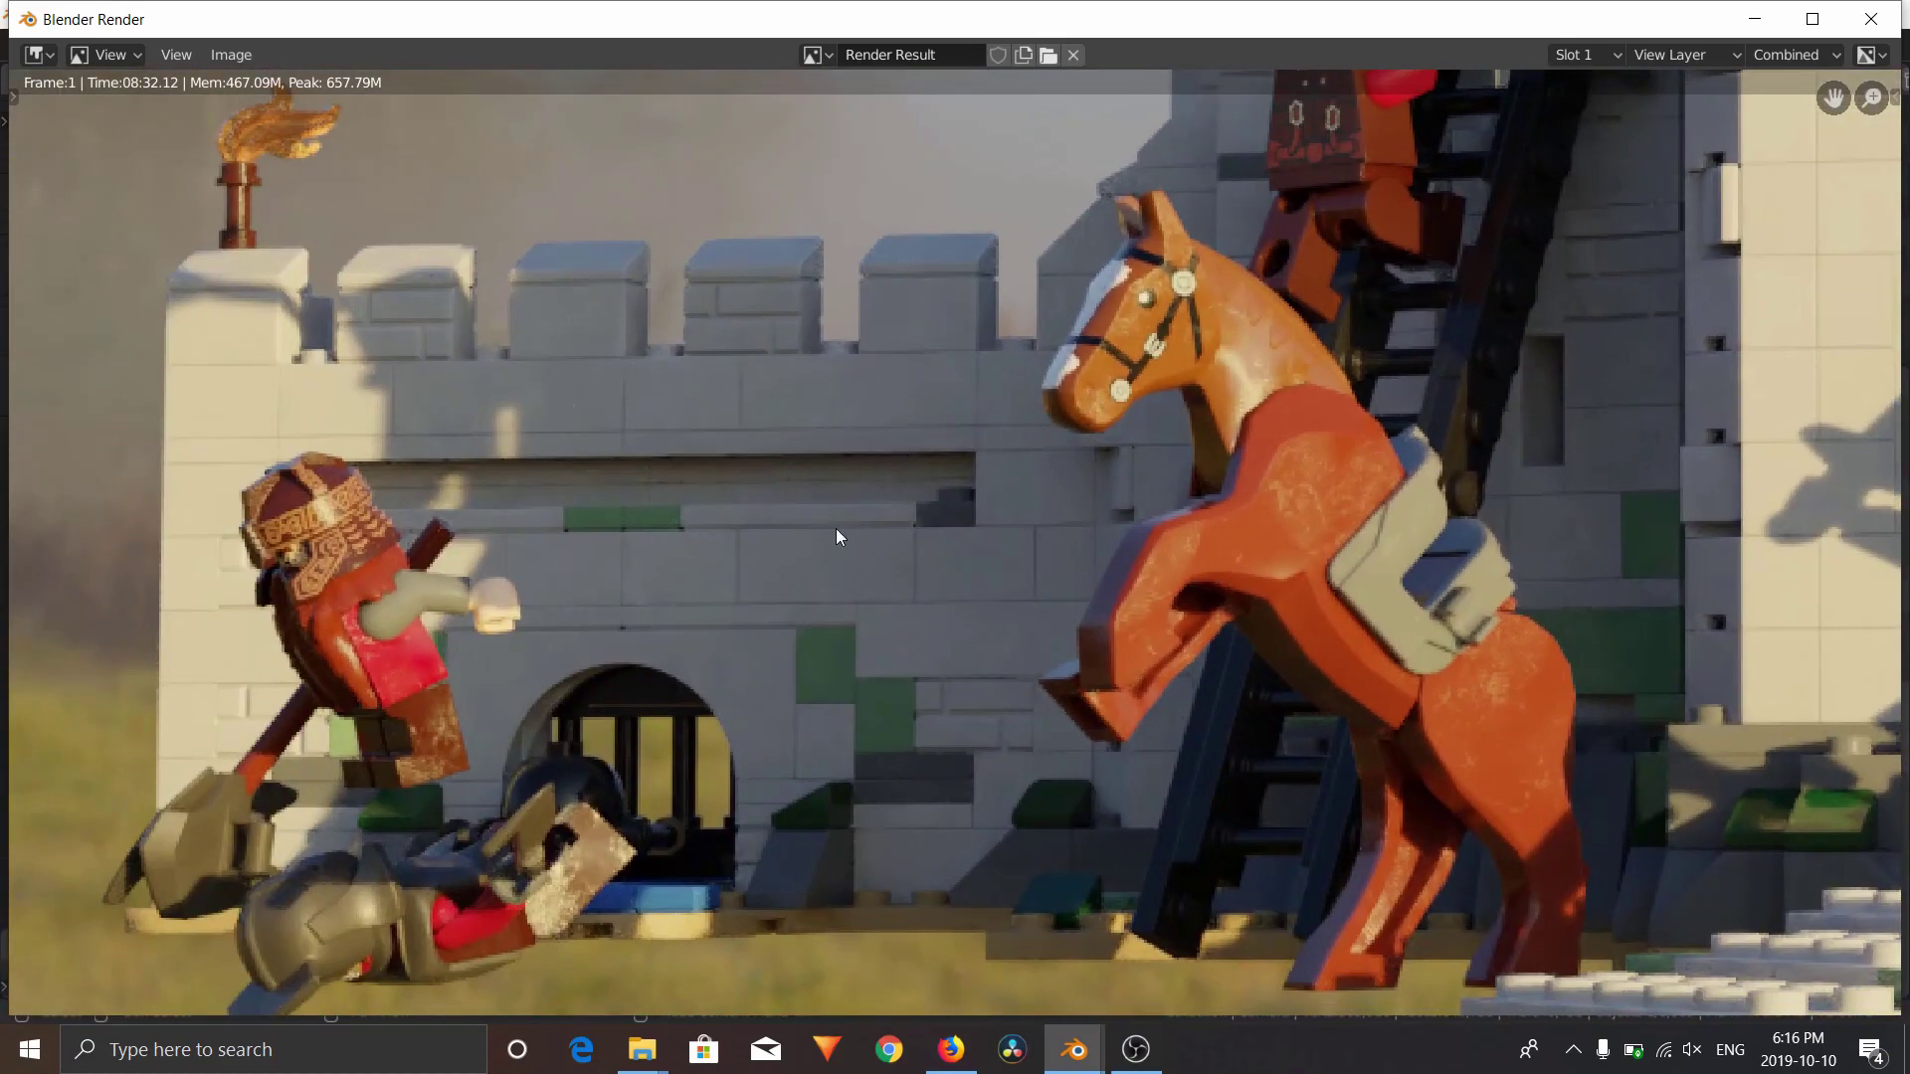
{"action": "scroll", "coordinate": [838, 527], "scroll_direction": "down", "scroll_amount": 3}
{"action": "middle_click_drag", "start_coordinate": [1591, 478], "coordinate": [981, 541]}
{"action": "scroll", "coordinate": [981, 541], "scroll_direction": "down", "scroll_amount": 2}
Inspect the rendered gate arch, door studs and tower windows up close and compare them with the whole castle
{"action": "scroll", "coordinate": [1098, 473], "scroll_direction": "up", "scroll_amount": 7}
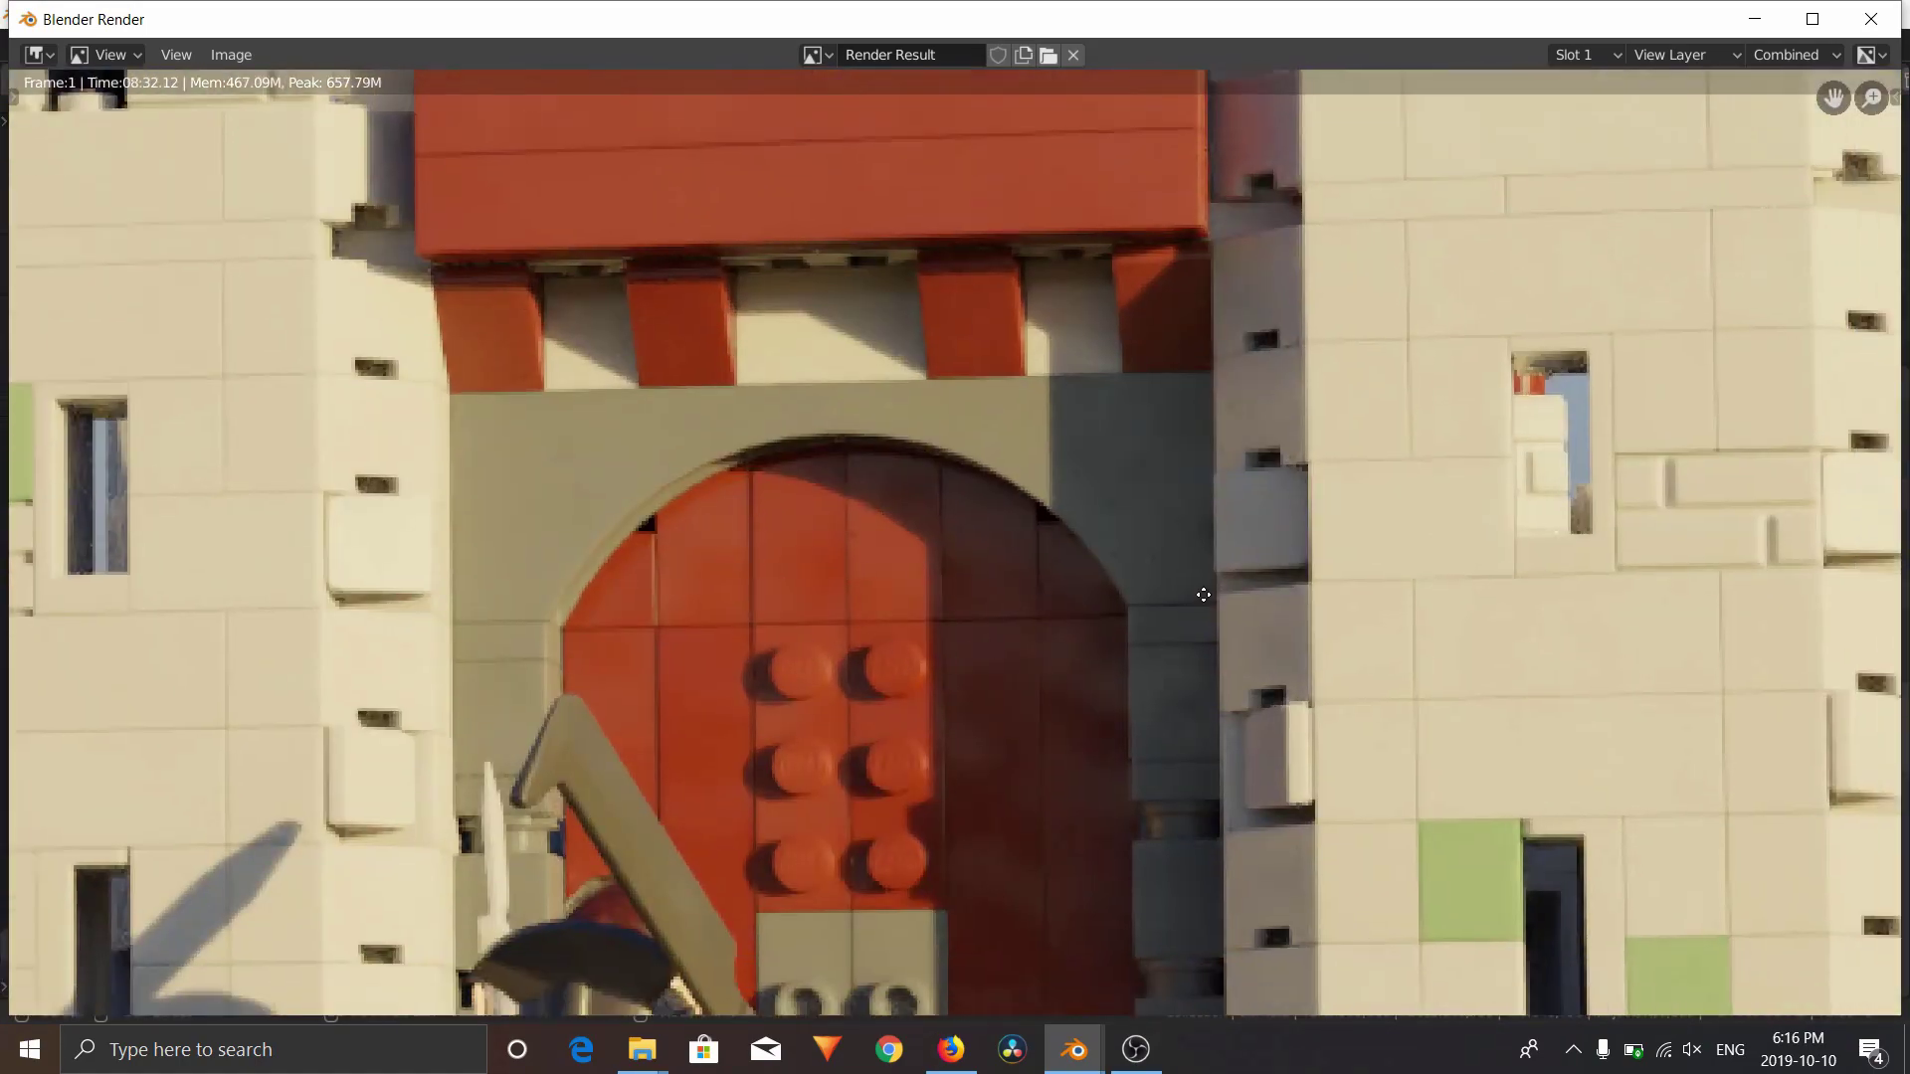
{"action": "middle_click_drag", "start_coordinate": [1202, 593], "coordinate": [1031, 307]}
{"action": "scroll", "coordinate": [1031, 308], "scroll_direction": "down", "scroll_amount": 4}
{"action": "scroll", "coordinate": [1144, 518], "scroll_direction": "up", "scroll_amount": 6}
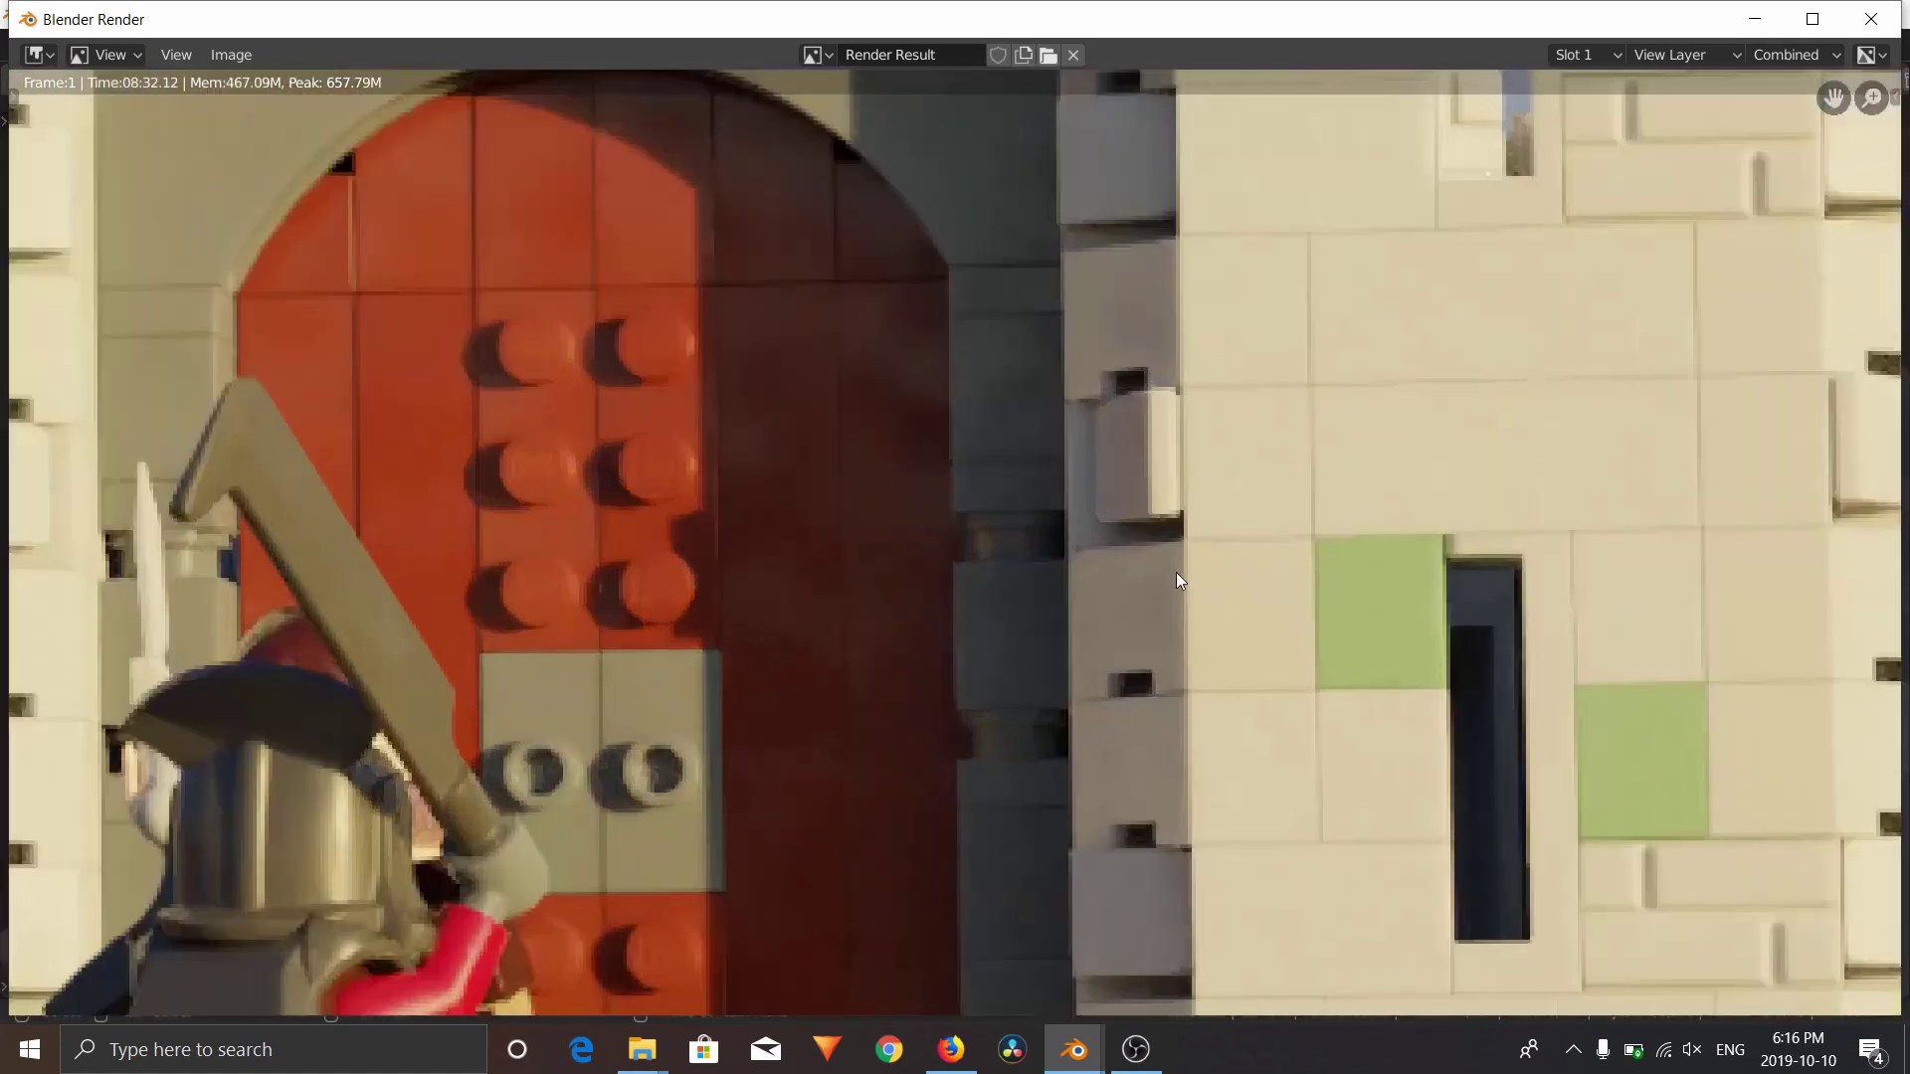
{"action": "scroll", "coordinate": [959, 559], "scroll_direction": "down", "scroll_amount": 5}
{"action": "scroll", "coordinate": [802, 553], "scroll_direction": "up", "scroll_amount": 1}
{"action": "middle_click_drag", "start_coordinate": [801, 553], "coordinate": [1143, 467]}
{"action": "scroll", "coordinate": [1144, 468], "scroll_direction": "up", "scroll_amount": 2}
{"action": "scroll", "coordinate": [1154, 446], "scroll_direction": "up", "scroll_amount": 1}
{"action": "scroll", "coordinate": [1154, 439], "scroll_direction": "down", "scroll_amount": 3}
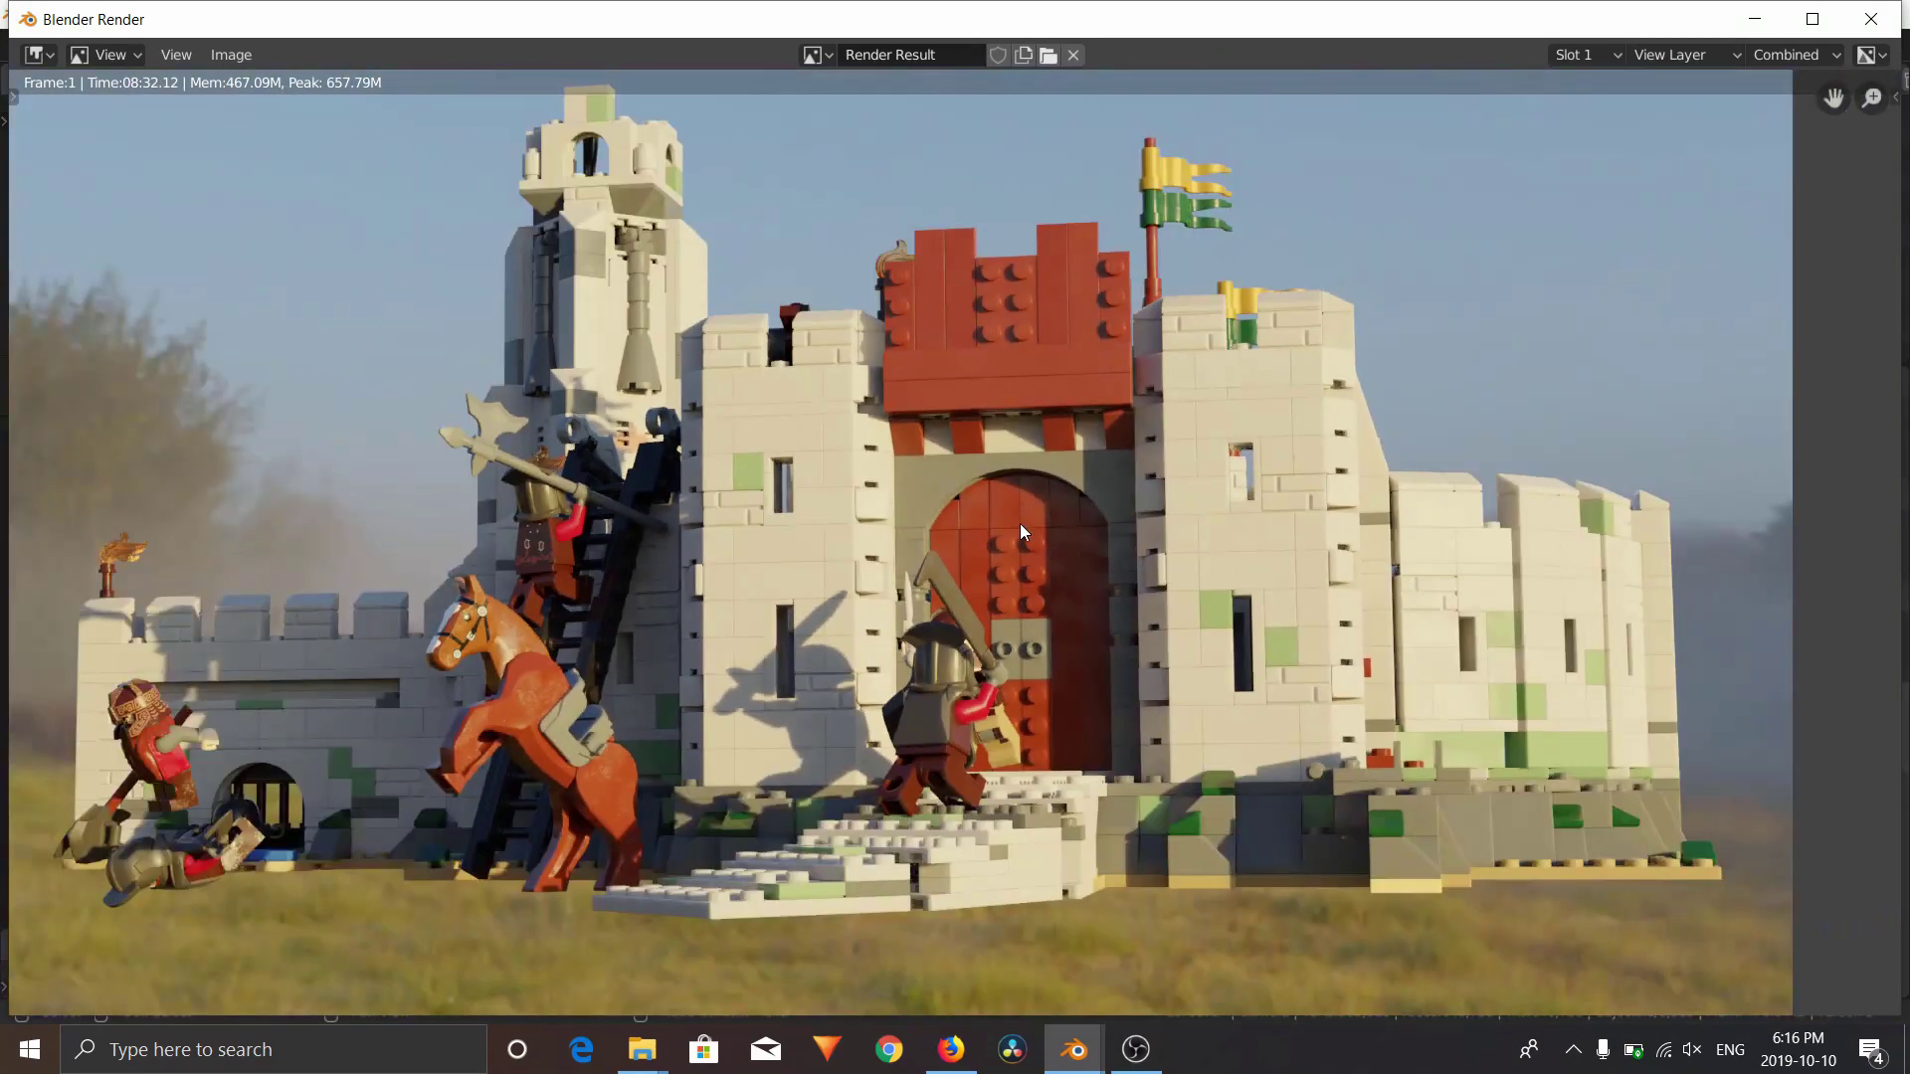
{"action": "middle_click_drag", "start_coordinate": [1018, 523], "coordinate": [1056, 567]}
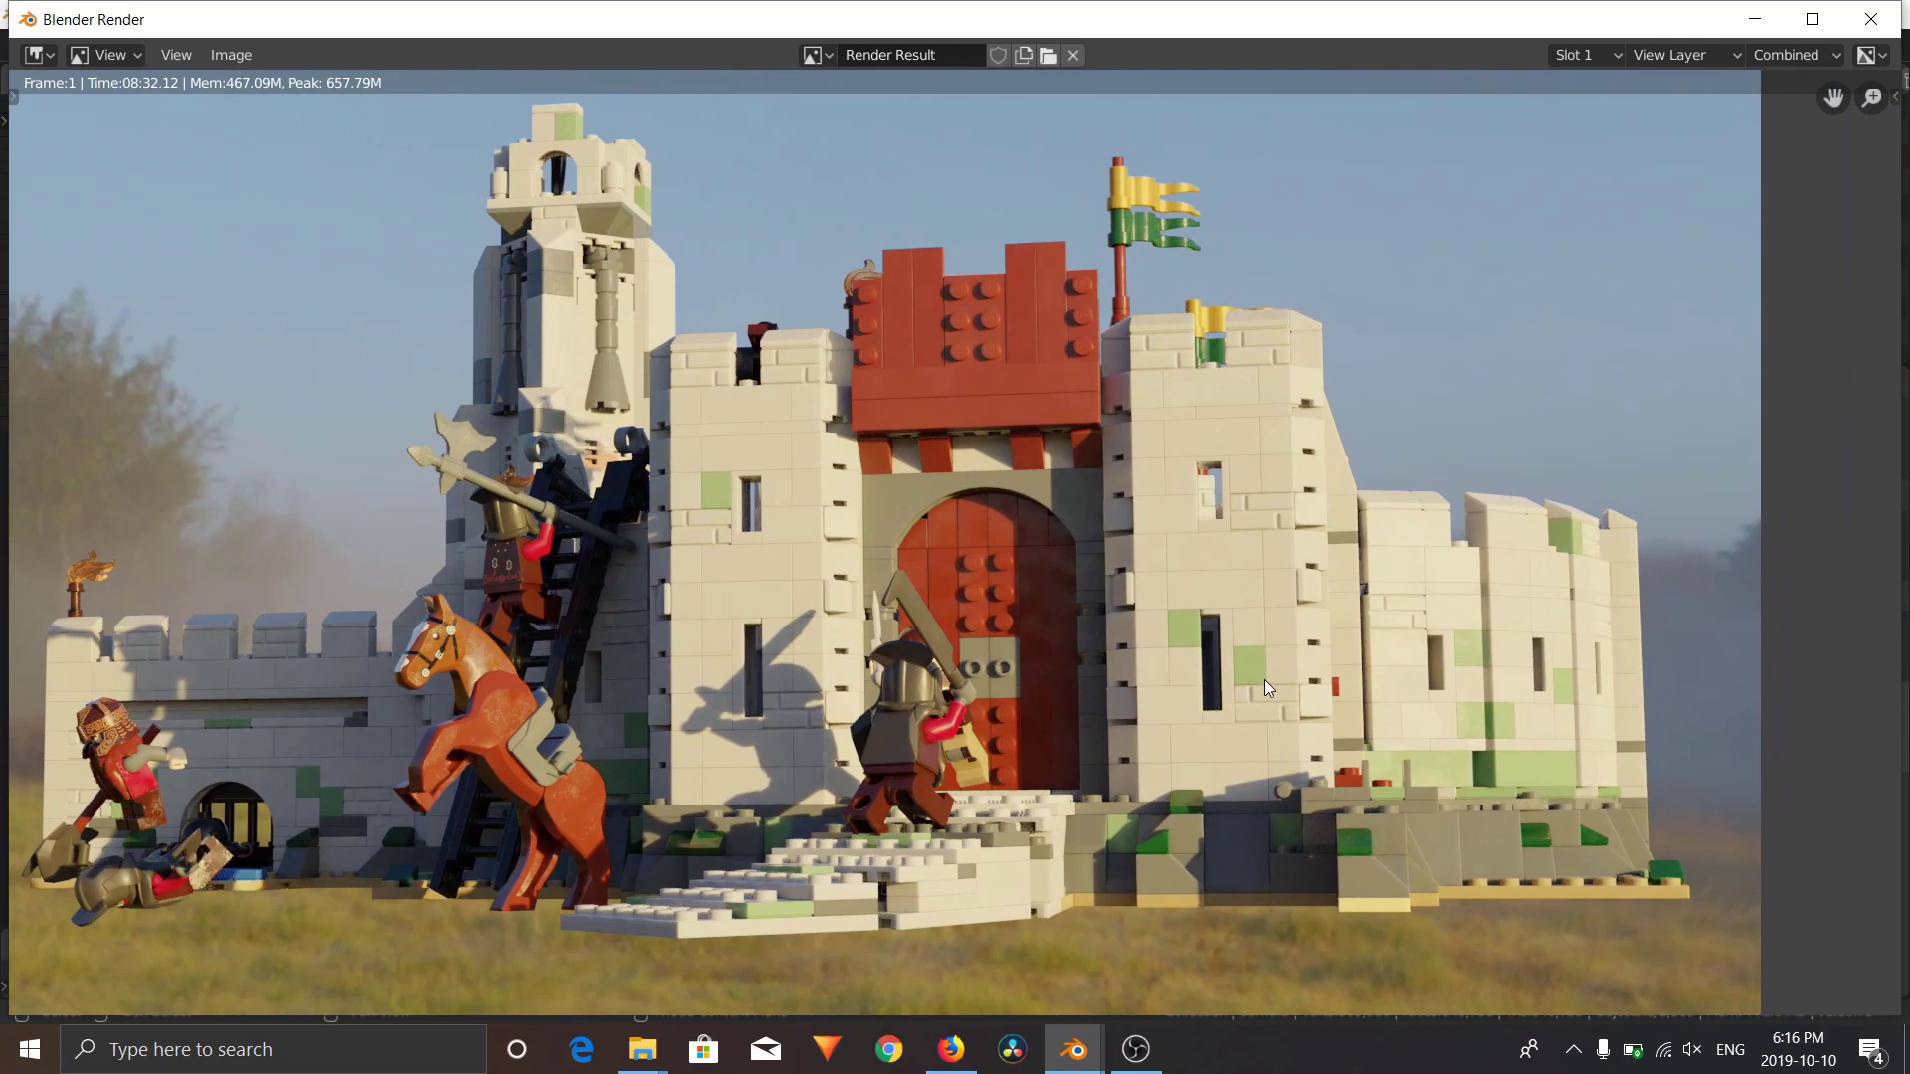
{"action": "middle_click_drag", "start_coordinate": [1265, 682], "coordinate": [1464, 687]}
{"action": "scroll", "coordinate": [1424, 712], "scroll_direction": "up", "scroll_amount": 2}
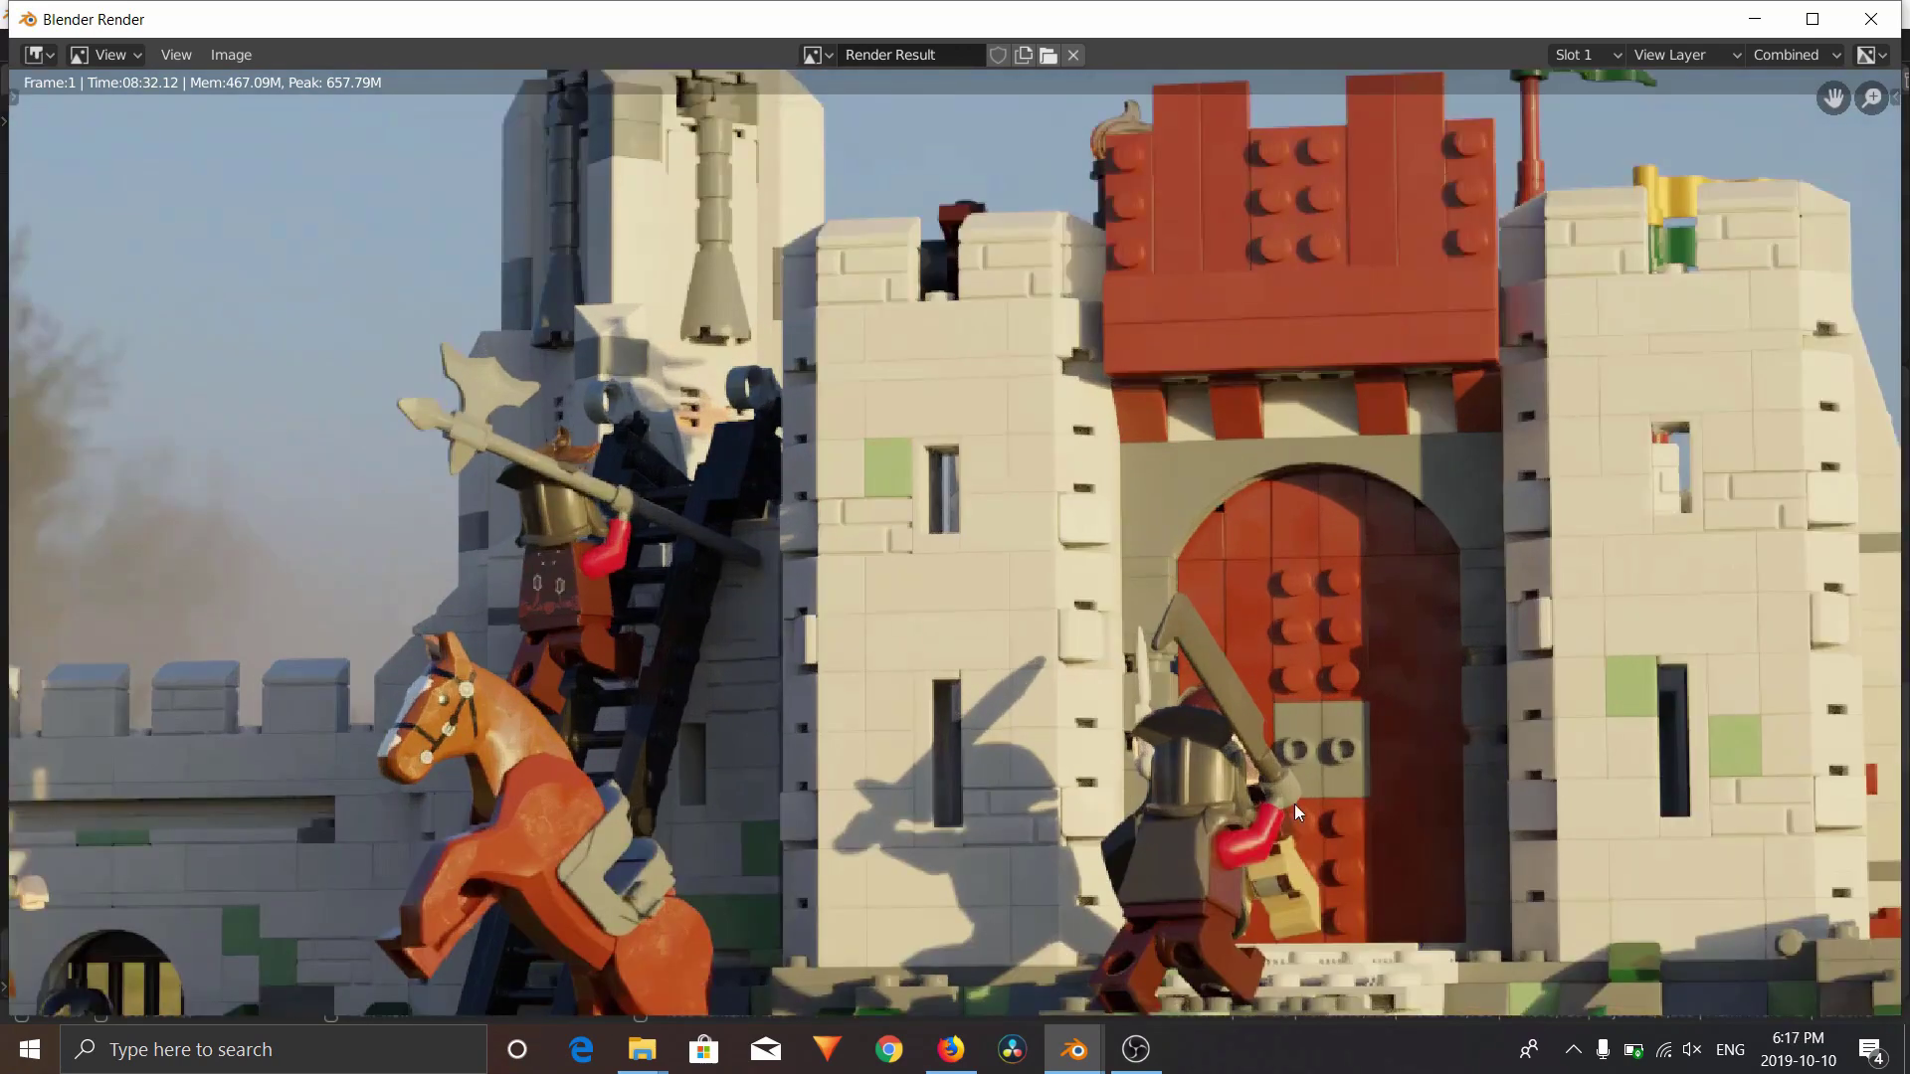
{"action": "middle_click_drag", "start_coordinate": [1197, 704], "coordinate": [970, 432]}
Leave the castle render, frame the camera closely on the two minifigures fighting at the red gate, and render that view
{"action": "key", "text": "Escape"}
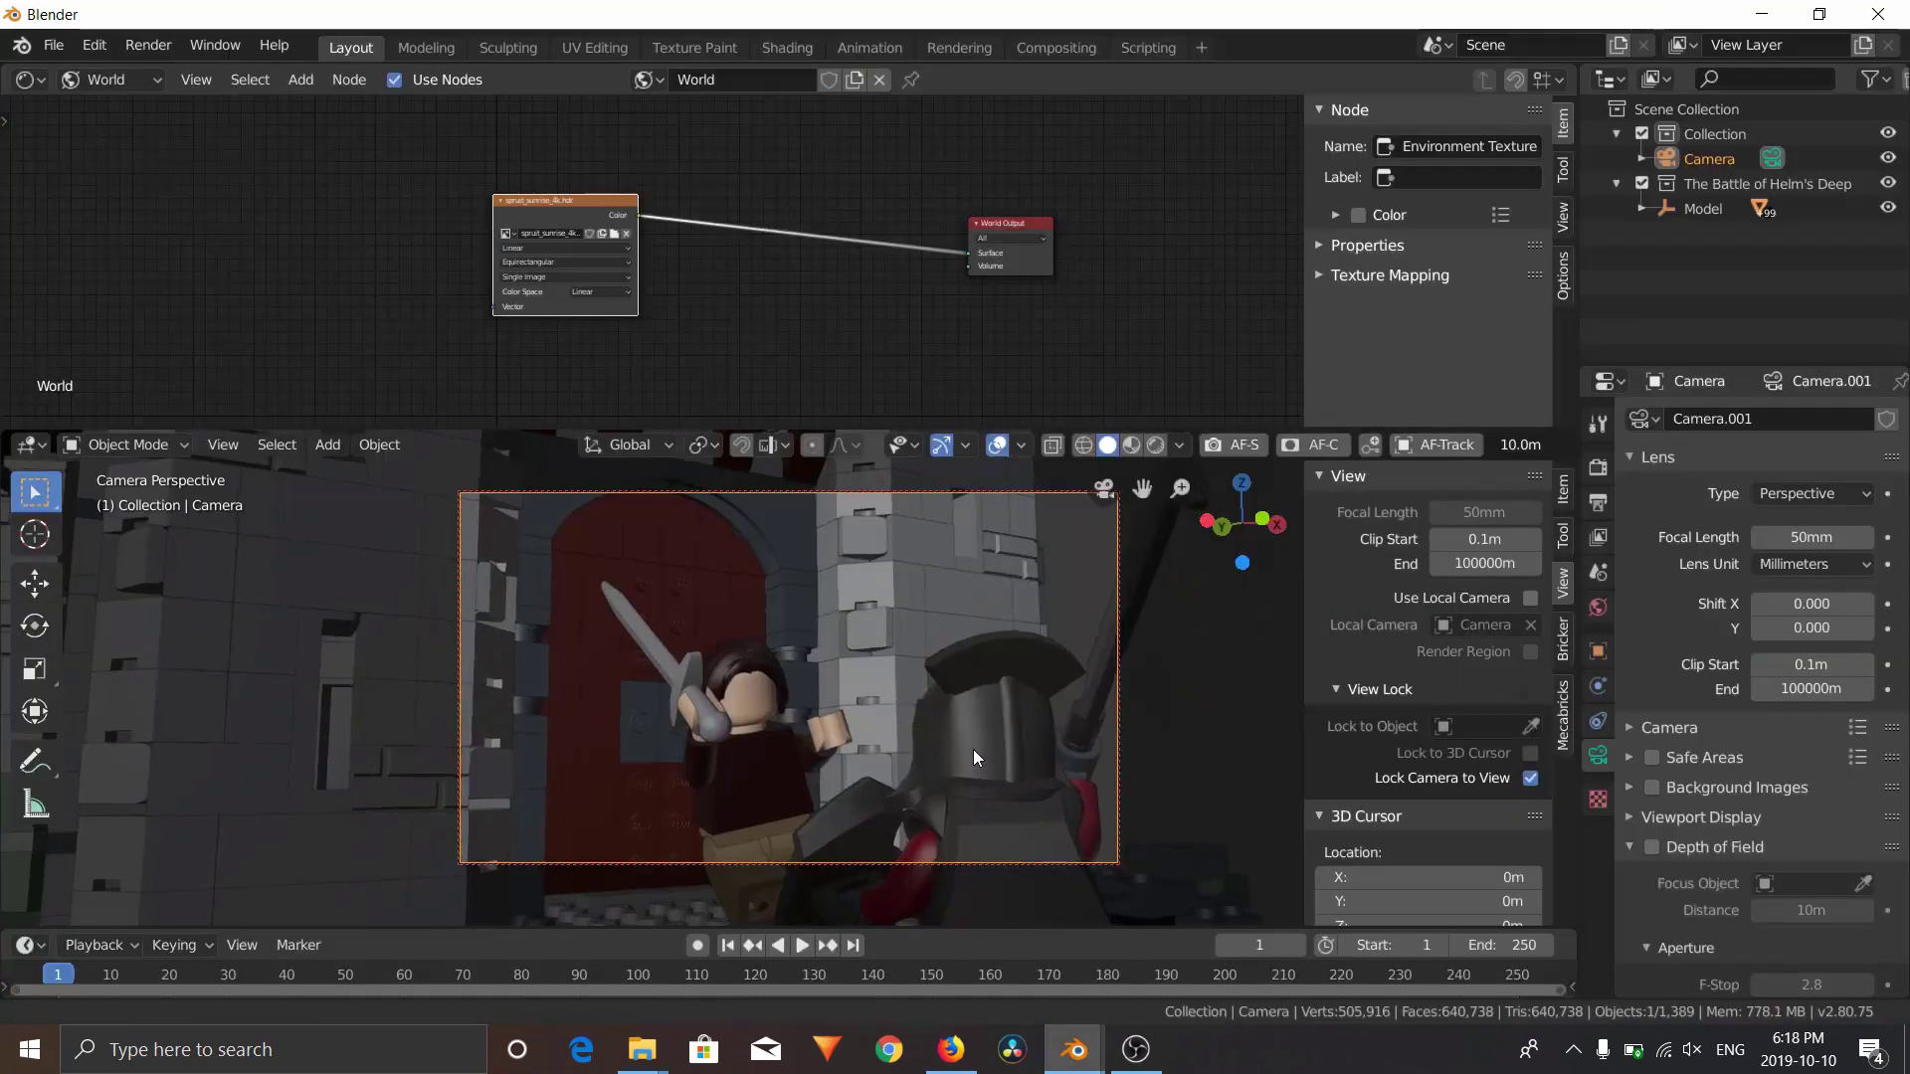
{"action": "middle_click_drag", "start_coordinate": [971, 744], "coordinate": [946, 715]}
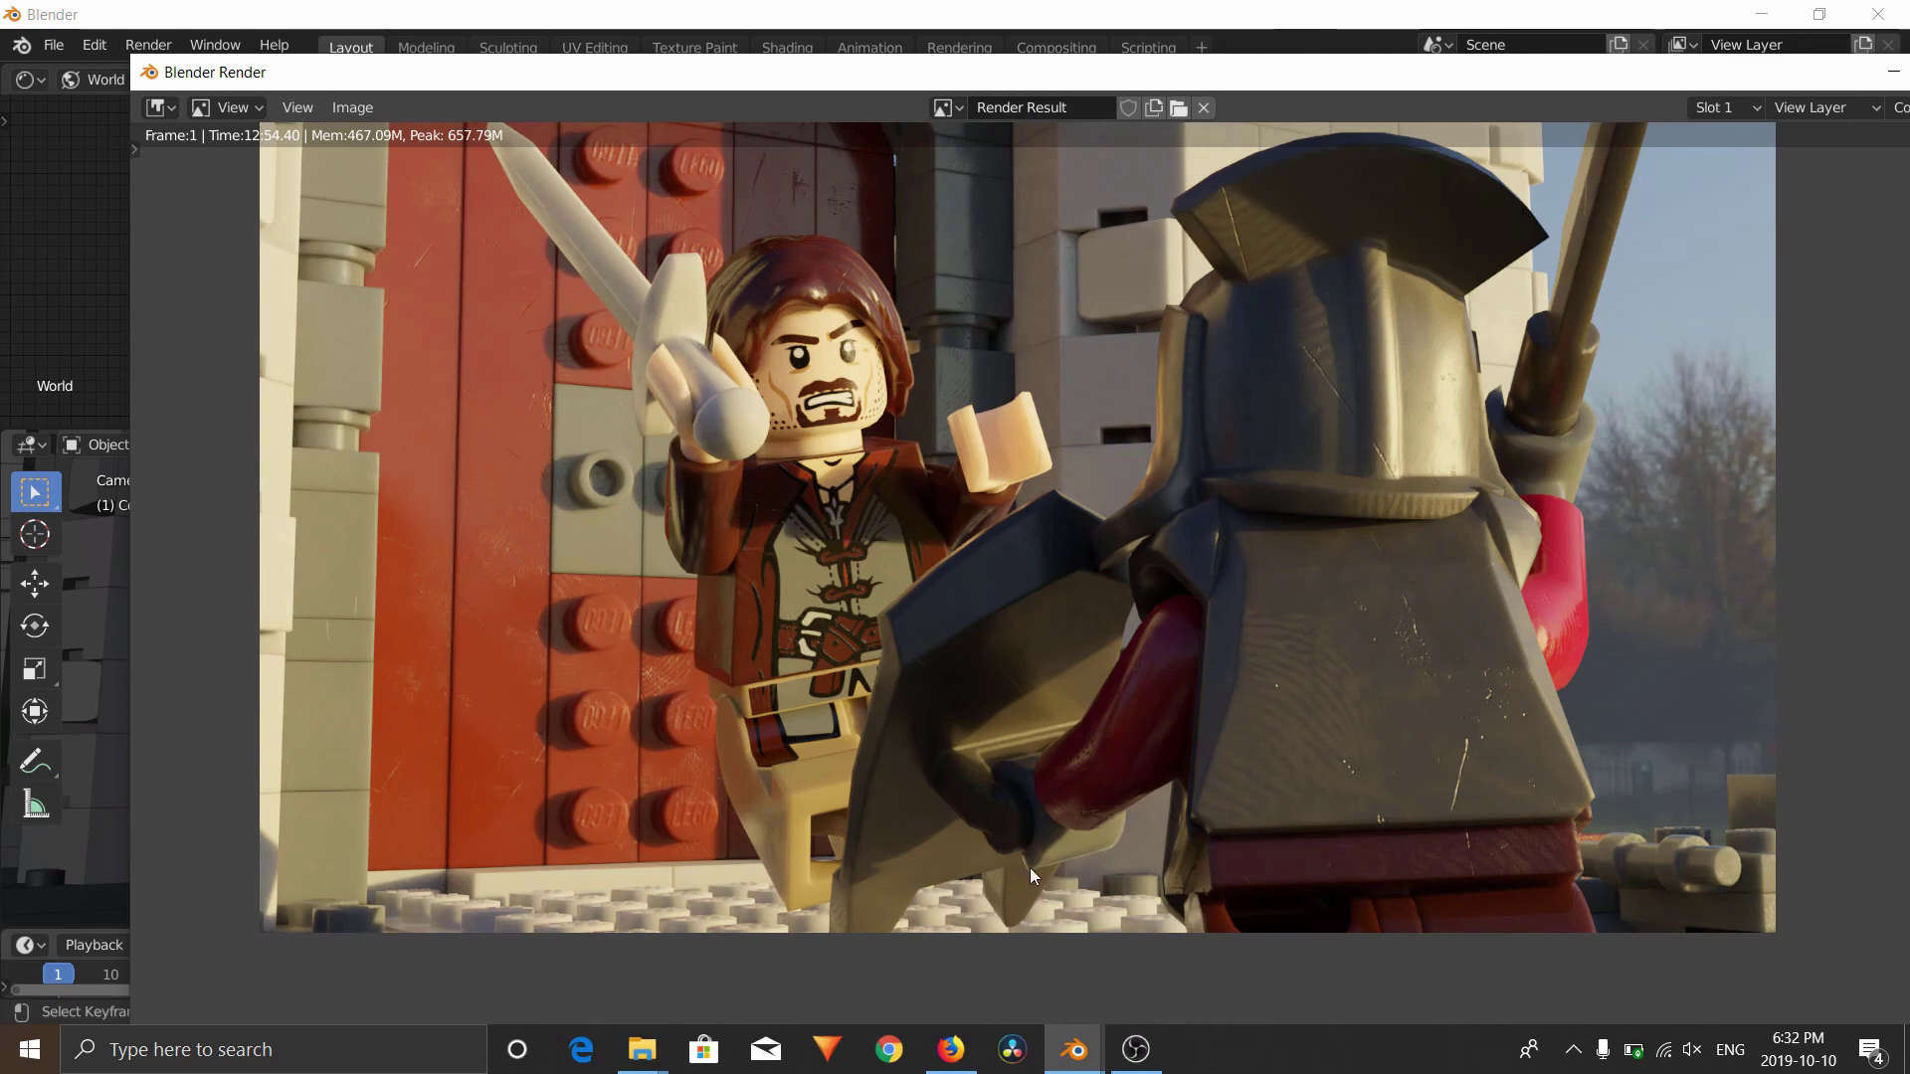
Examine the close-up render of the two minifigures, including the printed torso, the shield and the scratched armour
{"action": "scroll", "coordinate": [958, 398], "scroll_direction": "up", "scroll_amount": 6}
{"action": "scroll", "coordinate": [950, 391], "scroll_direction": "down", "scroll_amount": 5}
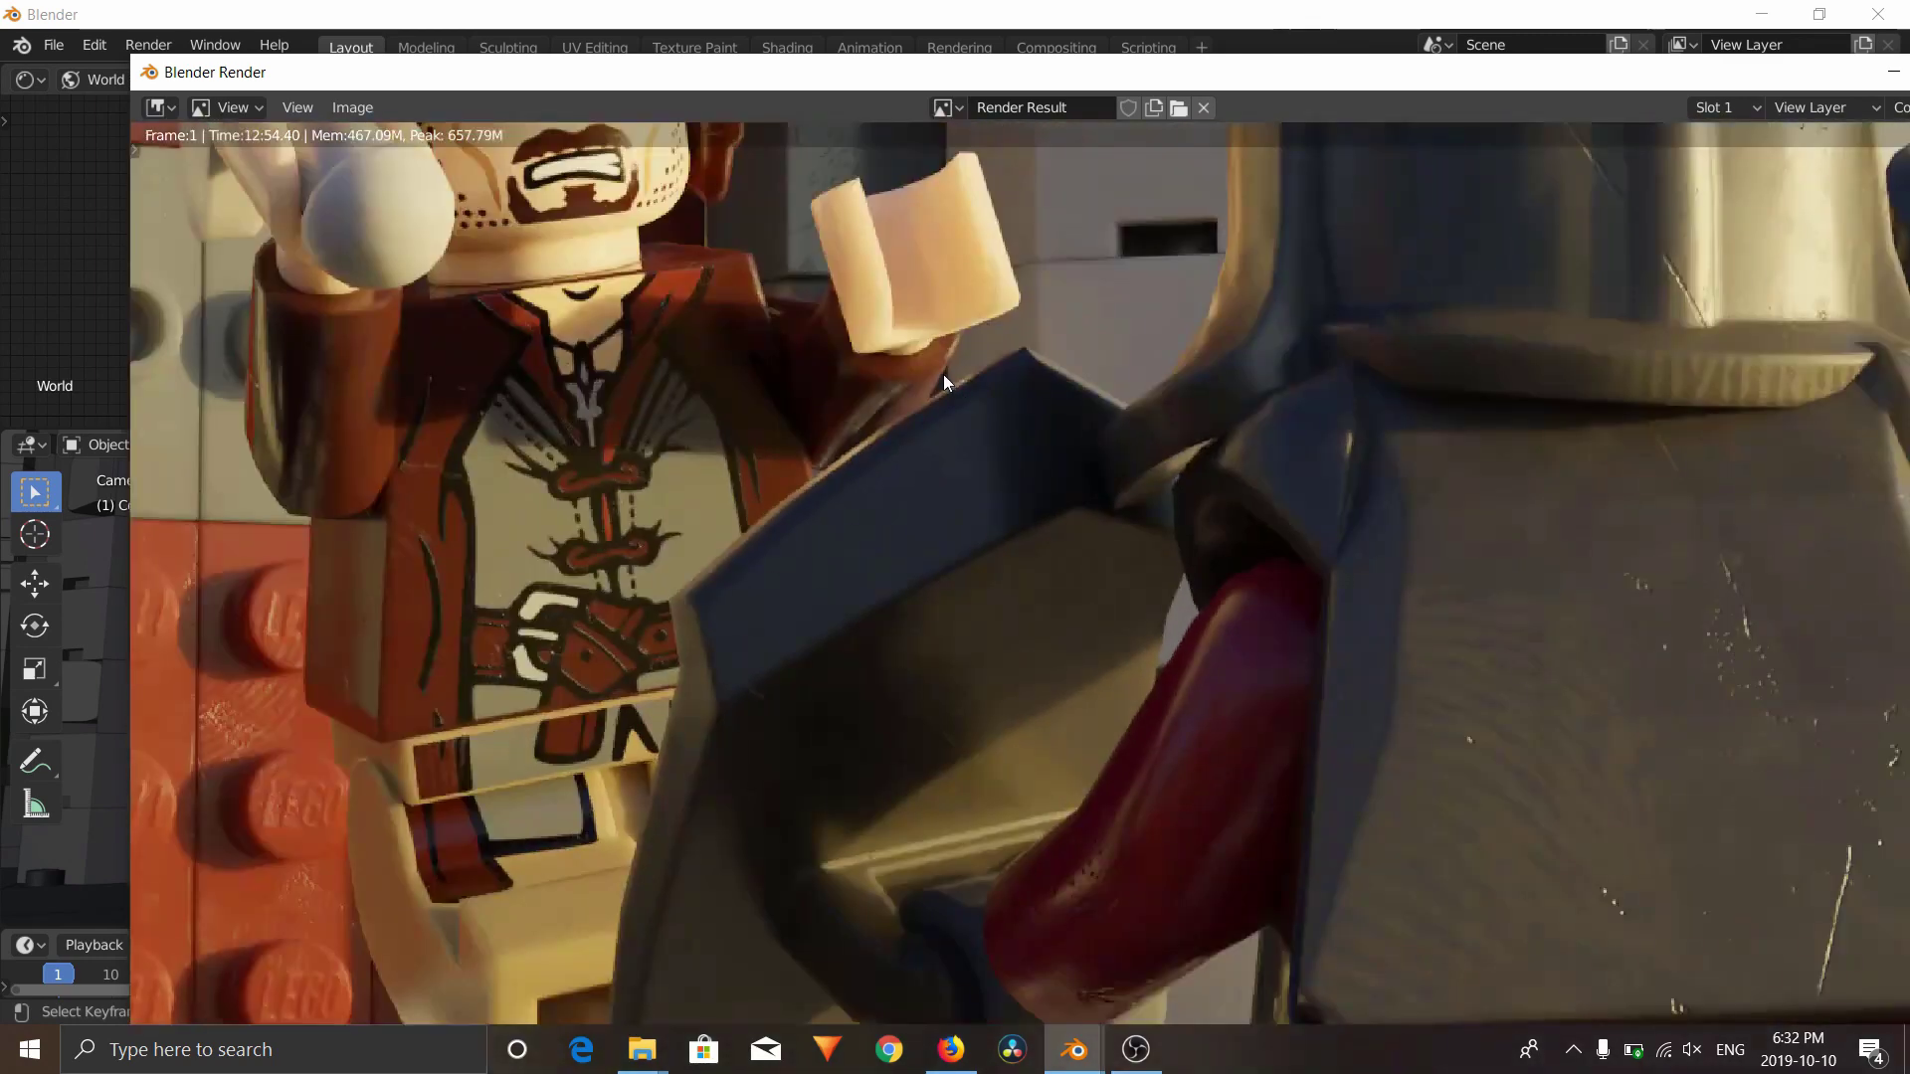
{"action": "scroll", "coordinate": [766, 438], "scroll_direction": "up", "scroll_amount": 2}
{"action": "scroll", "coordinate": [766, 438], "scroll_direction": "down", "scroll_amount": 4}
{"action": "scroll", "coordinate": [1070, 661], "scroll_direction": "up", "scroll_amount": 1}
{"action": "scroll", "coordinate": [1017, 531], "scroll_direction": "up", "scroll_amount": 1}
{"action": "scroll", "coordinate": [1016, 530], "scroll_direction": "down", "scroll_amount": 5}
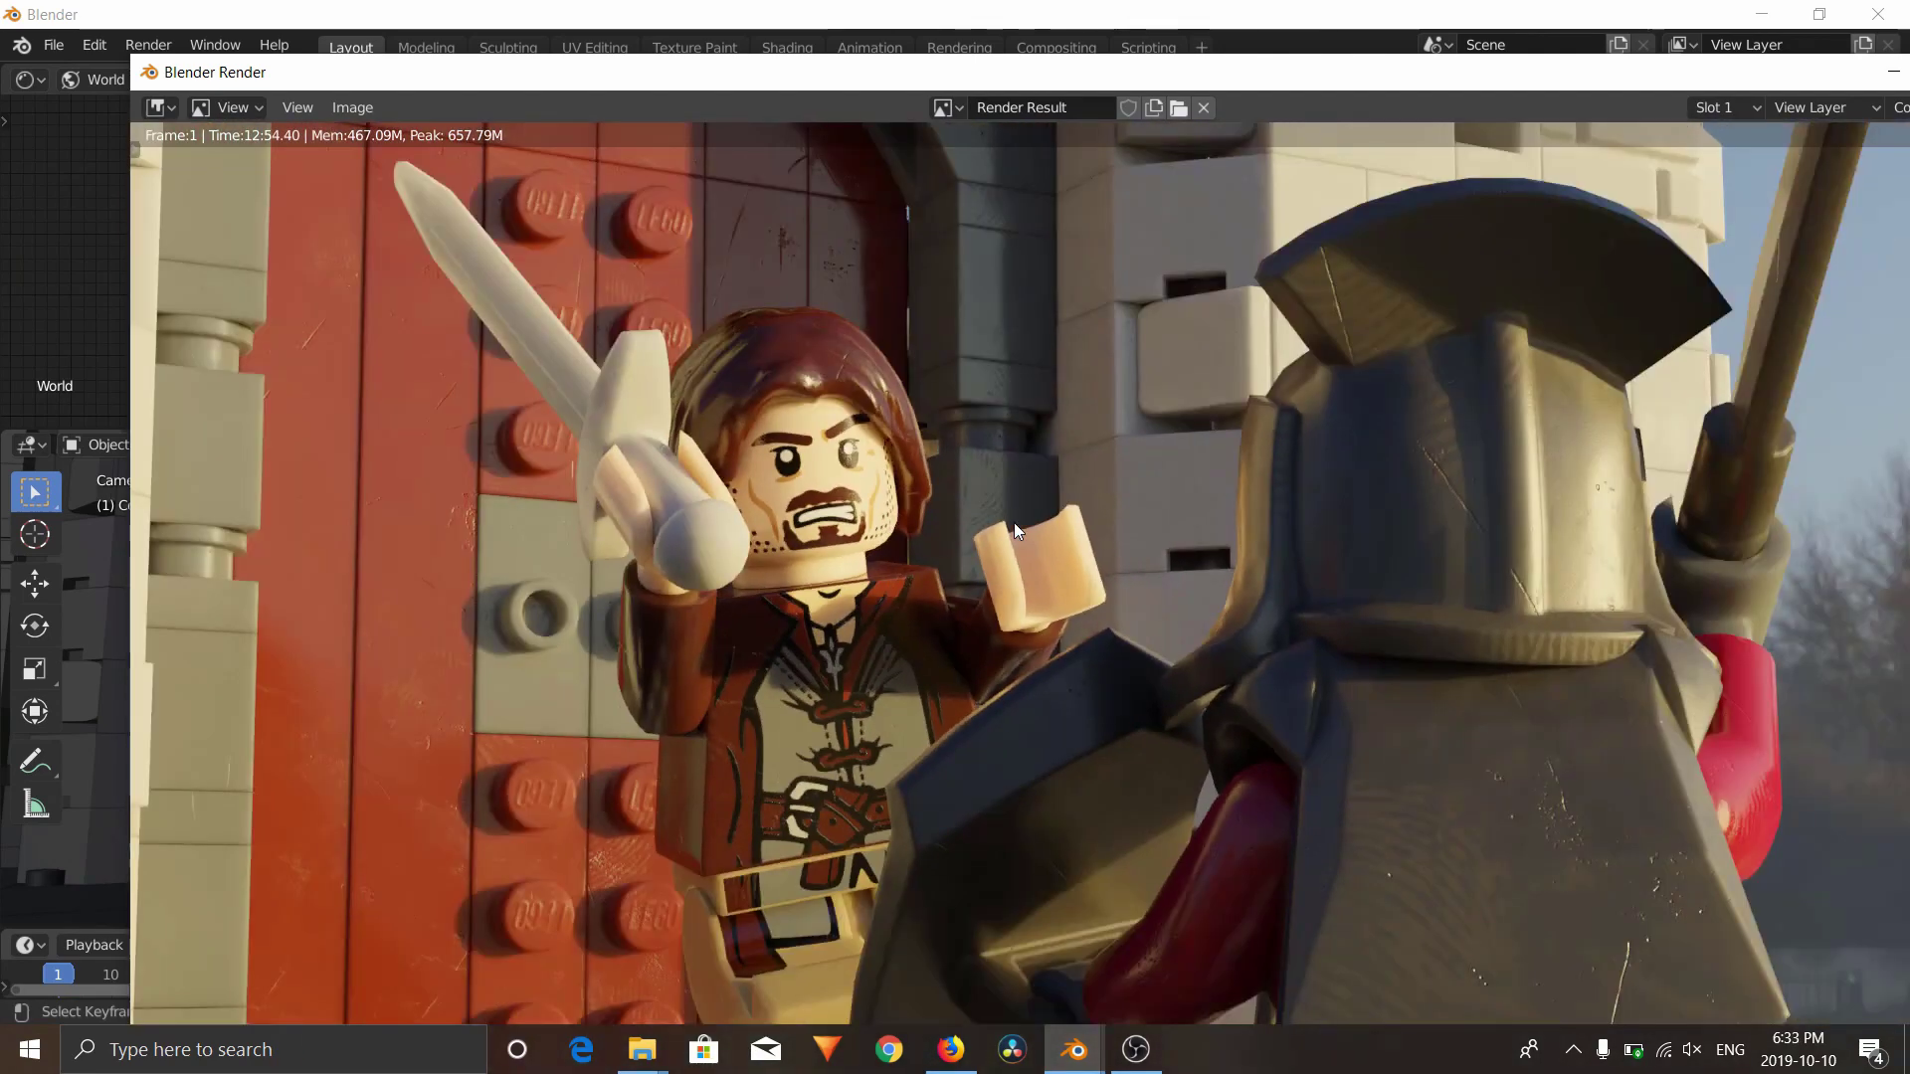
Inspect the helmeted minifigure's shoulder and shield, then the swordsman's face, hair and hands in the close-up render
{"action": "scroll", "coordinate": [1193, 536], "scroll_direction": "up", "scroll_amount": 6}
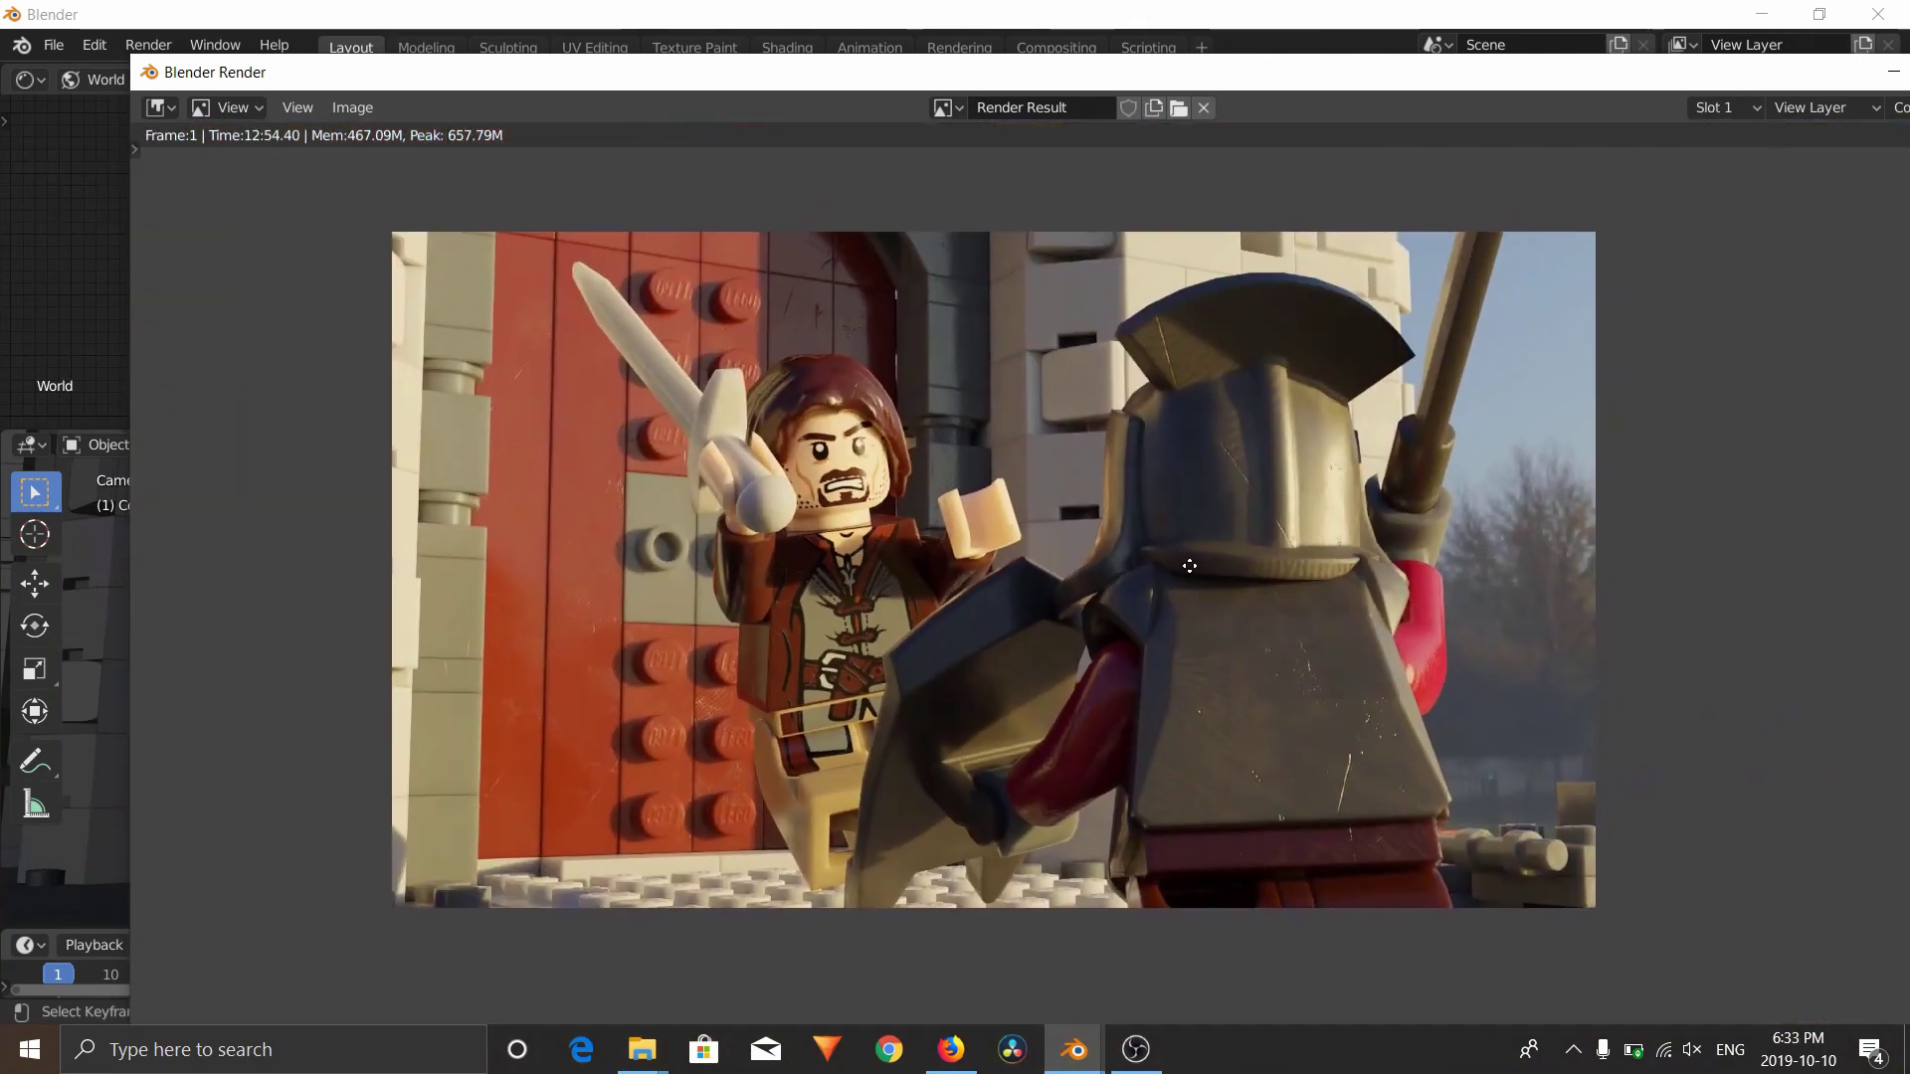
{"action": "scroll", "coordinate": [1094, 567], "scroll_direction": "up", "scroll_amount": 2}
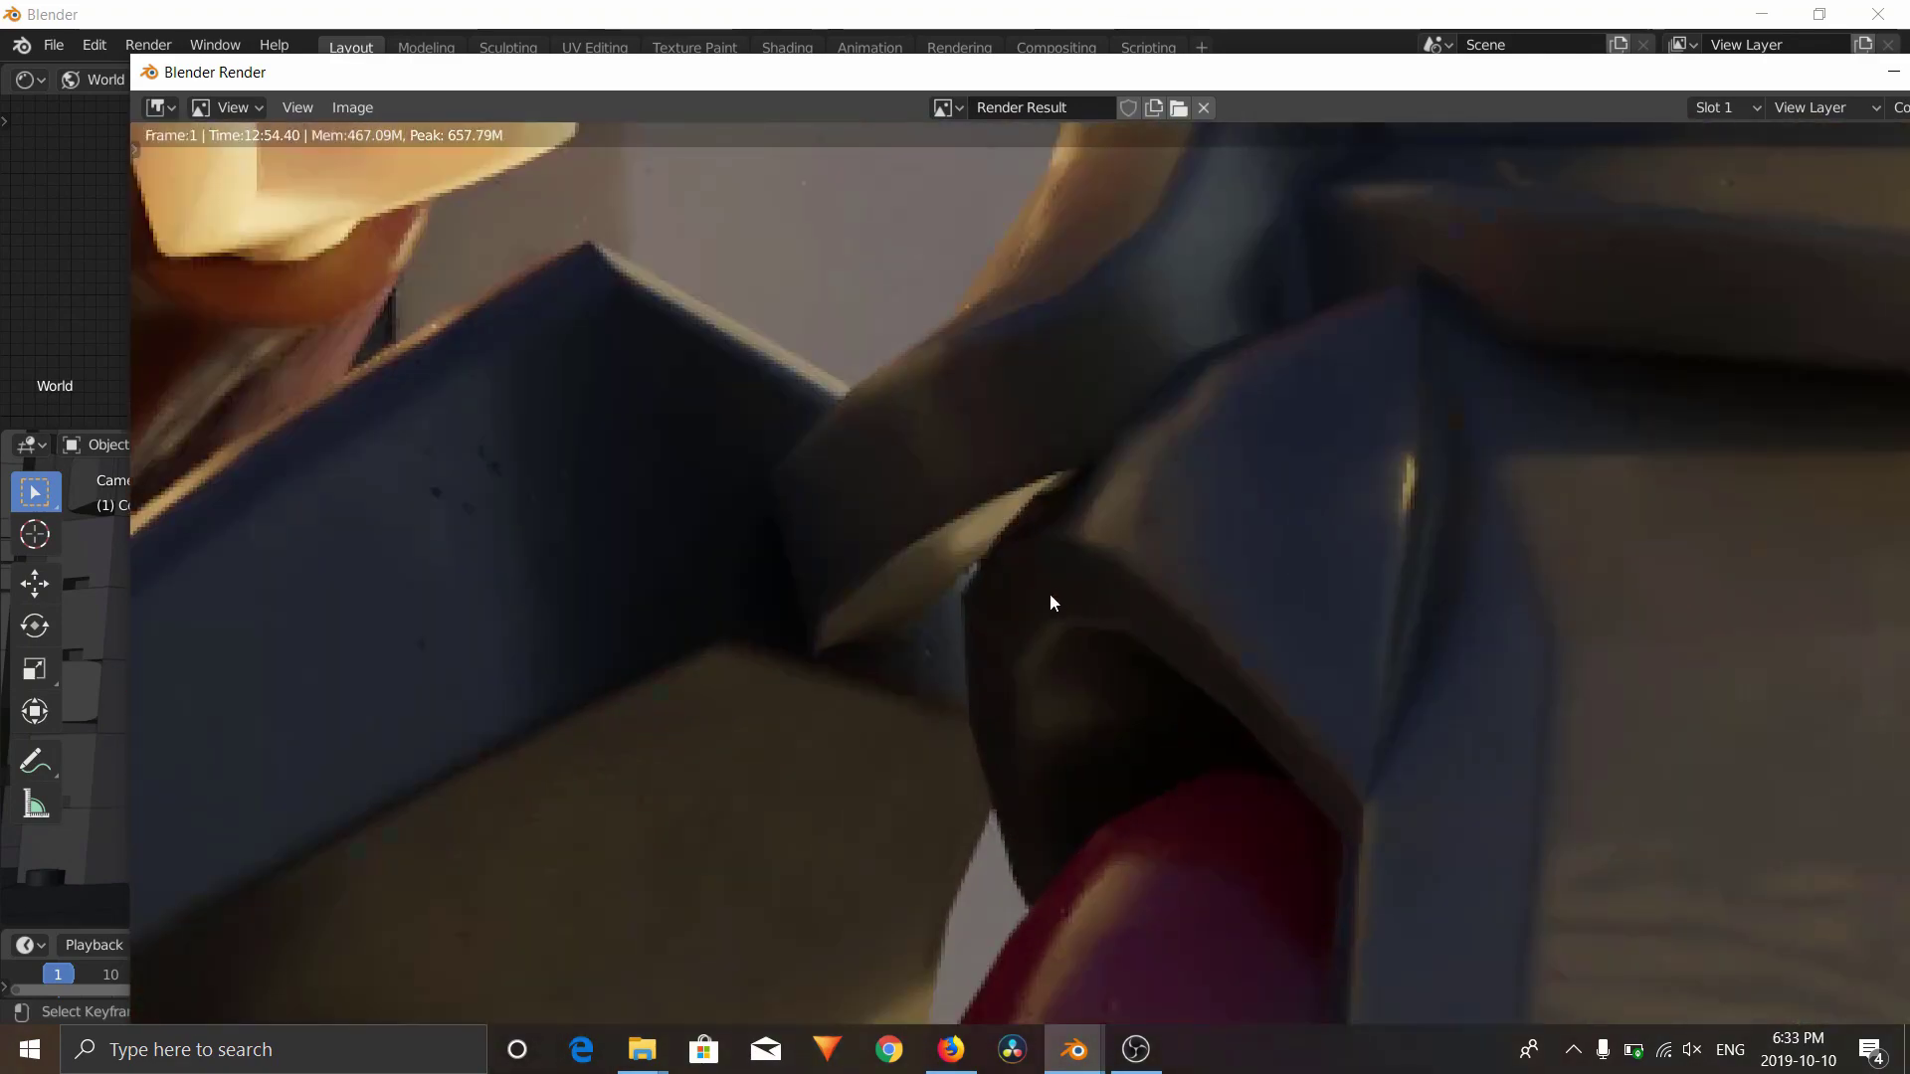
{"action": "scroll", "coordinate": [995, 636], "scroll_direction": "down", "scroll_amount": 1}
{"action": "scroll", "coordinate": [1025, 542], "scroll_direction": "up", "scroll_amount": 3}
{"action": "scroll", "coordinate": [1153, 511], "scroll_direction": "down", "scroll_amount": 4}
{"action": "middle_click_drag", "start_coordinate": [946, 439], "coordinate": [1100, 780]}
{"action": "scroll", "coordinate": [1100, 779], "scroll_direction": "up", "scroll_amount": 3}
{"action": "scroll", "coordinate": [925, 582], "scroll_direction": "down", "scroll_amount": 2}
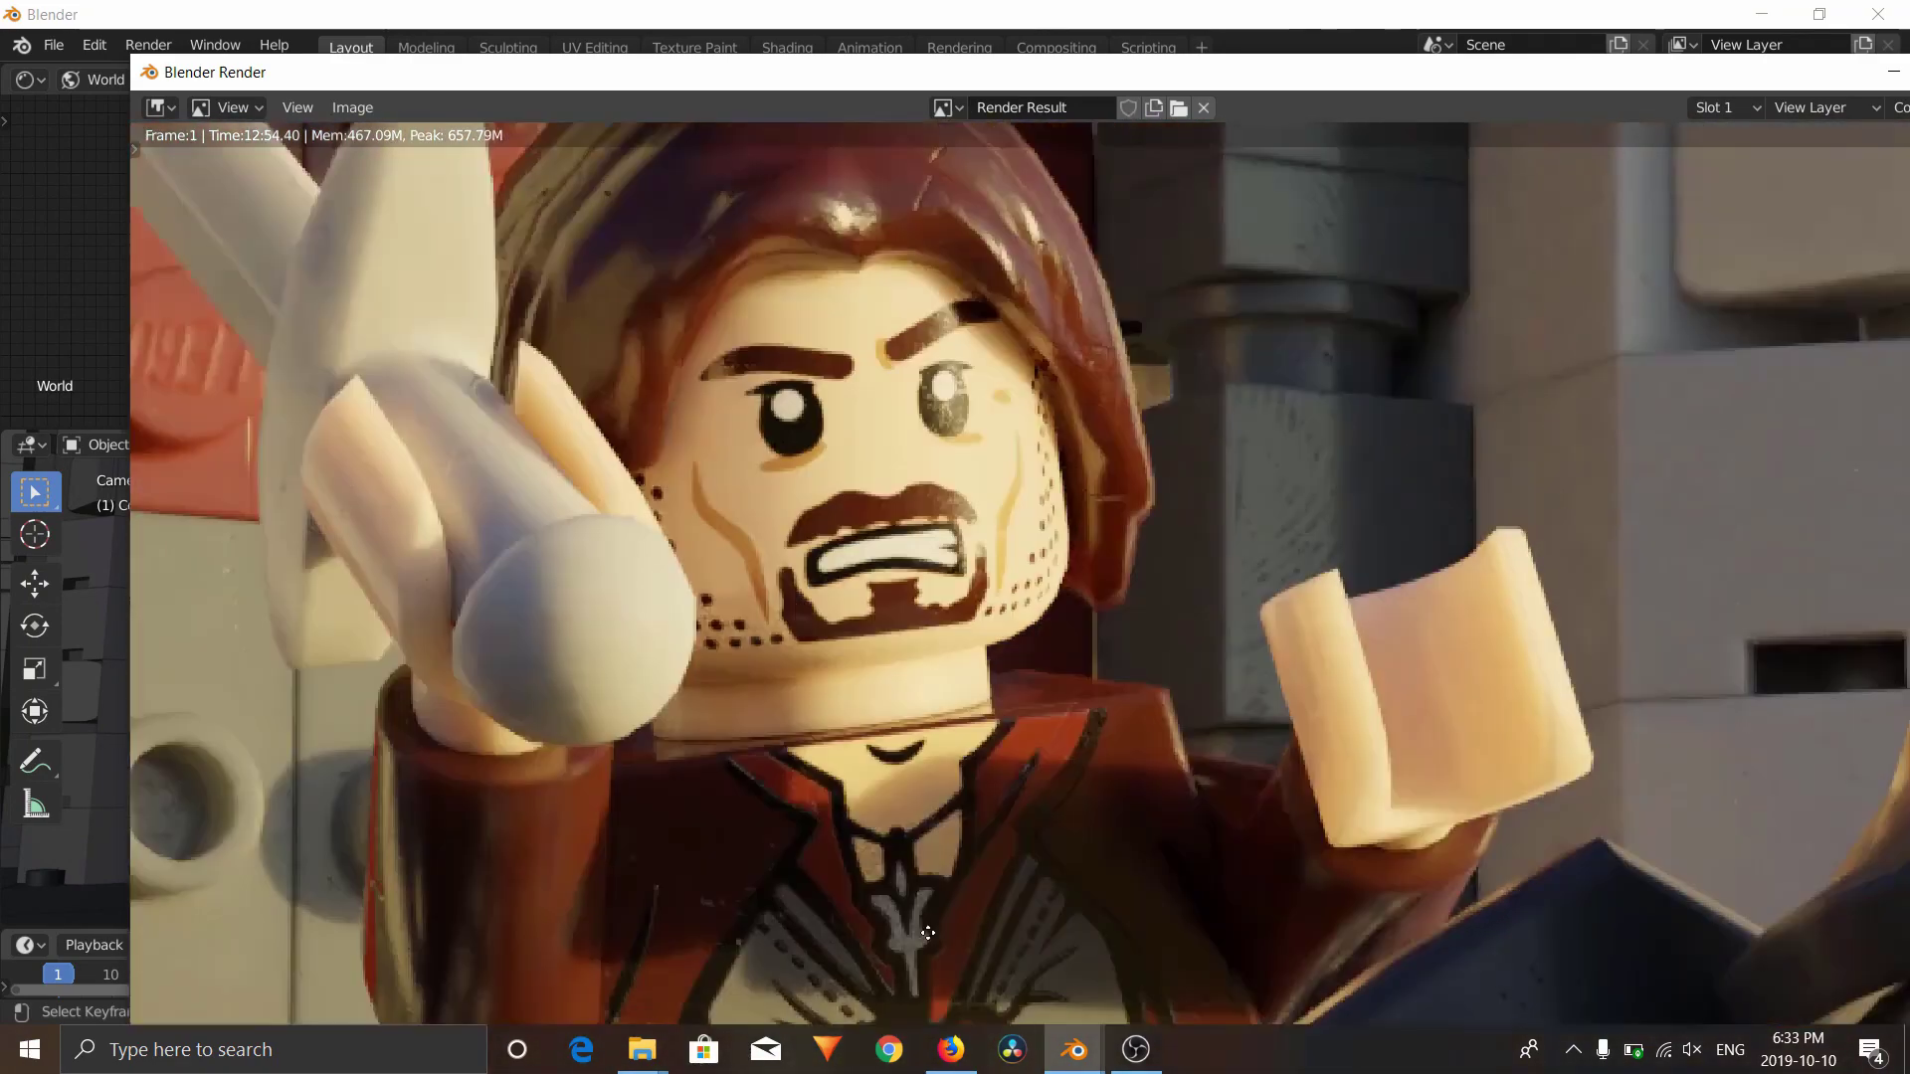
{"action": "scroll", "coordinate": [955, 736], "scroll_direction": "up", "scroll_amount": 1}
{"action": "scroll", "coordinate": [1027, 564], "scroll_direction": "up", "scroll_amount": 1}
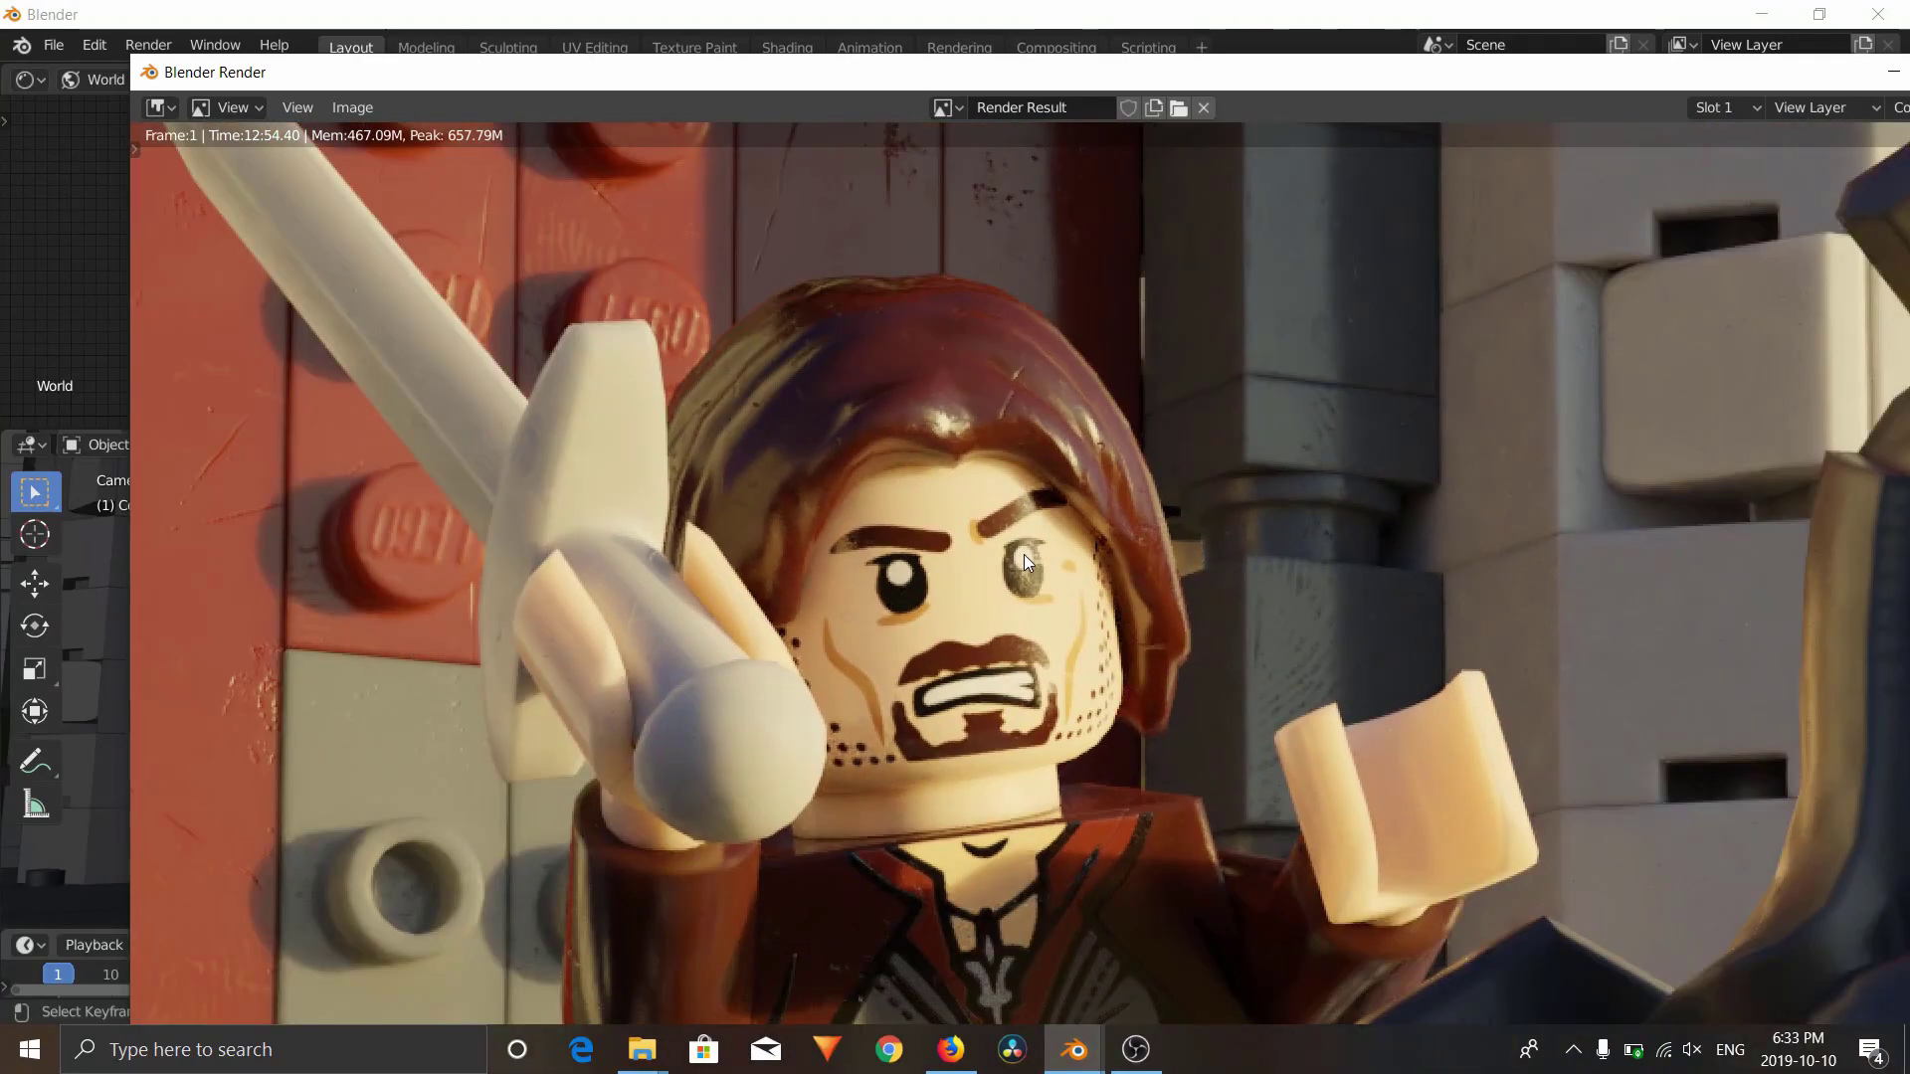